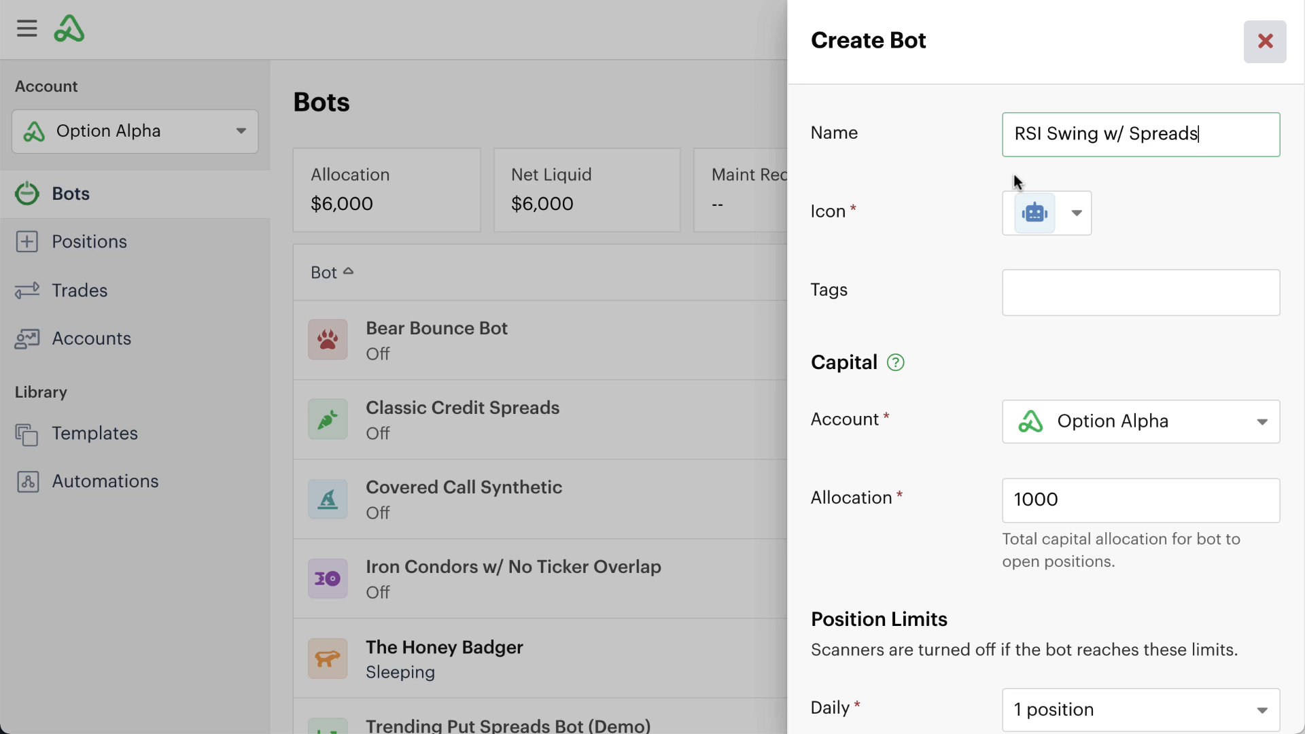
# Step: Set the new bot's capital allocation to 5000
pyautogui.scroll(-4, 989, 210)
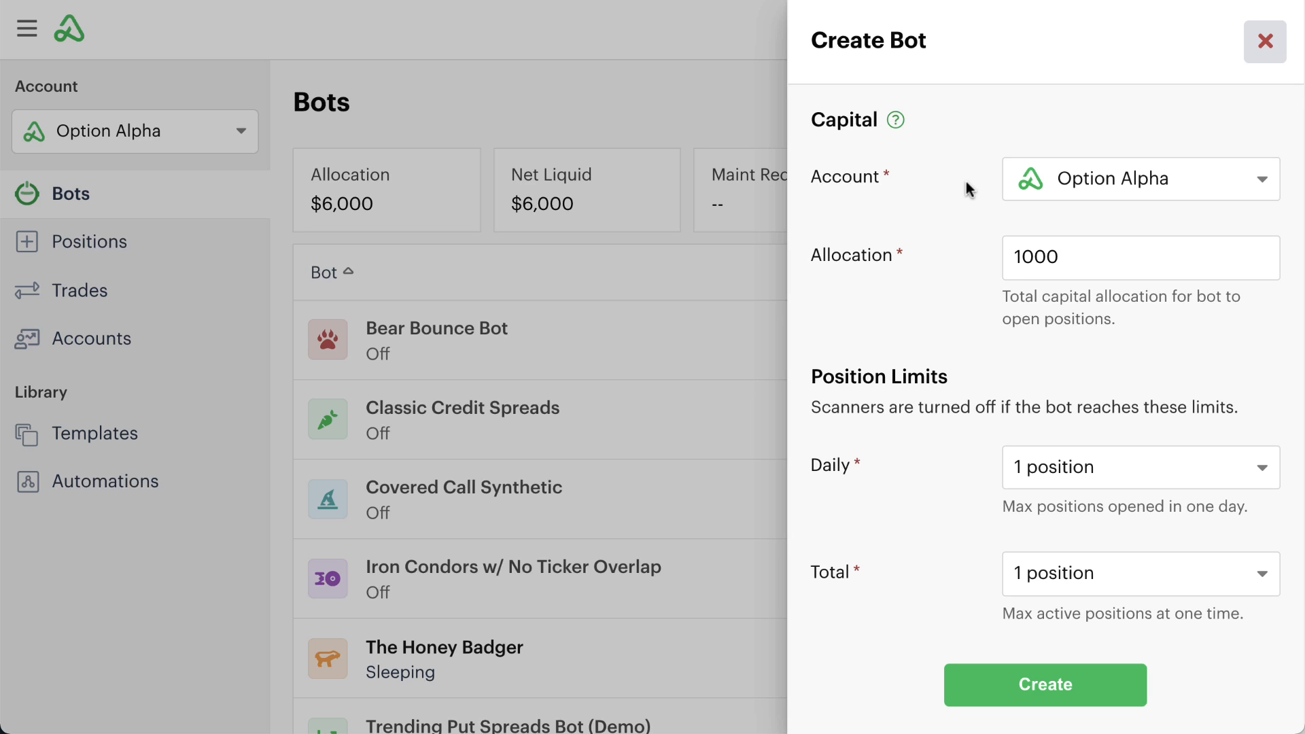
pyautogui.click(1184, 190)
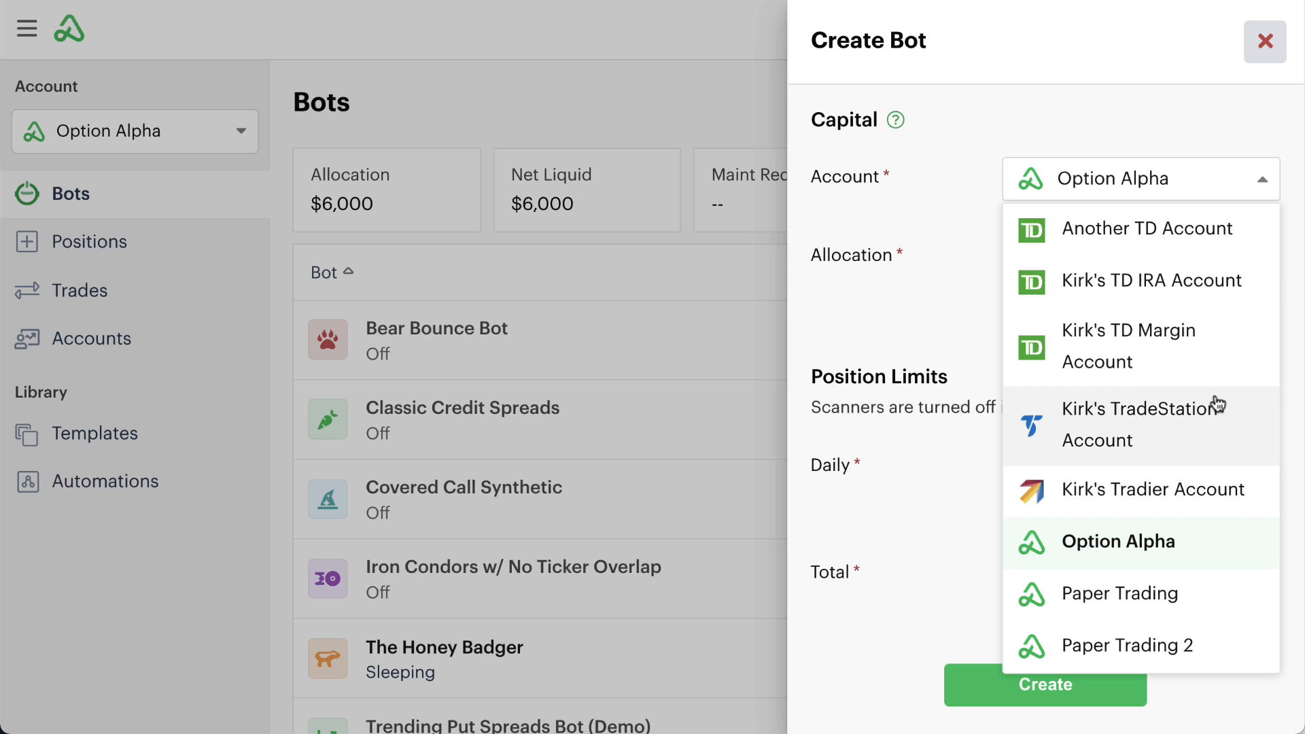
pyautogui.click(975, 240)
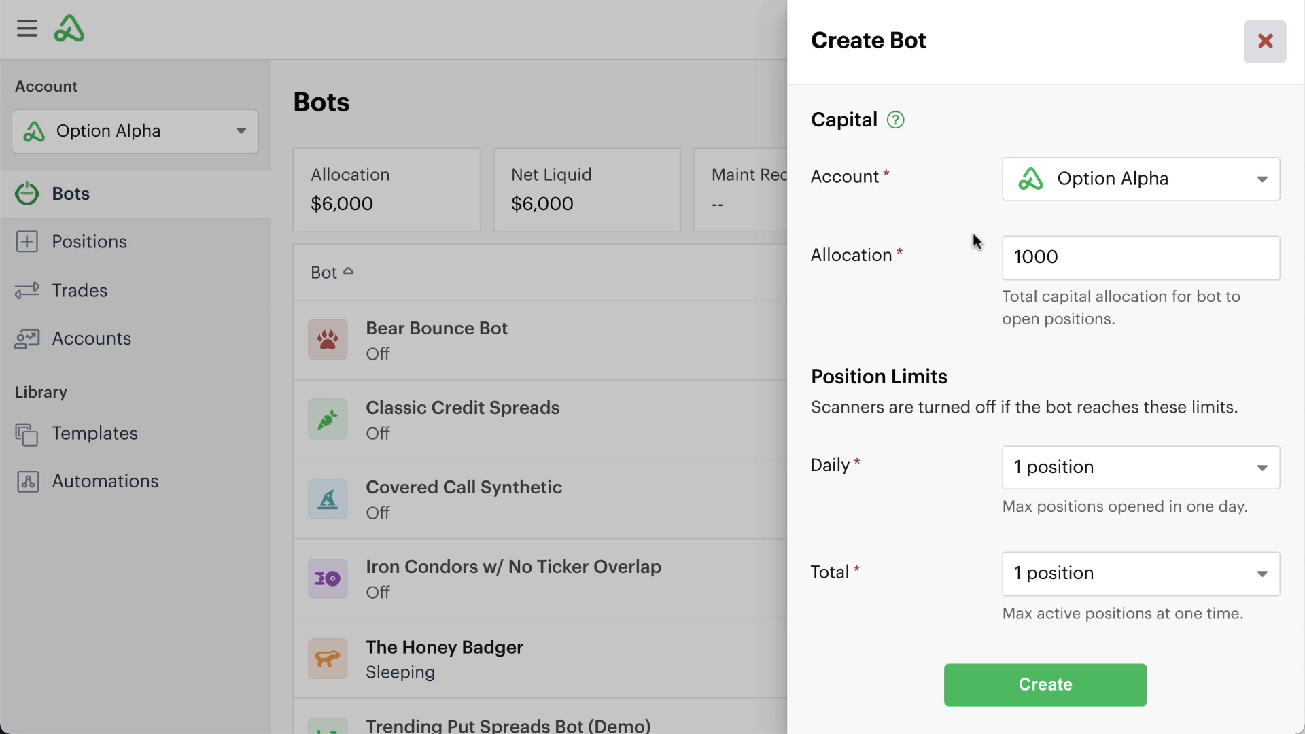
pyautogui.doubleClick(1080, 262)
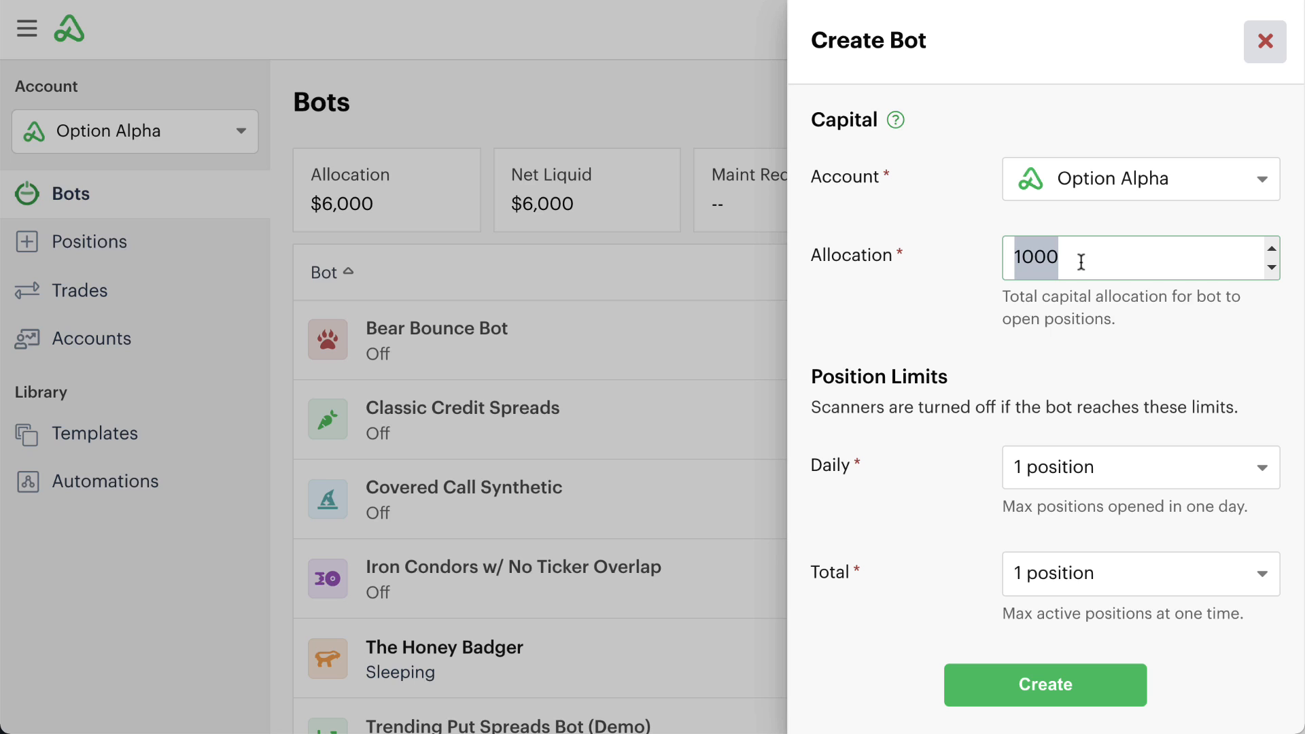
pyautogui.write('5000')
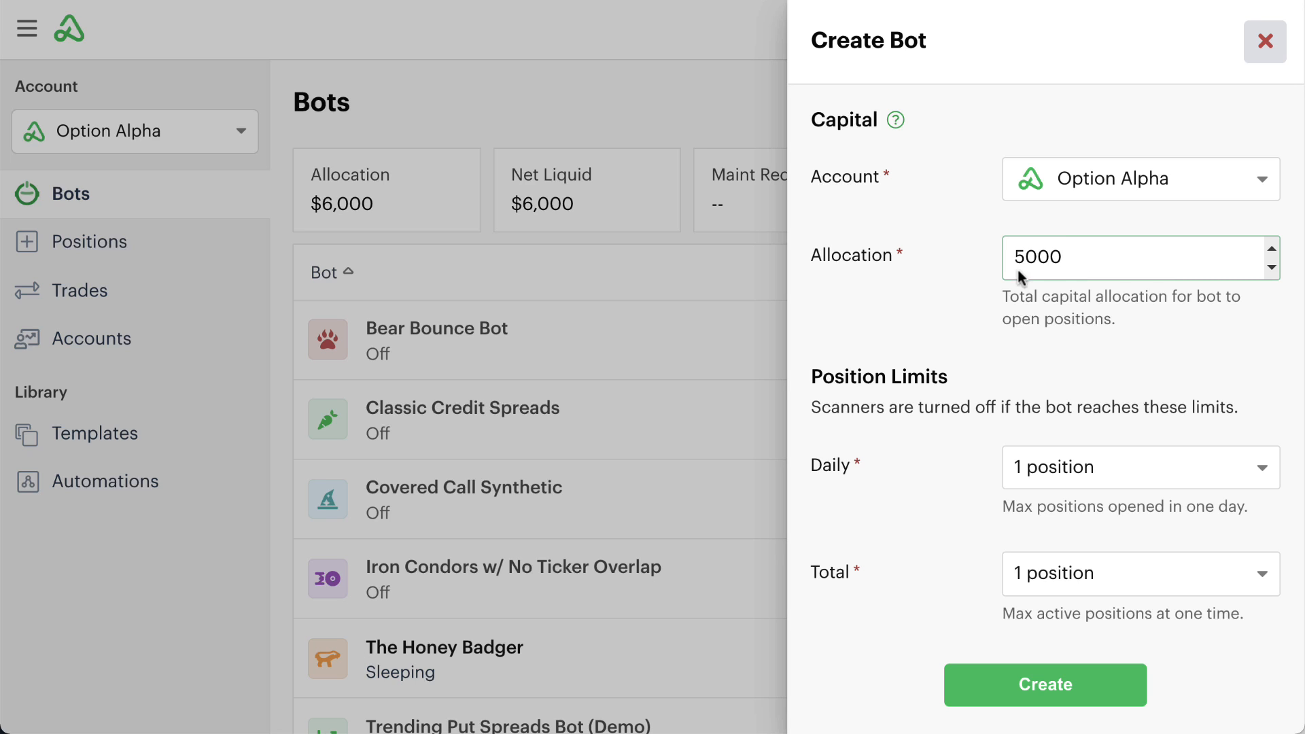
pyautogui.click(949, 274)
# Step: Set the daily and total position limits to 3 positions each and create the bot
pyautogui.scroll(-1, 948, 273)
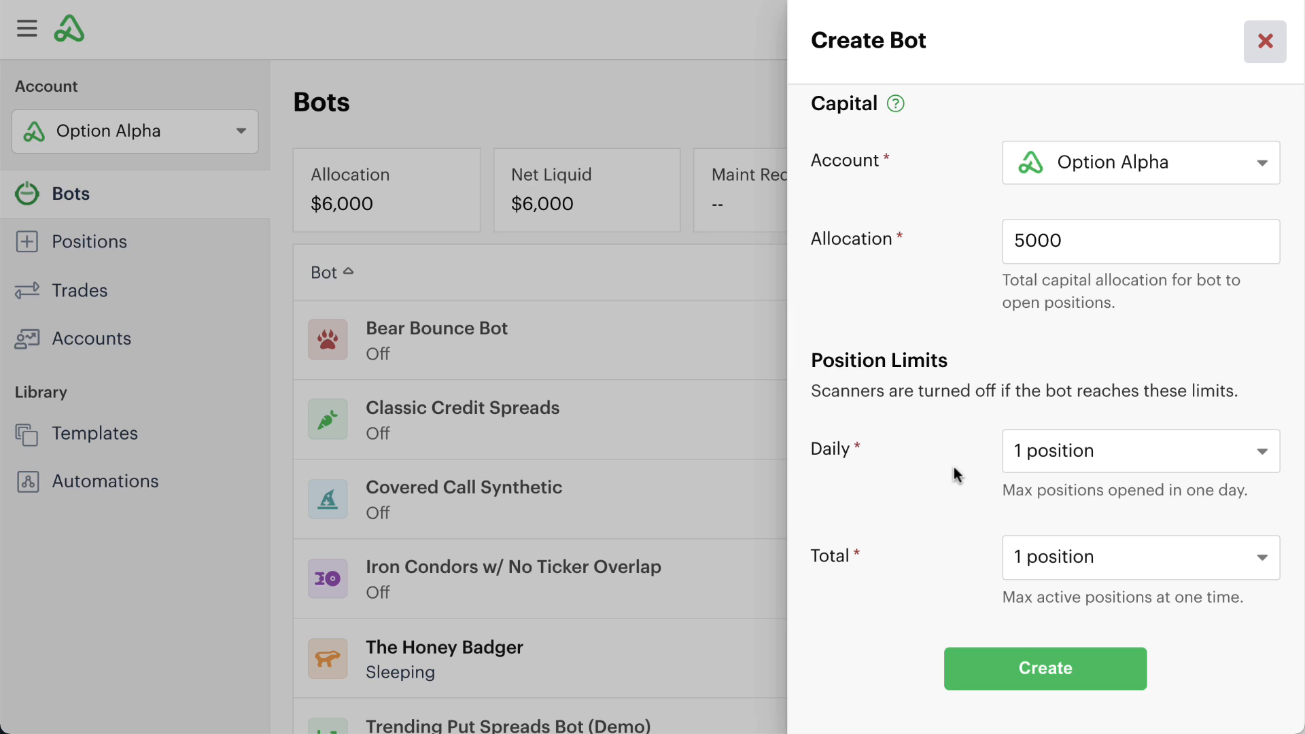
pyautogui.click(1096, 449)
pyautogui.click(1073, 598)
pyautogui.click(1098, 559)
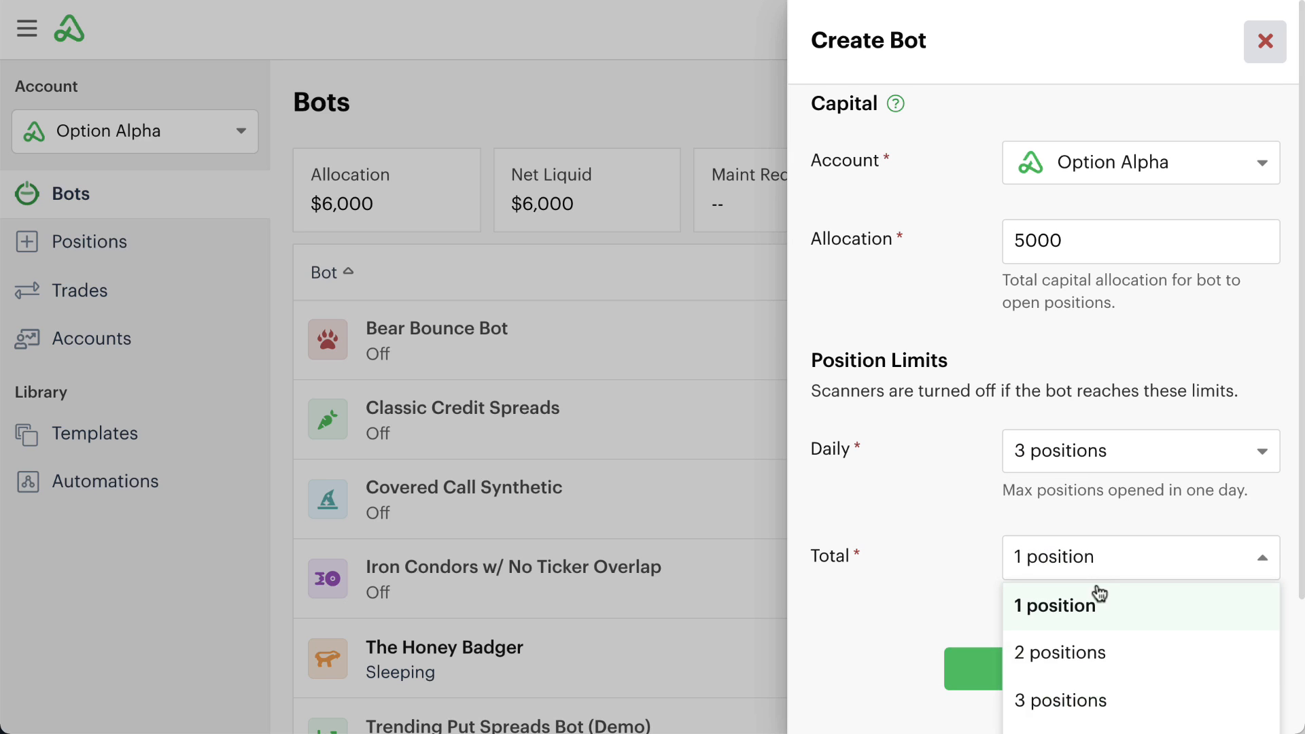
pyautogui.click(1092, 700)
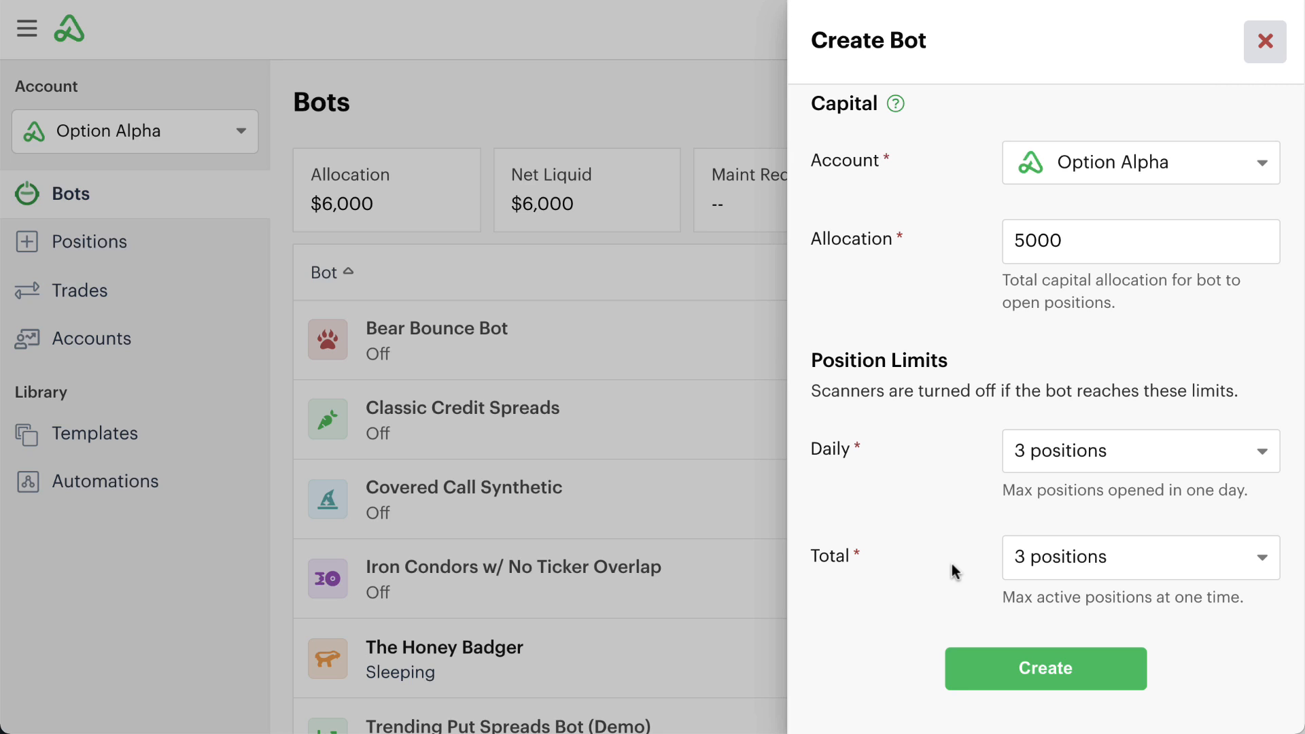
pyautogui.click(1005, 666)
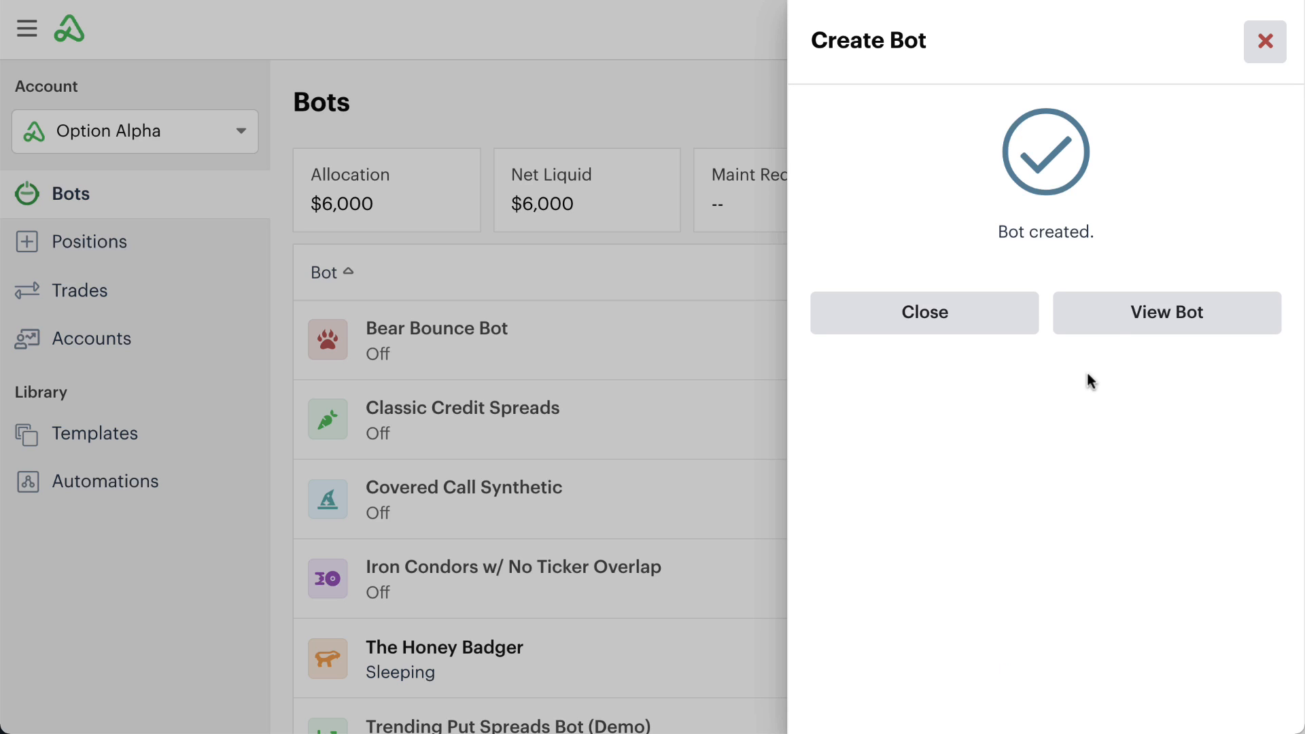
# Step: Open the new bot's automations and review its scanner, monitor and event sections
pyautogui.click(1110, 323)
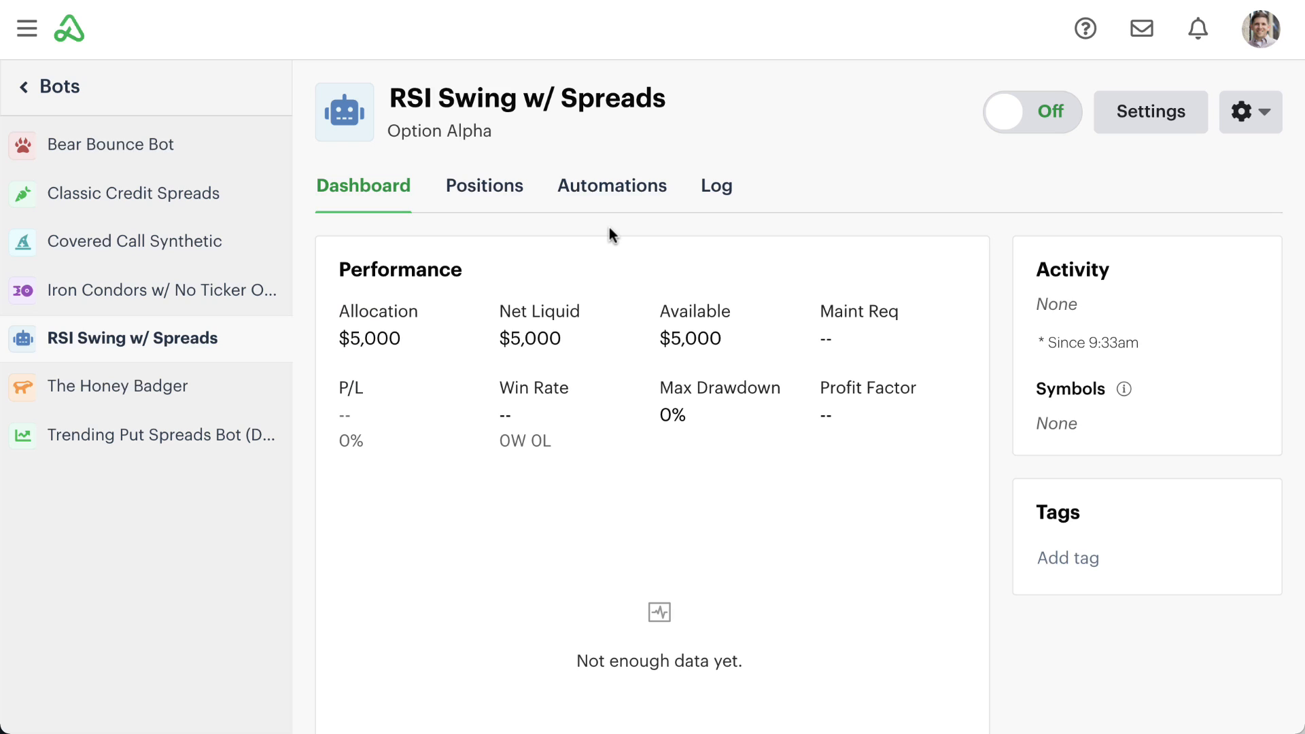
pyautogui.click(610, 189)
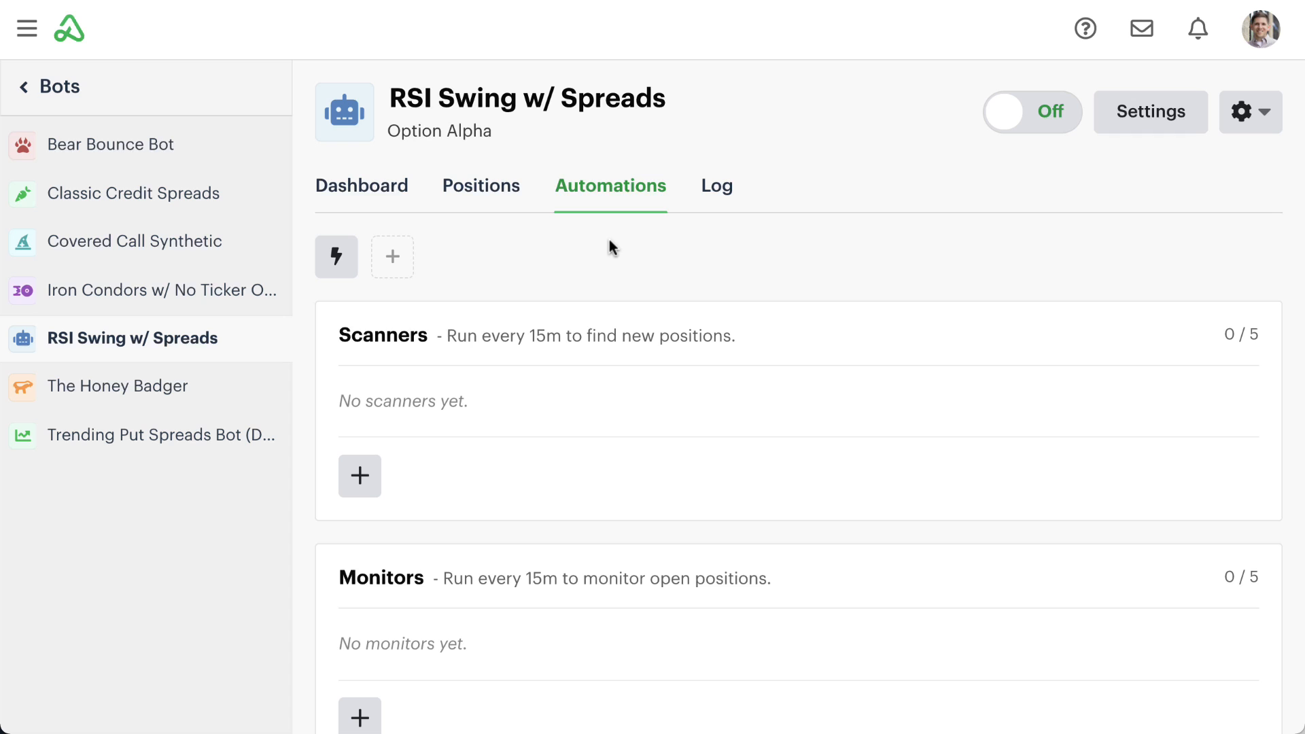
pyautogui.scroll(-3, 609, 239)
pyautogui.scroll(-2, 609, 240)
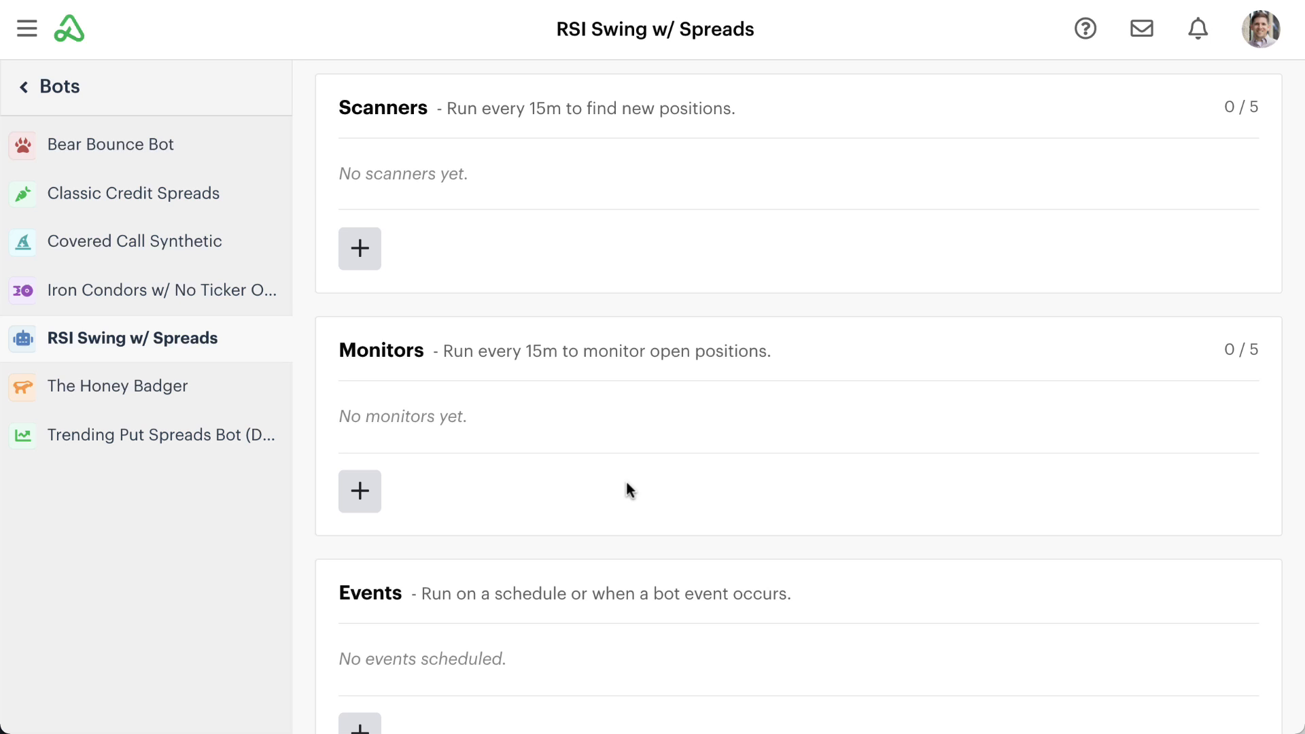
pyautogui.scroll(-1, 626, 483)
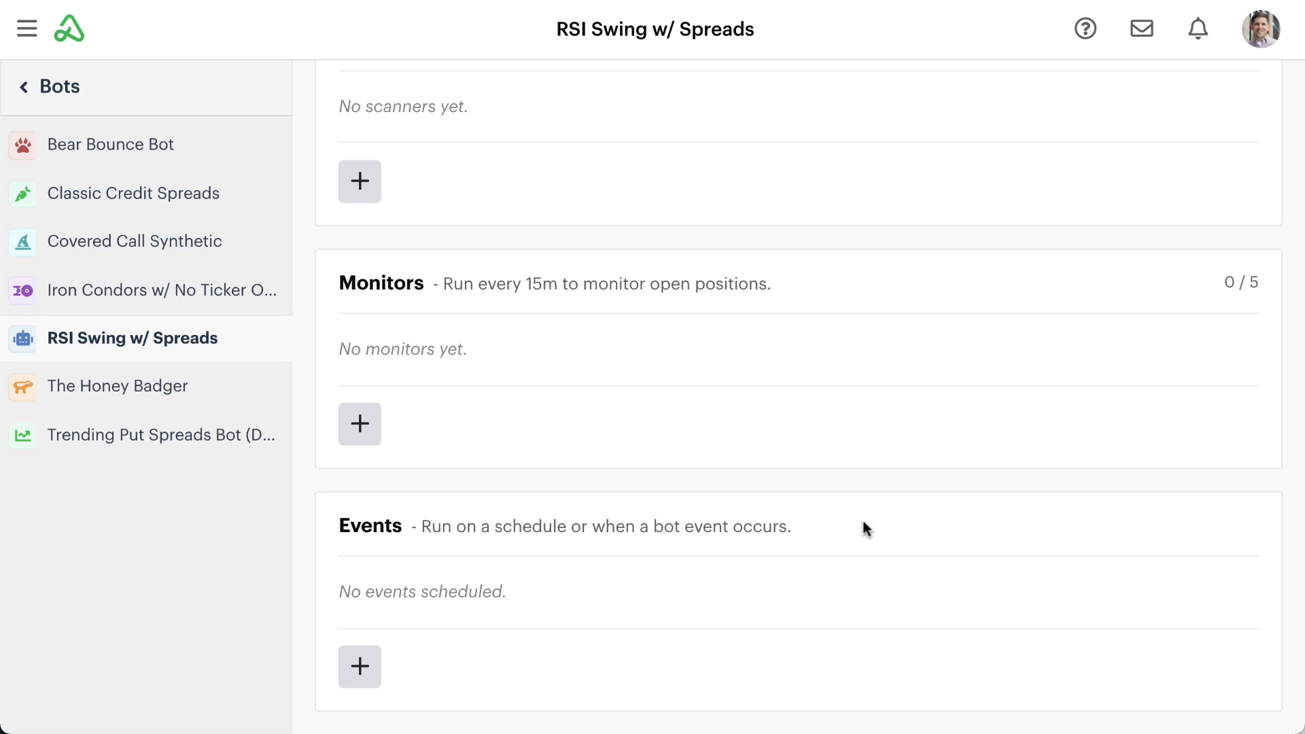
pyautogui.scroll(4, 864, 527)
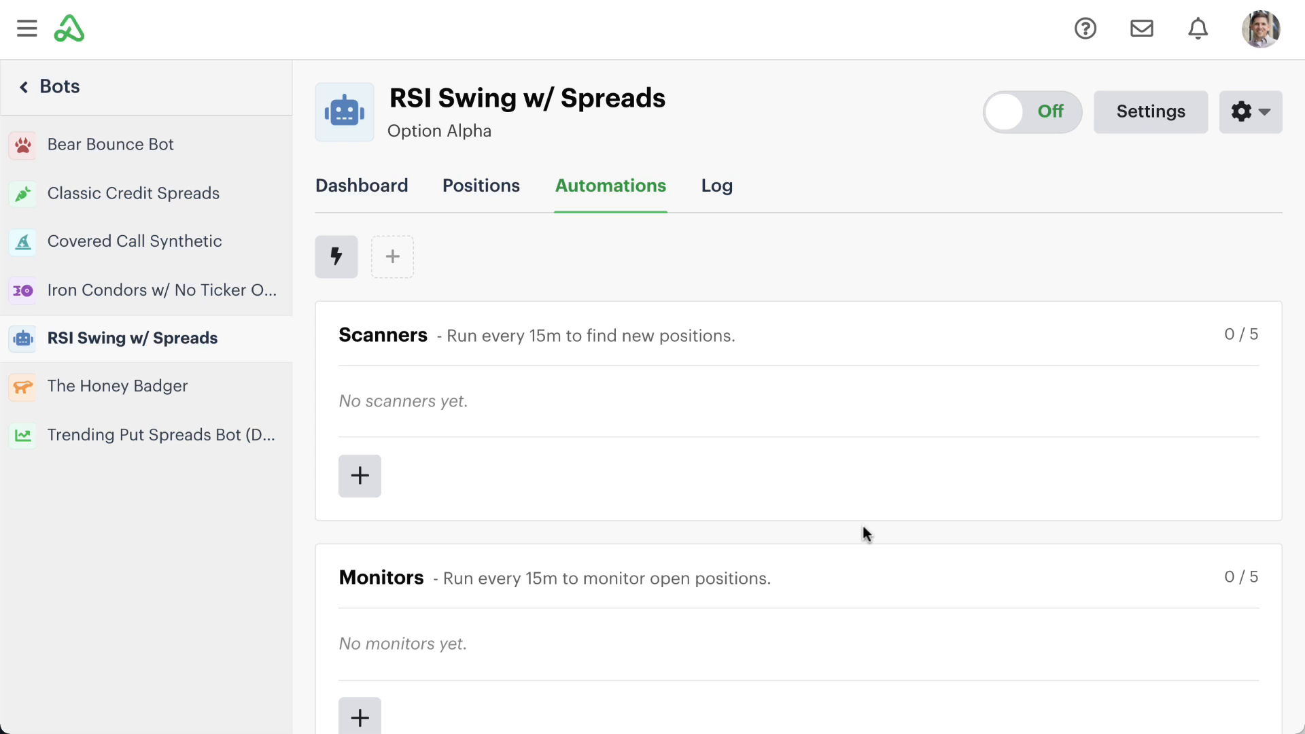
# Step: Add a scanner to the bot with a new automation named "RSI Scanner for Spreads" and collapse its inputs overview
pyautogui.click(360, 476)
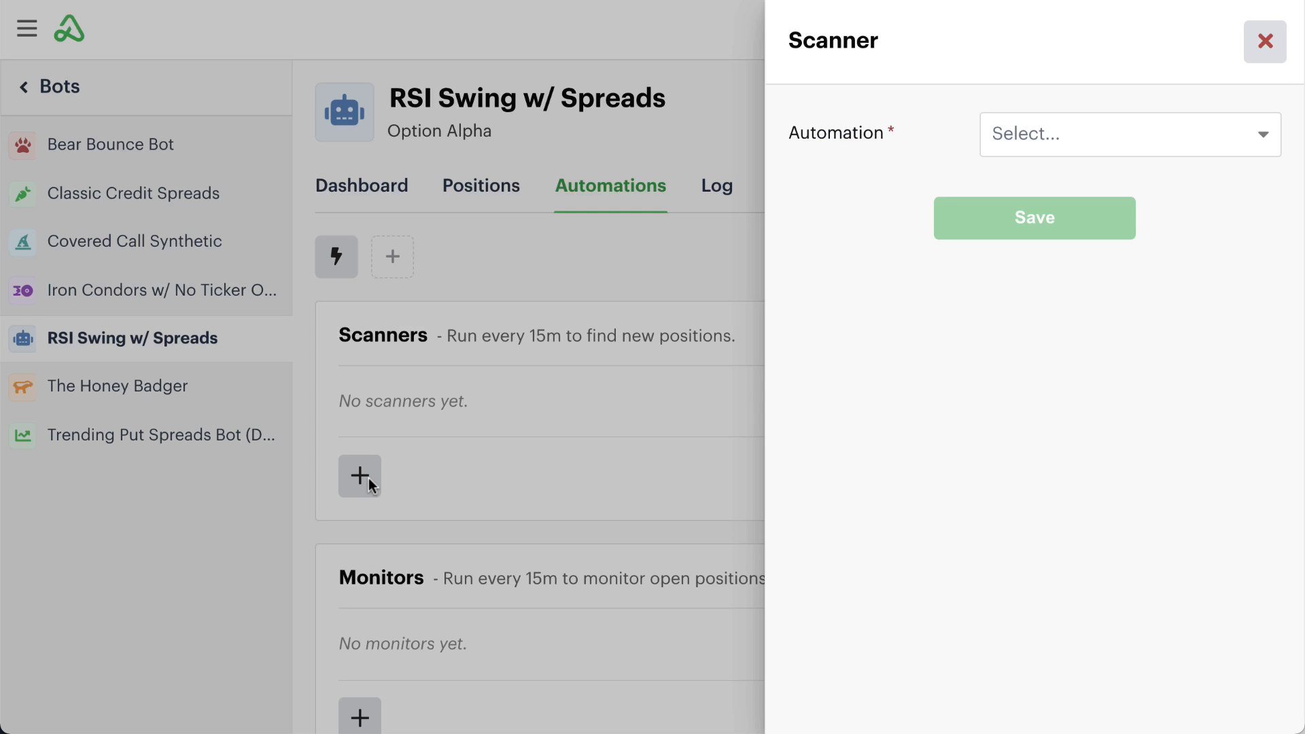
pyautogui.click(1101, 138)
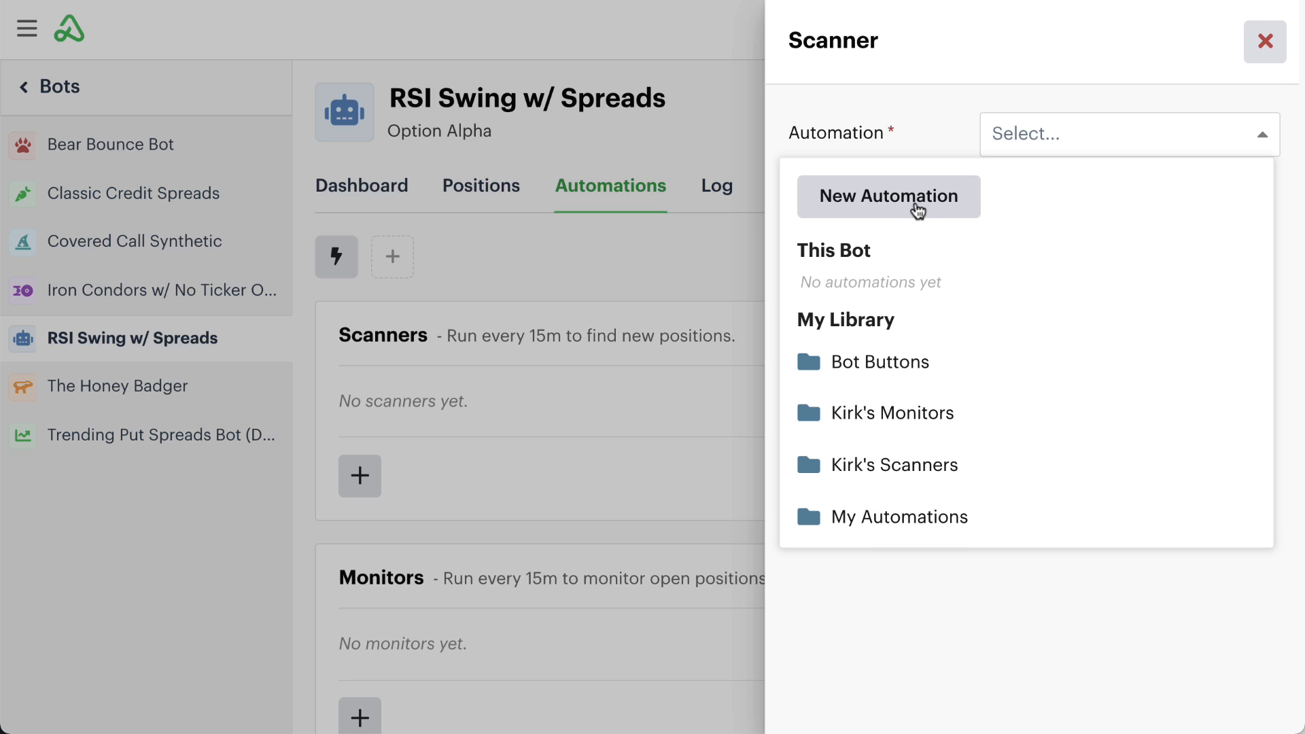
pyautogui.click(917, 211)
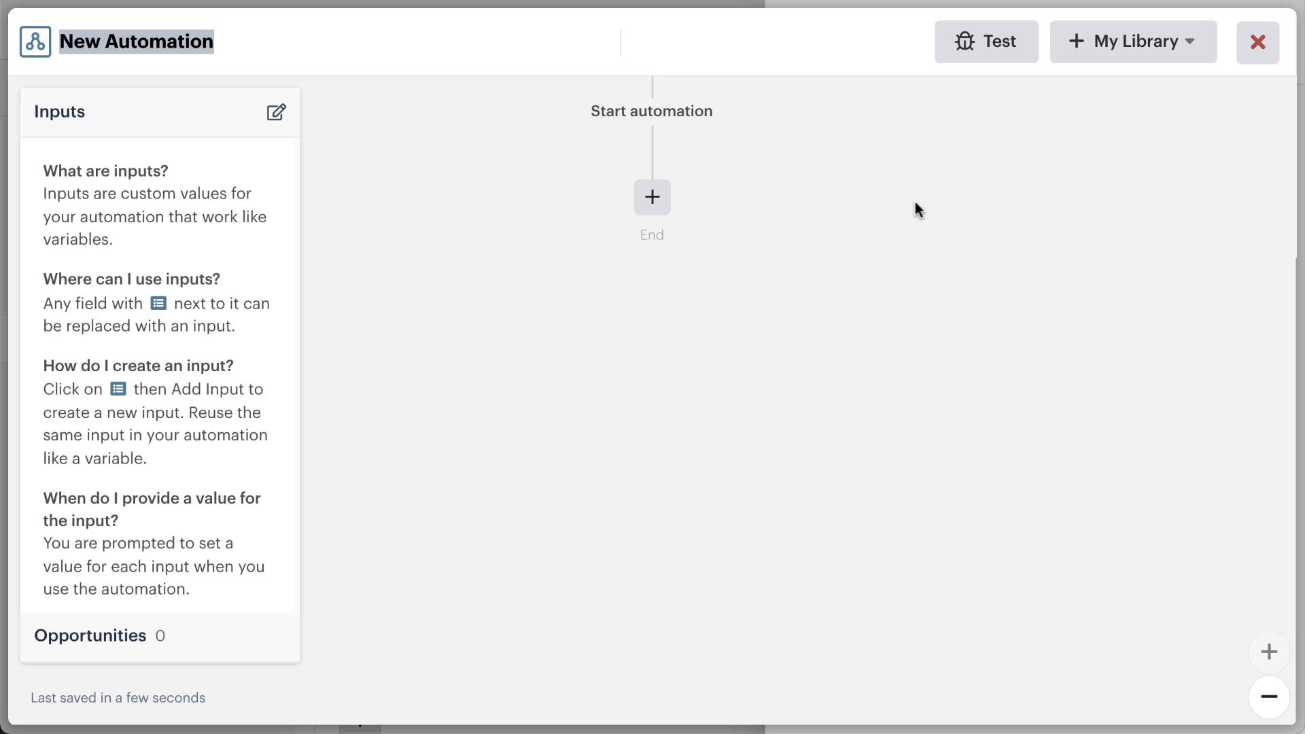
pyautogui.write('RSI Sca')
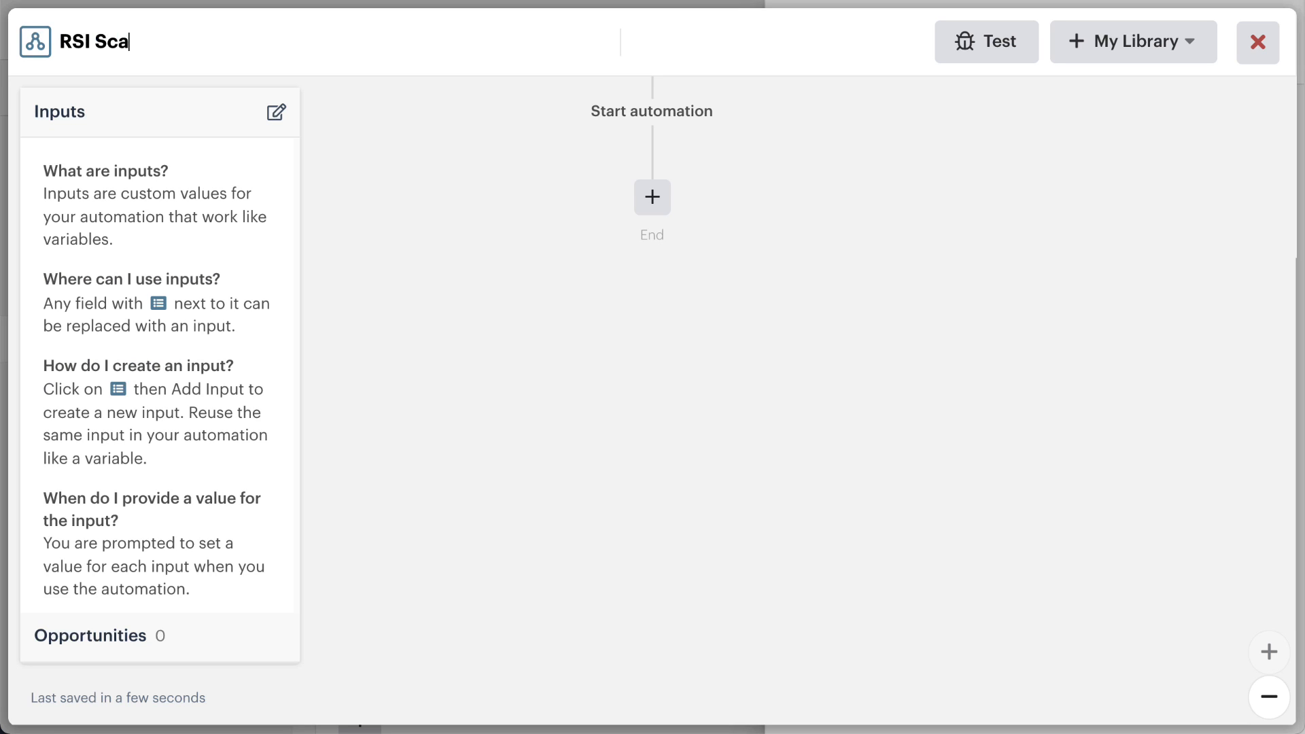
pyautogui.write('nner for Spreads')
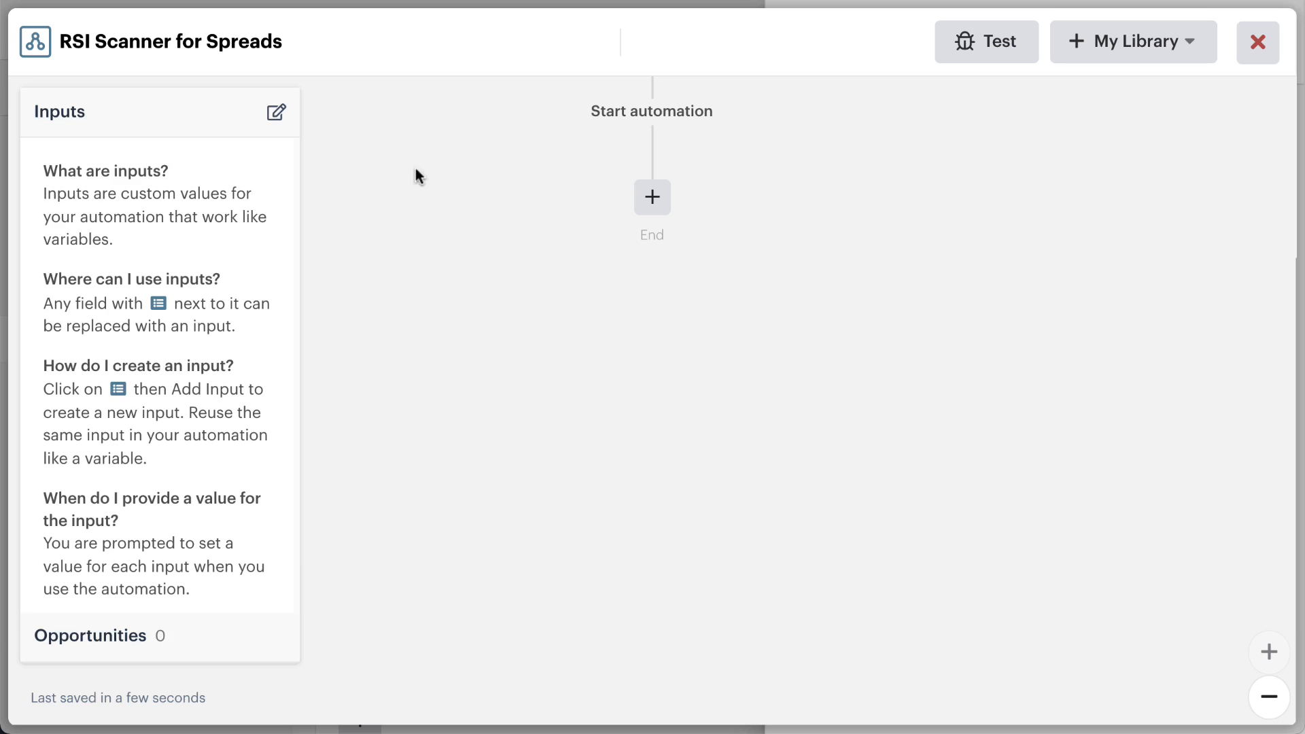
pyautogui.click(82, 127)
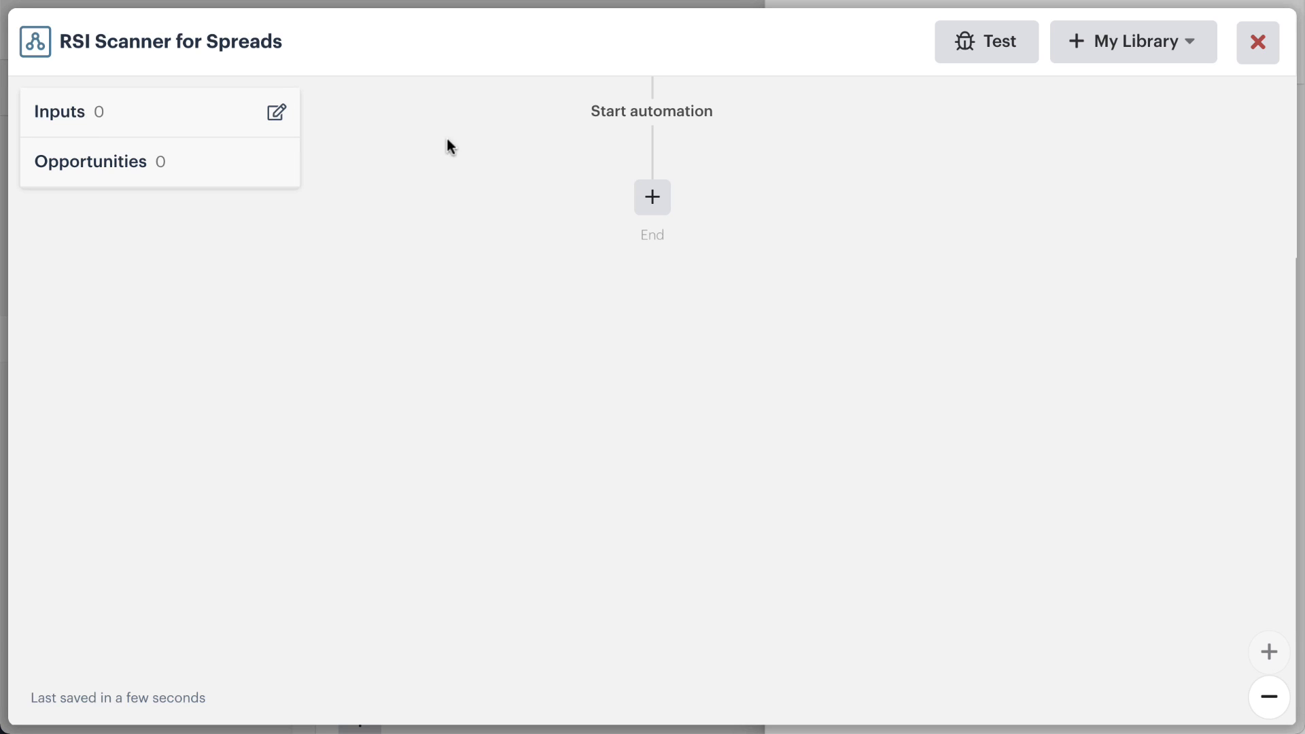
# Step: Add a symbols loop over SPY, XLF, GLD, EEM, FXI, XLB and EFA at the start of the automation
pyautogui.click(645, 211)
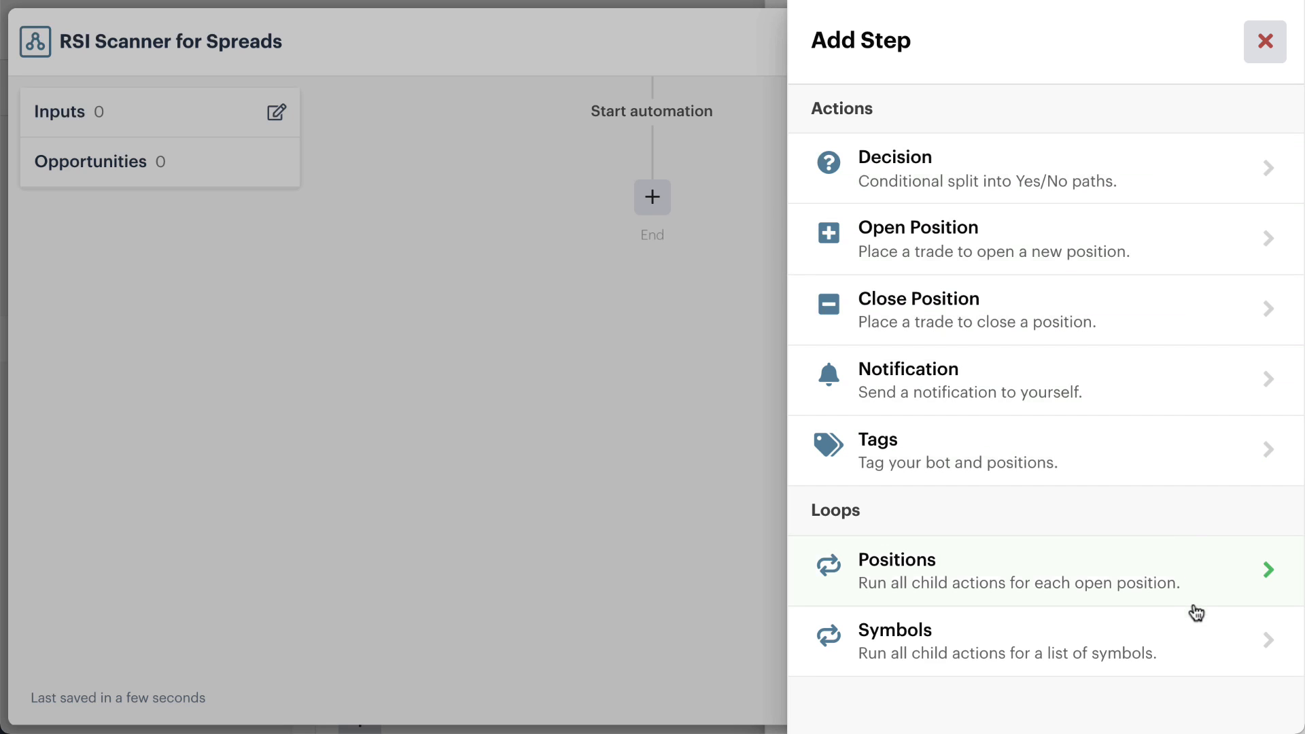
pyautogui.click(1197, 656)
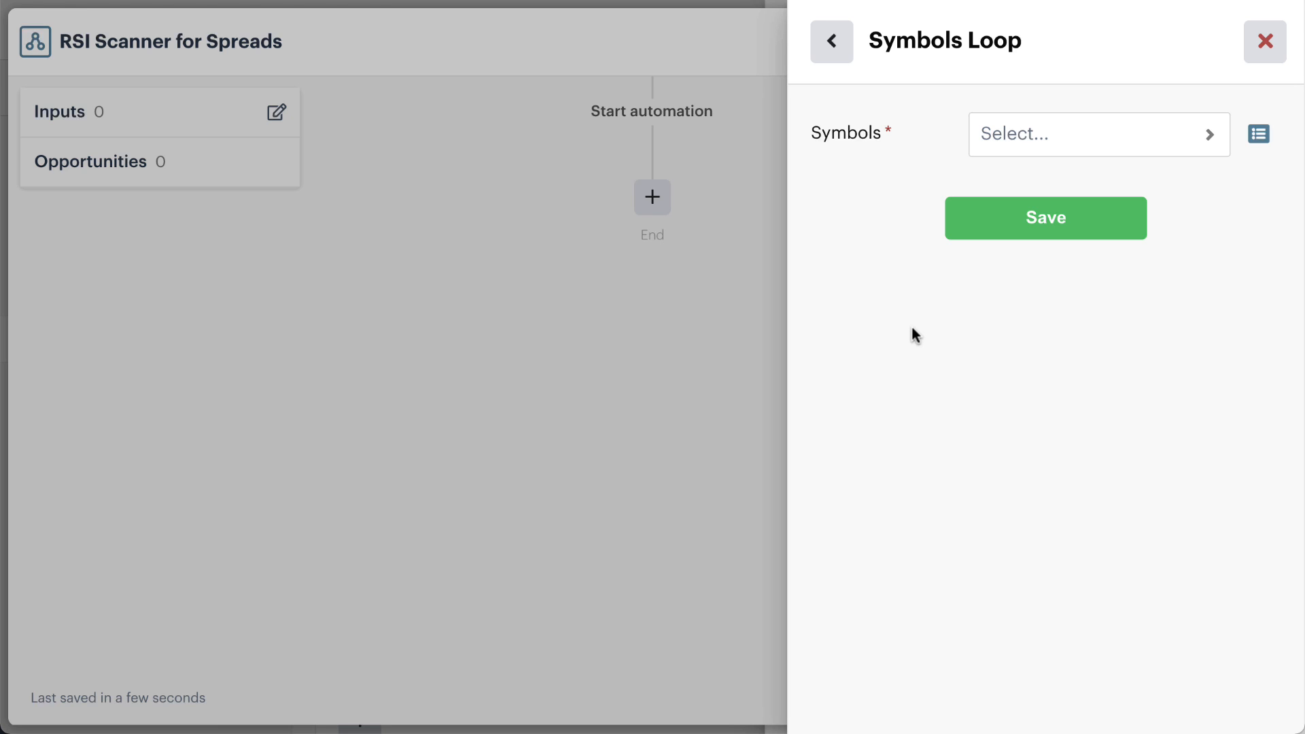
pyautogui.click(1028, 136)
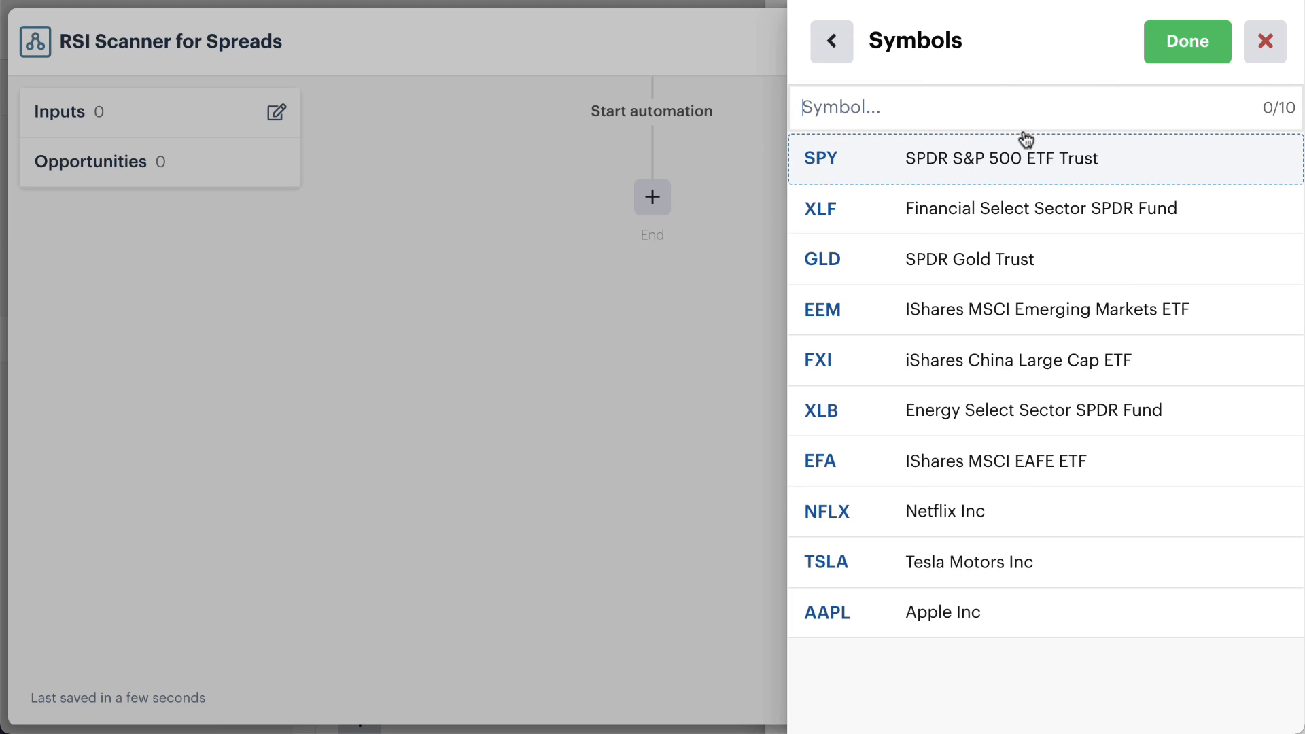
pyautogui.click(944, 163)
pyautogui.click(945, 213)
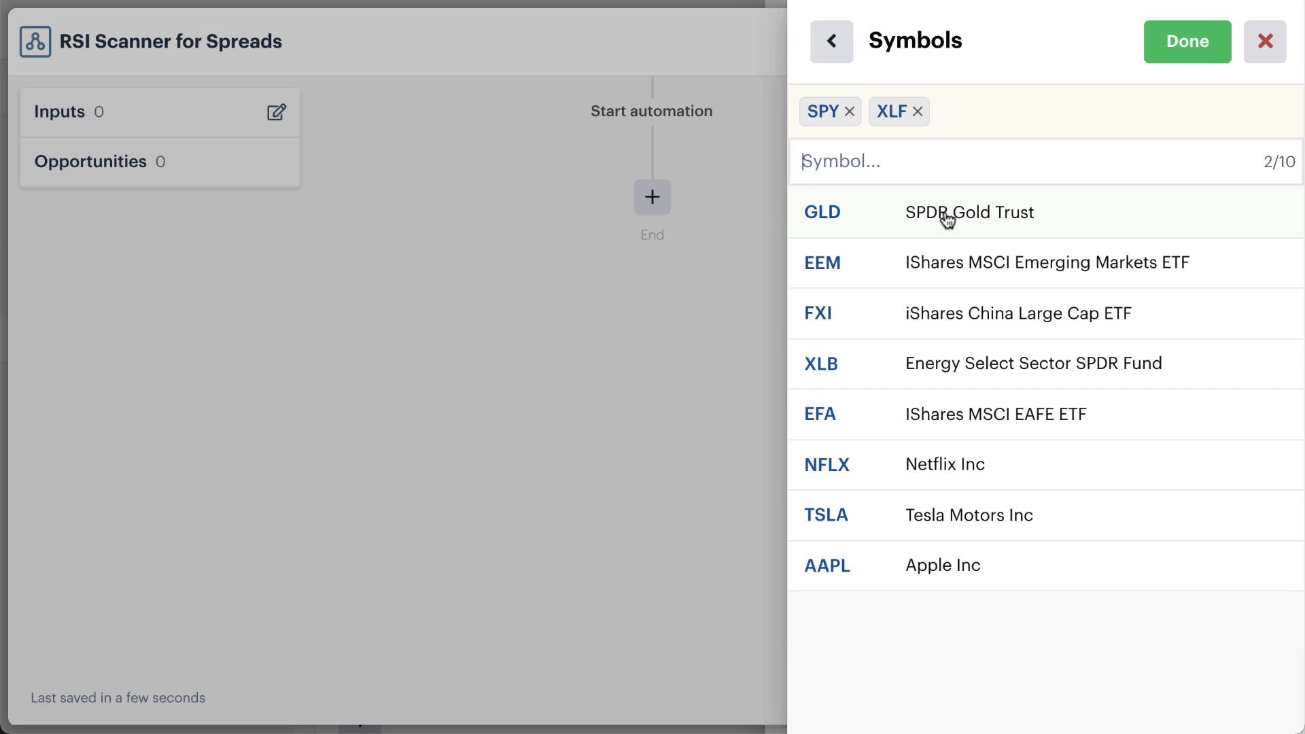
pyautogui.click(947, 217)
pyautogui.click(1006, 214)
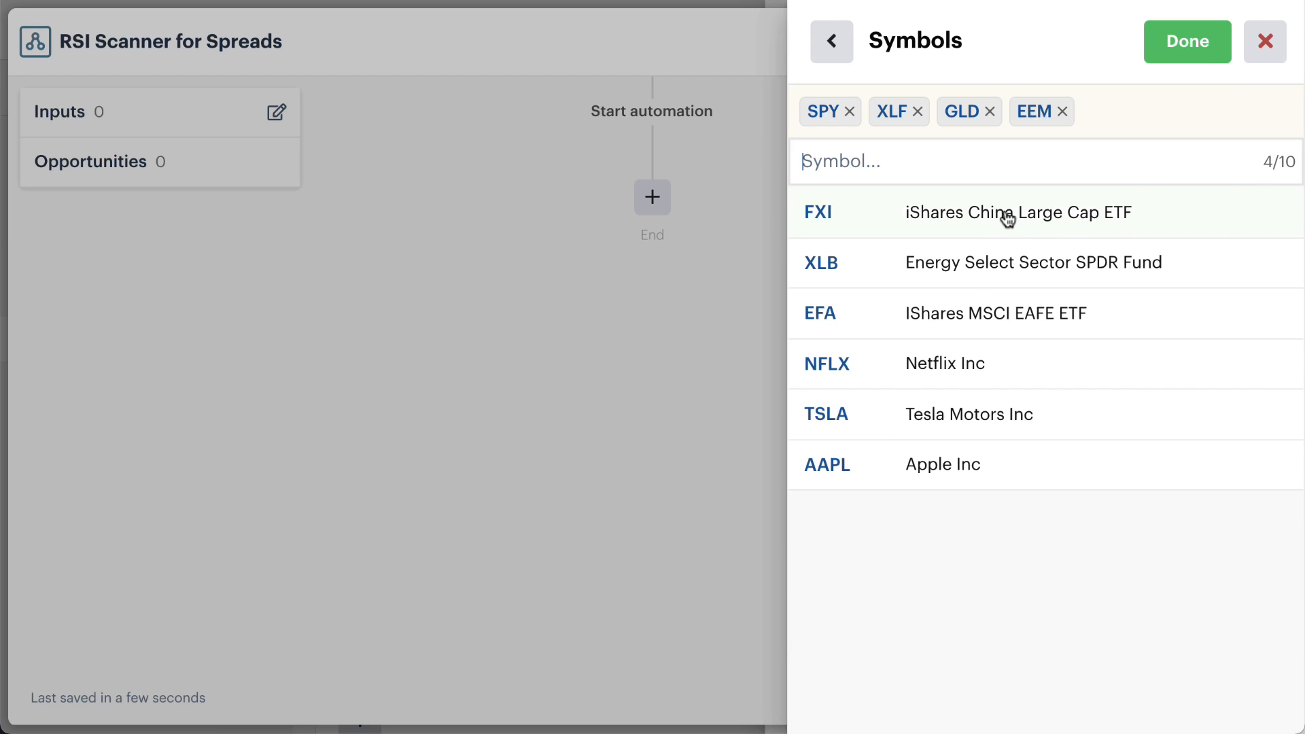
pyautogui.click(1043, 215)
pyautogui.click(1002, 216)
pyautogui.click(999, 216)
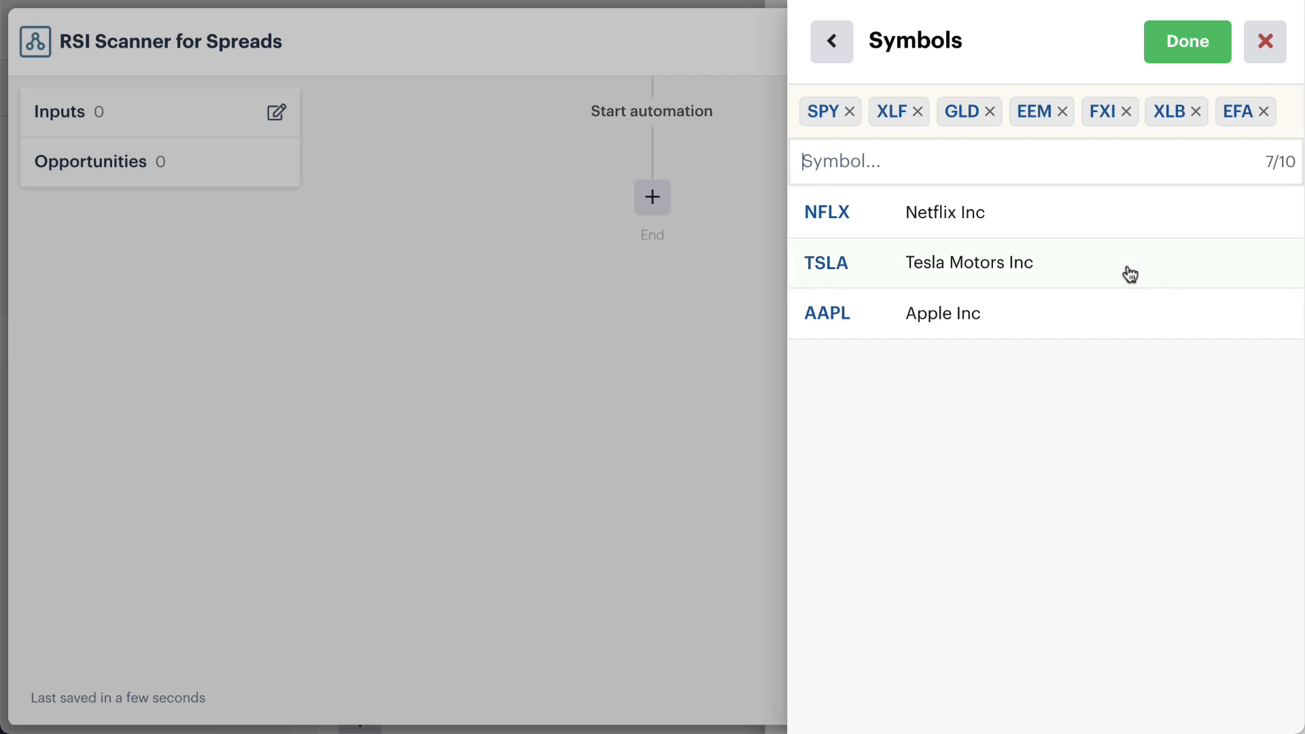
pyautogui.click(1187, 42)
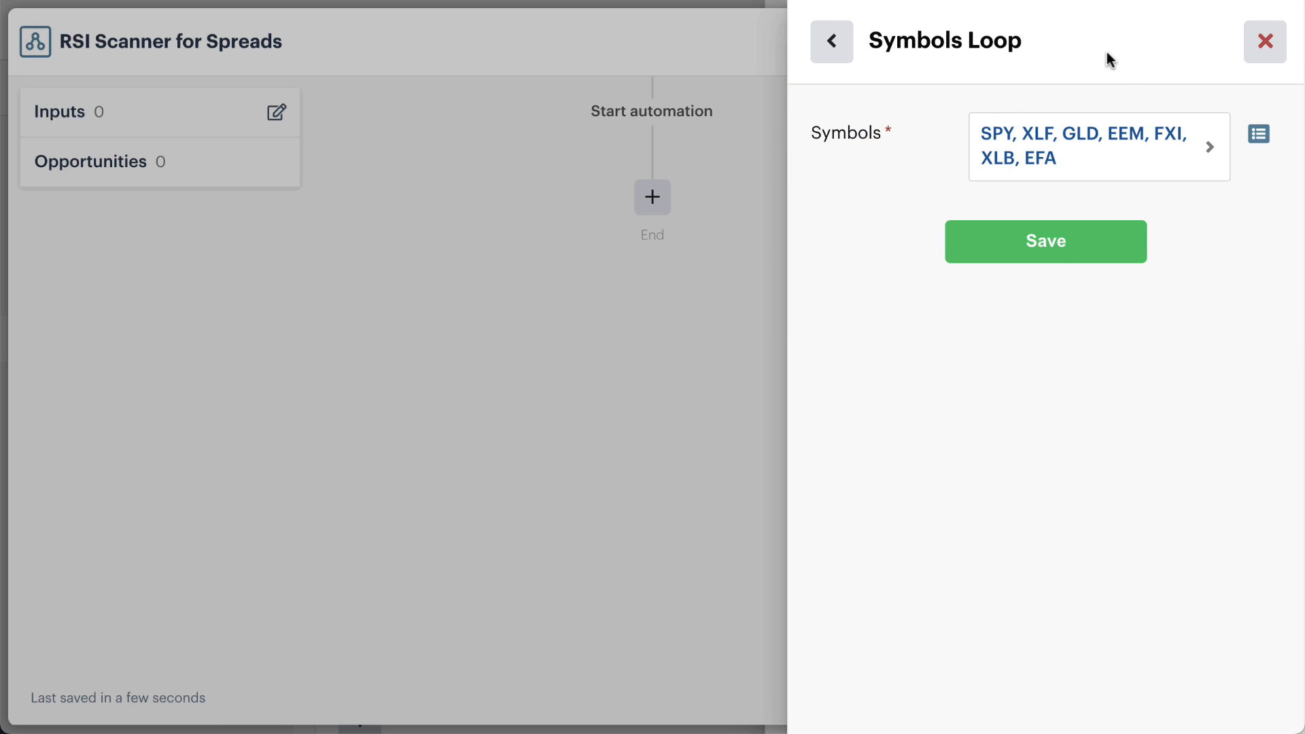
pyautogui.click(1034, 253)
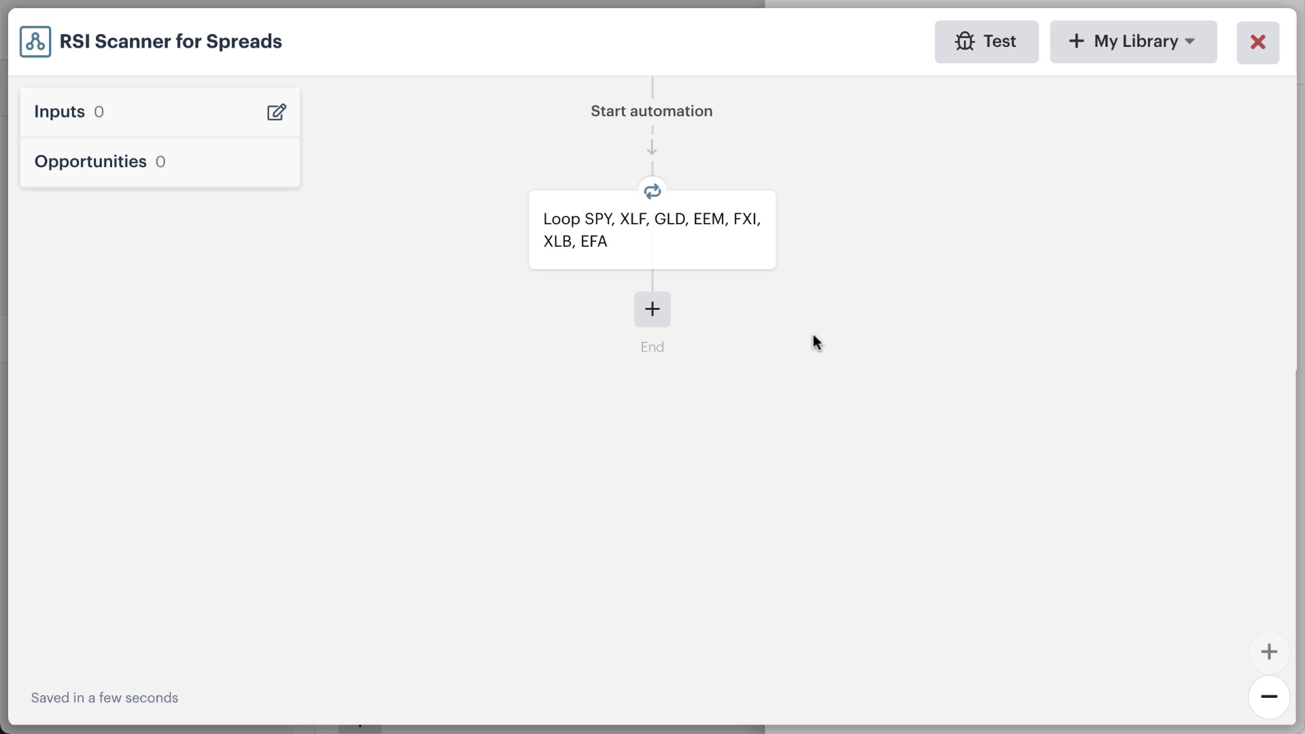
# Step: Add a decision after the symbols loop, using the indicator condition that compares a symbol's indicator with a value
pyautogui.click(647, 325)
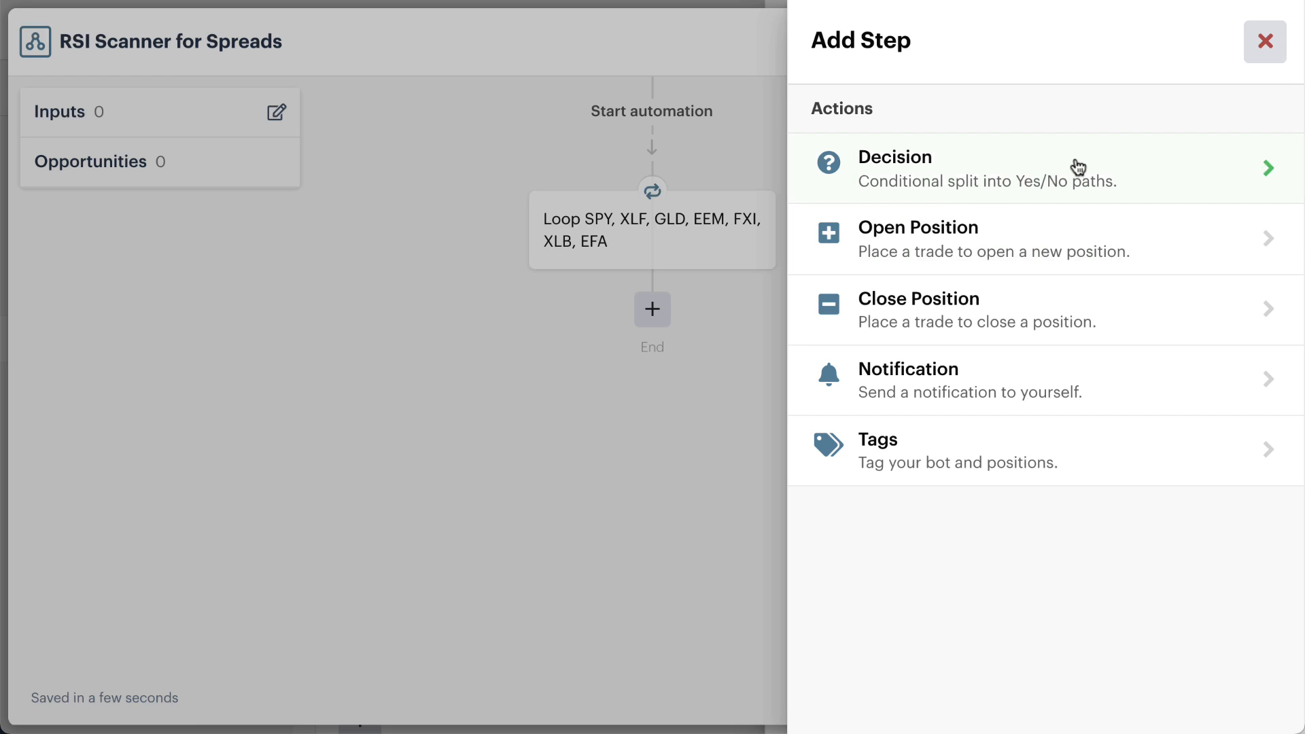
pyautogui.click(1140, 175)
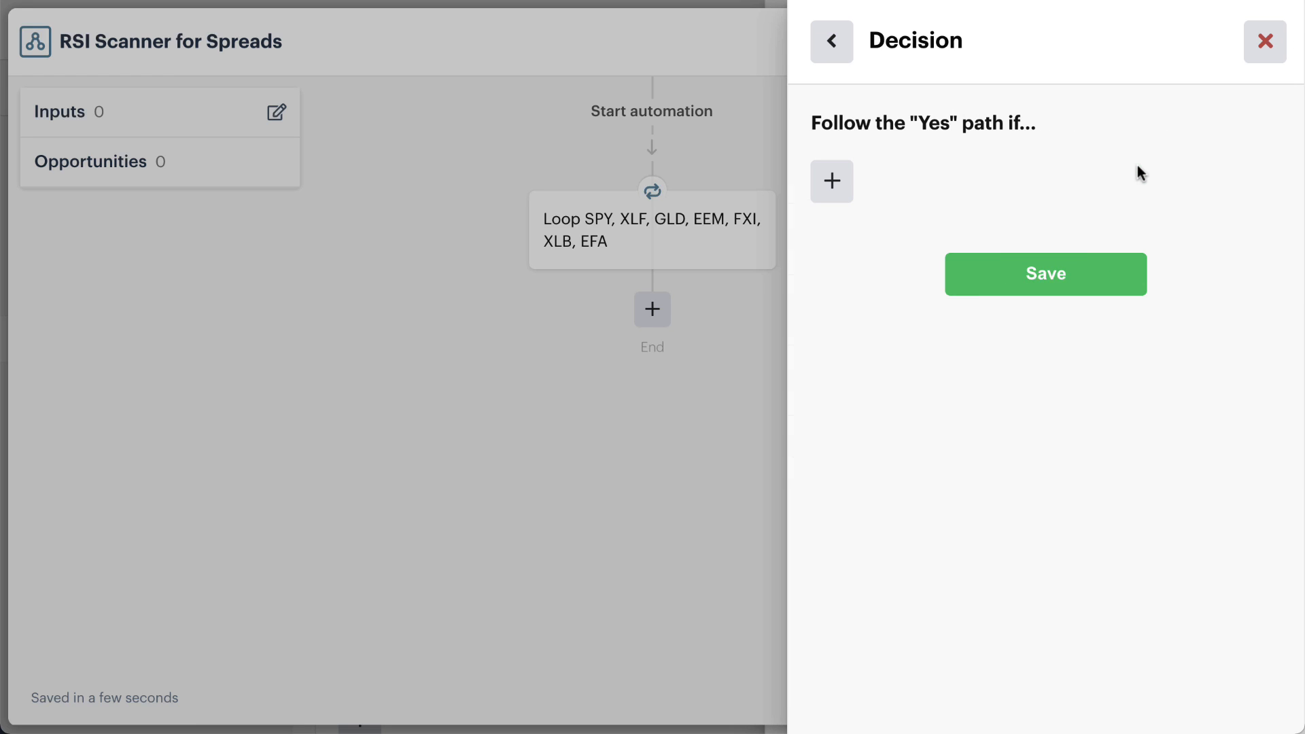
pyautogui.click(828, 182)
pyautogui.scroll(-8, 964, 202)
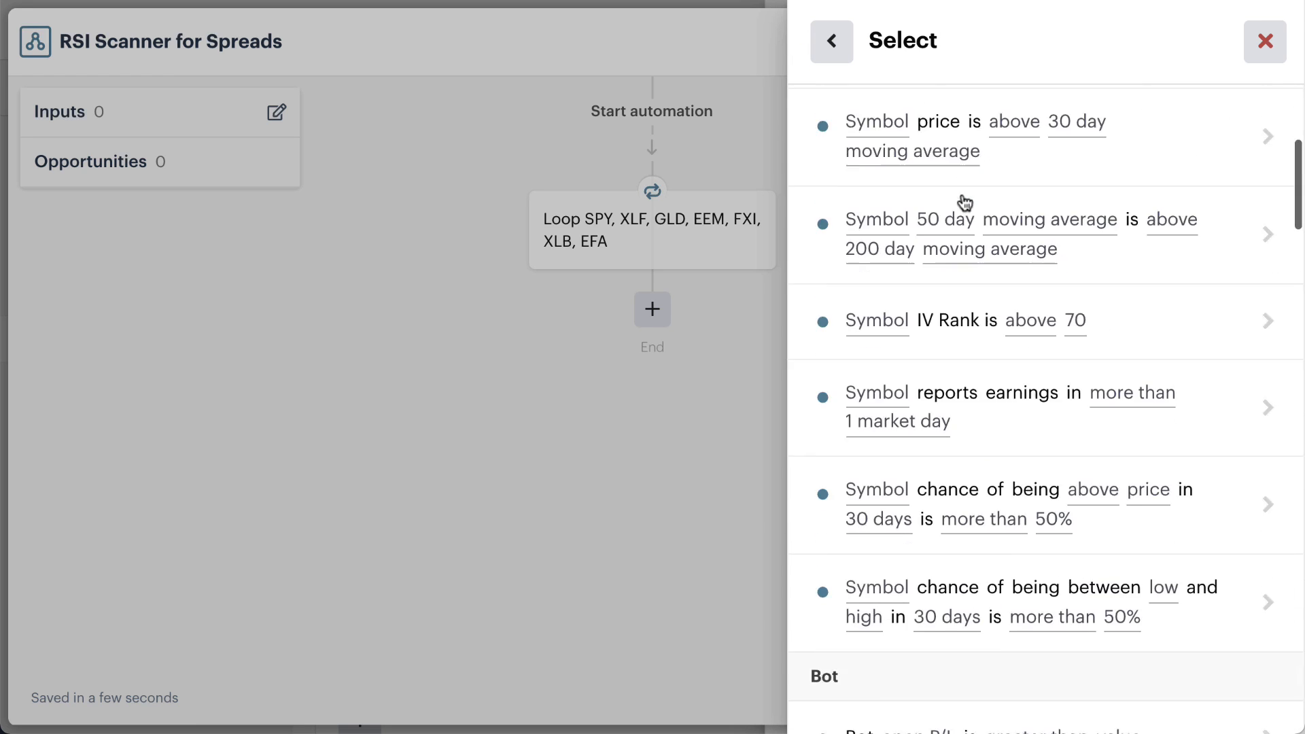
pyautogui.scroll(-20, 964, 201)
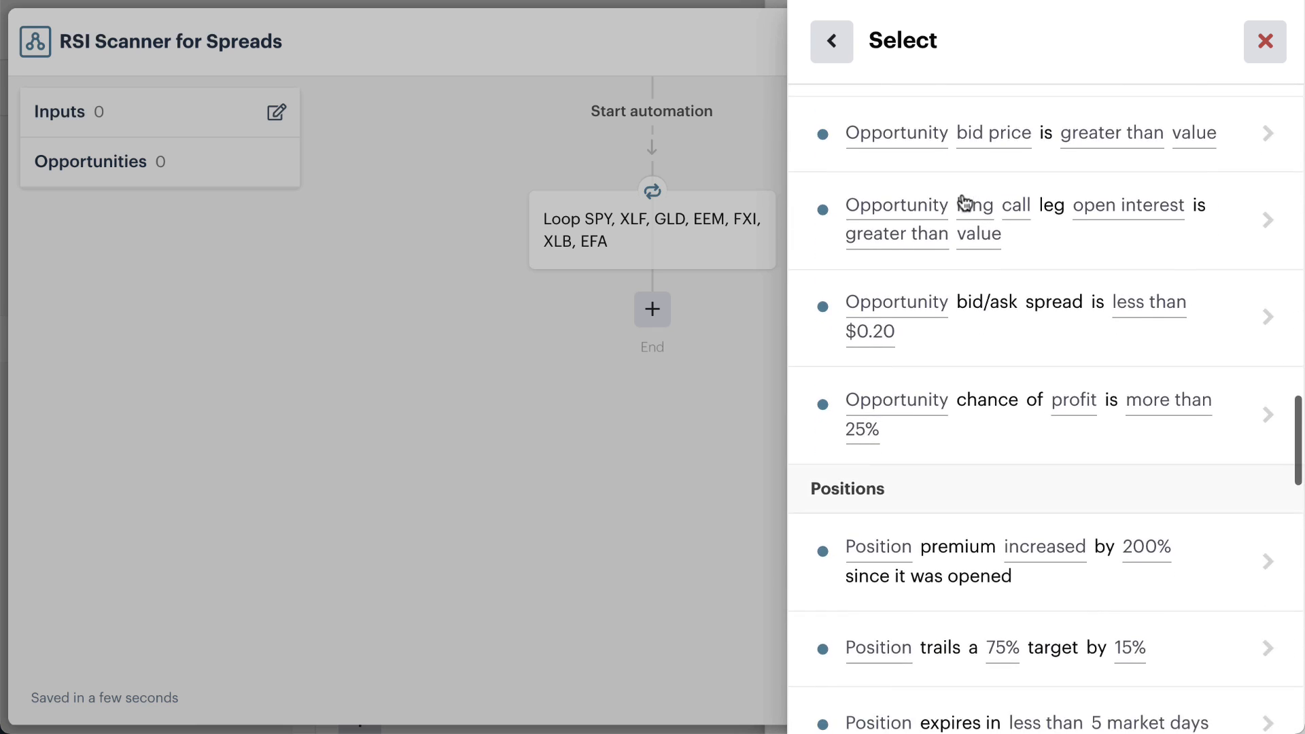
pyautogui.scroll(-15, 965, 202)
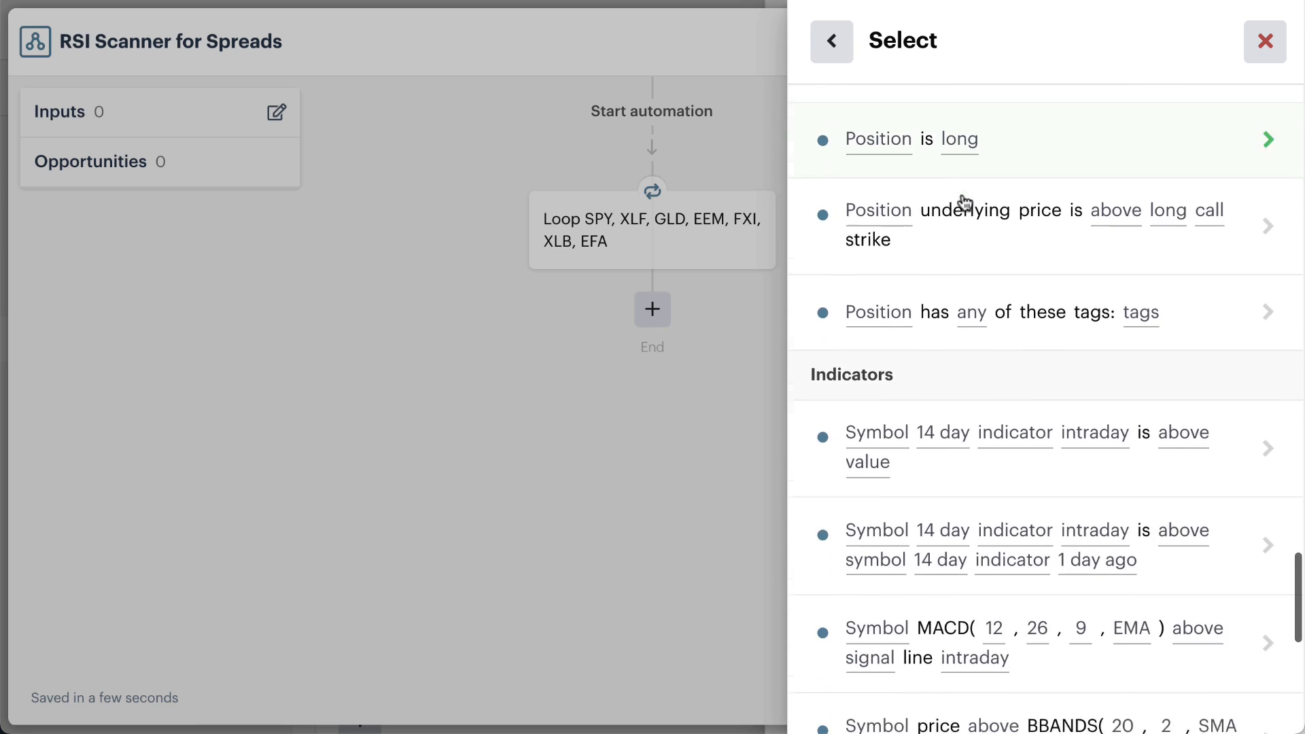
pyautogui.scroll(-1, 965, 202)
pyautogui.scroll(1, 962, 202)
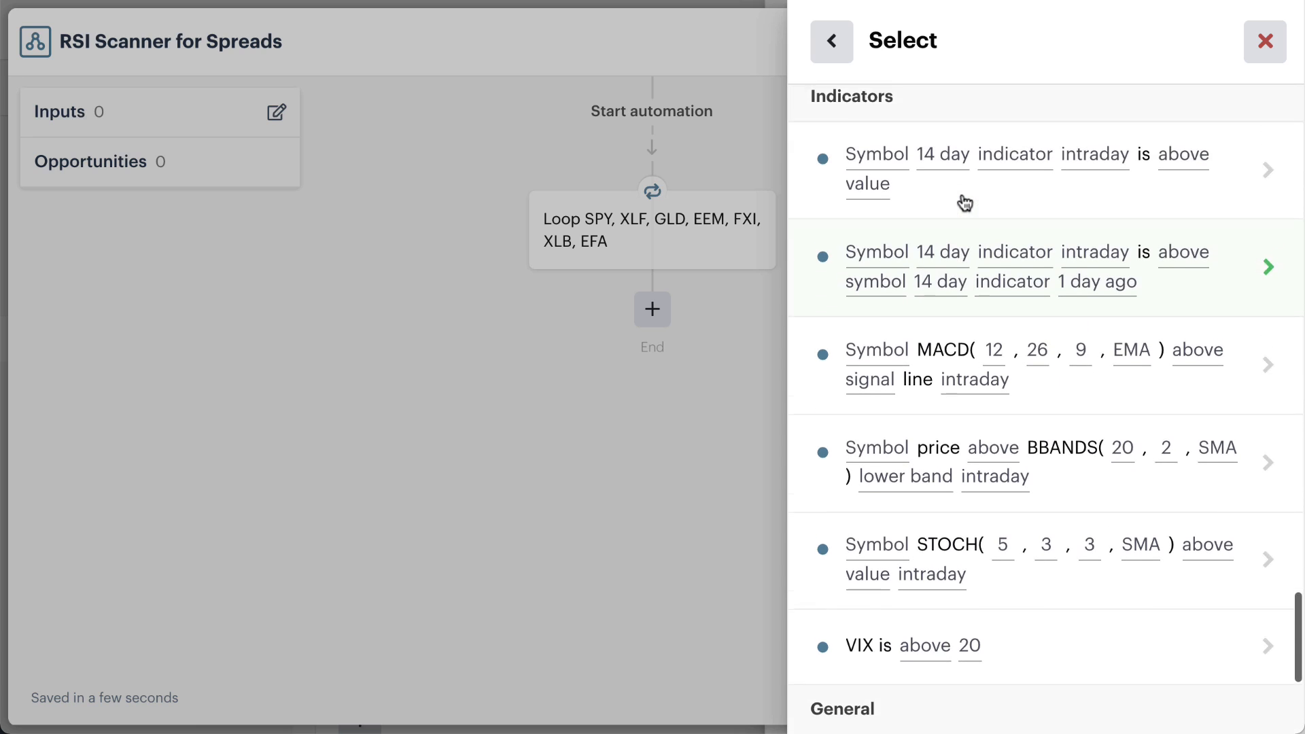
pyautogui.scroll(-1, 1019, 212)
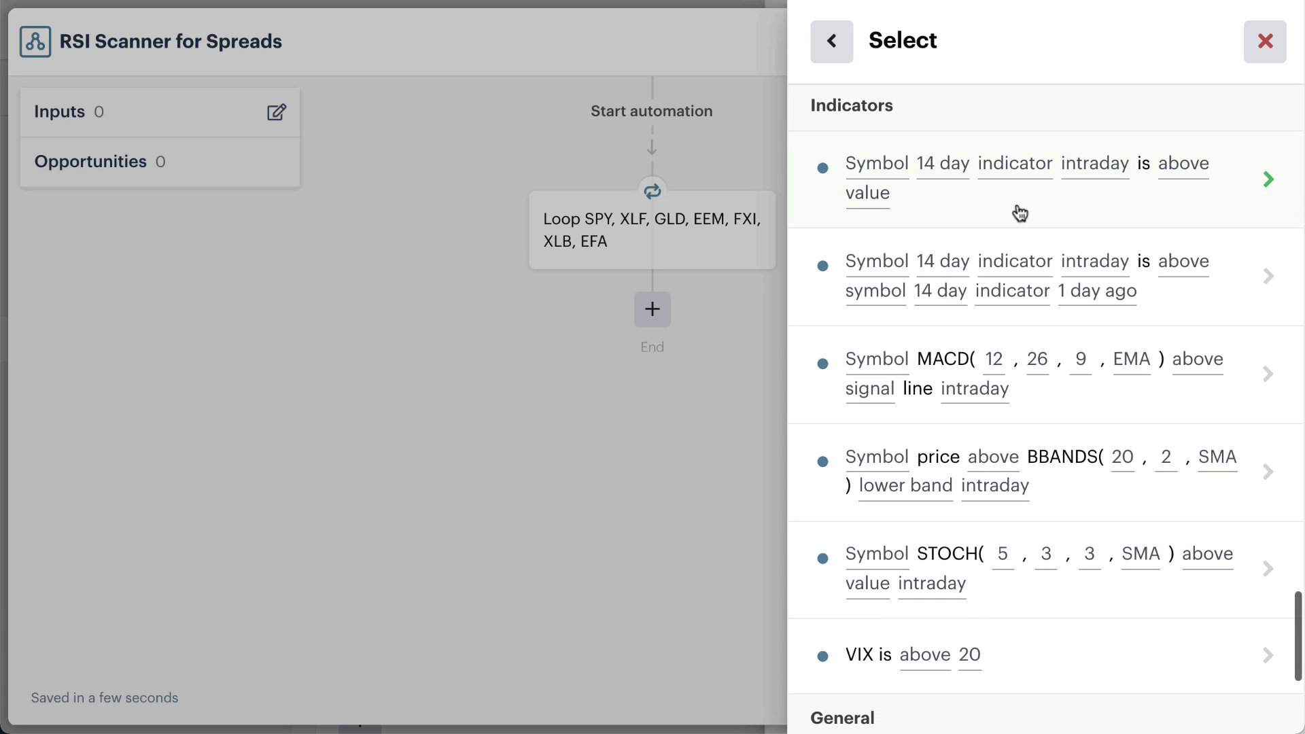
pyautogui.click(920, 197)
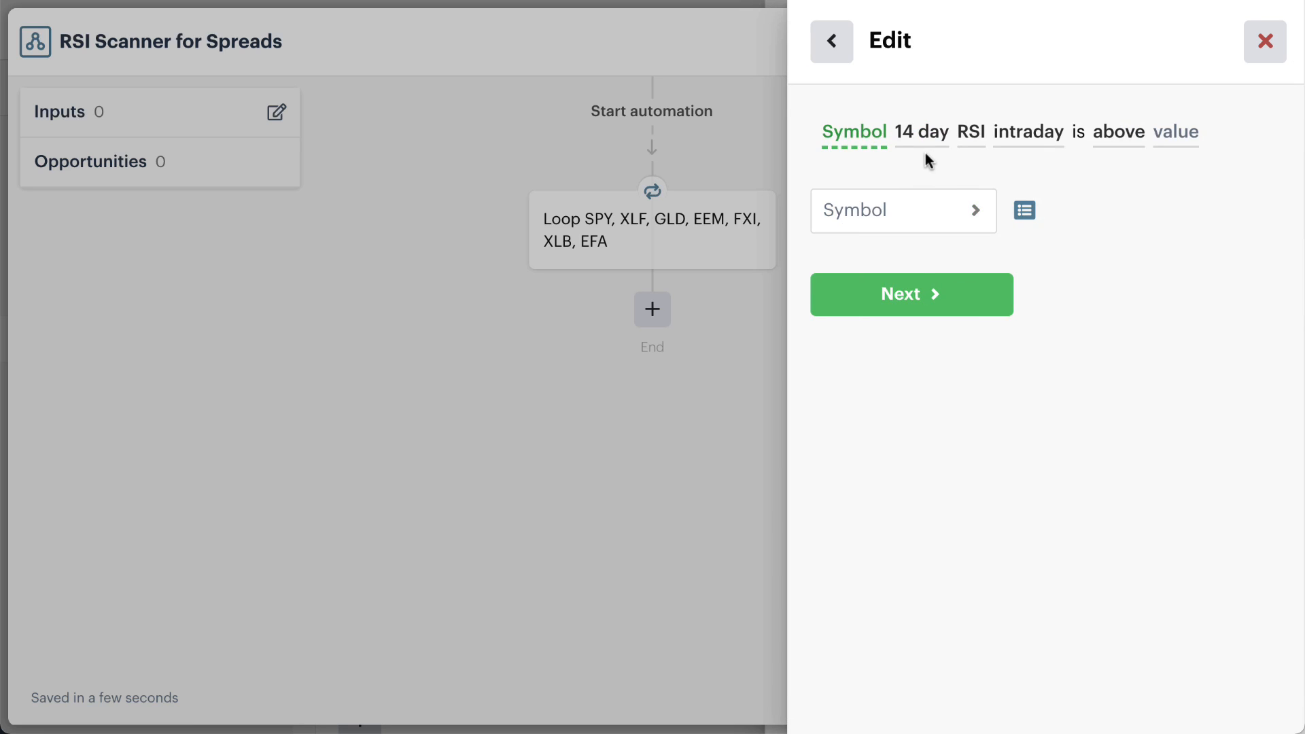
pyautogui.click(908, 230)
pyautogui.click(835, 45)
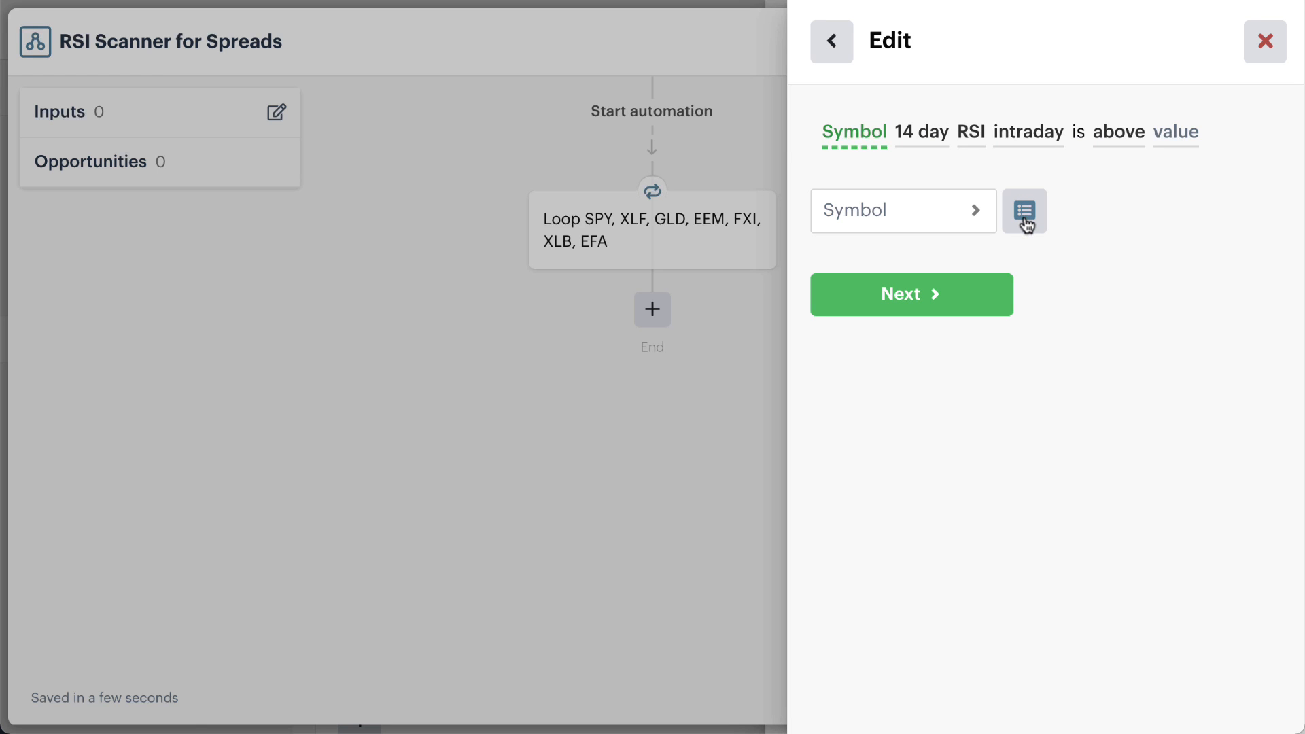
pyautogui.click(1025, 223)
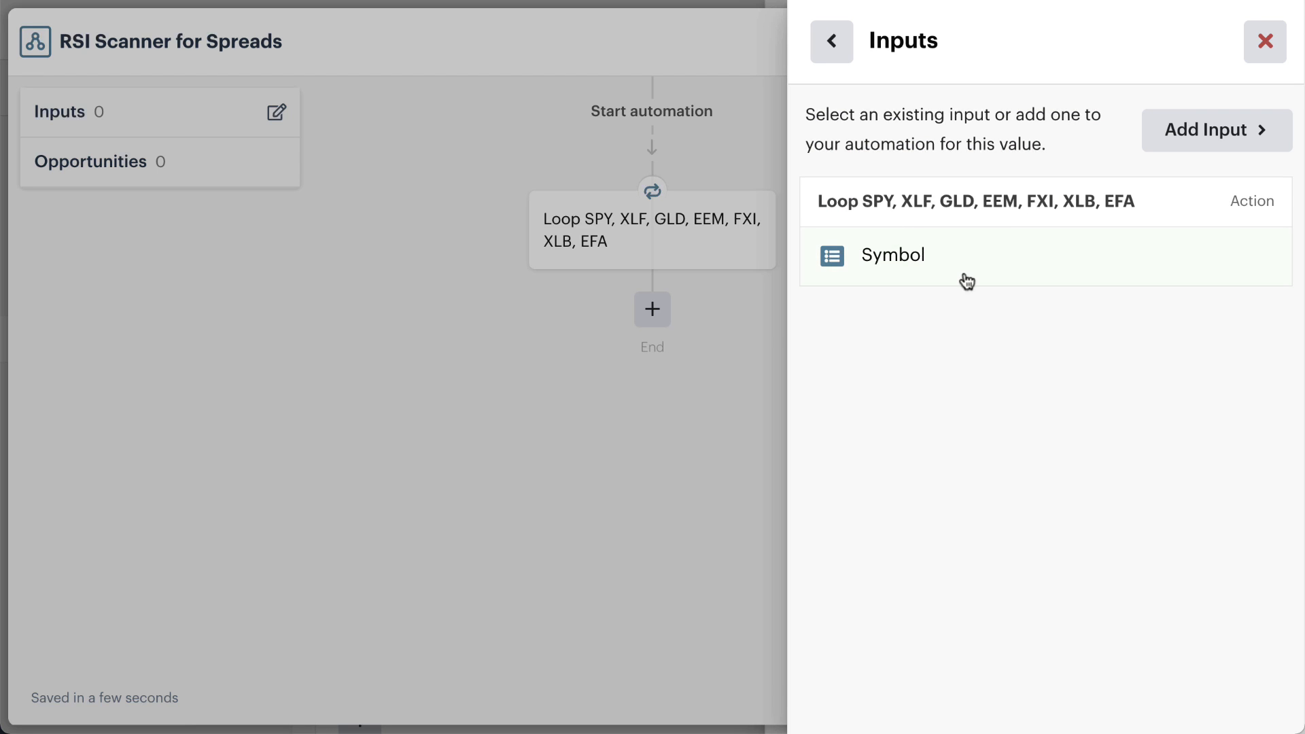
pyautogui.click(933, 255)
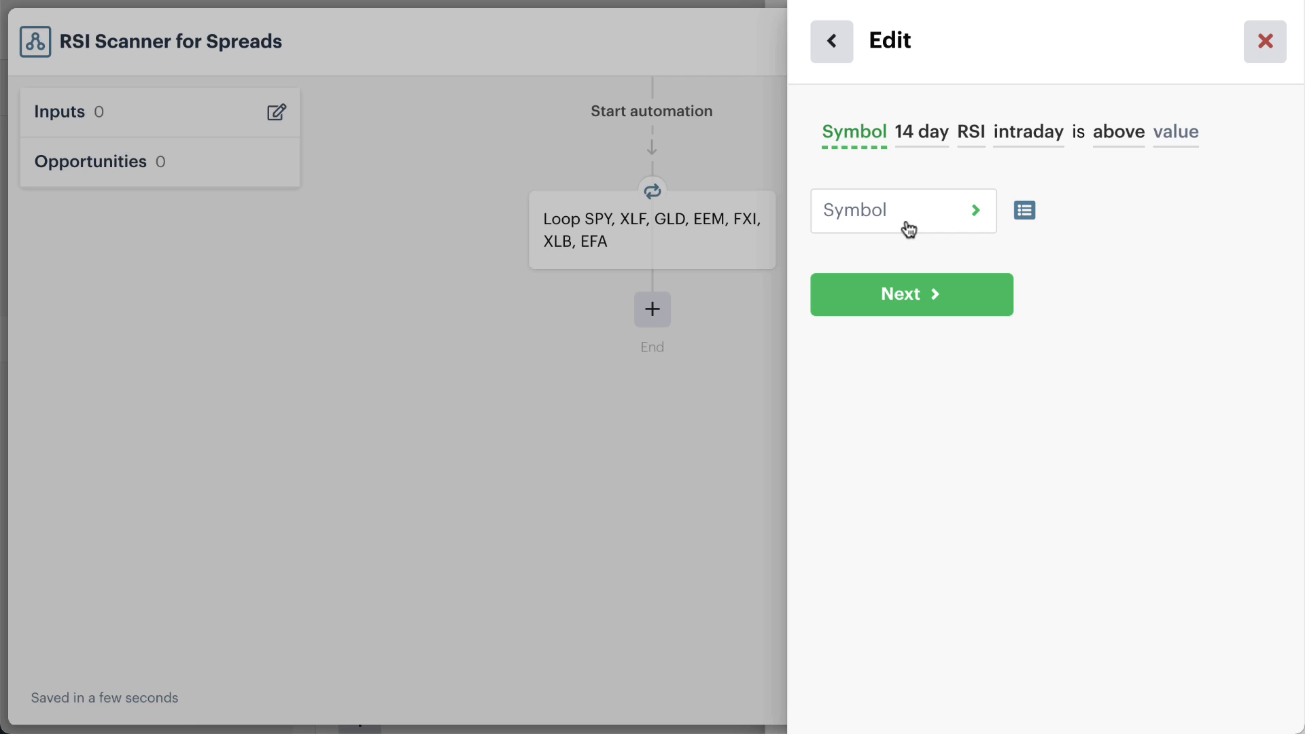
pyautogui.click(907, 227)
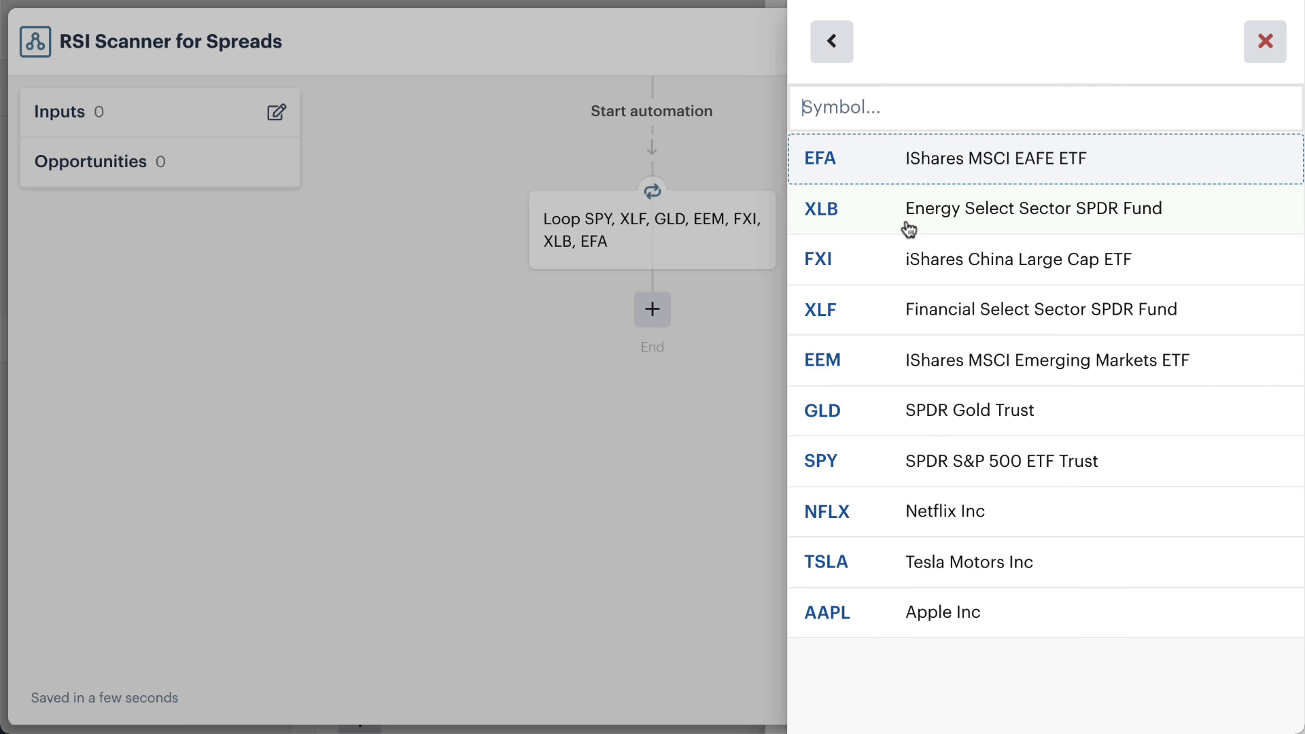
pyautogui.click(843, 63)
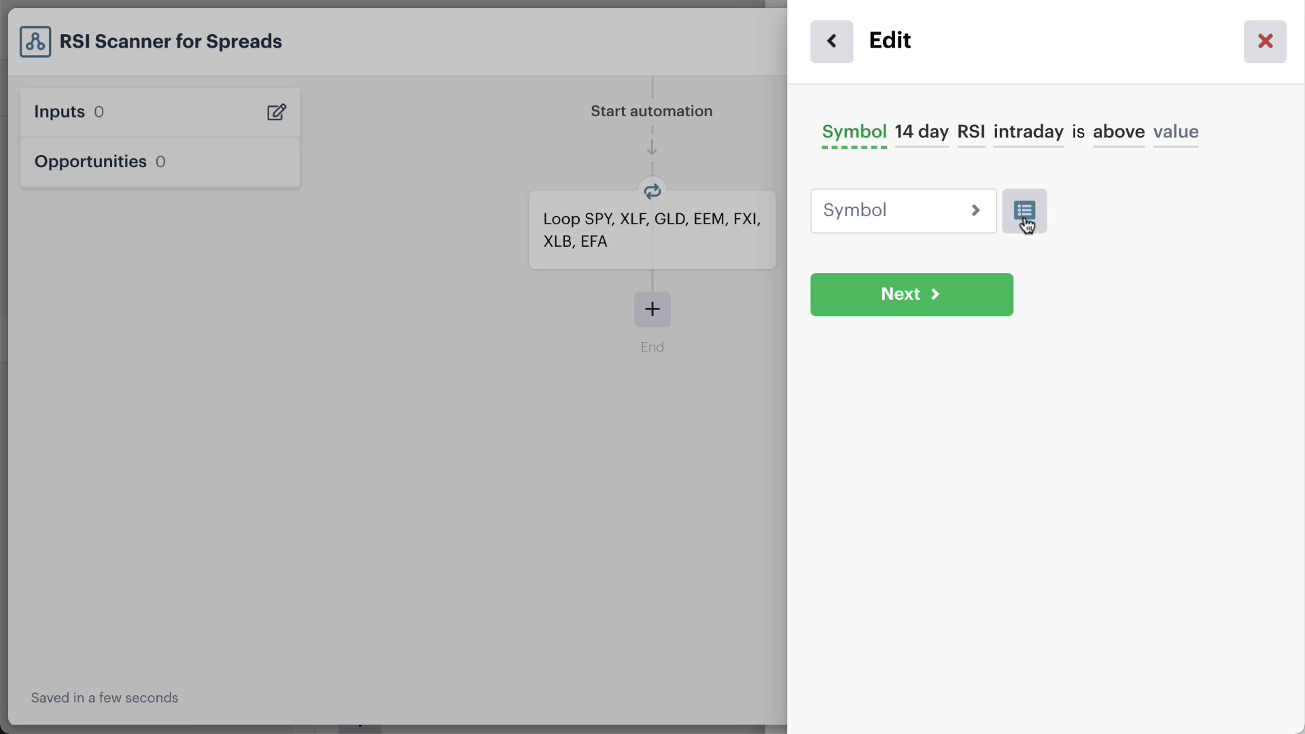
# Step: Link the condition's symbol to the loop's Symbol input and set the indicator period to 7 day
pyautogui.click(1025, 224)
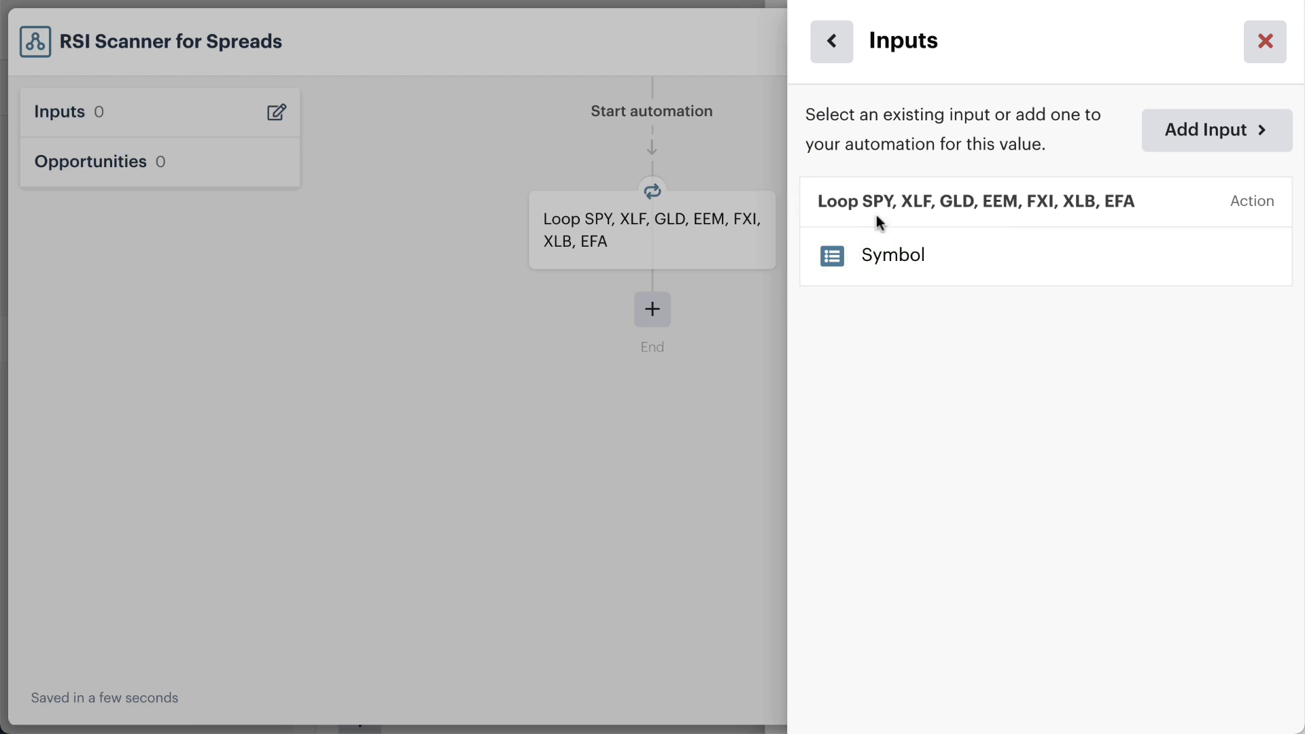
pyautogui.click(934, 254)
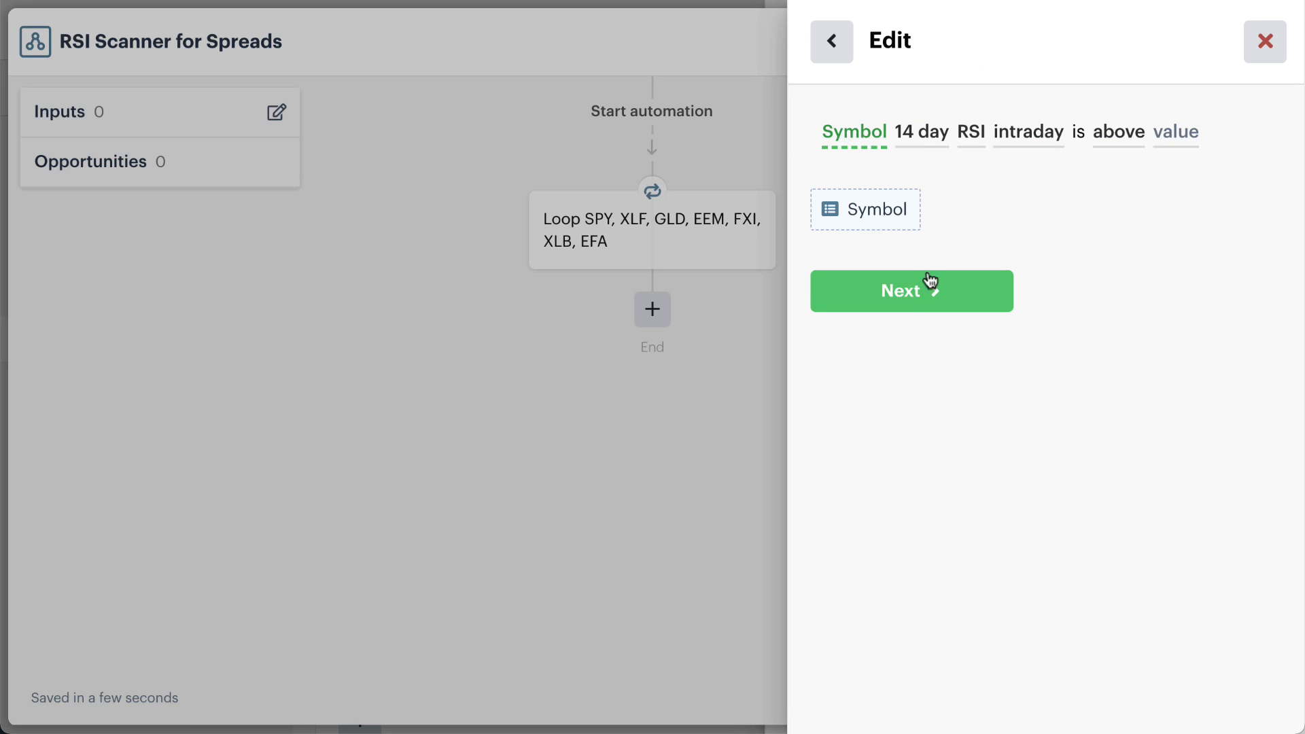
pyautogui.click(914, 295)
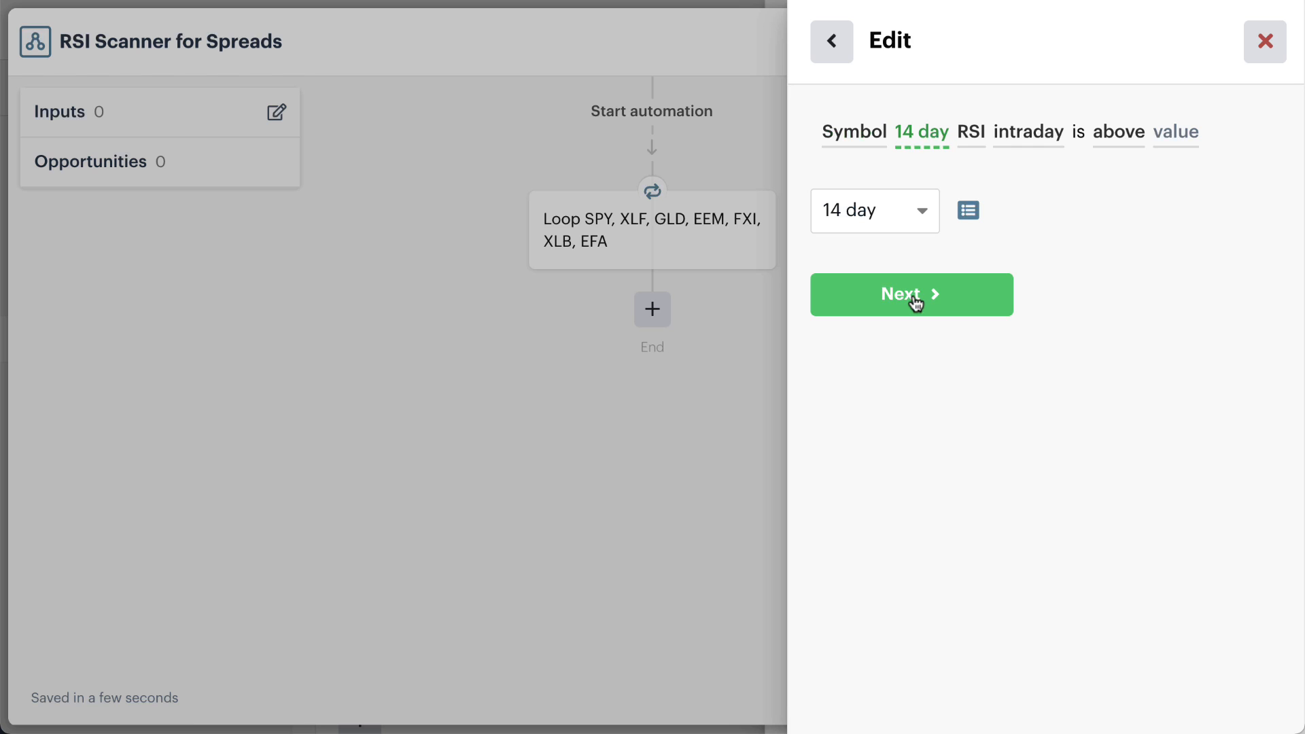
pyautogui.click(919, 213)
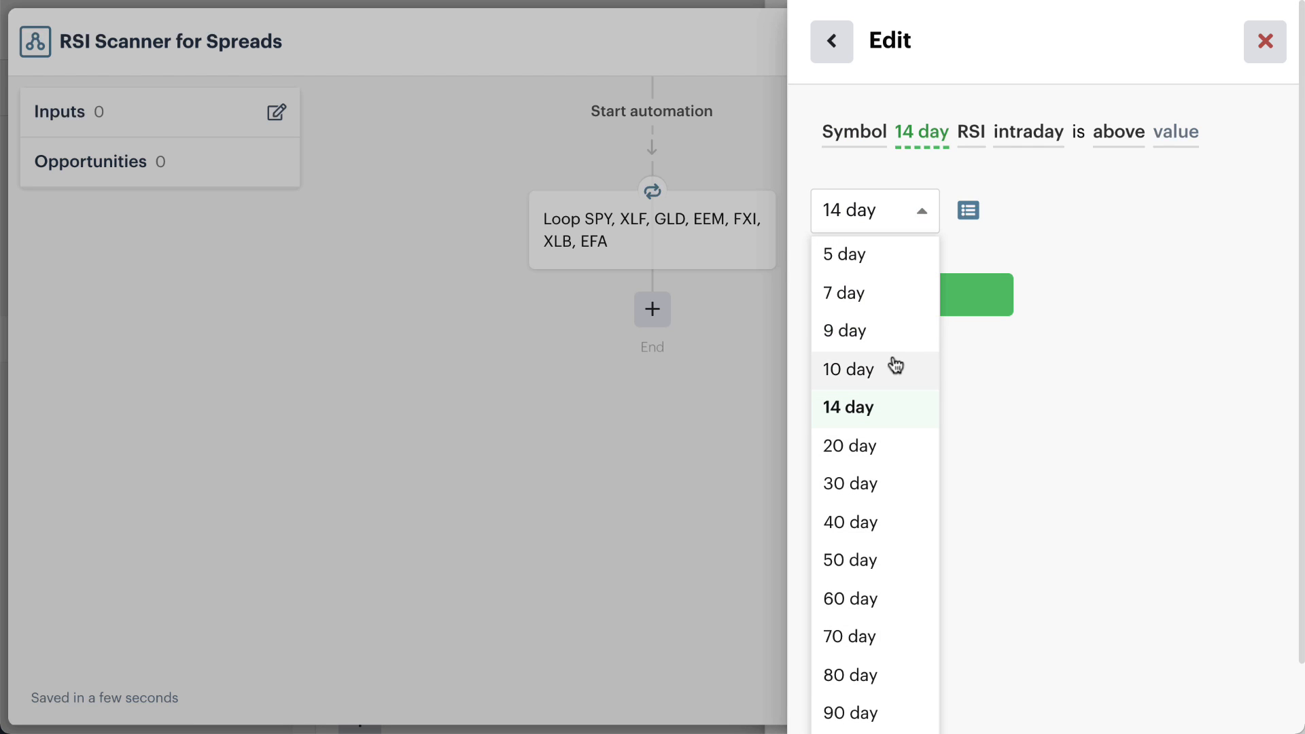
pyautogui.click(891, 307)
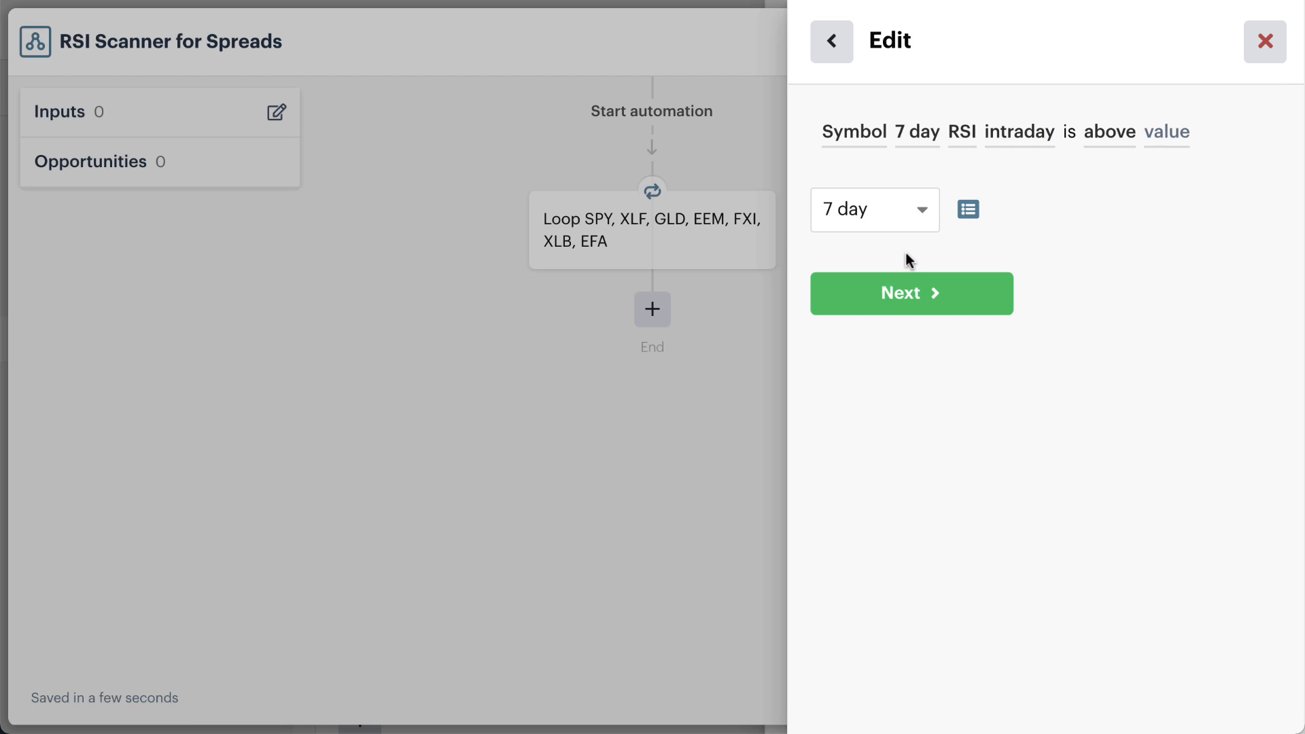
pyautogui.click(897, 305)
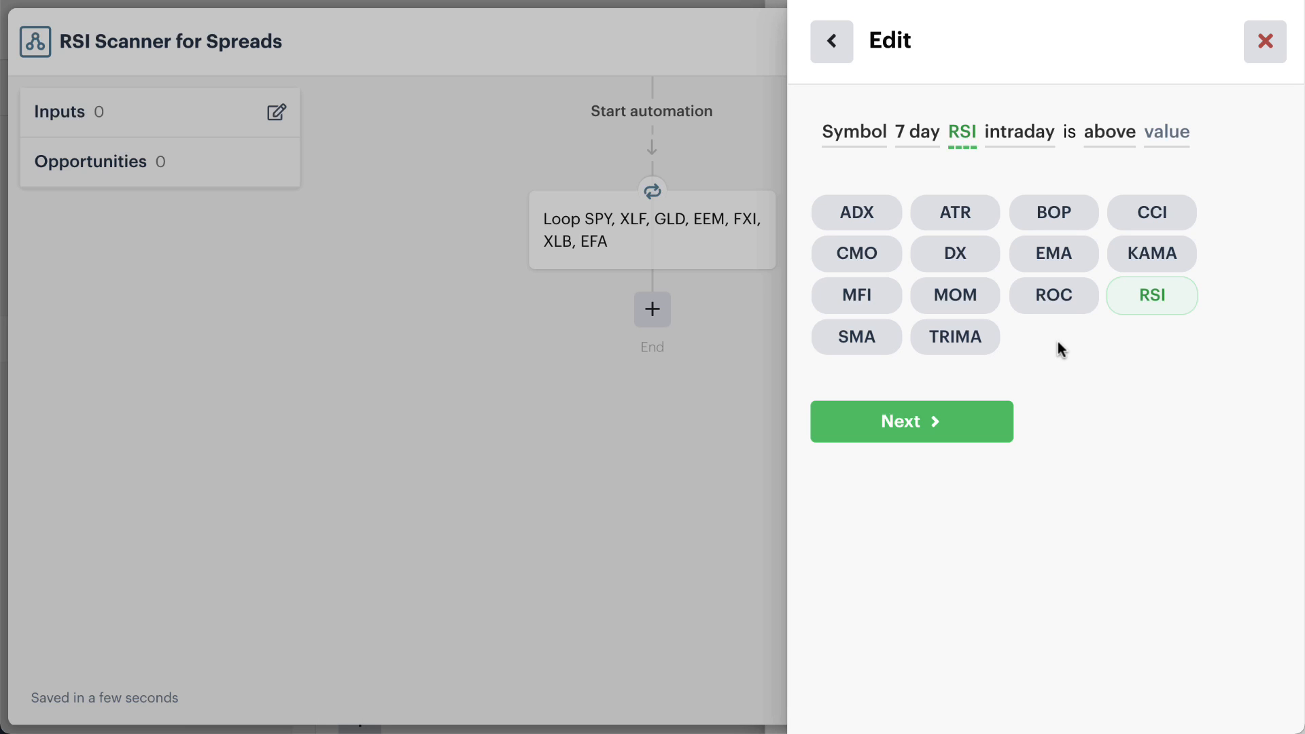
# Step: Keep RSI, intraday and above in the condition and enter 80 as its value
pyautogui.click(947, 424)
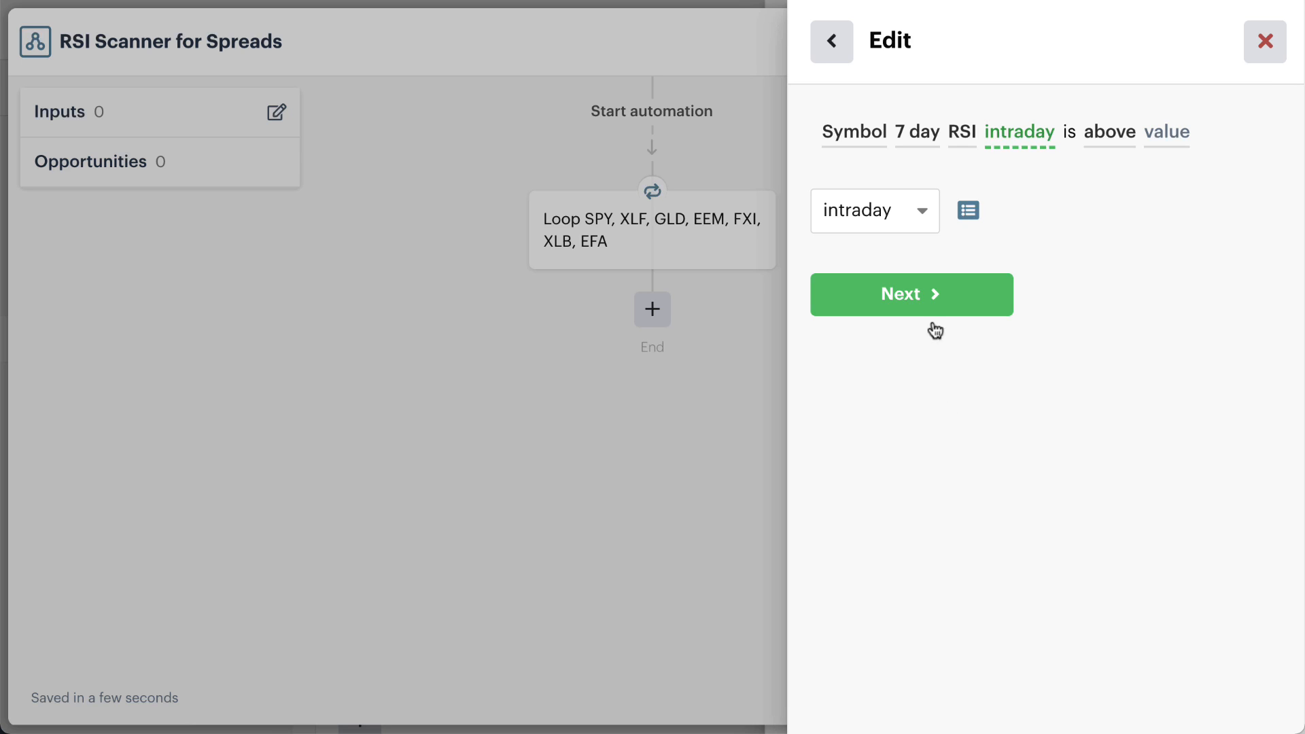
pyautogui.click(922, 218)
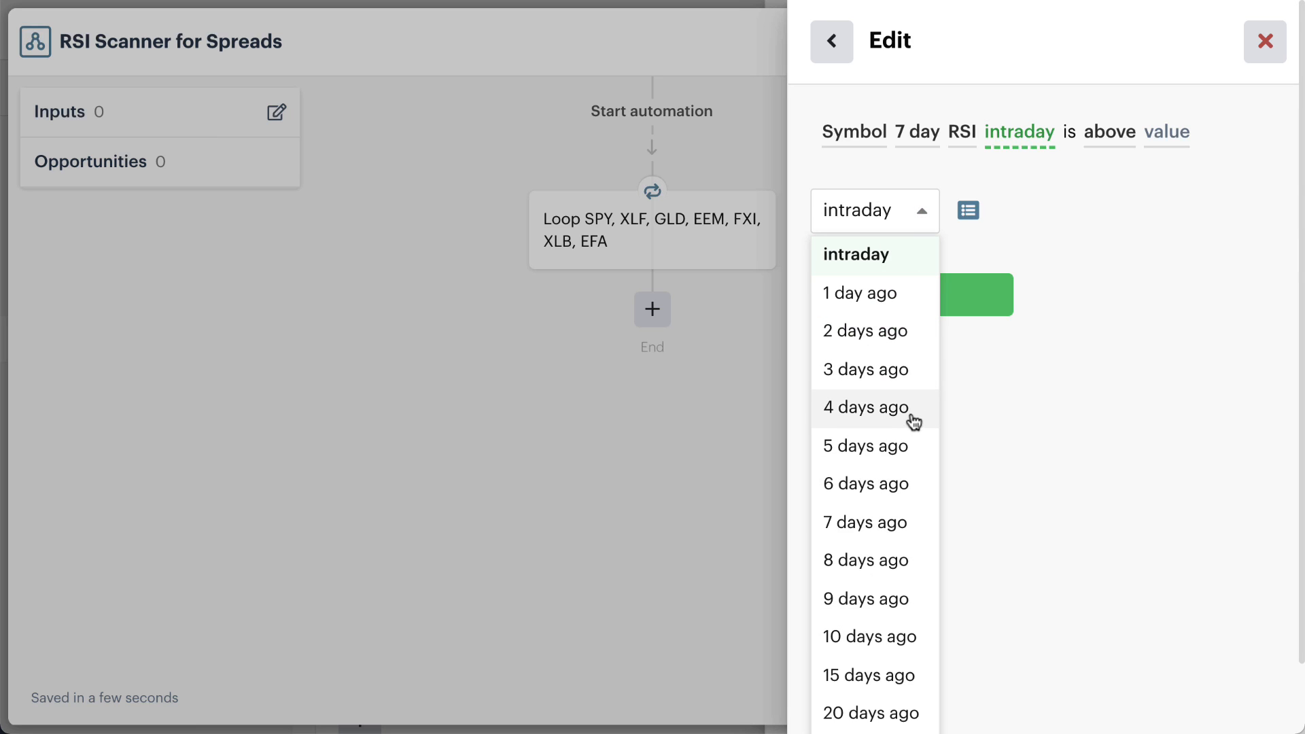
pyautogui.click(973, 355)
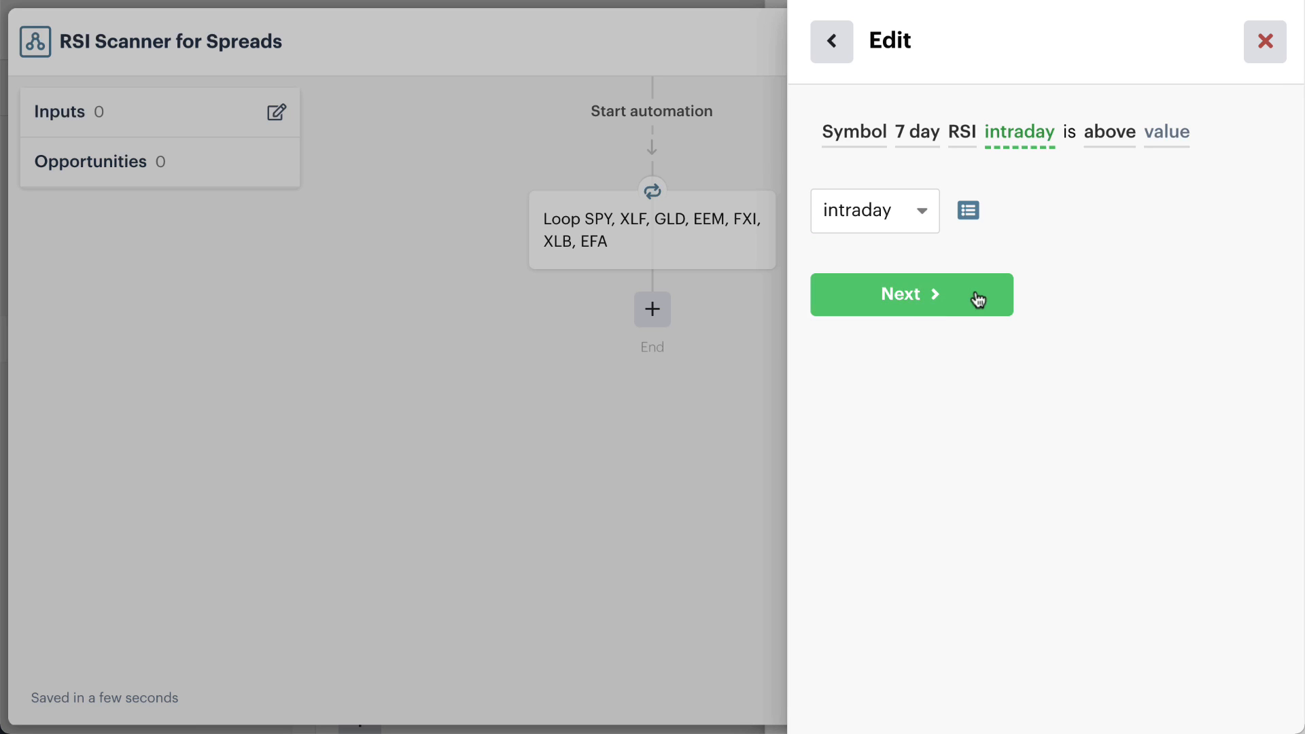
pyautogui.click(897, 299)
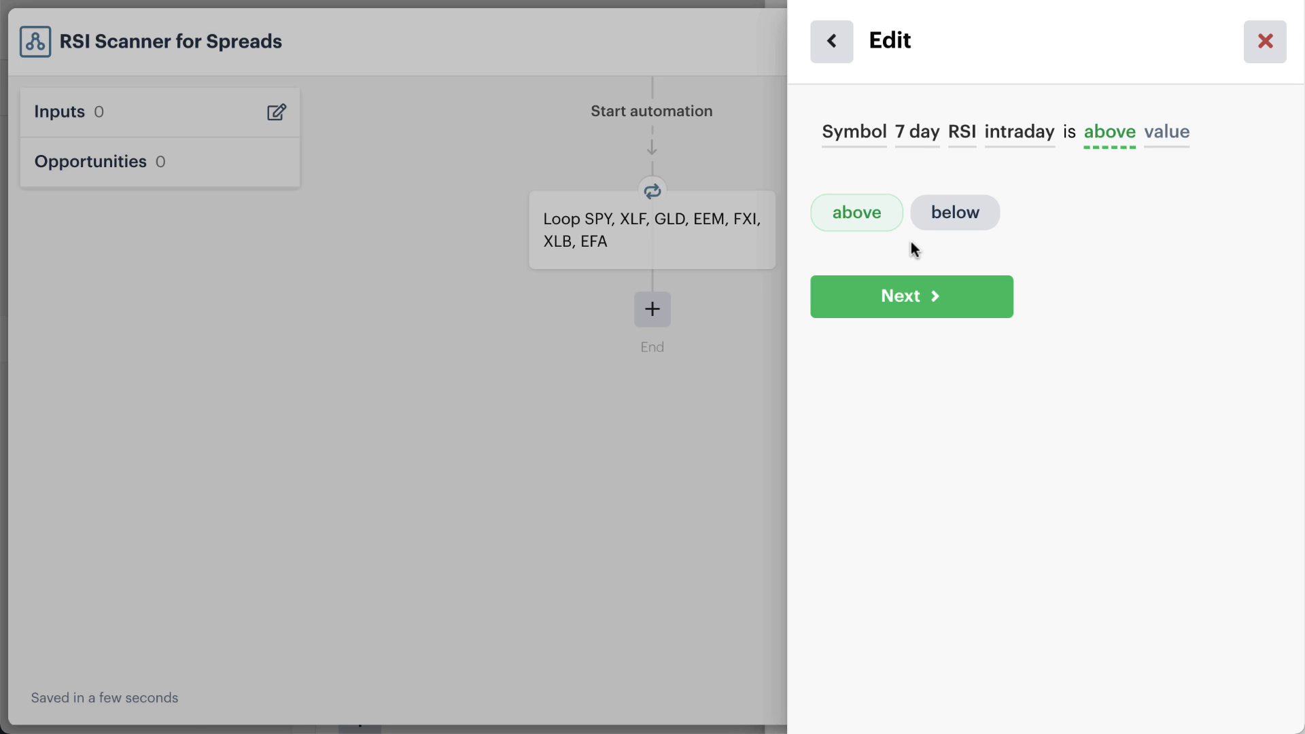
pyautogui.click(894, 305)
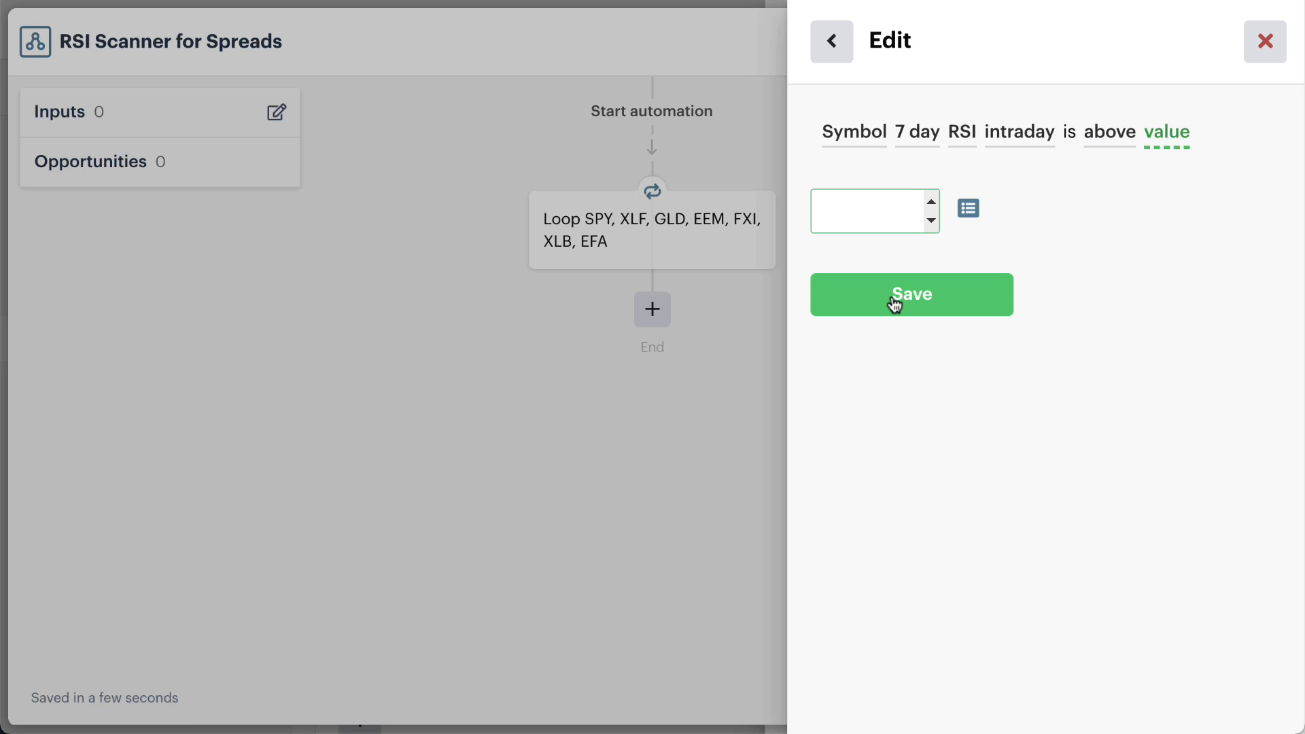
pyautogui.write('80')
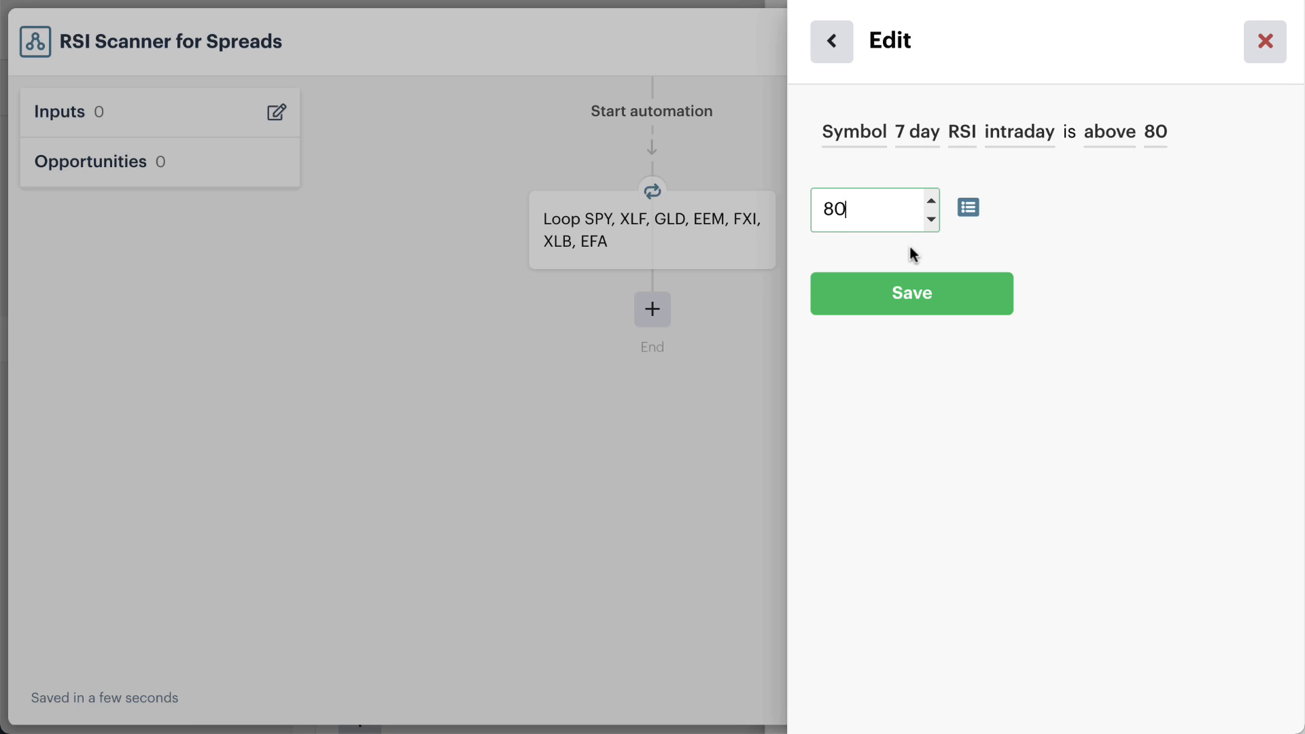
# Step: Try 70 and 60 as alternative values for the RSI condition and clear the field
pyautogui.press('BackSpace')
pyautogui.write('70')
pyautogui.press('BackSpace')
pyautogui.press('BackSpace')
pyautogui.press('BackSpace')
pyautogui.write('70')
pyautogui.press('BackSpace')
pyautogui.press('BackSpace')
pyautogui.write('60')
pyautogui.press('BackSpace')
pyautogui.press('BackSpace')
# Step: Set the RSI condition's value to 80 and save both the condition and the decision
pyautogui.write('80')
pyautogui.click(918, 309)
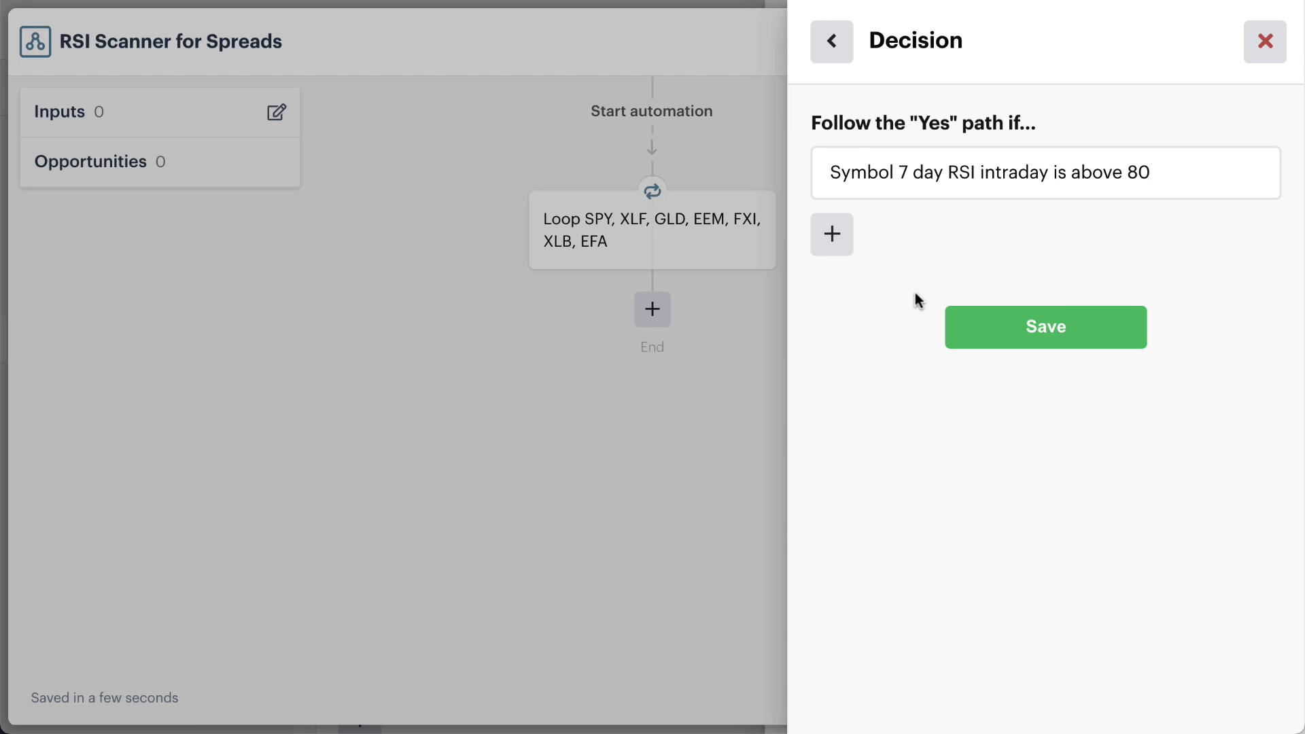
pyautogui.click(964, 330)
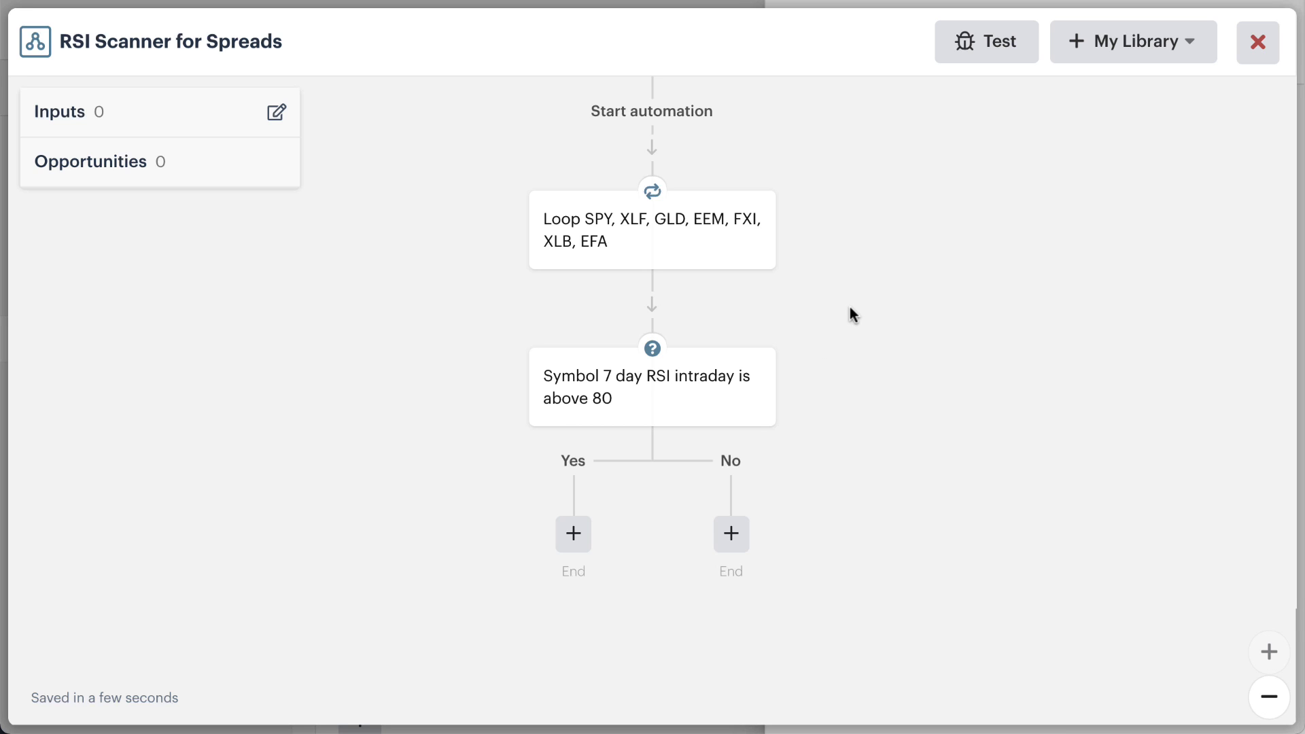
# Step: Test the automation with the RSI Swing w/ Spreads bot and examine the RSI decision log for SPY
pyautogui.click(990, 59)
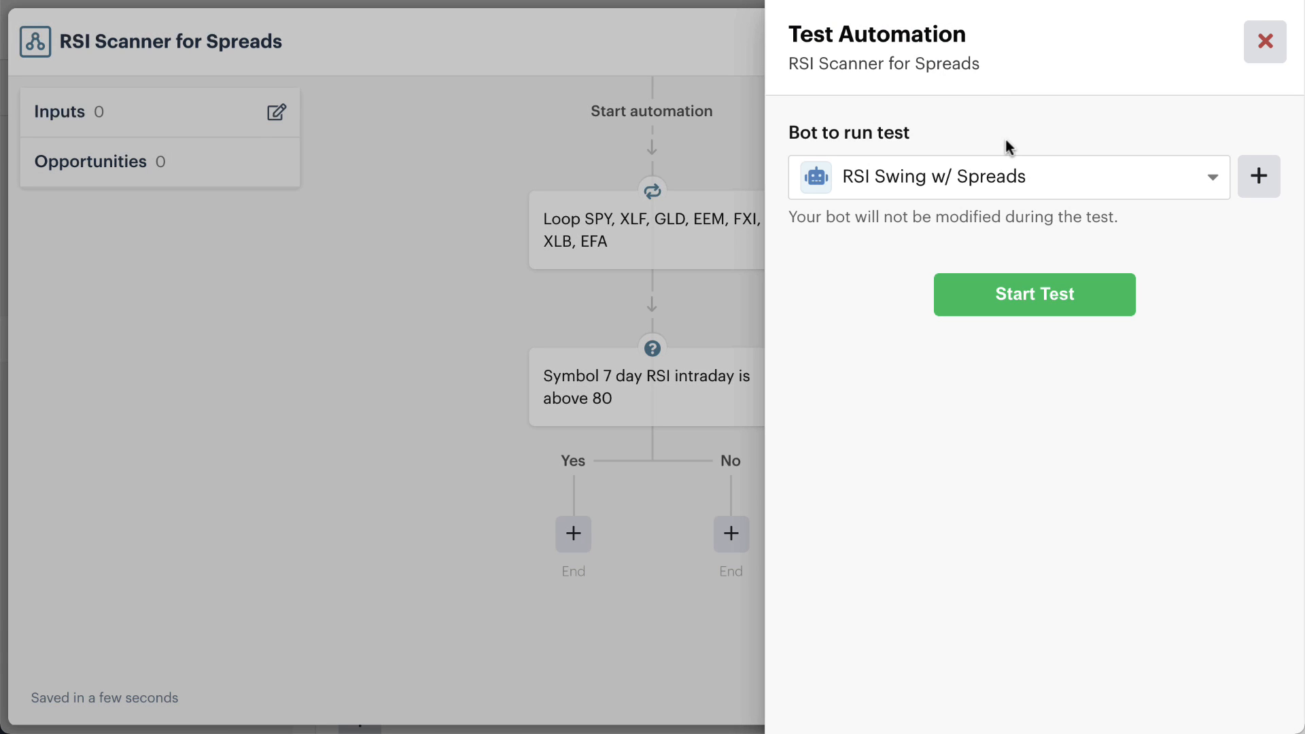
pyautogui.click(995, 296)
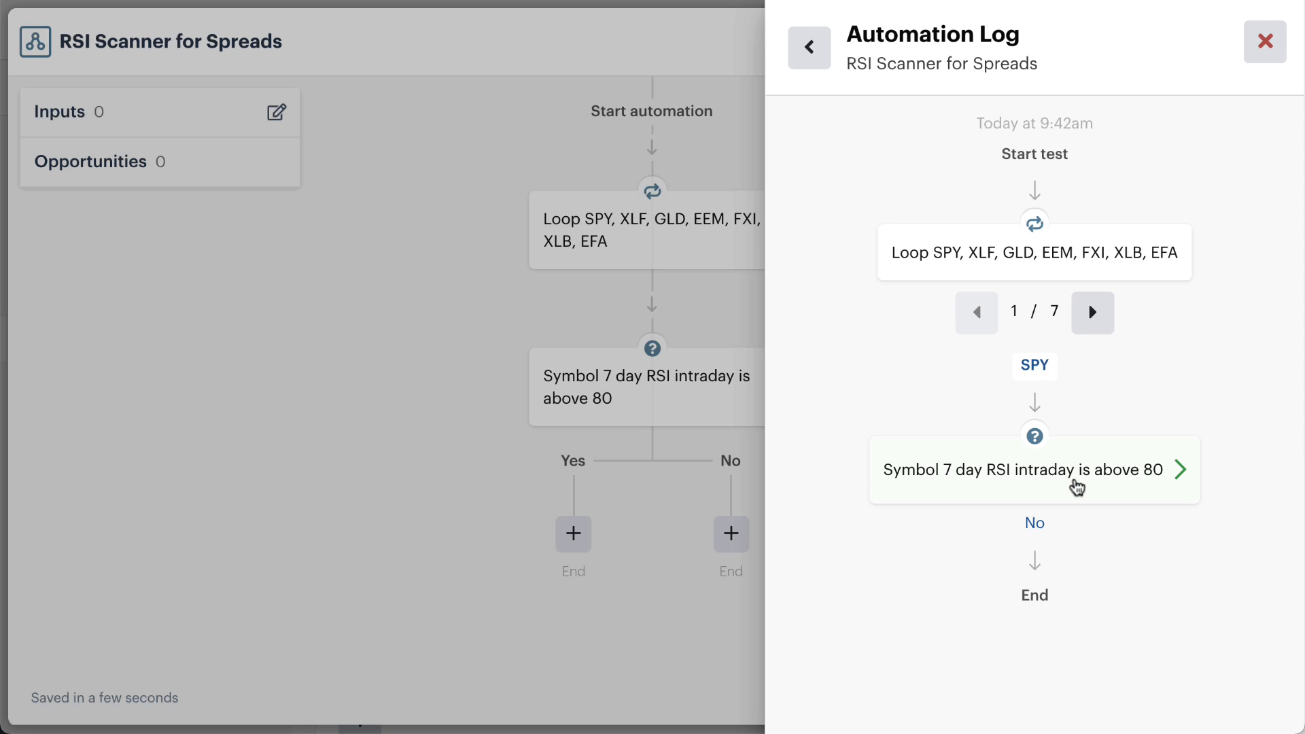
pyautogui.click(1077, 487)
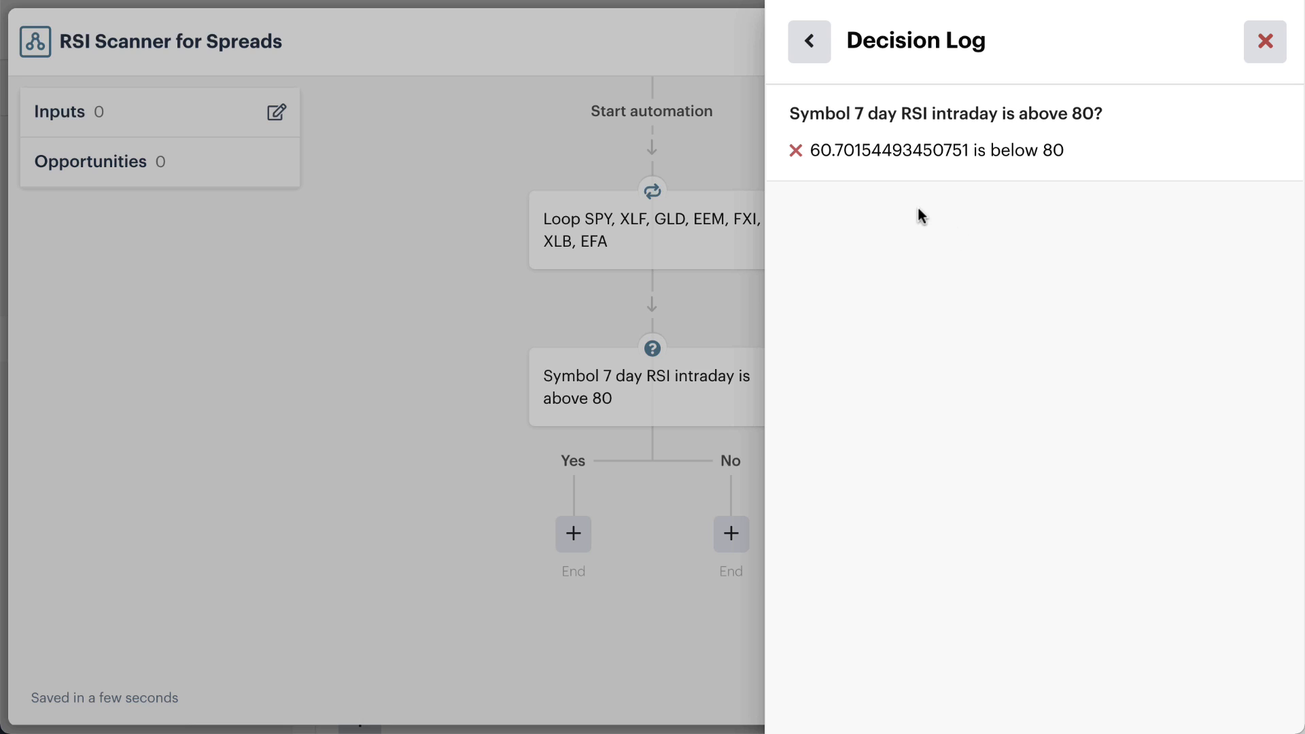
pyautogui.click(812, 45)
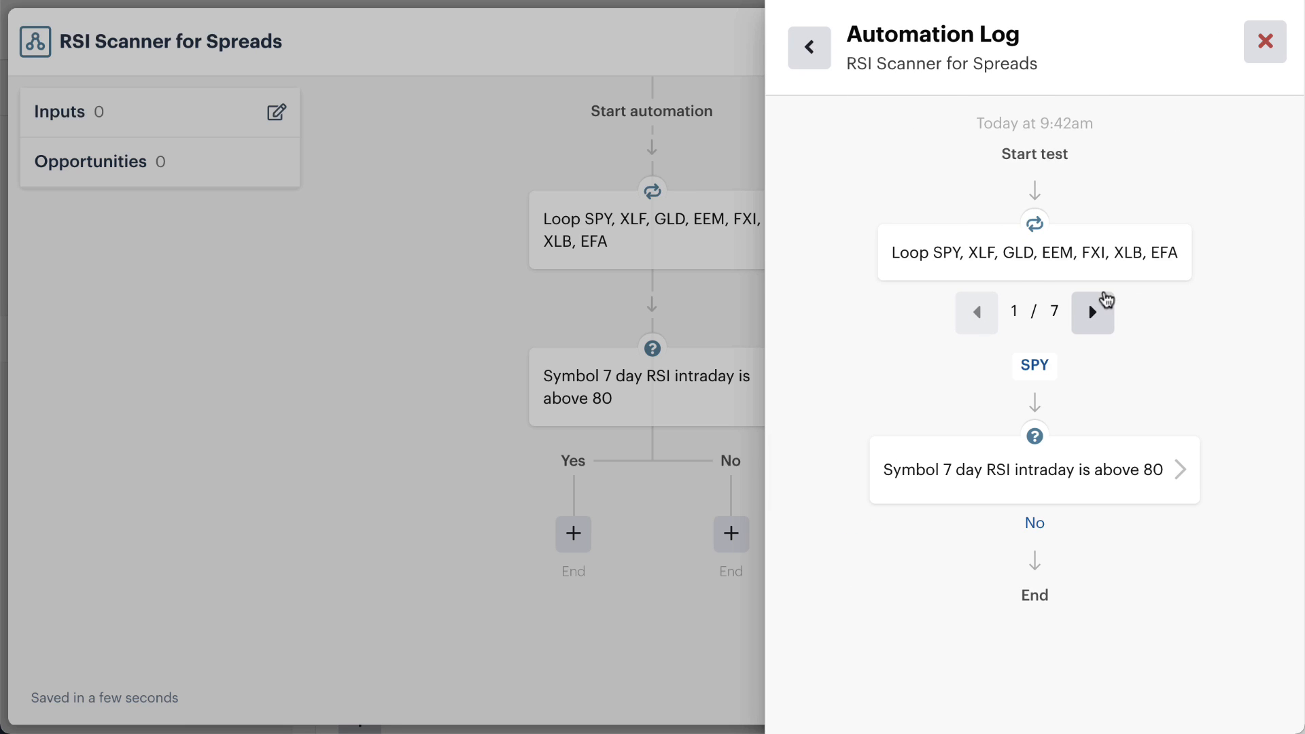
# Step: Go through the test log's loop symbols up to EFA and examine its RSI decision details
pyautogui.click(1094, 313)
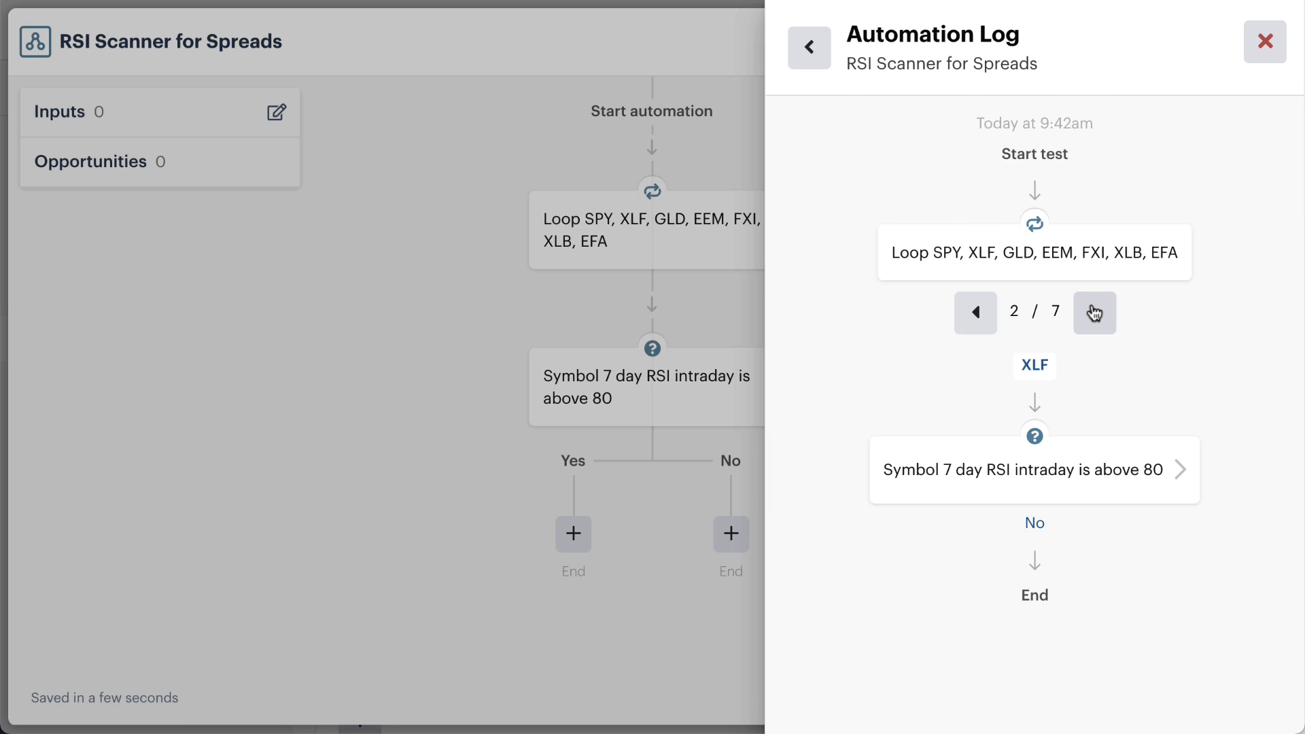
pyautogui.click(1094, 312)
pyautogui.click(1094, 313)
pyautogui.click(1094, 312)
pyautogui.click(1094, 313)
pyautogui.click(1094, 312)
pyautogui.click(1066, 487)
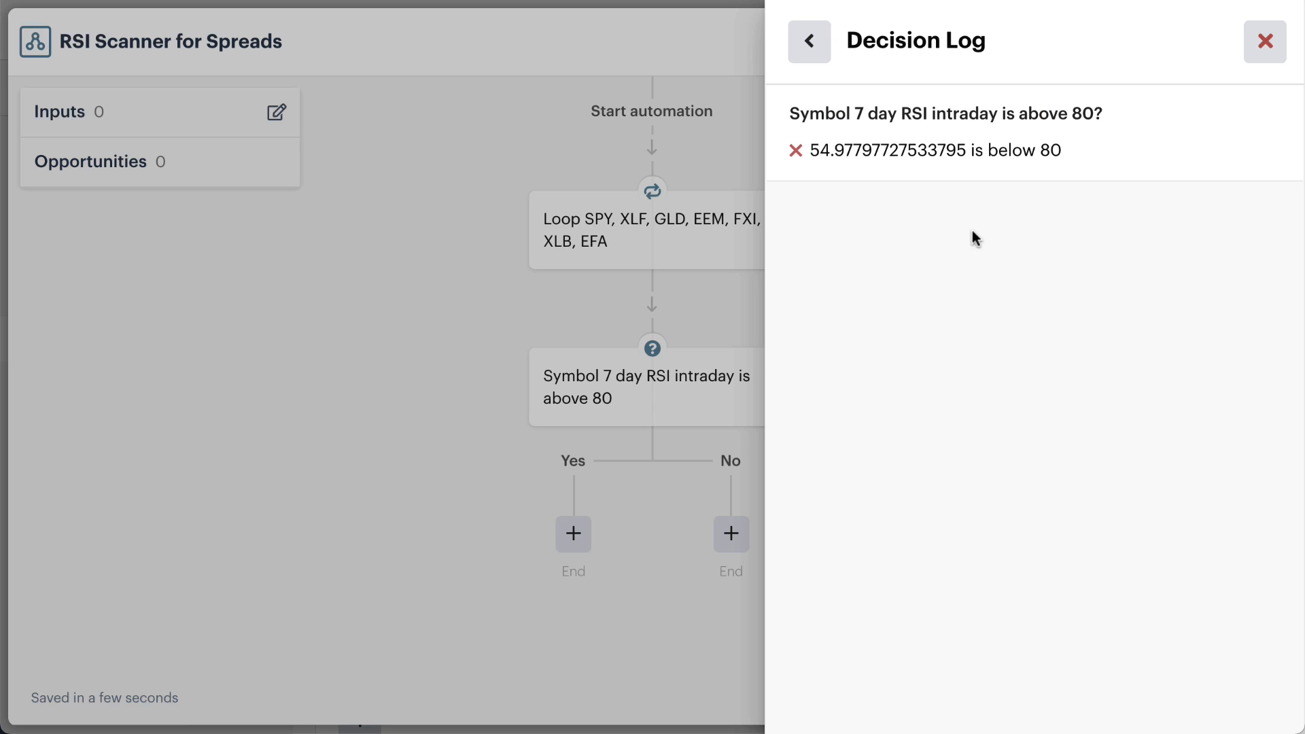
pyautogui.click(809, 42)
# Step: Examine the RSI decision details for XLB in the test log and close the log
pyautogui.click(975, 313)
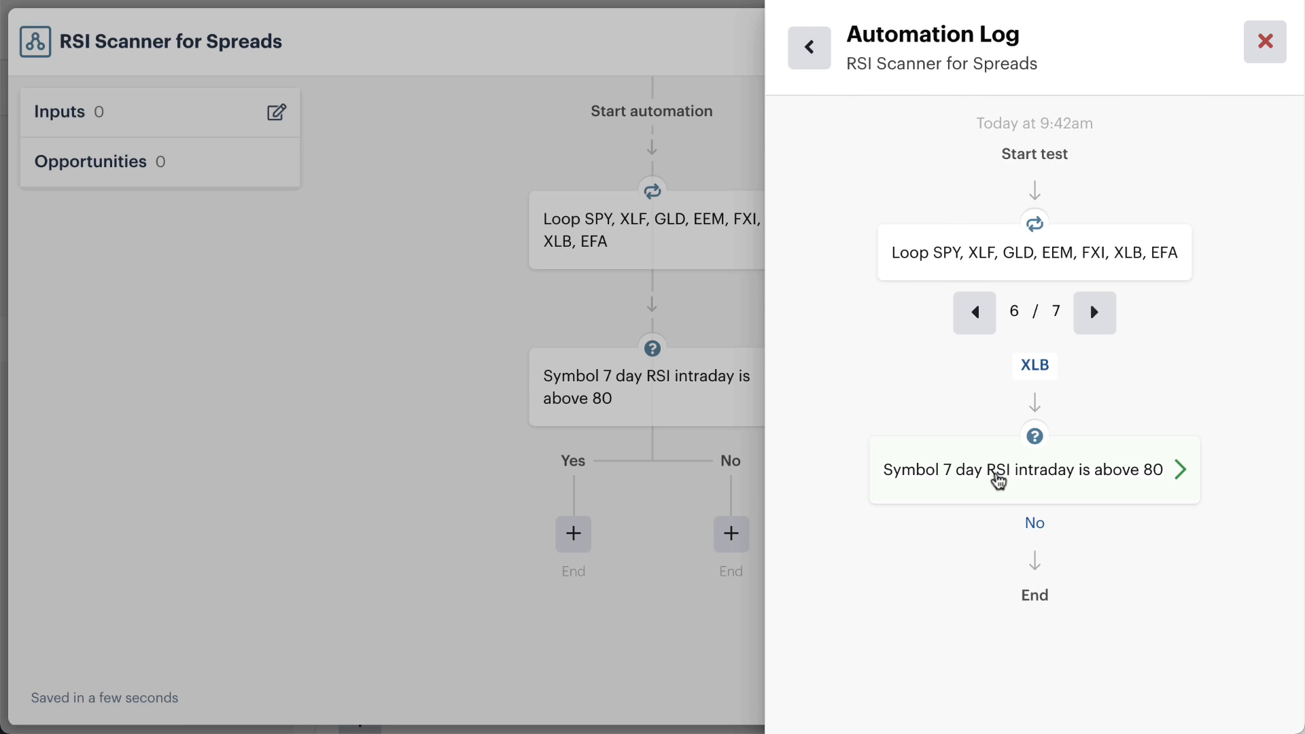
pyautogui.click(997, 475)
pyautogui.click(814, 45)
pyautogui.click(1263, 45)
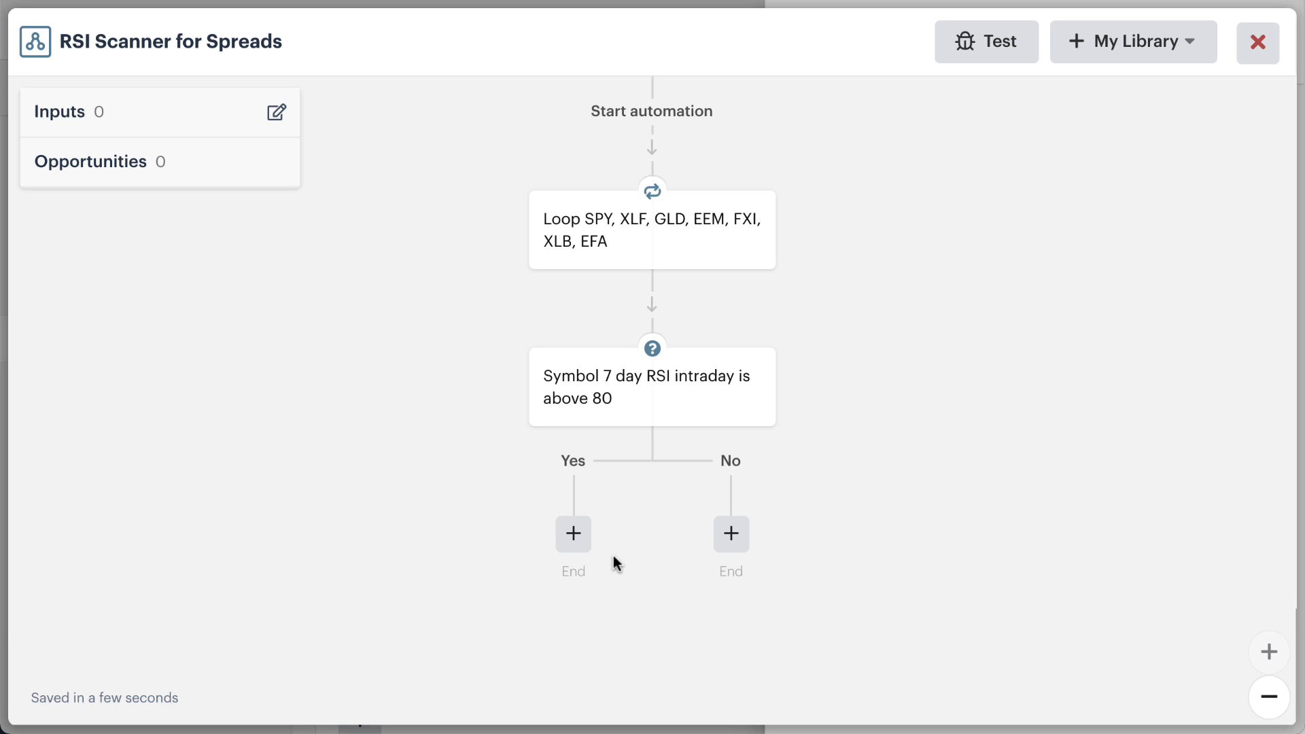
# Step: Add a decision on the No path of the above-80 RSI check, using the Symbol 14 day RSI intraday condition
pyautogui.click(731, 537)
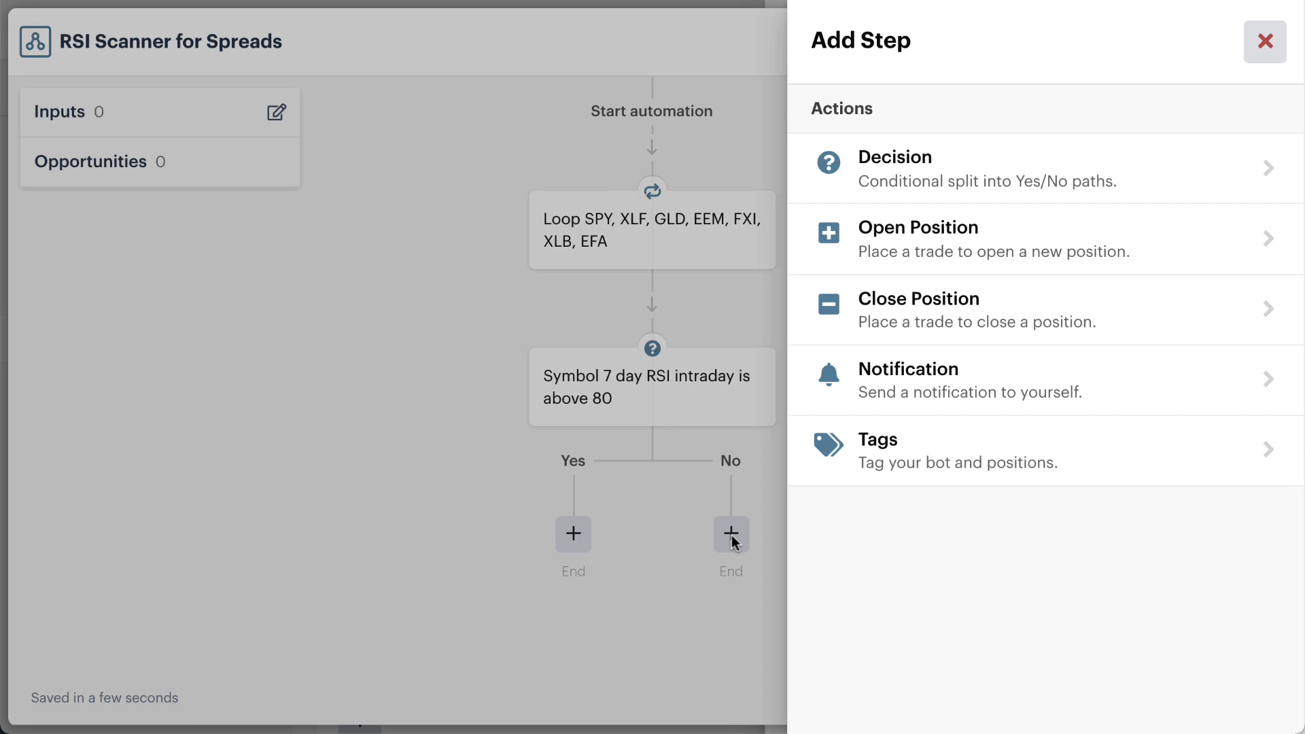
pyautogui.click(1114, 171)
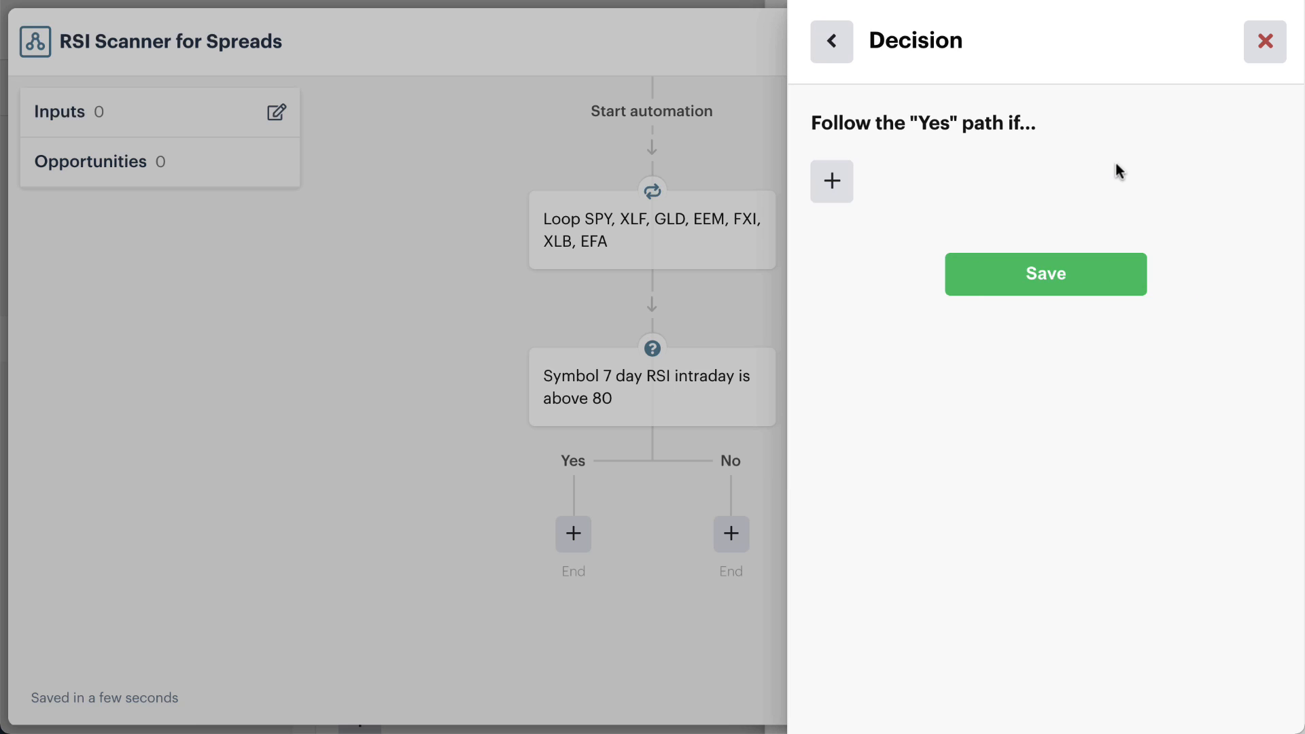
pyautogui.click(830, 198)
pyautogui.scroll(-20, 831, 199)
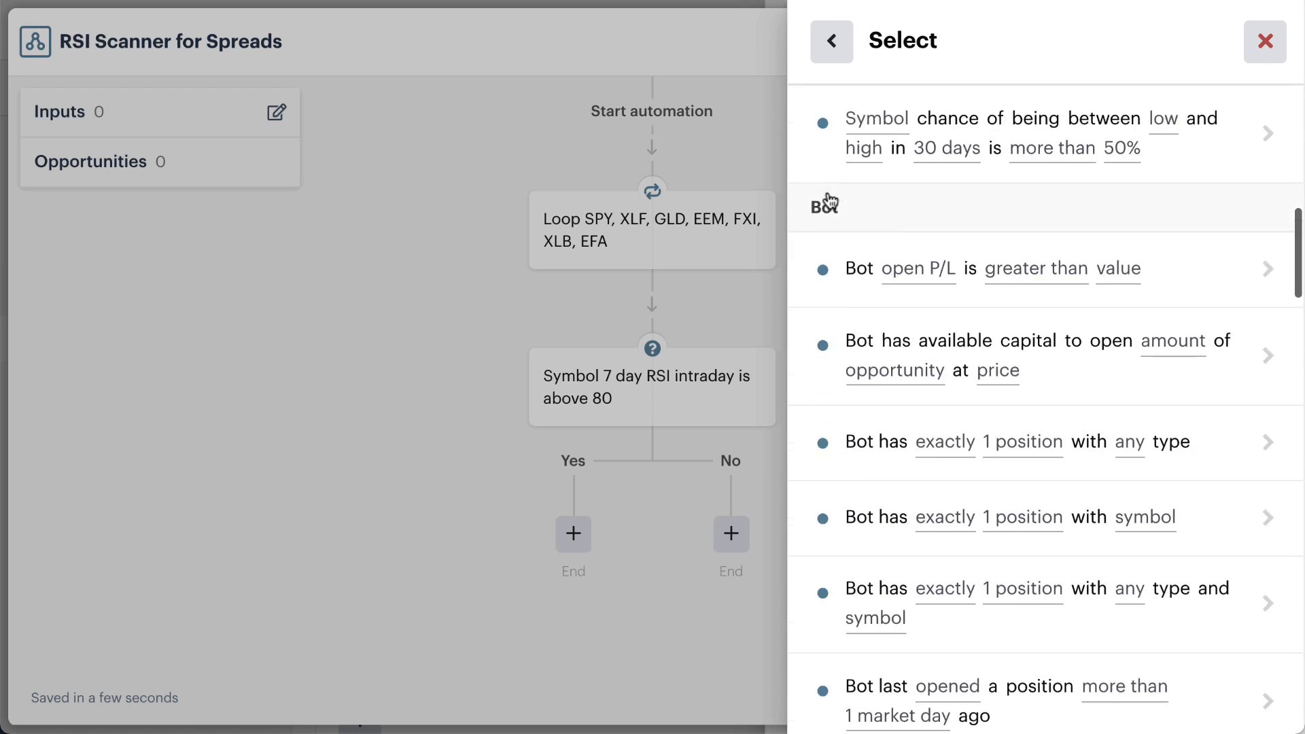
pyautogui.scroll(-13, 830, 198)
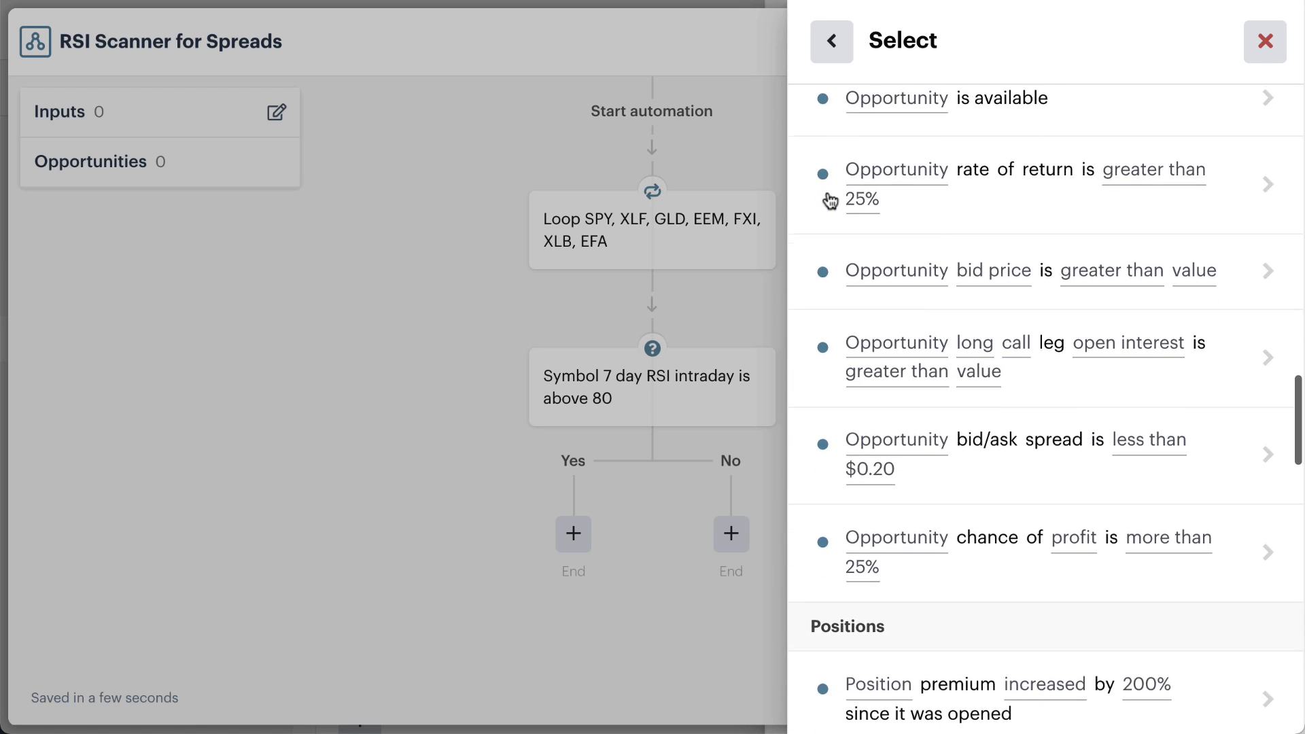
pyautogui.scroll(-10, 830, 198)
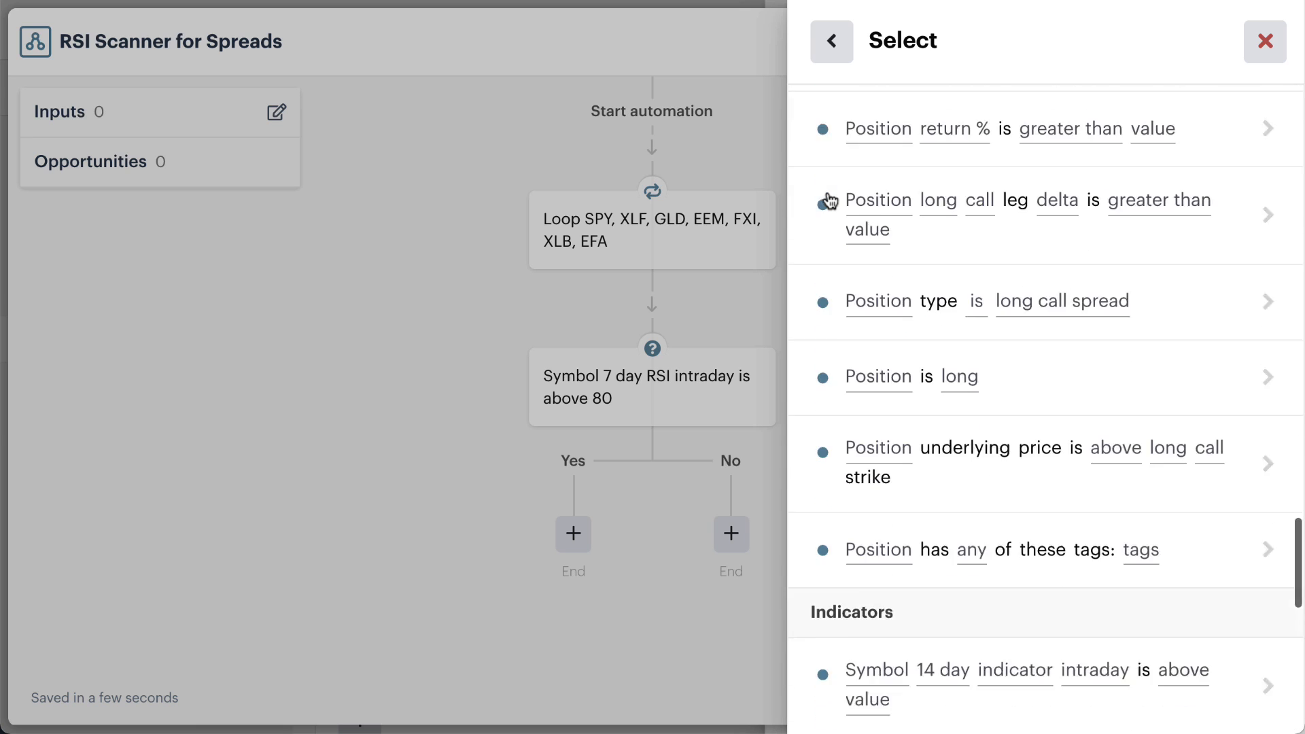
pyautogui.click(958, 312)
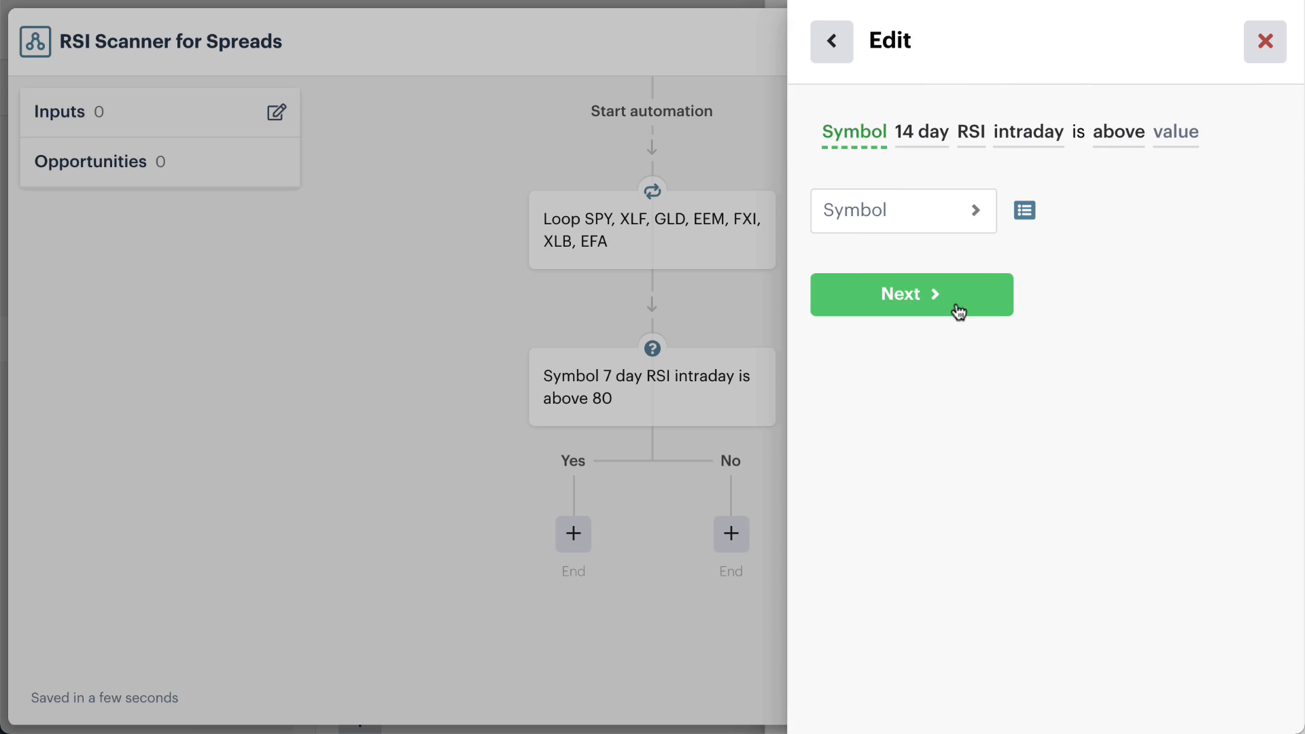
# Step: Assign the loop's Symbol to the new condition and set its period to 7 day, keeping RSI and intraday
pyautogui.click(1022, 212)
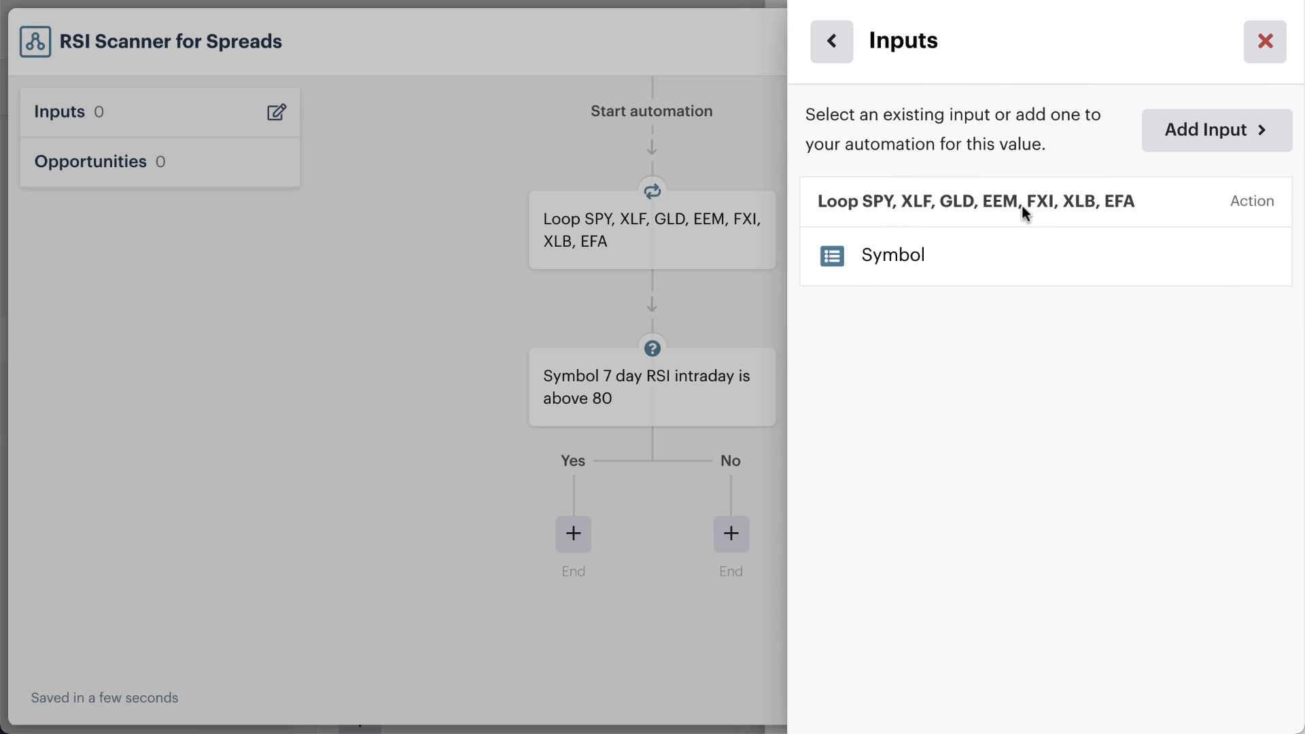
pyautogui.click(999, 254)
pyautogui.click(930, 139)
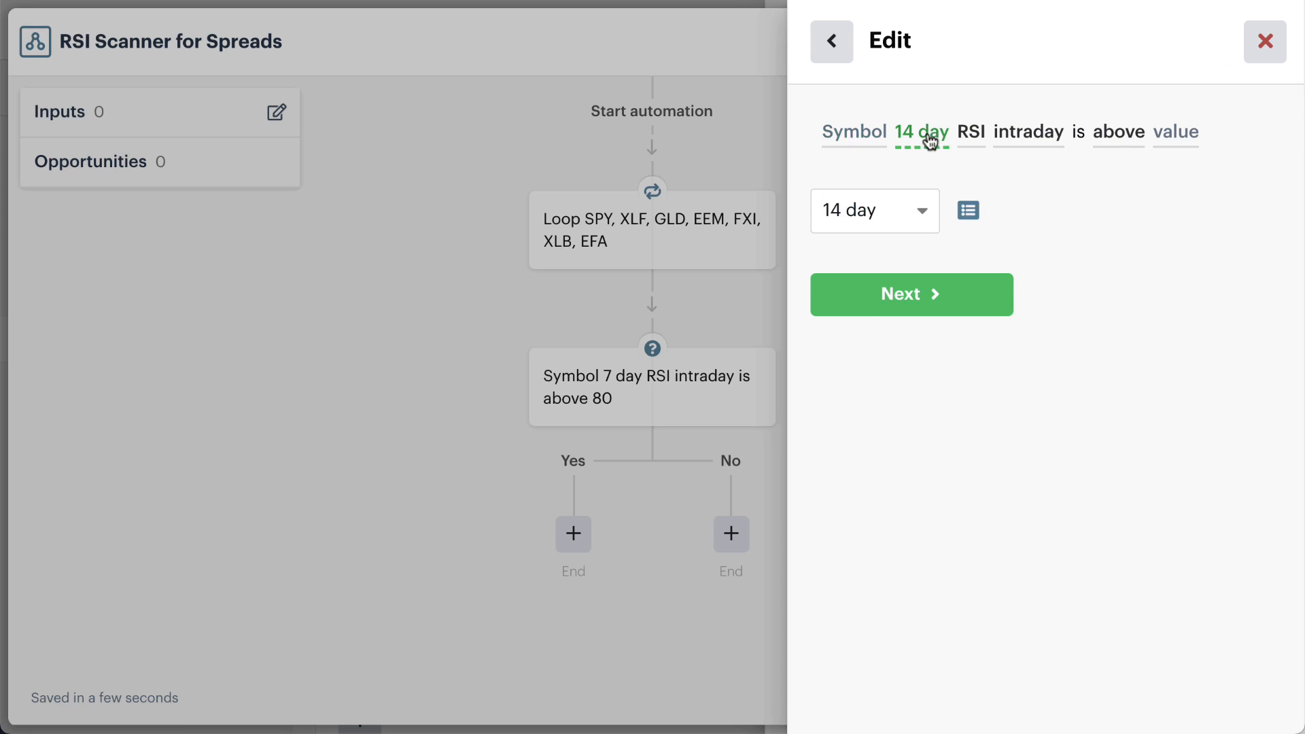
pyautogui.click(901, 221)
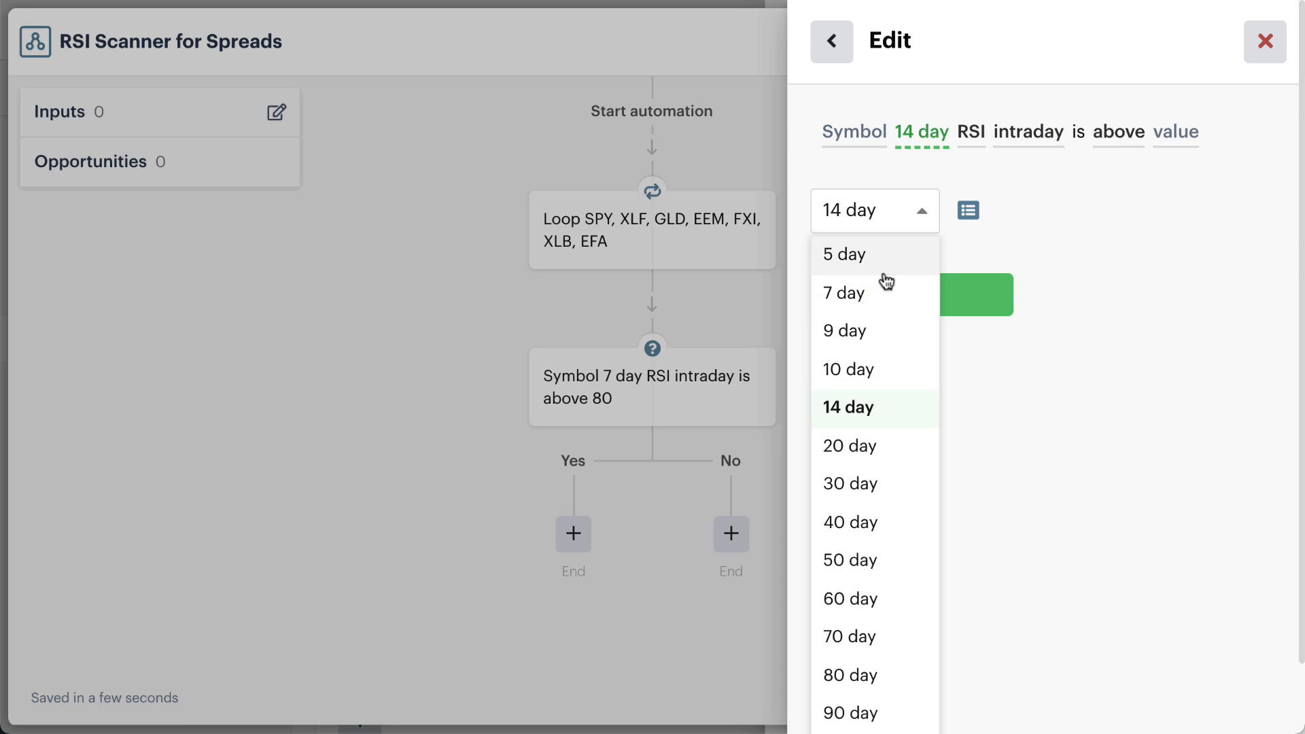
pyautogui.click(883, 291)
pyautogui.click(883, 306)
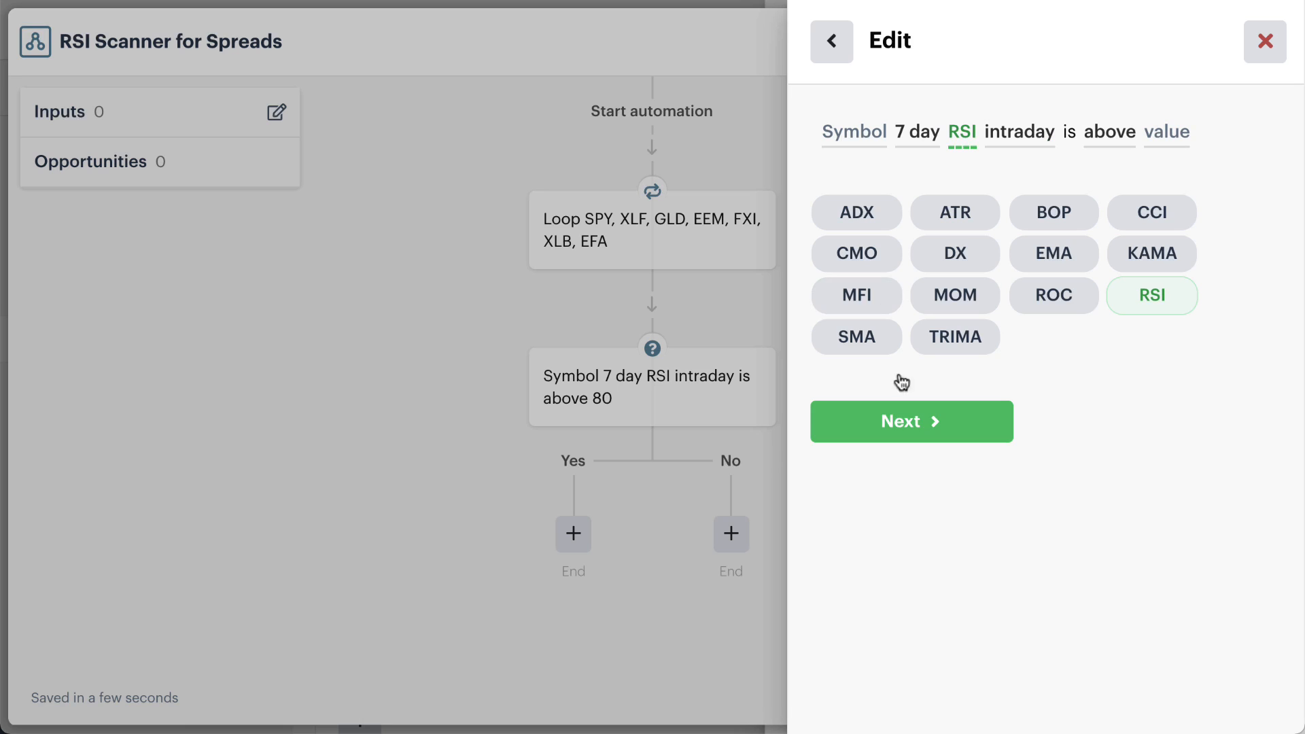
pyautogui.click(904, 420)
pyautogui.click(904, 309)
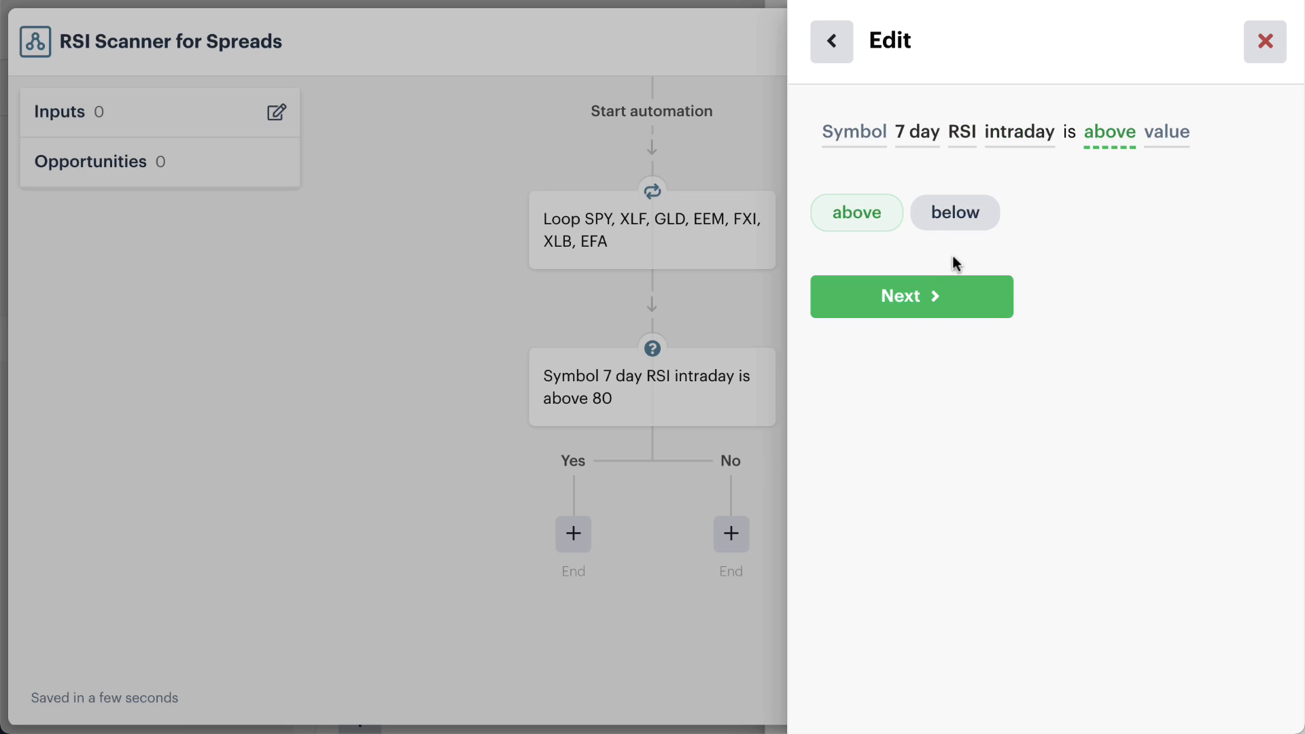
# Step: Set the RSI condition to below 20 and save both the condition and the decision
pyautogui.click(954, 210)
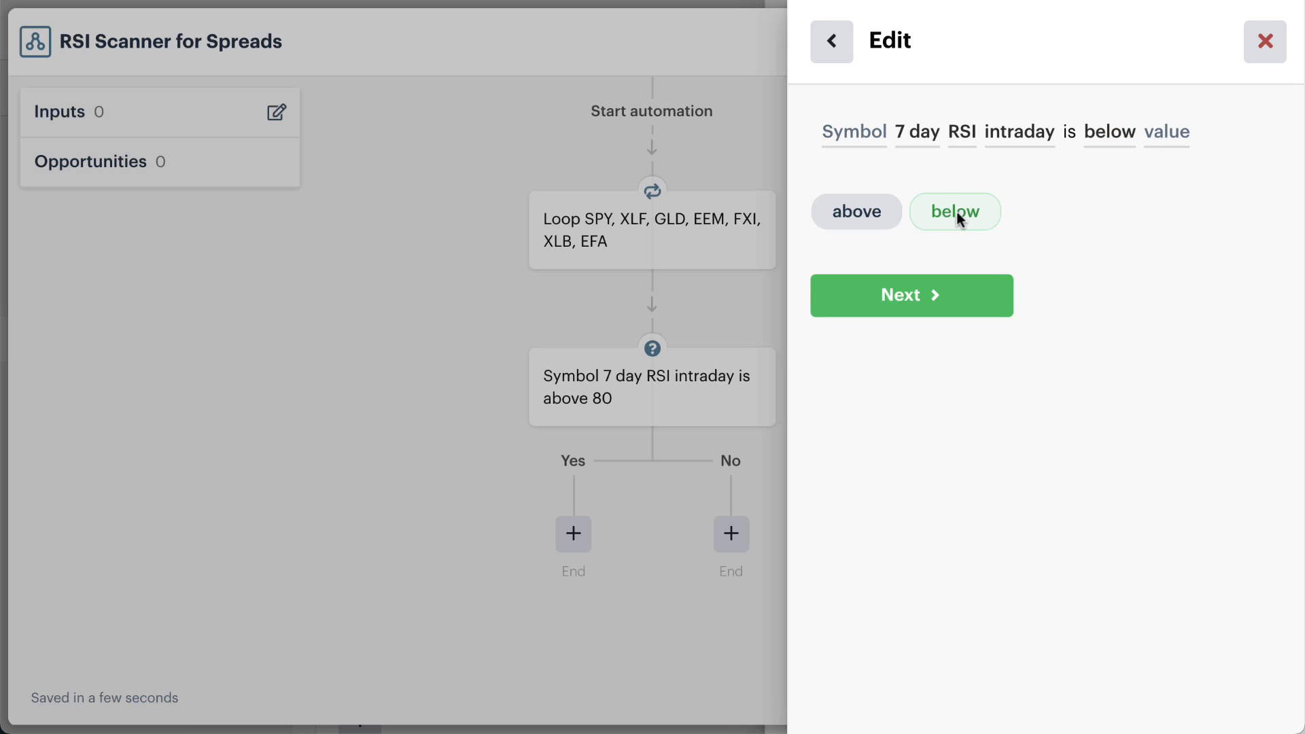
pyautogui.click(917, 298)
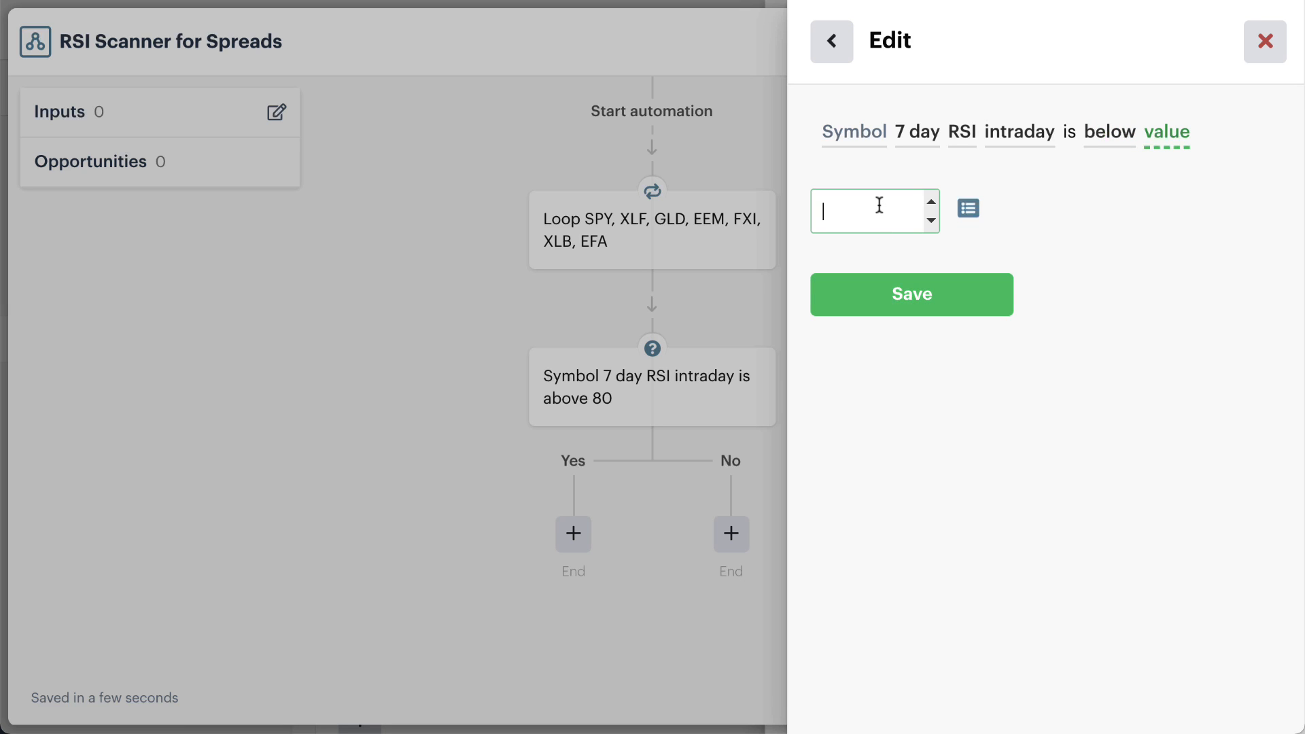
pyautogui.write('20')
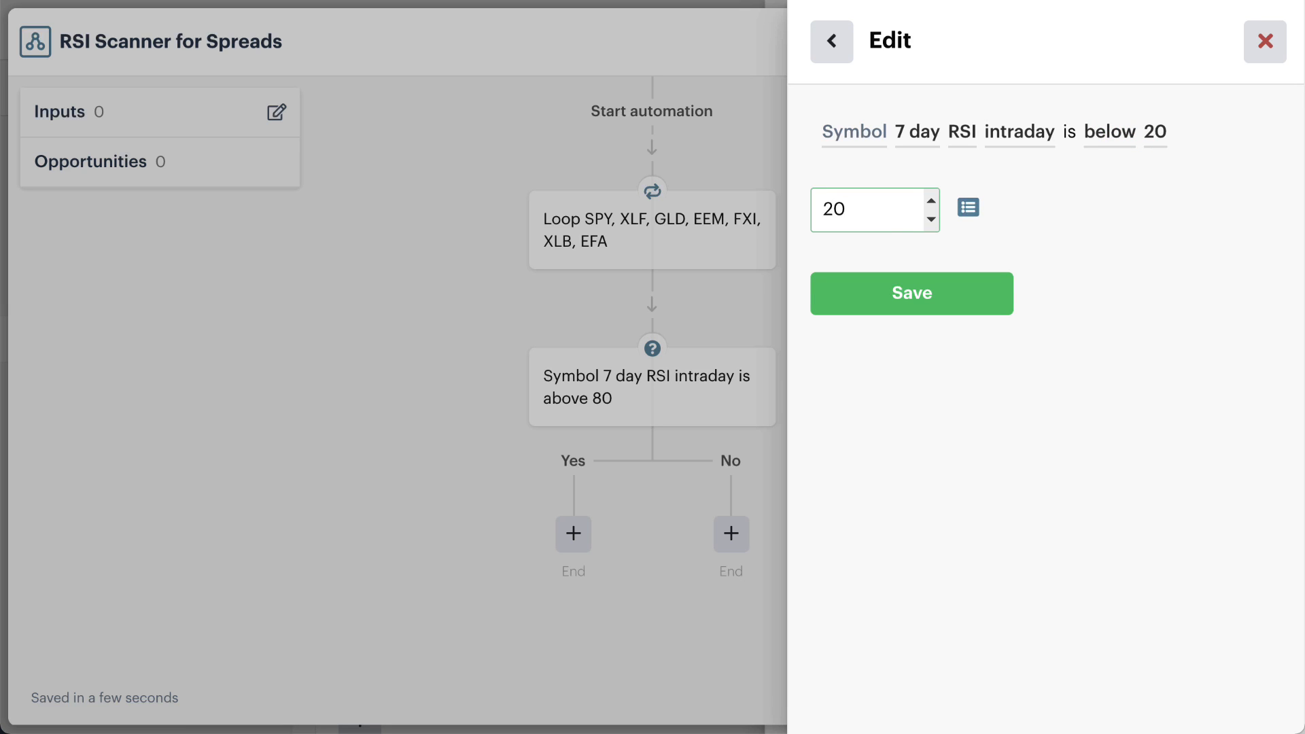
pyautogui.click(900, 294)
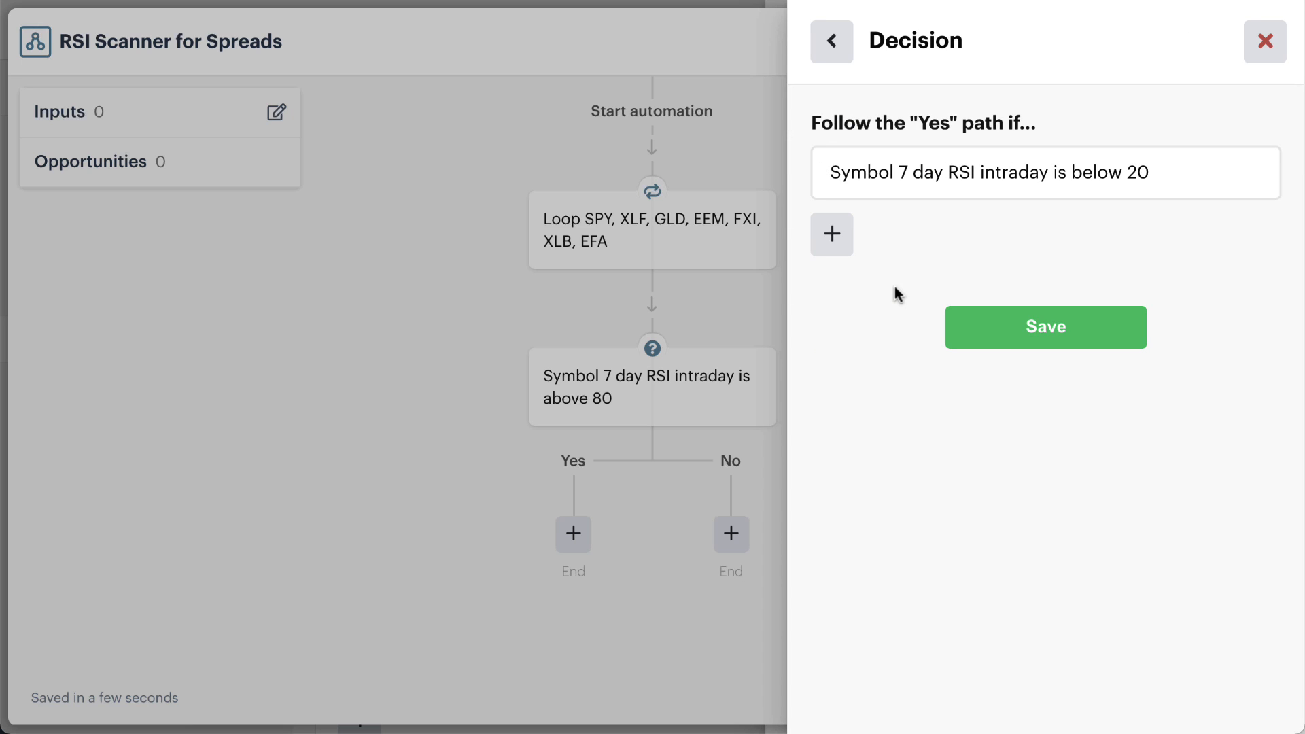
pyautogui.click(1007, 329)
# Step: Add an Open Position action for a short call spread on the above-80 Yes path, using the loop's Symbol
pyautogui.scroll(-1, 1013, 326)
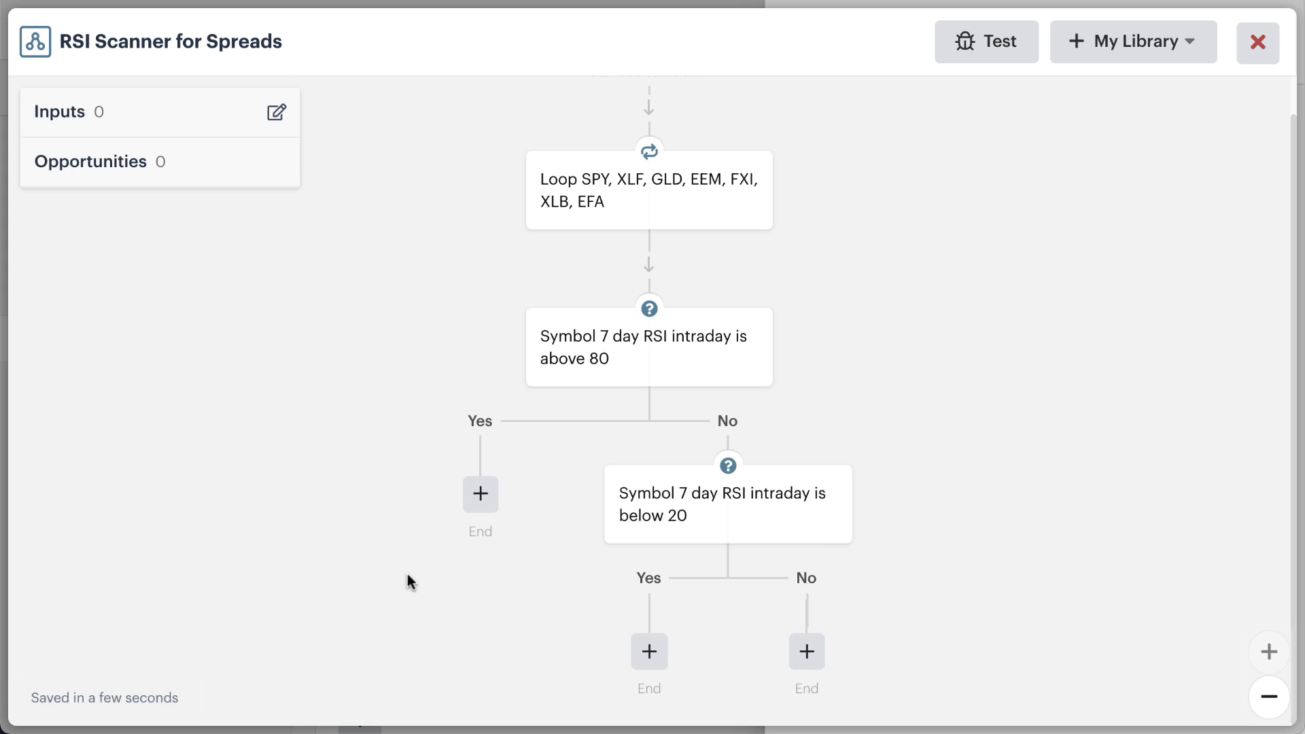
pyautogui.click(480, 498)
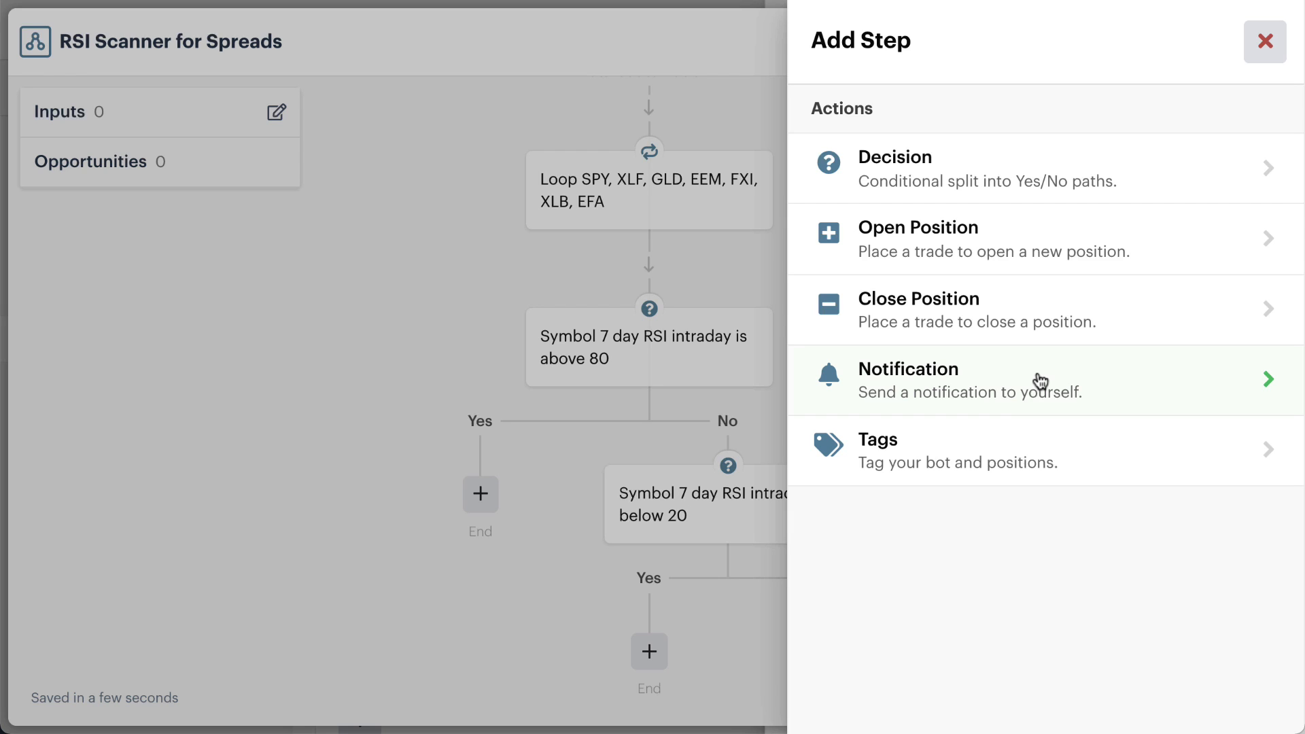
pyautogui.click(1154, 249)
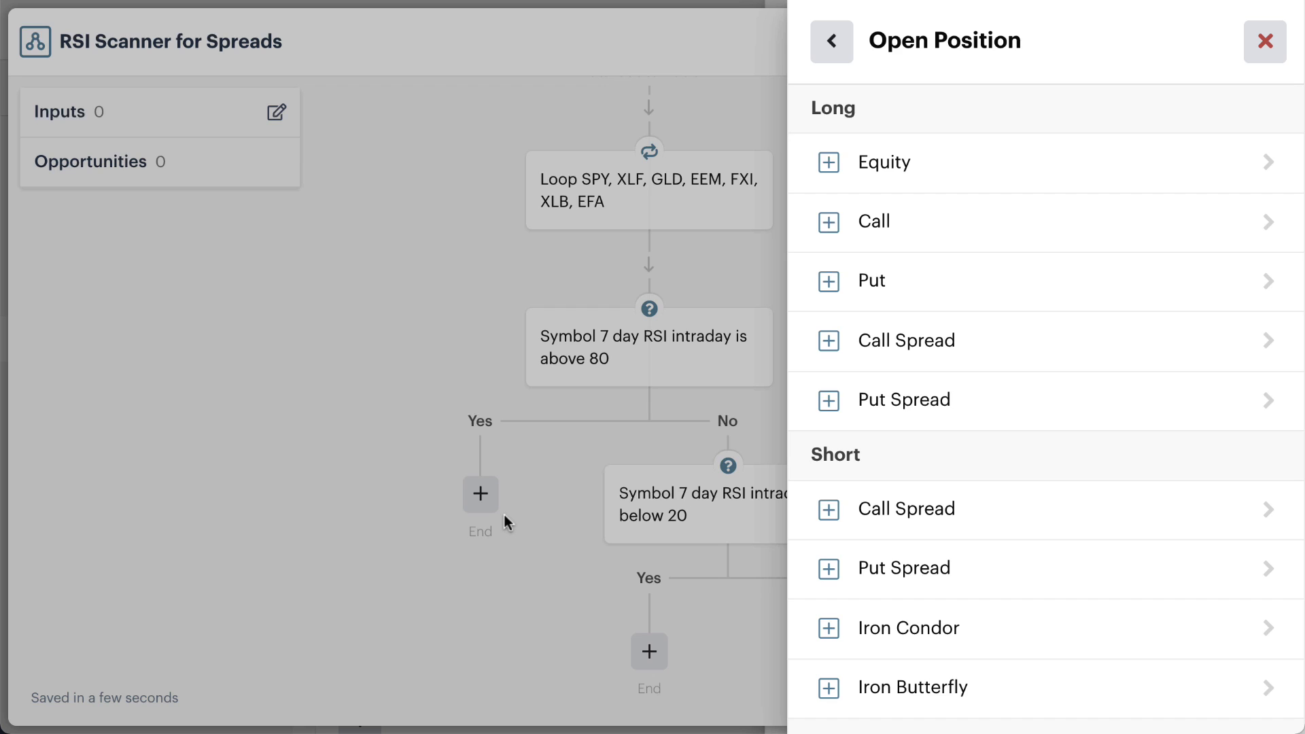
pyautogui.click(1079, 516)
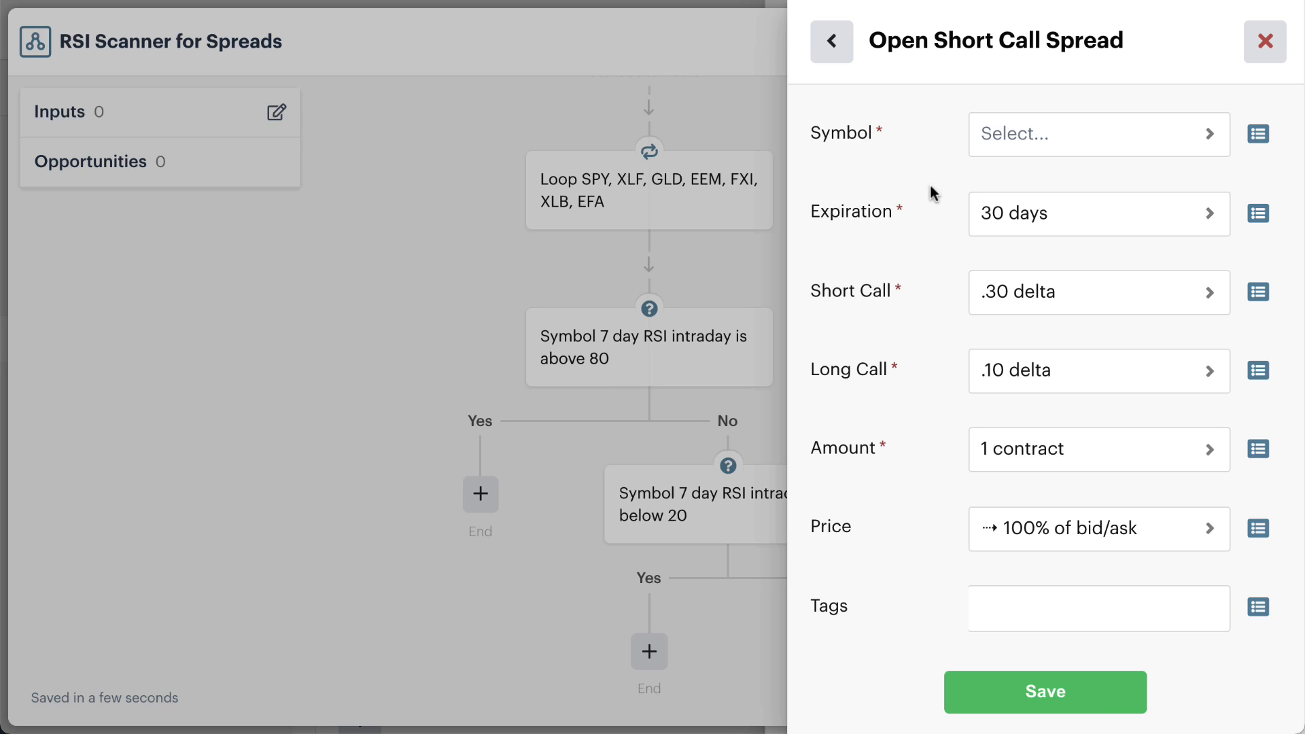
pyautogui.click(1258, 133)
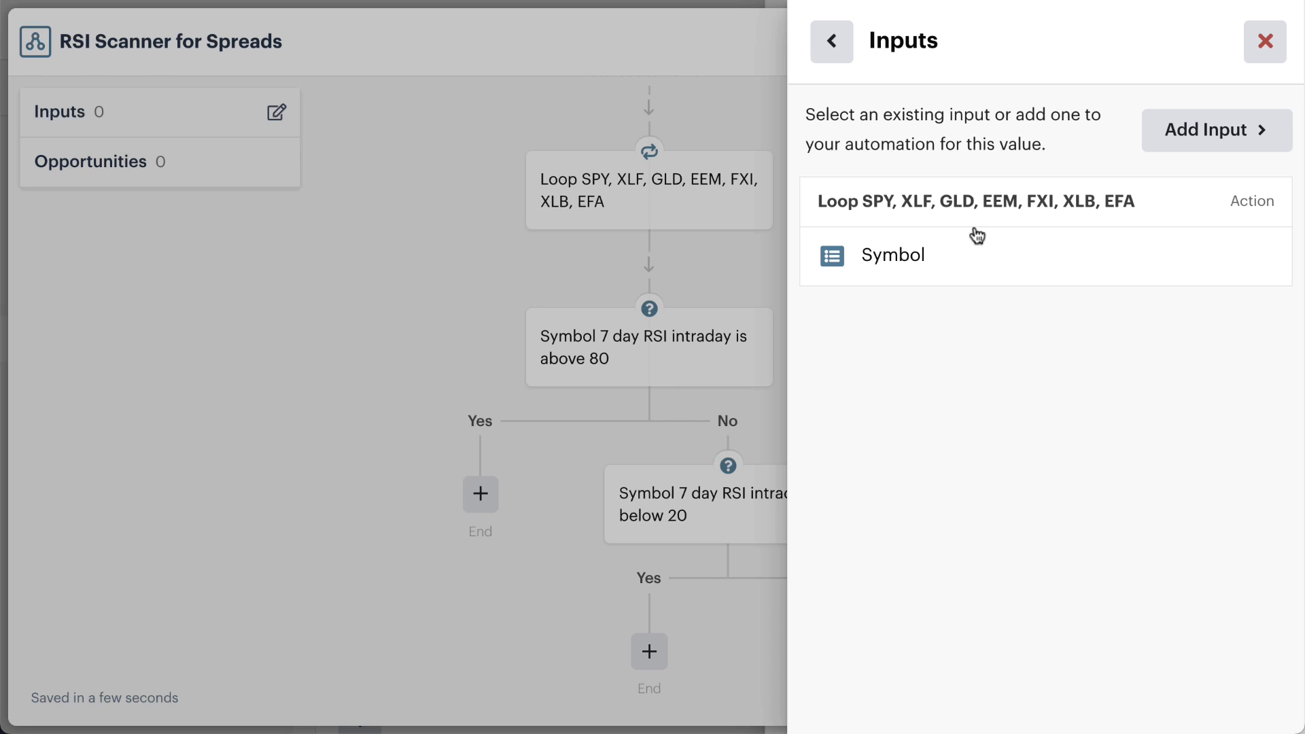
pyautogui.click(963, 256)
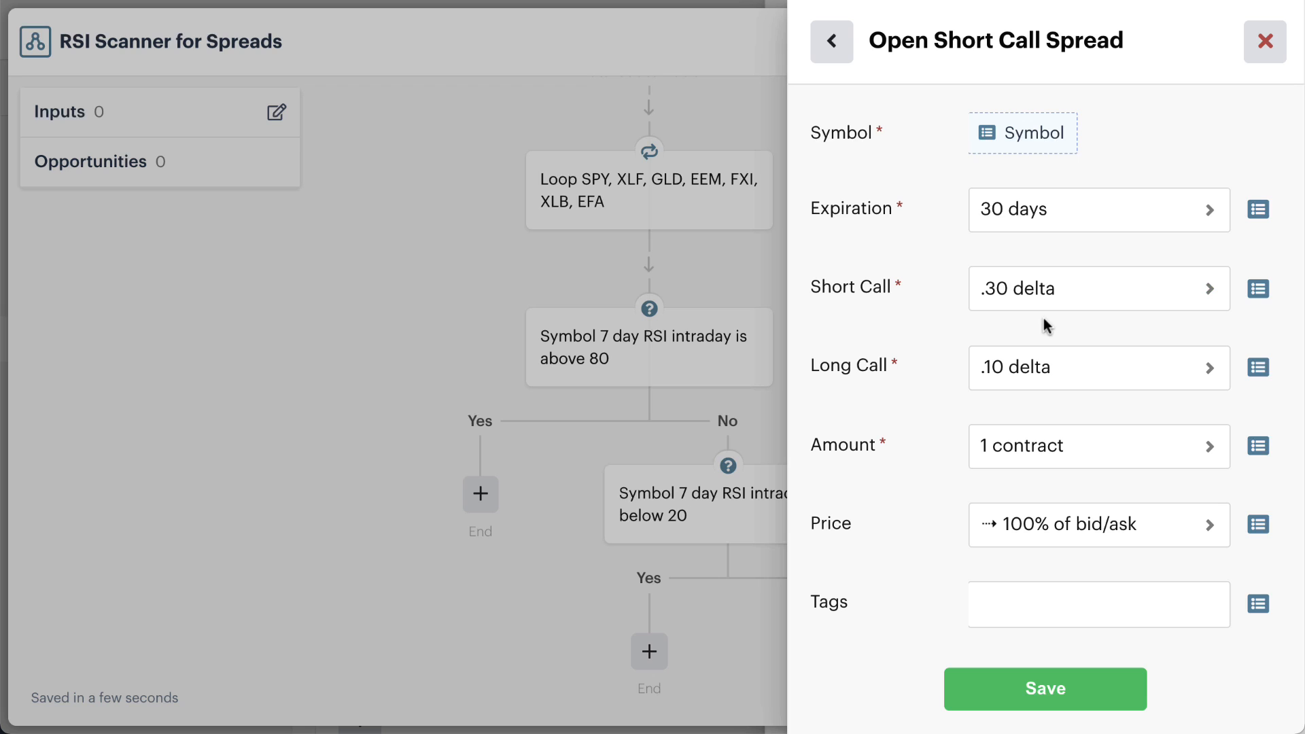
# Step: Set the spread's long call to $1.00 above the short call leg and save it
pyautogui.click(1070, 378)
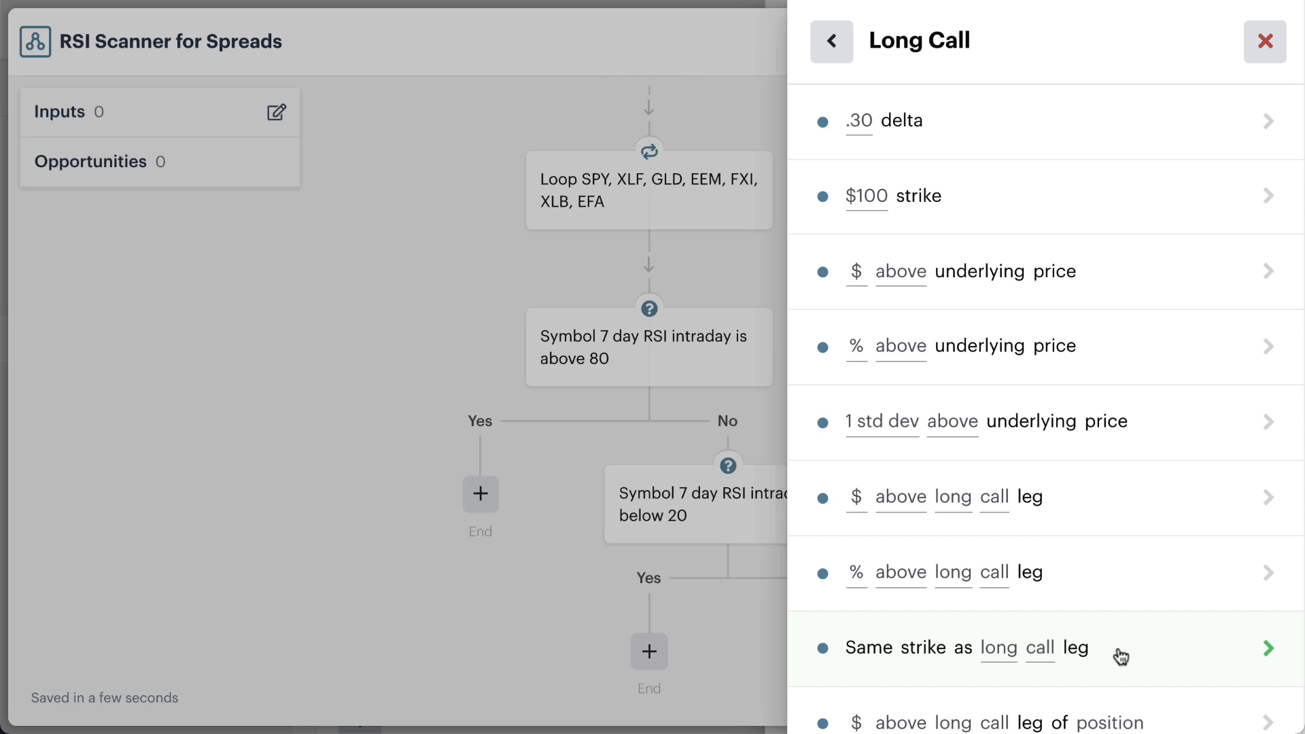
pyautogui.click(1144, 503)
pyautogui.click(840, 198)
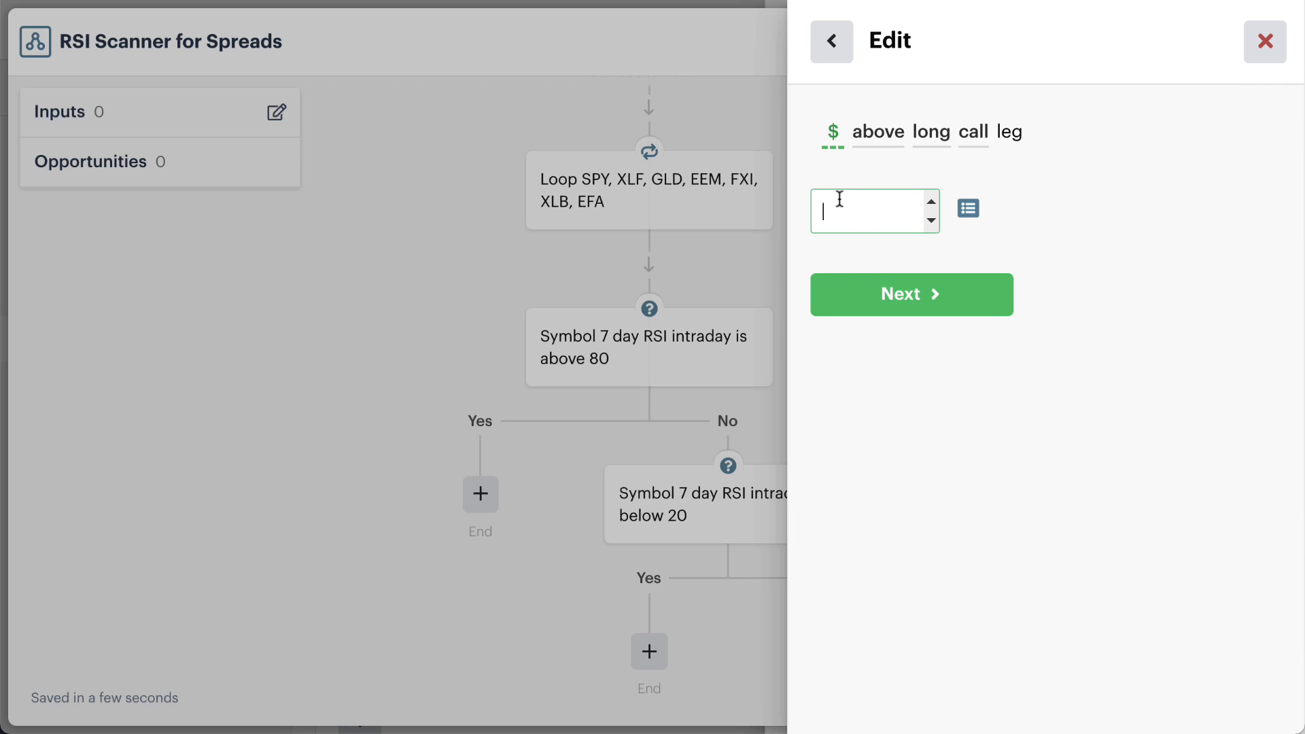
pyautogui.write('1')
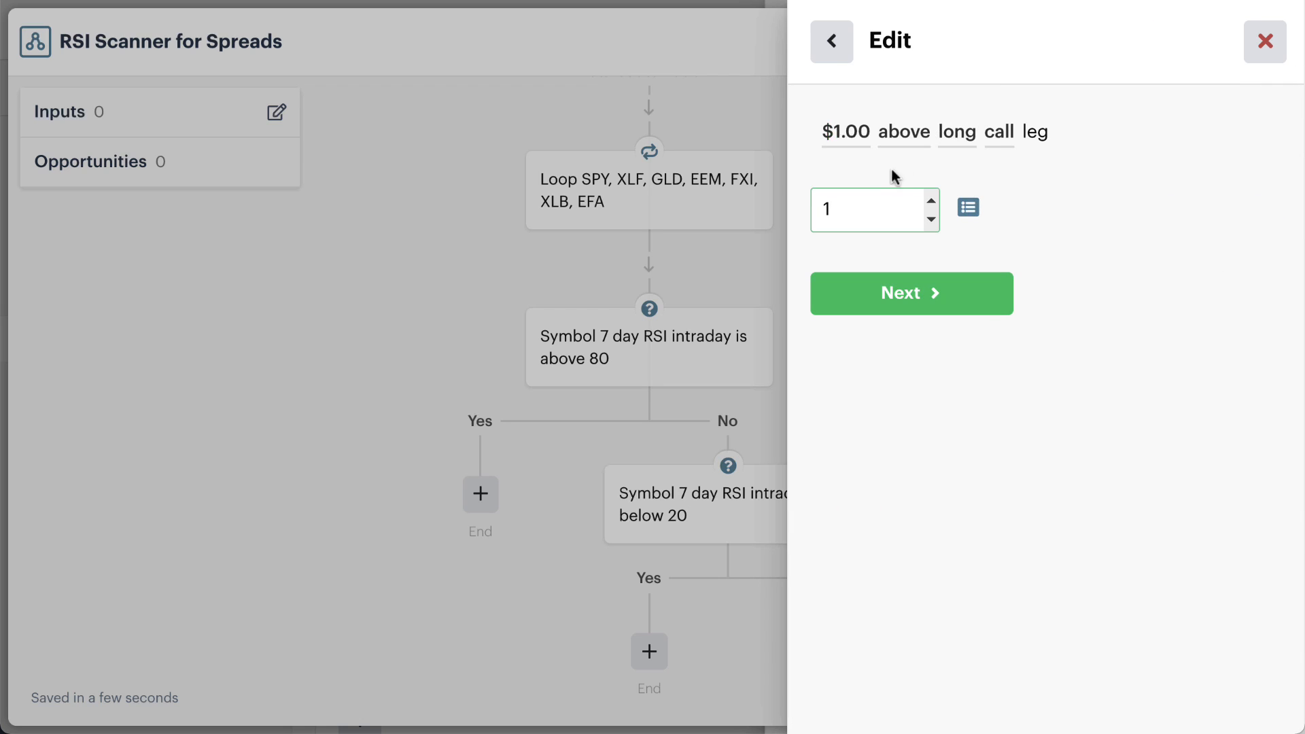
pyautogui.click(958, 136)
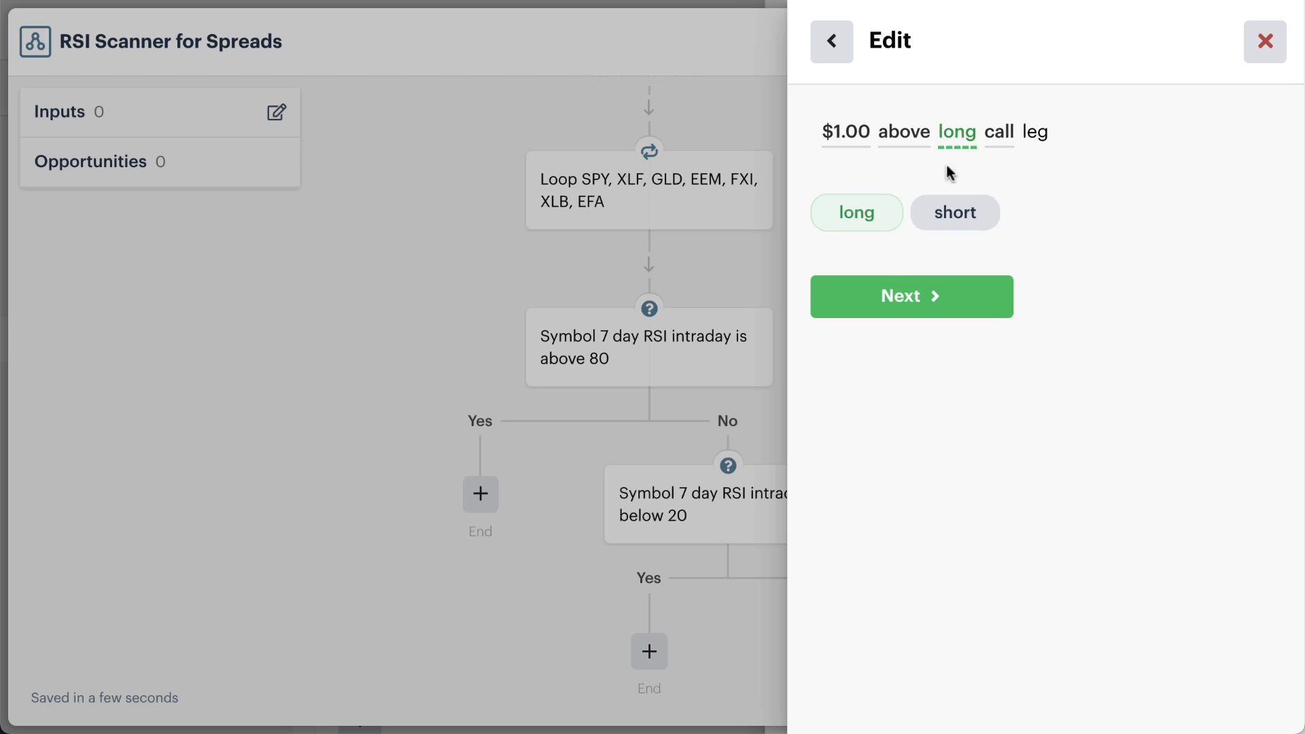
pyautogui.click(941, 213)
pyautogui.click(901, 294)
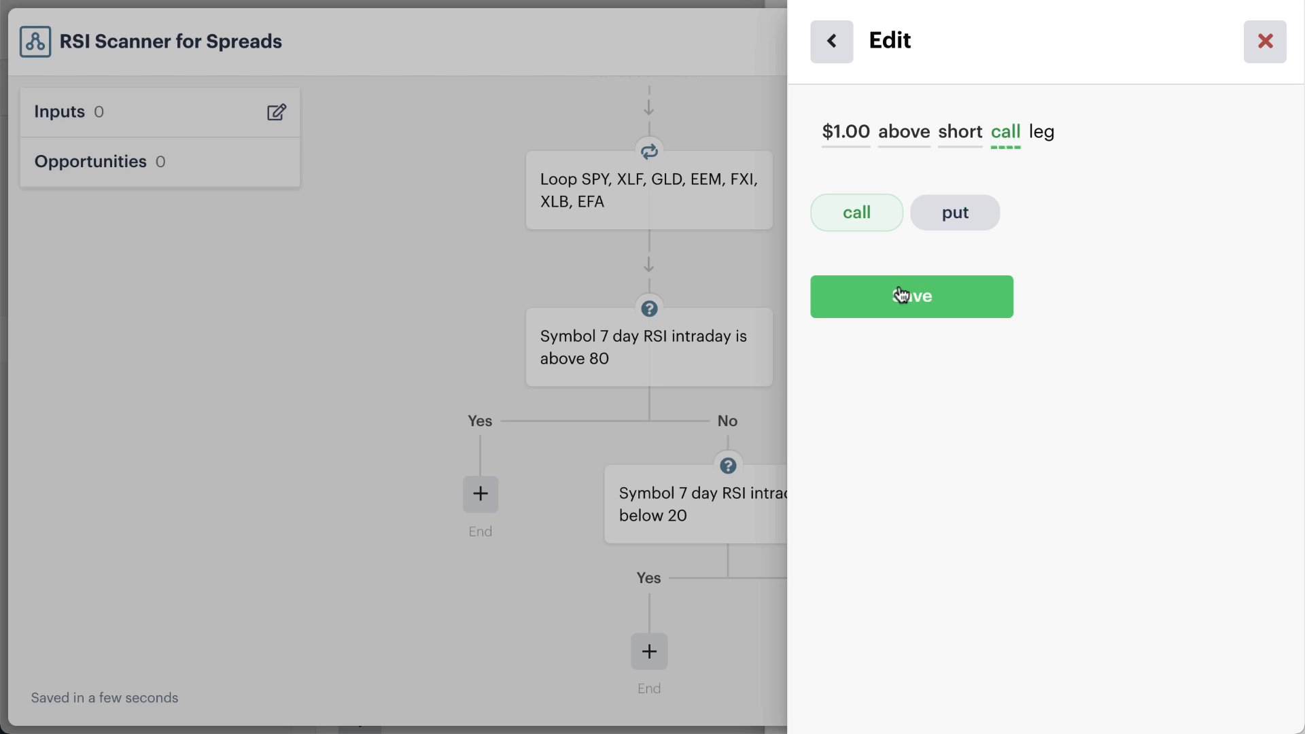
pyautogui.click(901, 295)
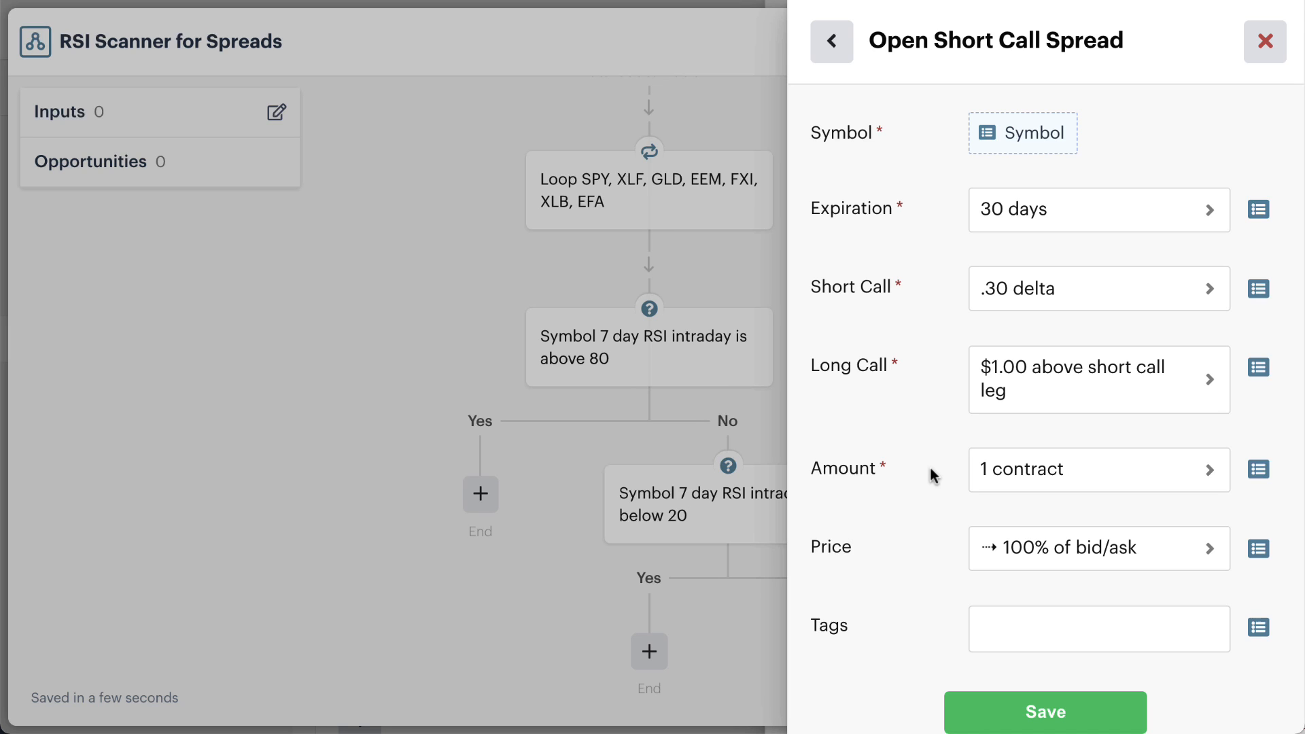
# Step: Set the short call spread's amount to 2 contracts and save it
pyautogui.click(982, 469)
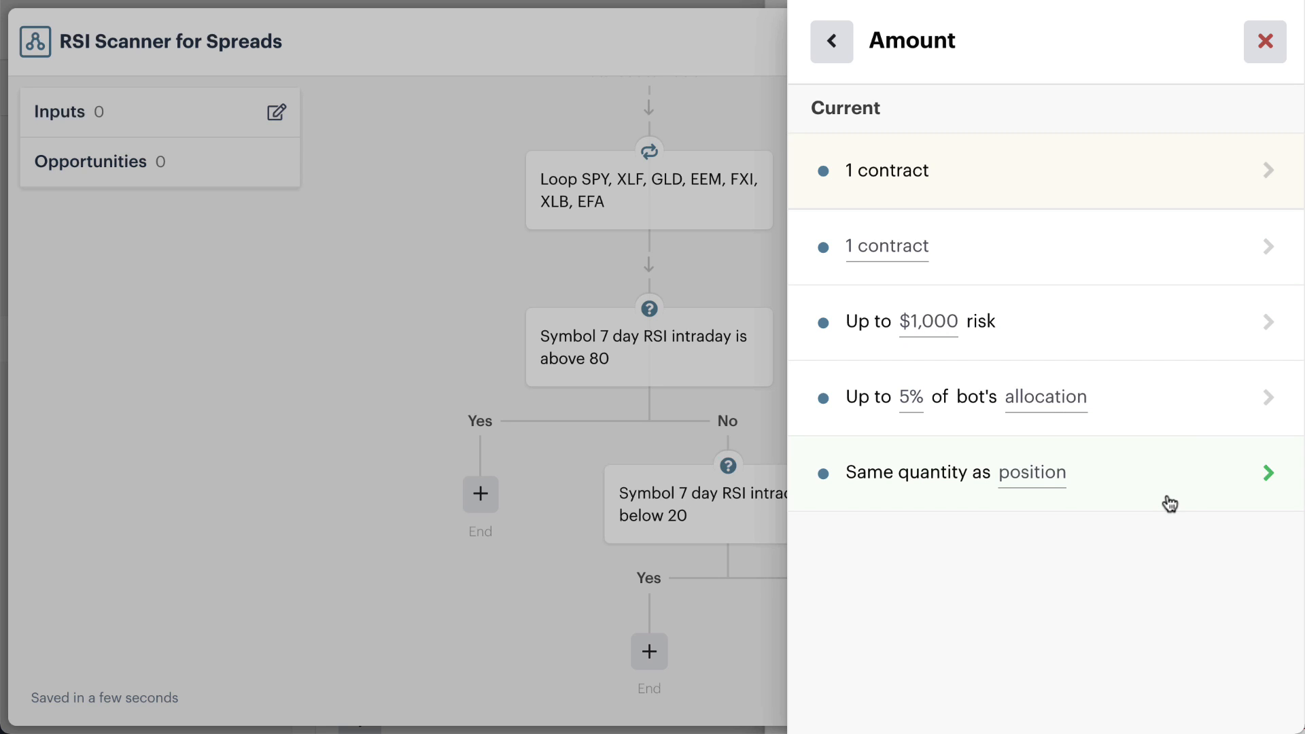
pyautogui.click(1150, 262)
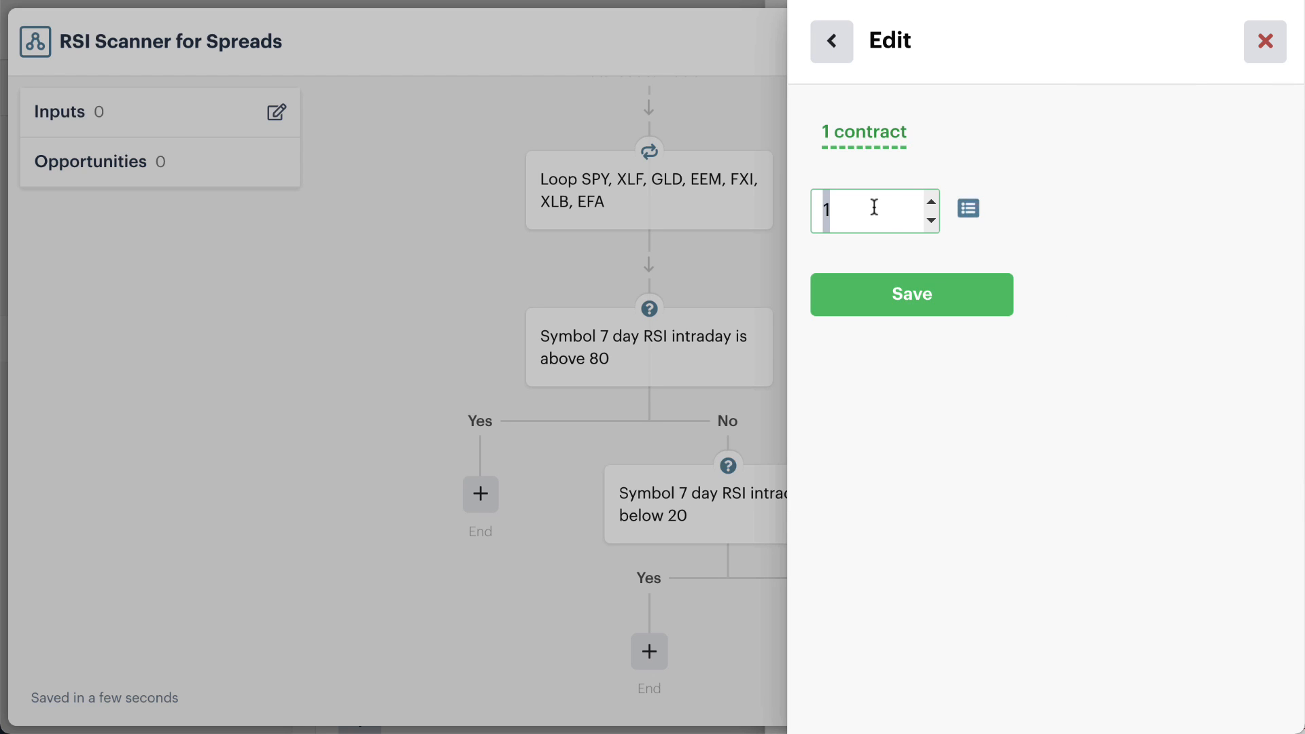
pyautogui.write('2')
pyautogui.click(868, 283)
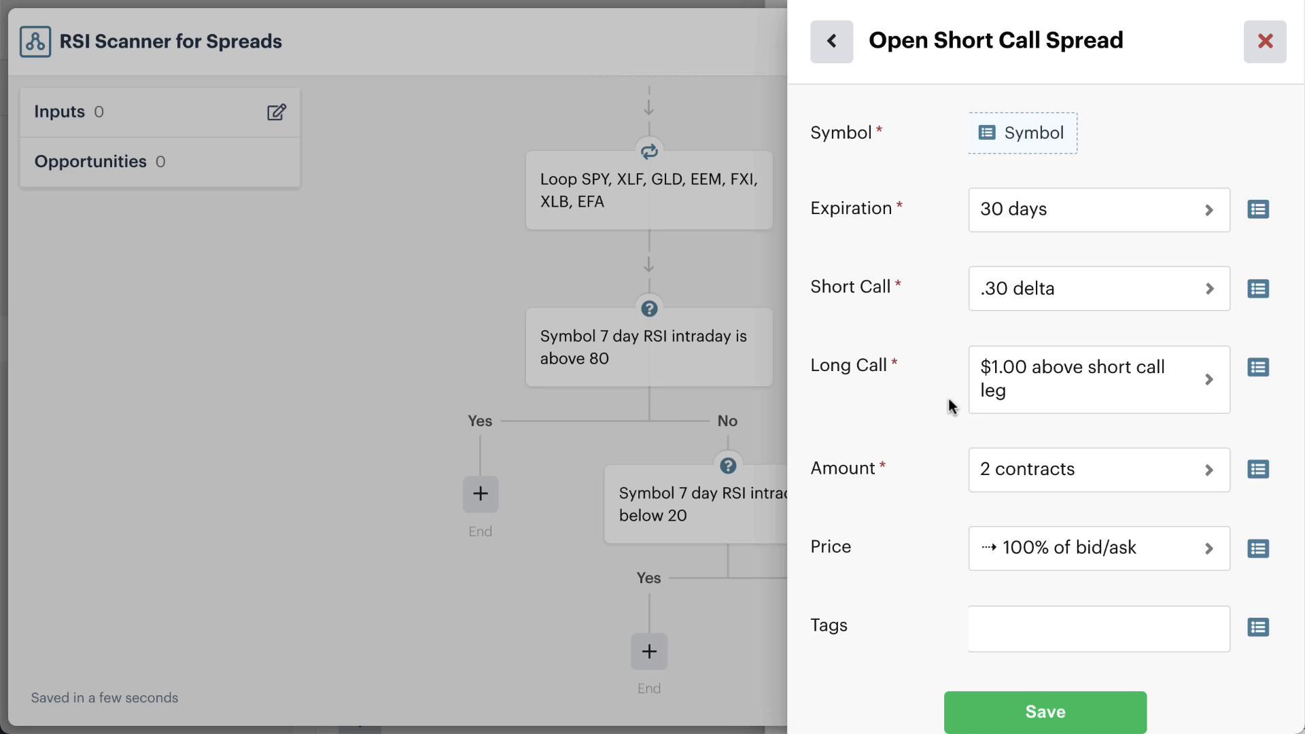
# Step: Set the short call spread's price to Patient SmartPricing with a final price of 75% of the bid/ask spread, and save the action
pyautogui.click(1040, 555)
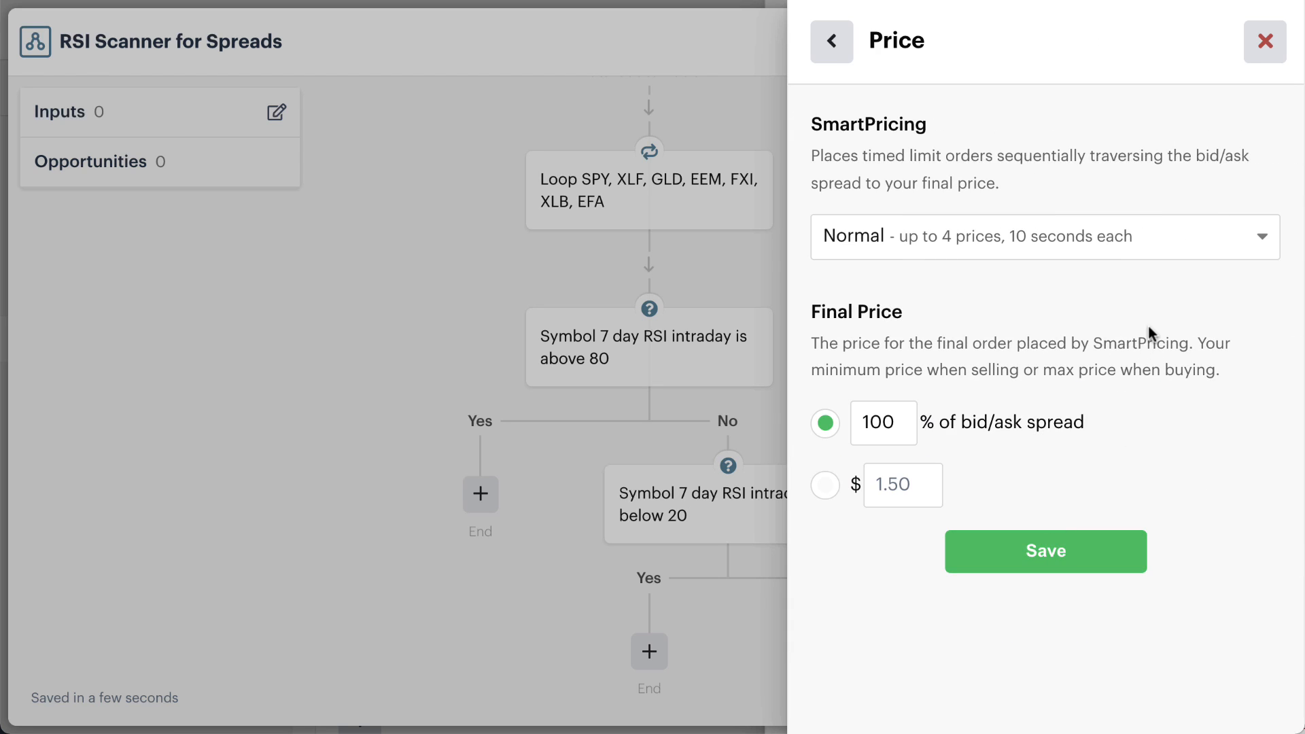
pyautogui.click(1168, 239)
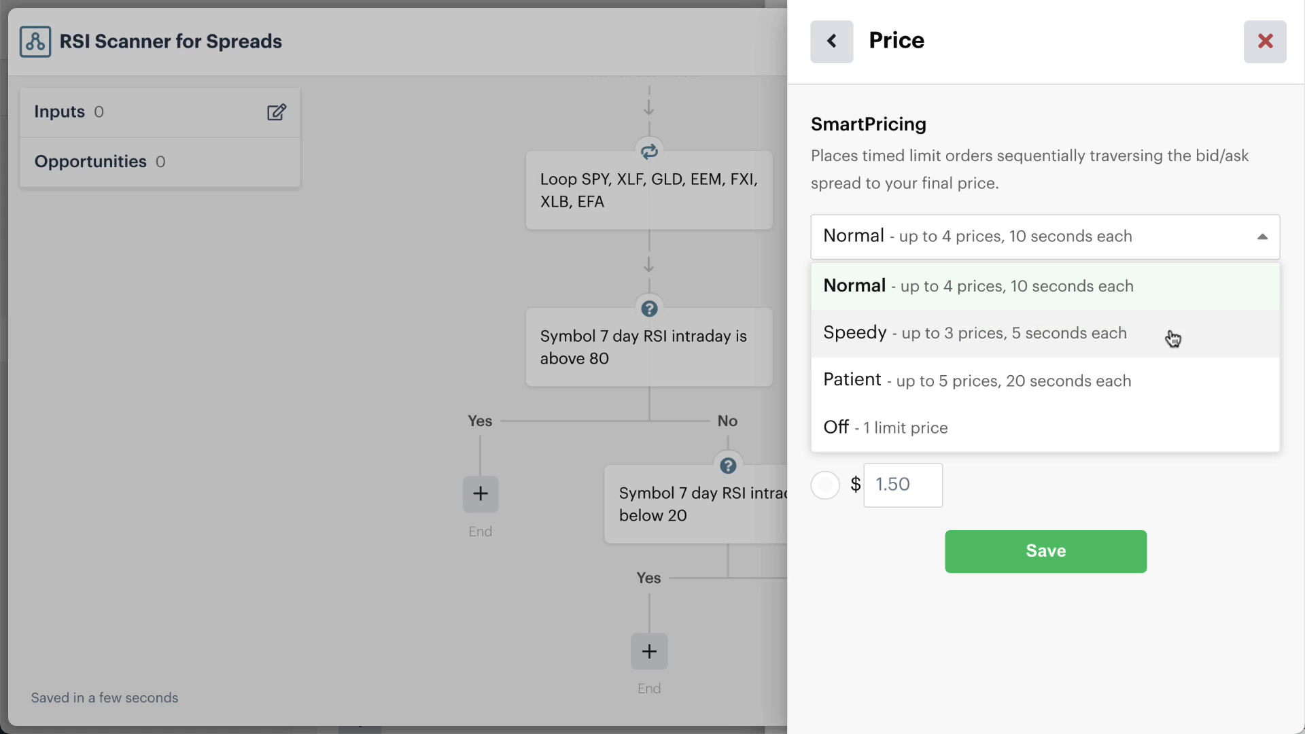
pyautogui.click(1171, 385)
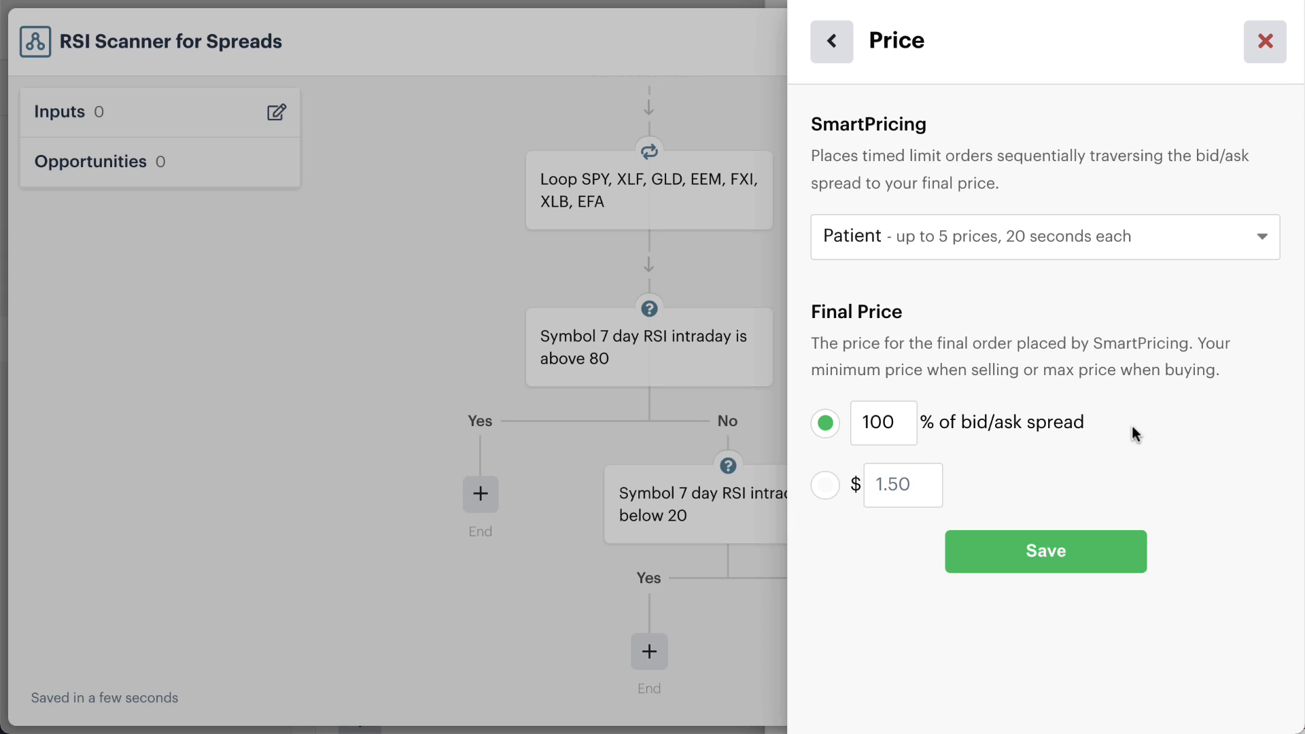
pyautogui.doubleClick(897, 423)
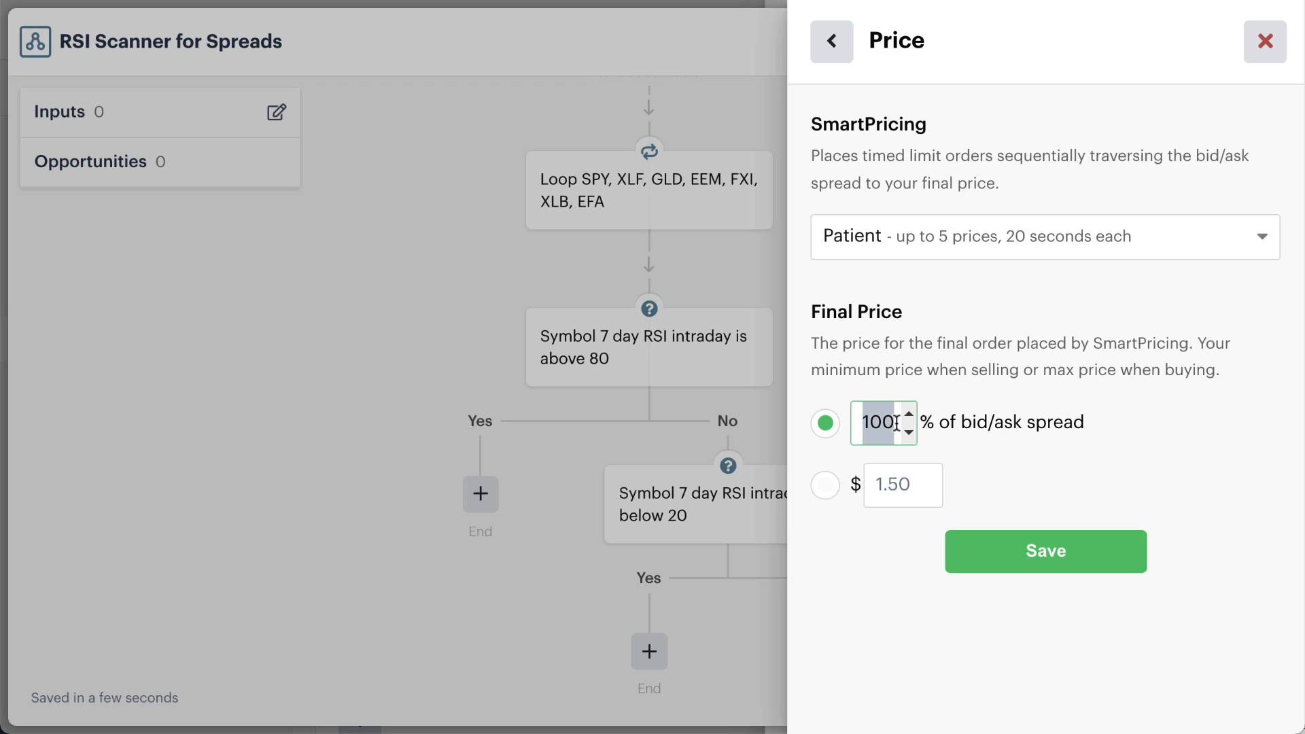
pyautogui.write('75')
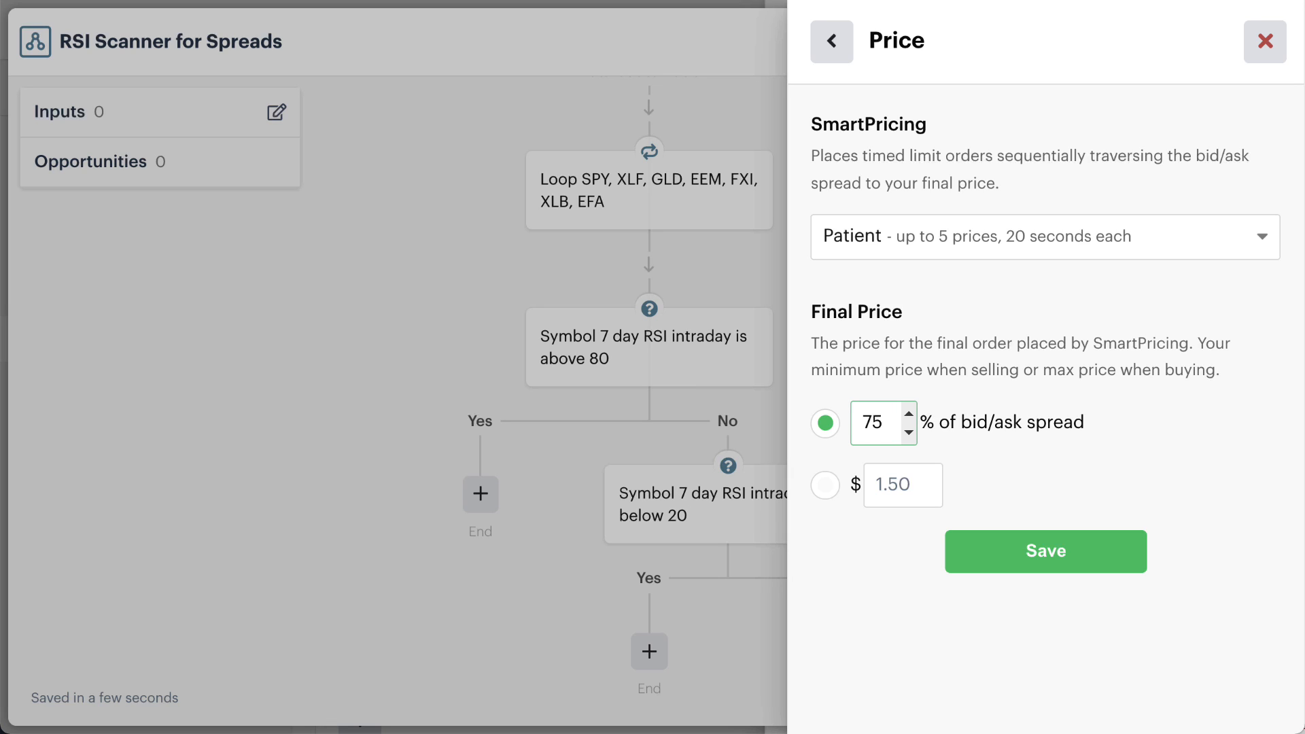
pyautogui.click(1032, 352)
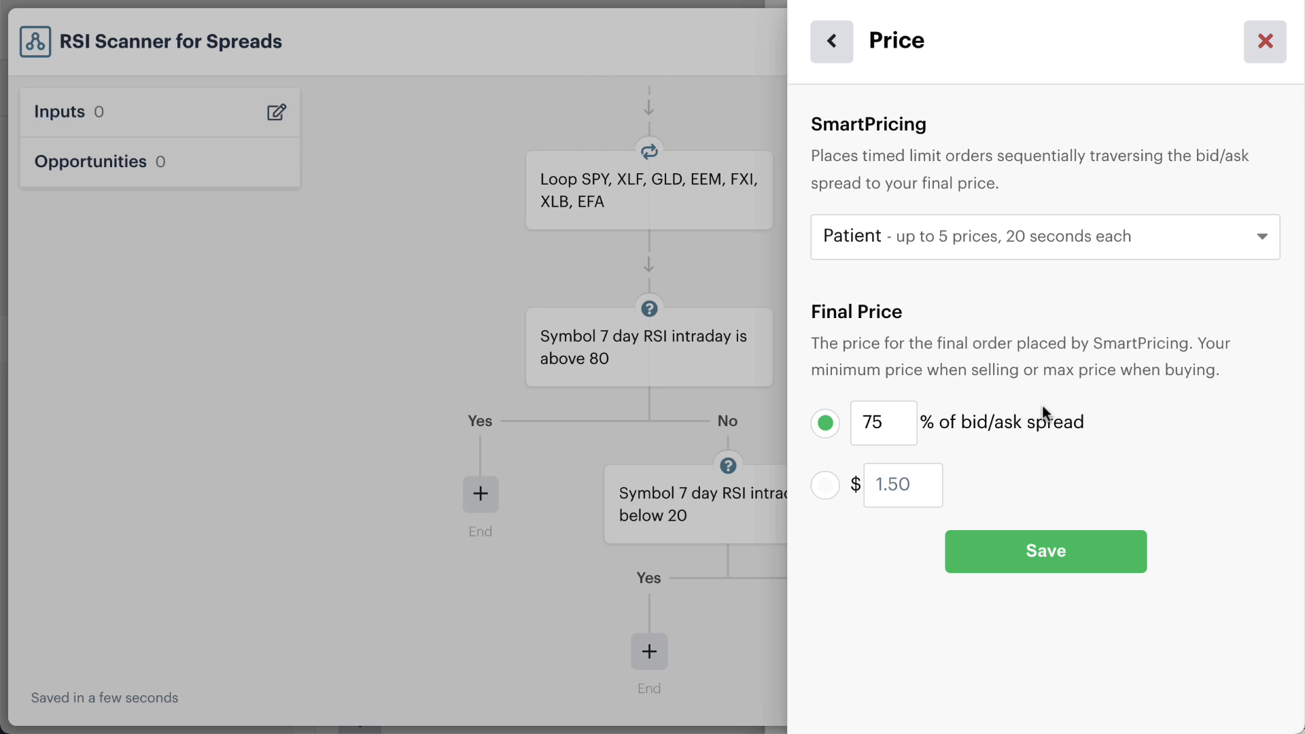
pyautogui.click(1030, 556)
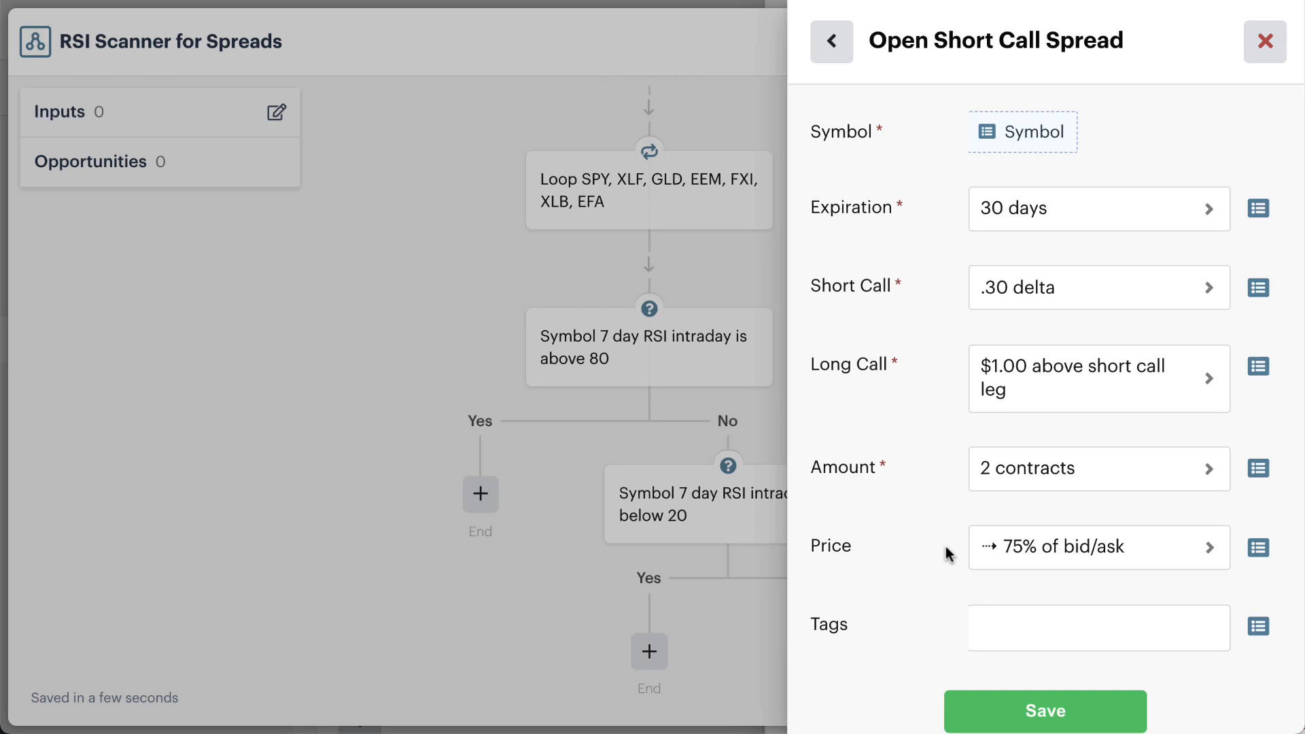
pyautogui.scroll(-1, 945, 545)
pyautogui.click(1032, 690)
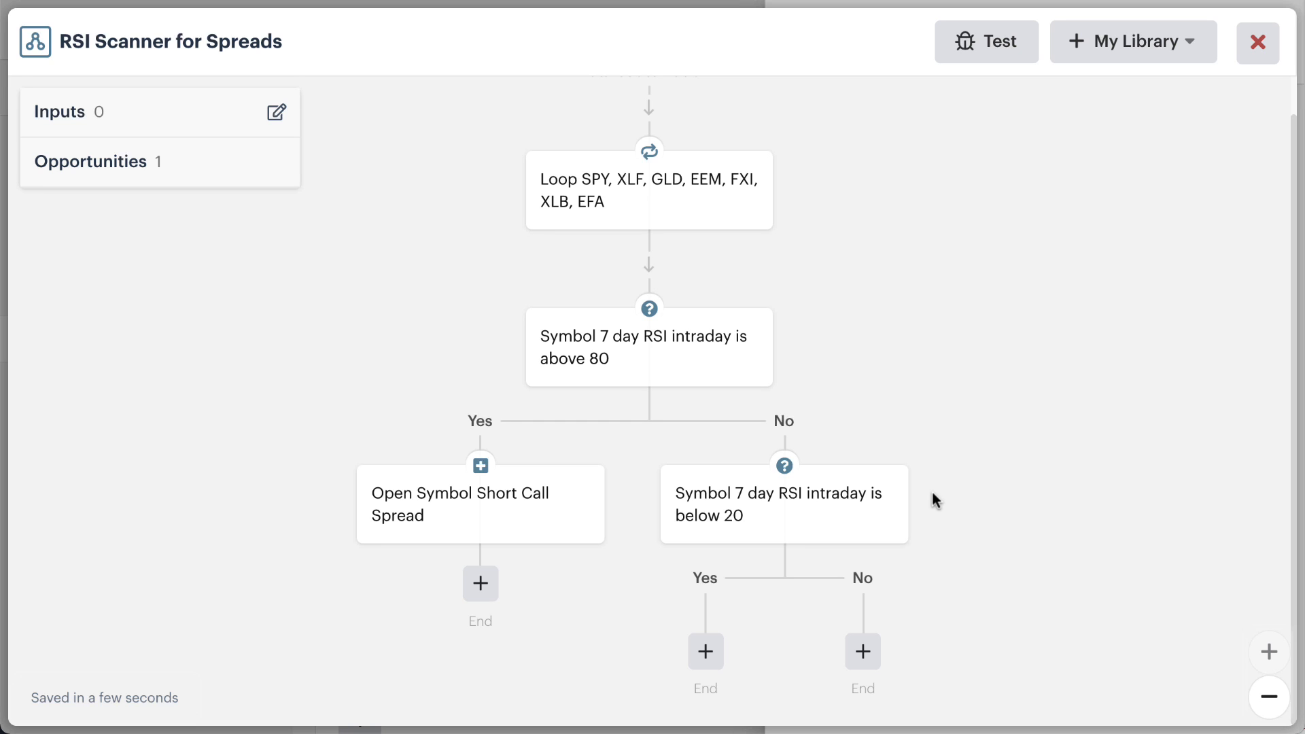
# Step: Add an Open Position action for a short put spread on the below-20 Yes path, using the loop's Symbol
pyautogui.click(706, 651)
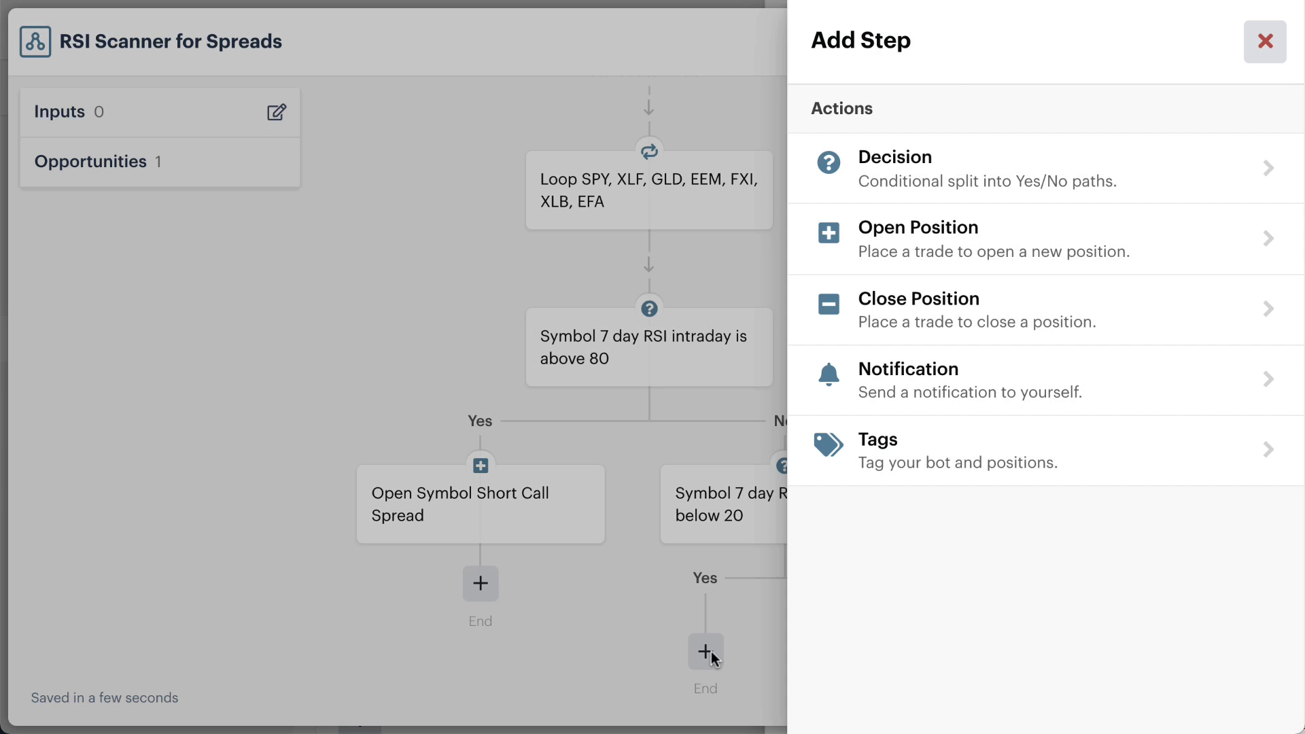
pyautogui.click(1132, 255)
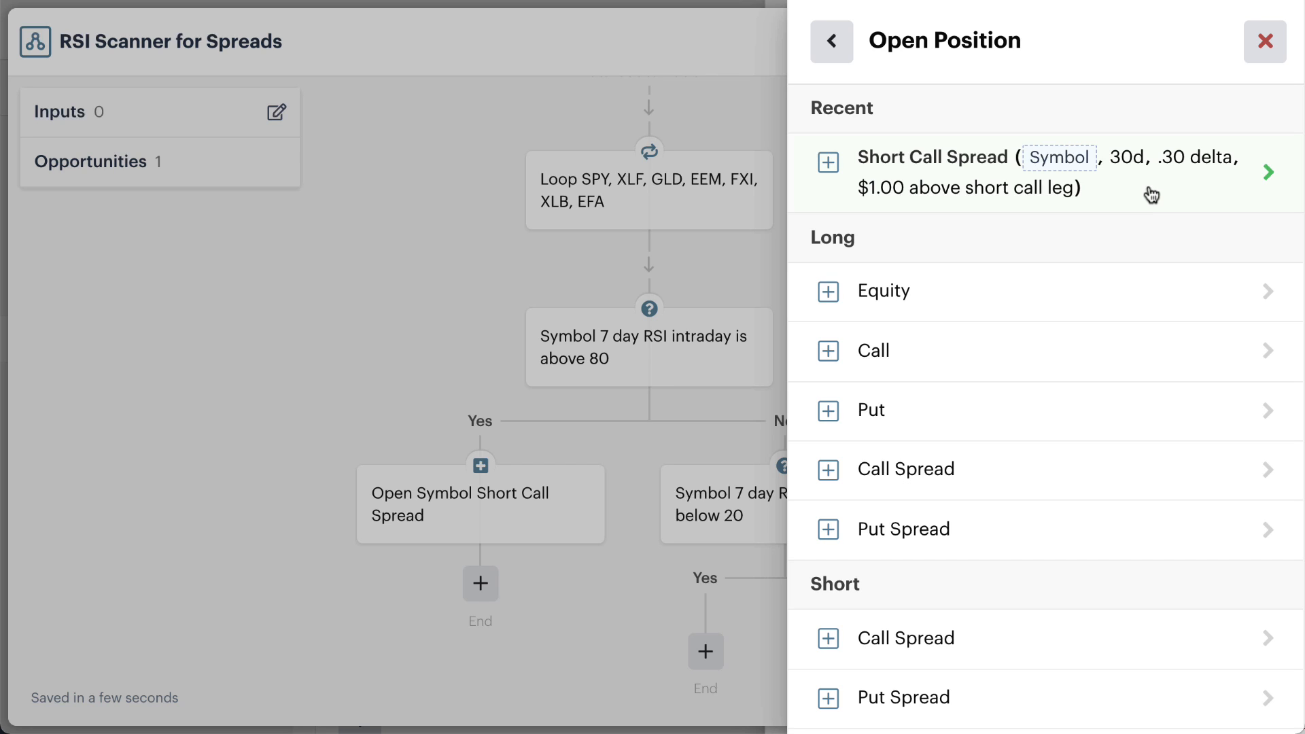
pyautogui.click(1133, 700)
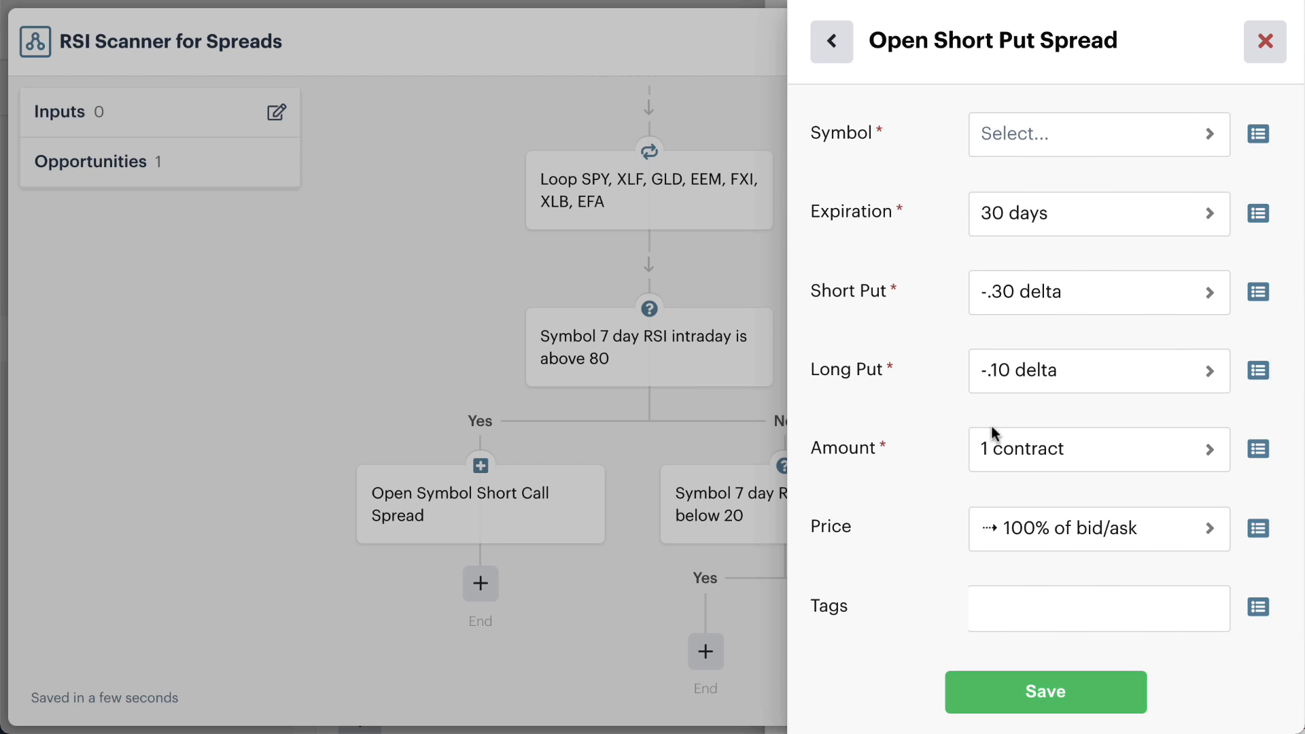
pyautogui.click(1258, 134)
pyautogui.click(950, 246)
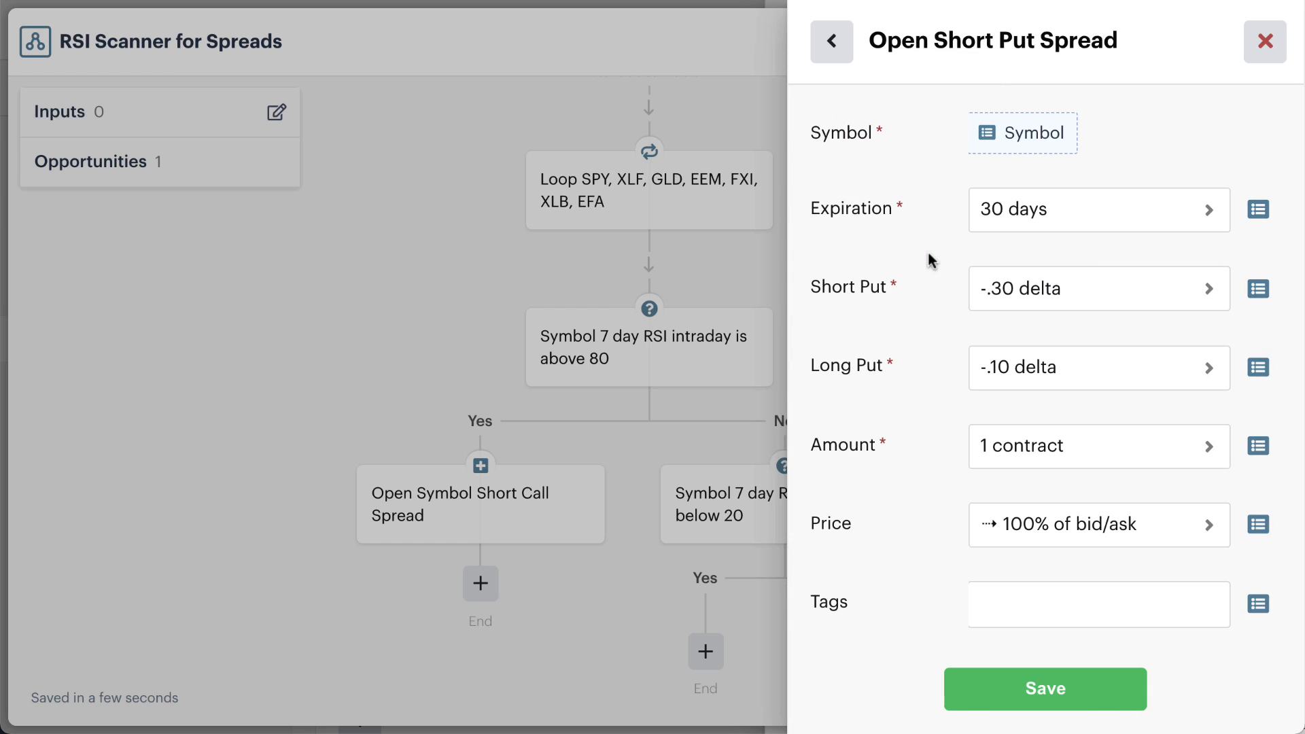
# Step: Set the short put spread's expiration to at least 45 days with only monthlys and save it
pyautogui.click(1046, 219)
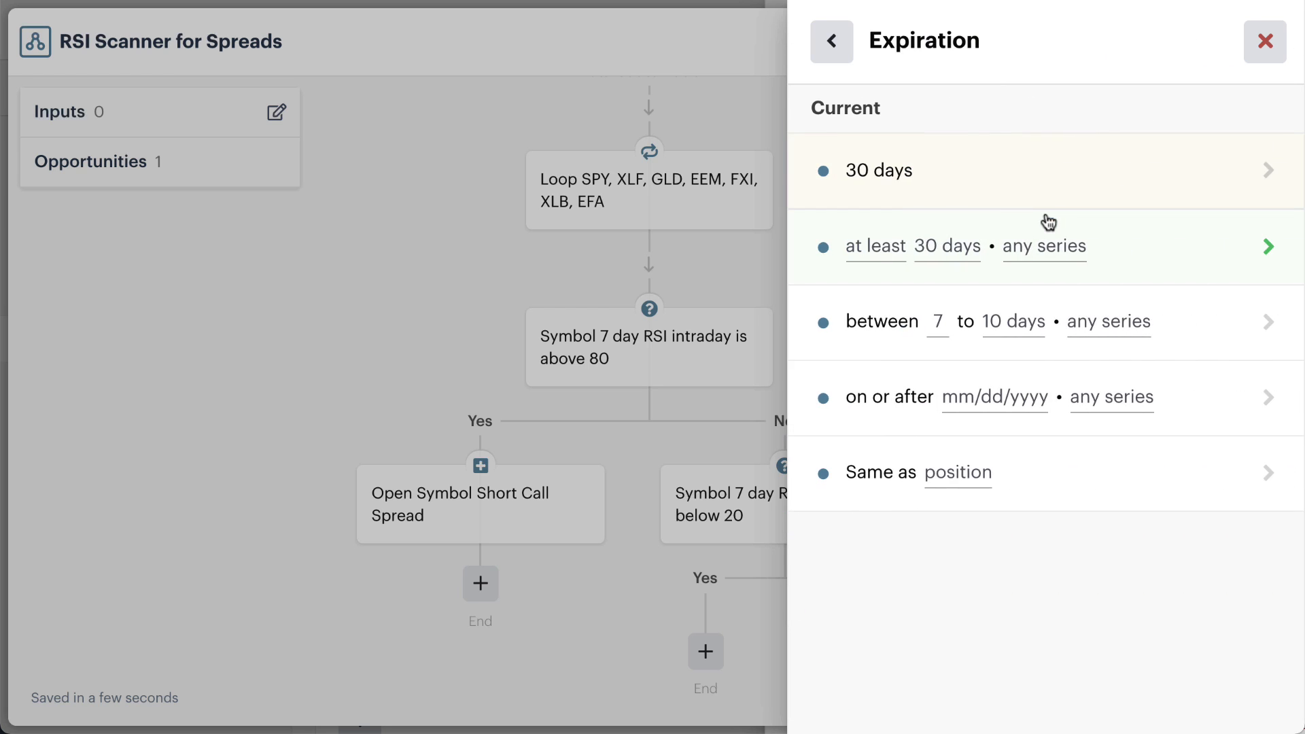
pyautogui.click(977, 245)
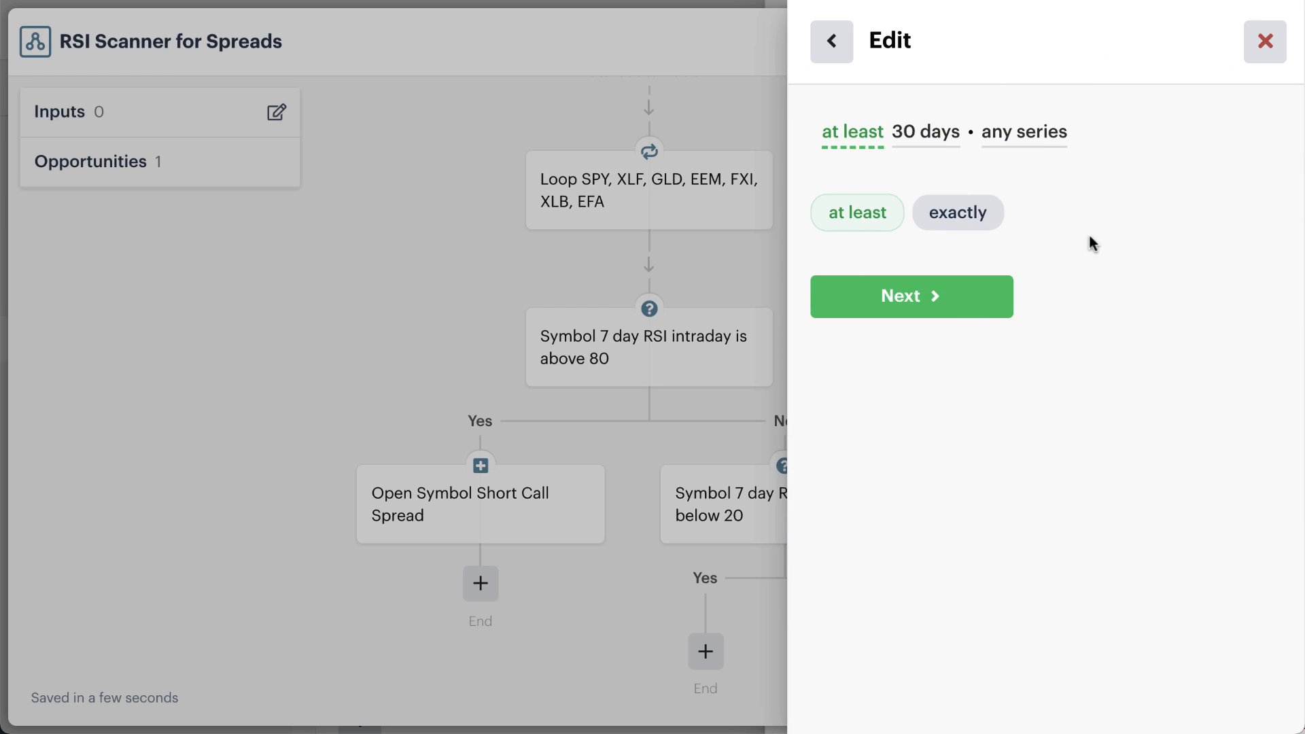
pyautogui.click(929, 139)
pyautogui.click(911, 210)
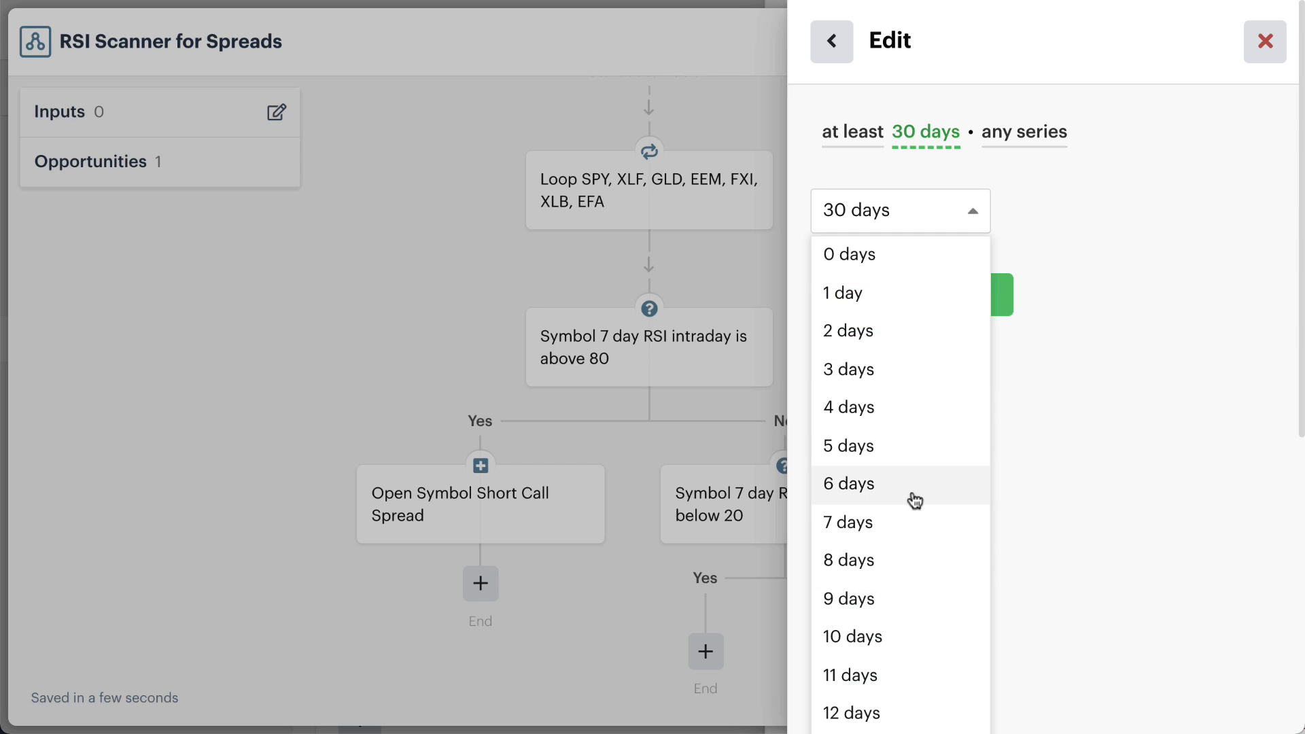
pyautogui.scroll(-10, 915, 511)
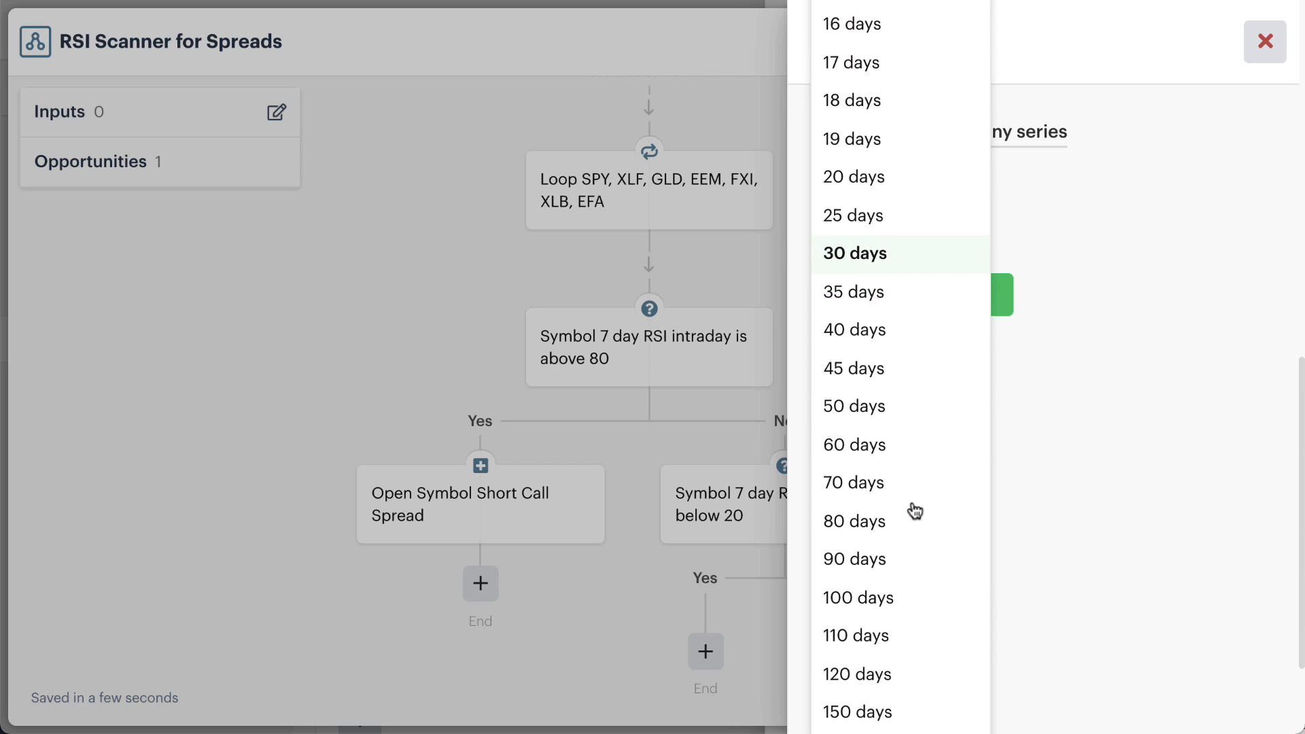
pyautogui.click(918, 348)
pyautogui.click(912, 294)
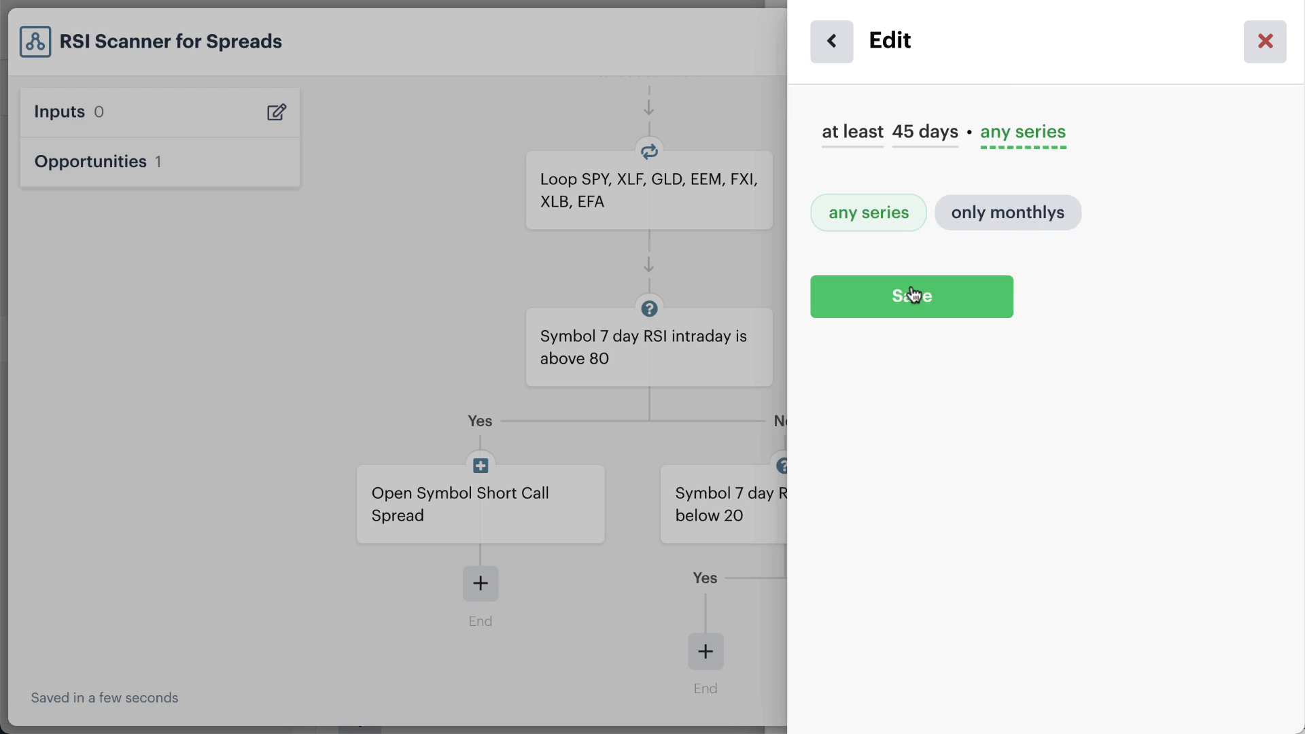
pyautogui.click(993, 217)
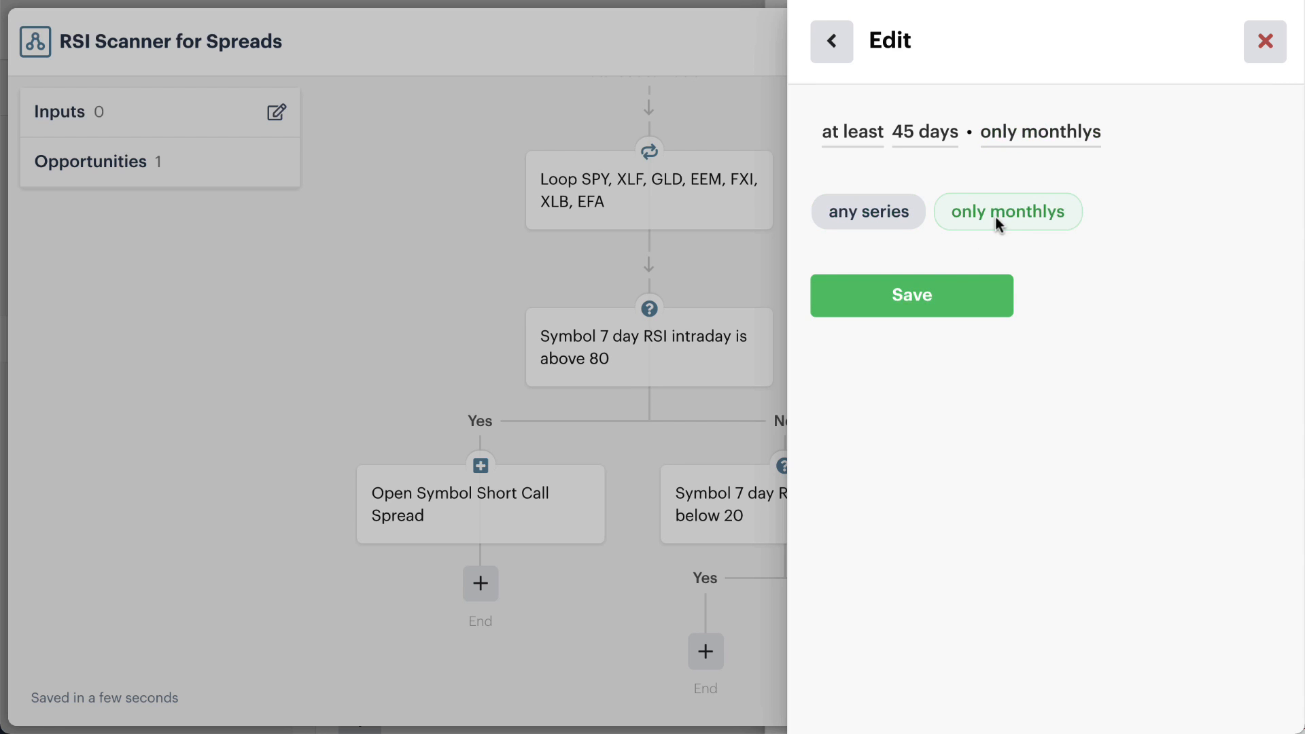
pyautogui.click(914, 294)
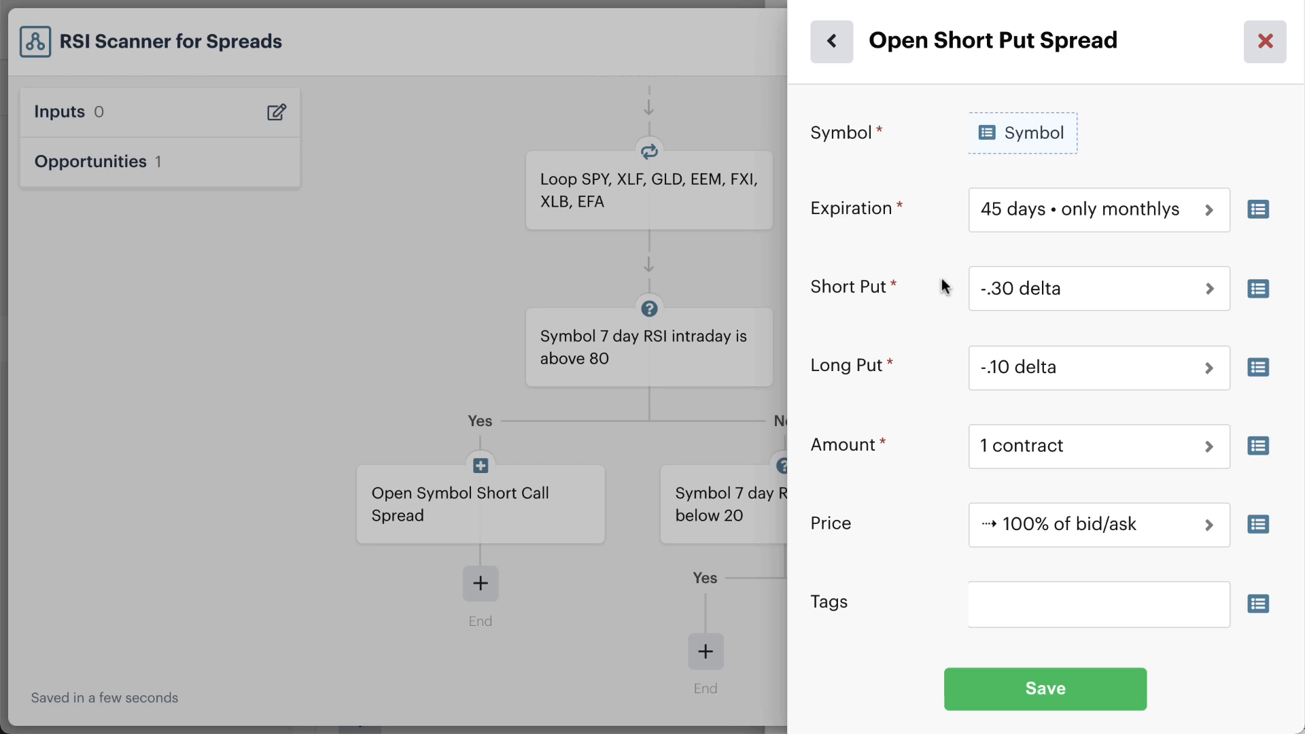
# Step: Set the spread's short put to -.20 delta and save it
pyautogui.click(1043, 289)
pyautogui.click(960, 144)
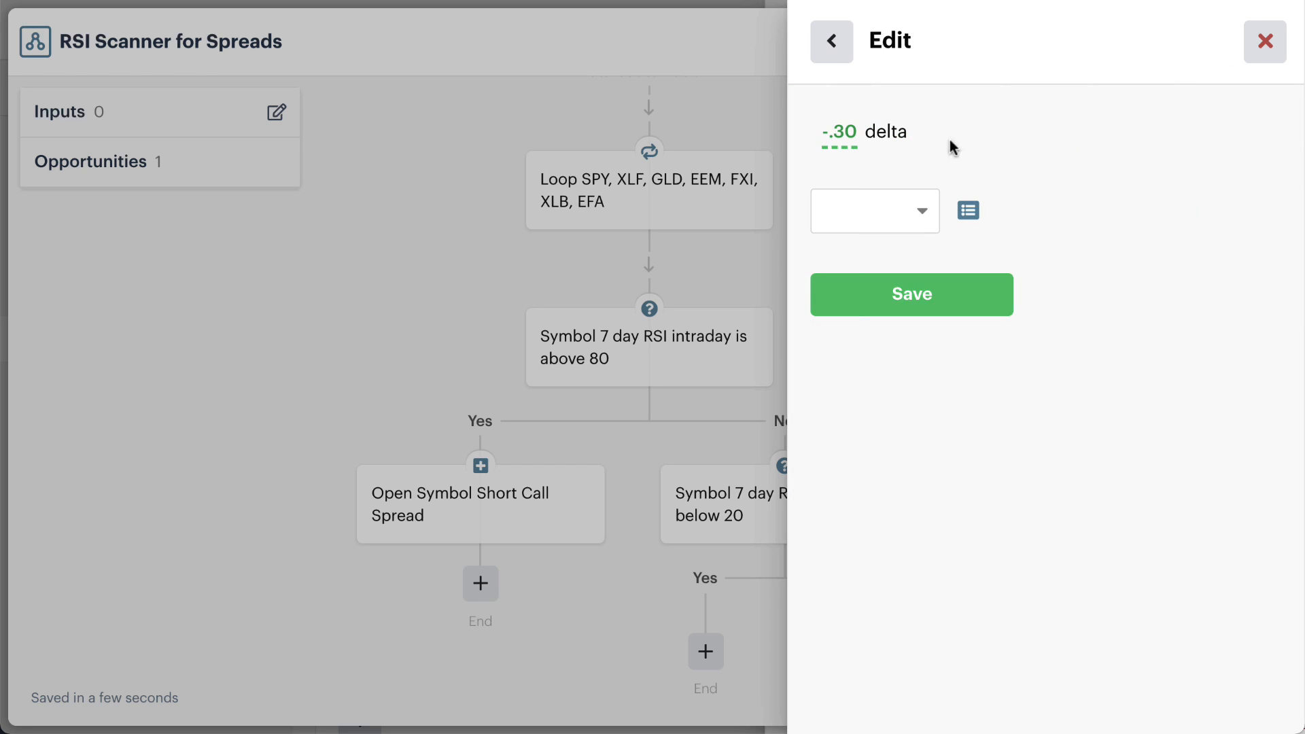
pyautogui.click(868, 203)
pyautogui.click(863, 367)
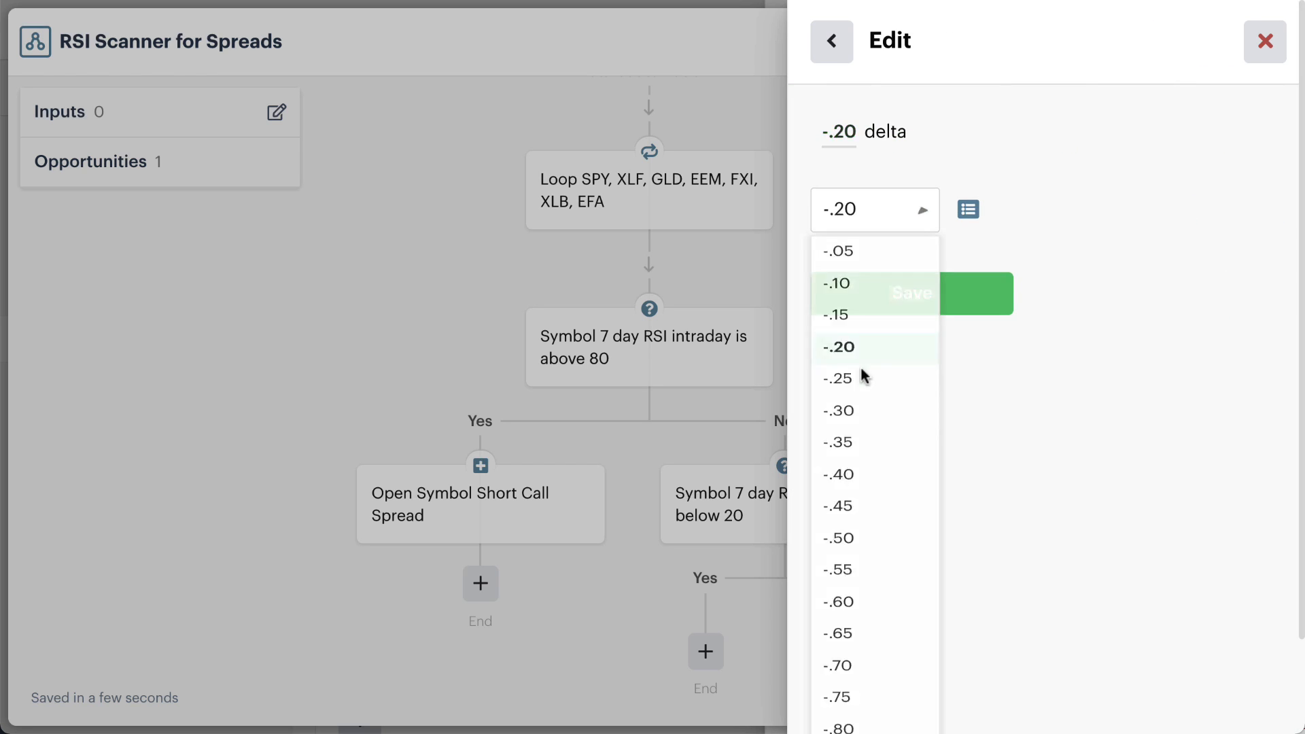
pyautogui.click(898, 292)
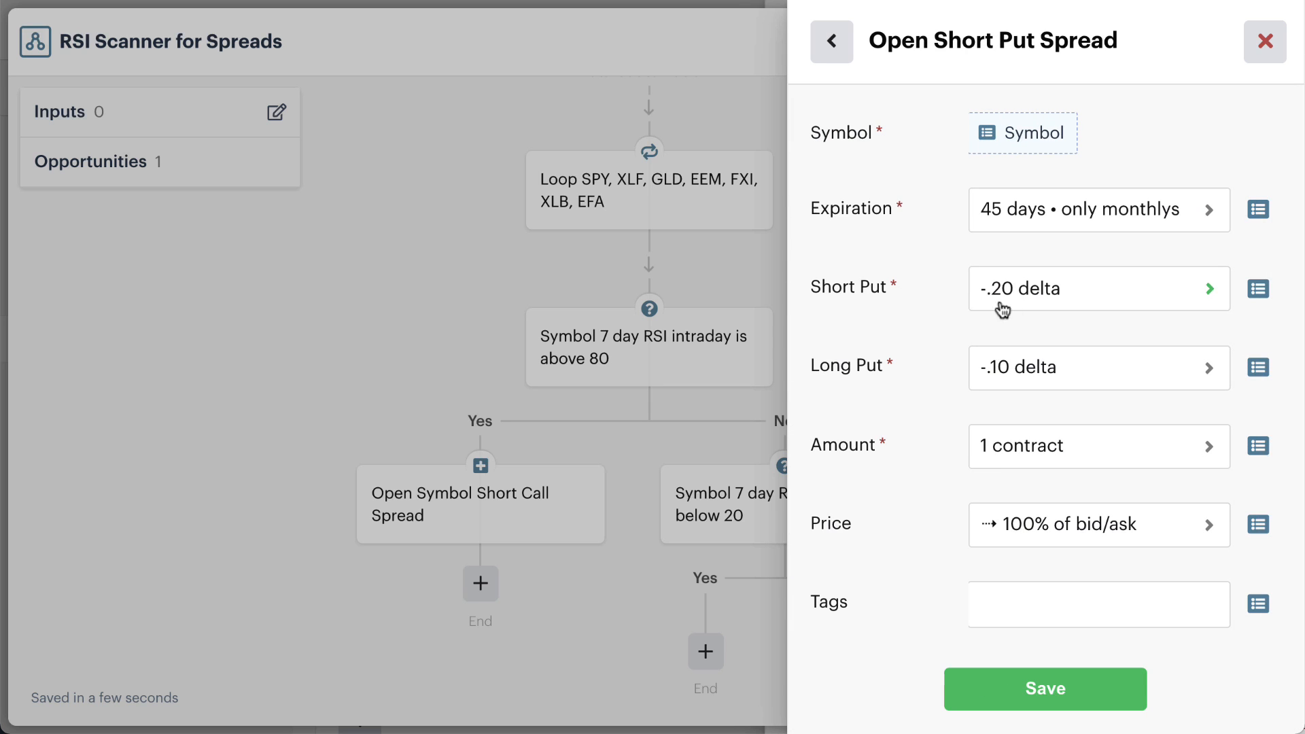
# Step: Set the spread's long put to $2.00 below the short put leg and save it
pyautogui.click(1023, 377)
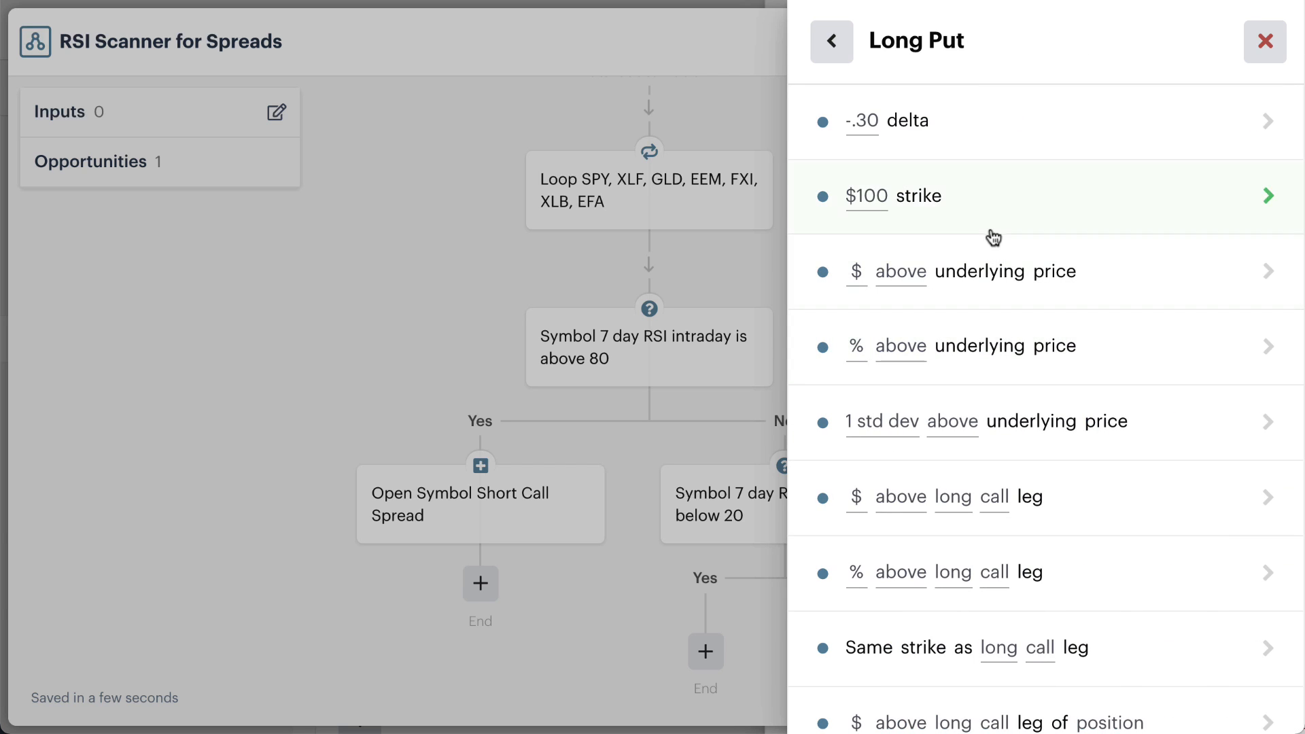
pyautogui.click(1068, 526)
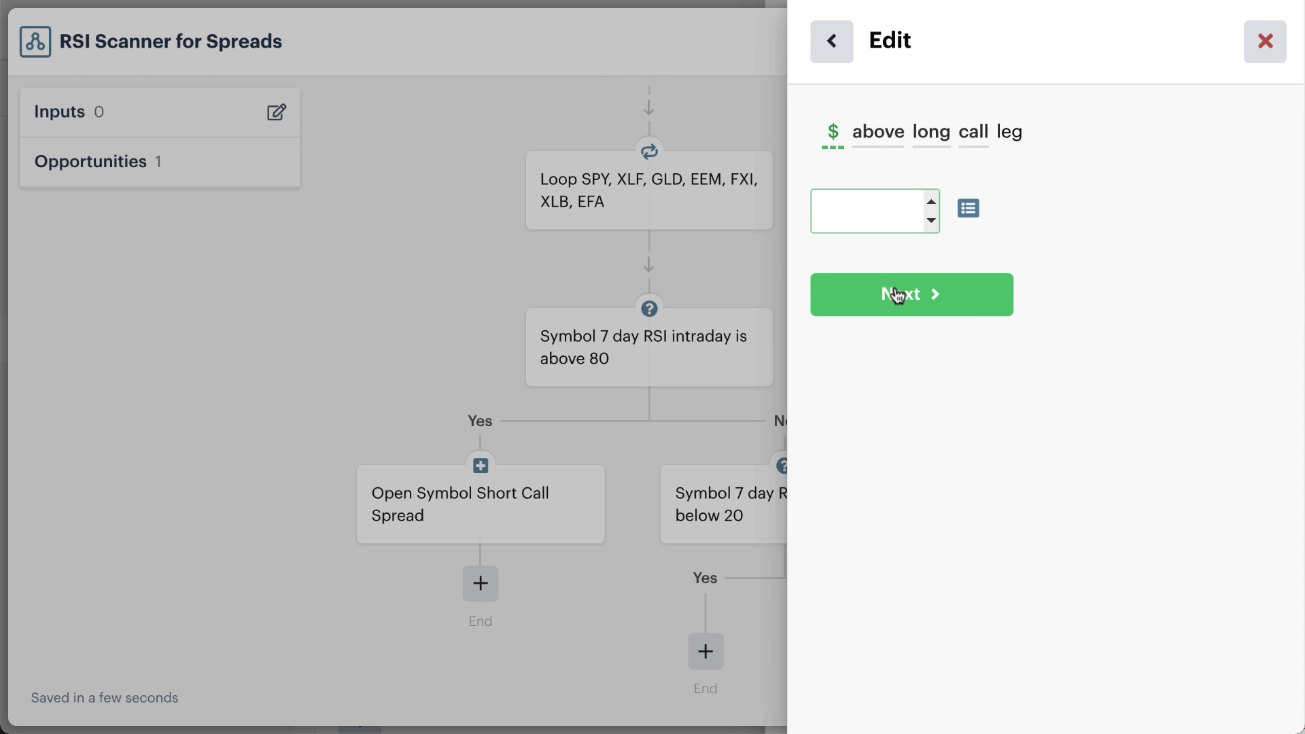
pyautogui.write('2')
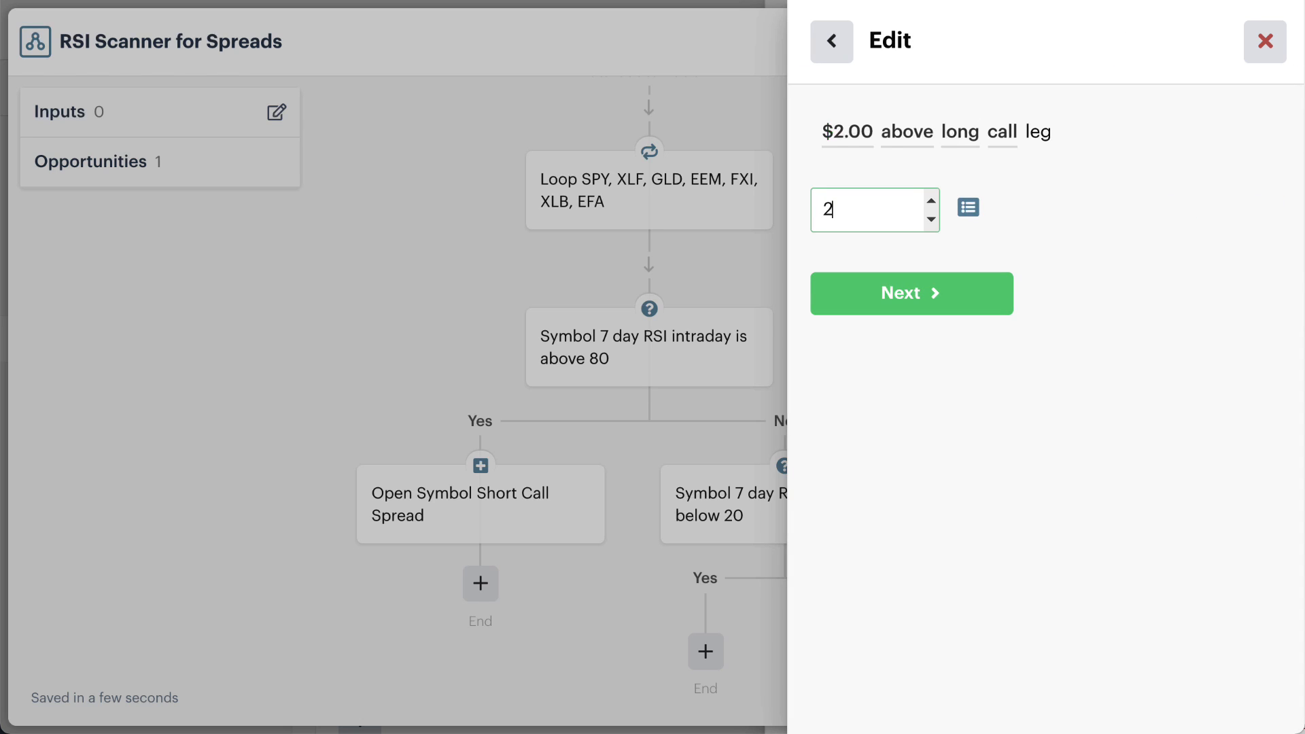
pyautogui.click(917, 140)
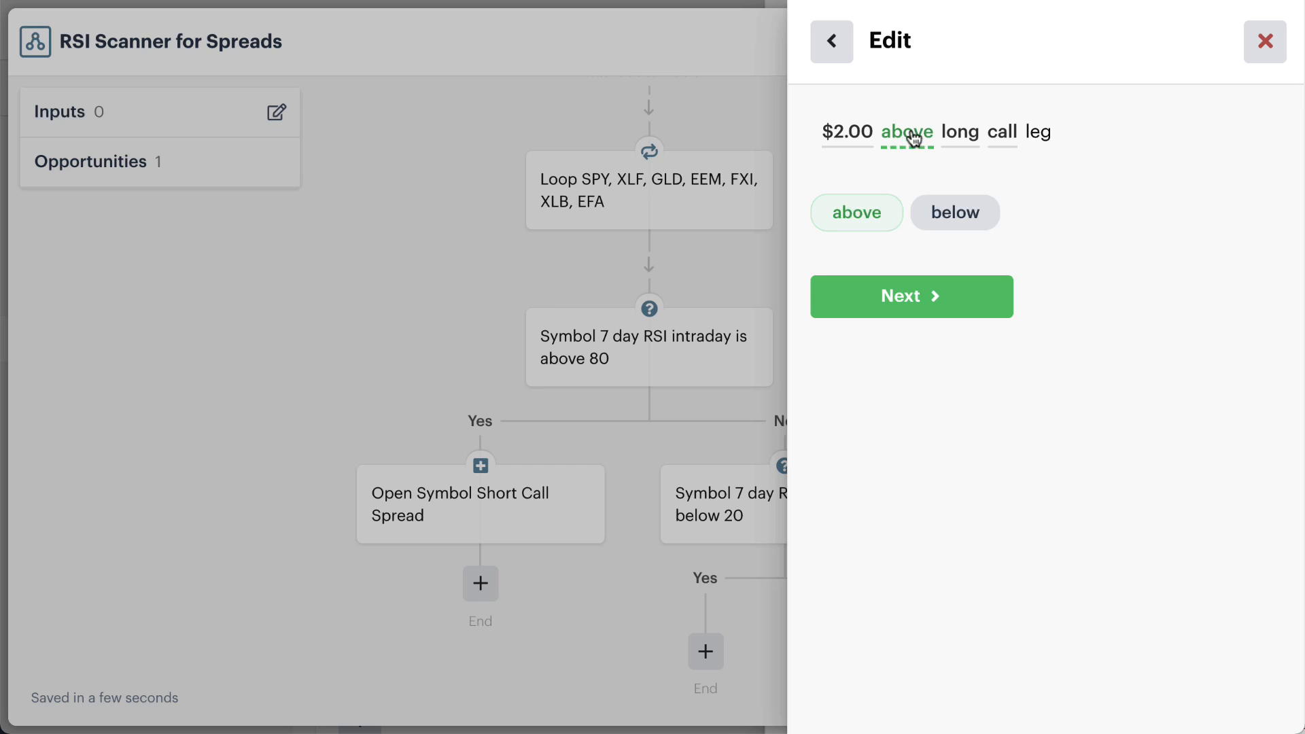
pyautogui.click(944, 215)
pyautogui.click(959, 138)
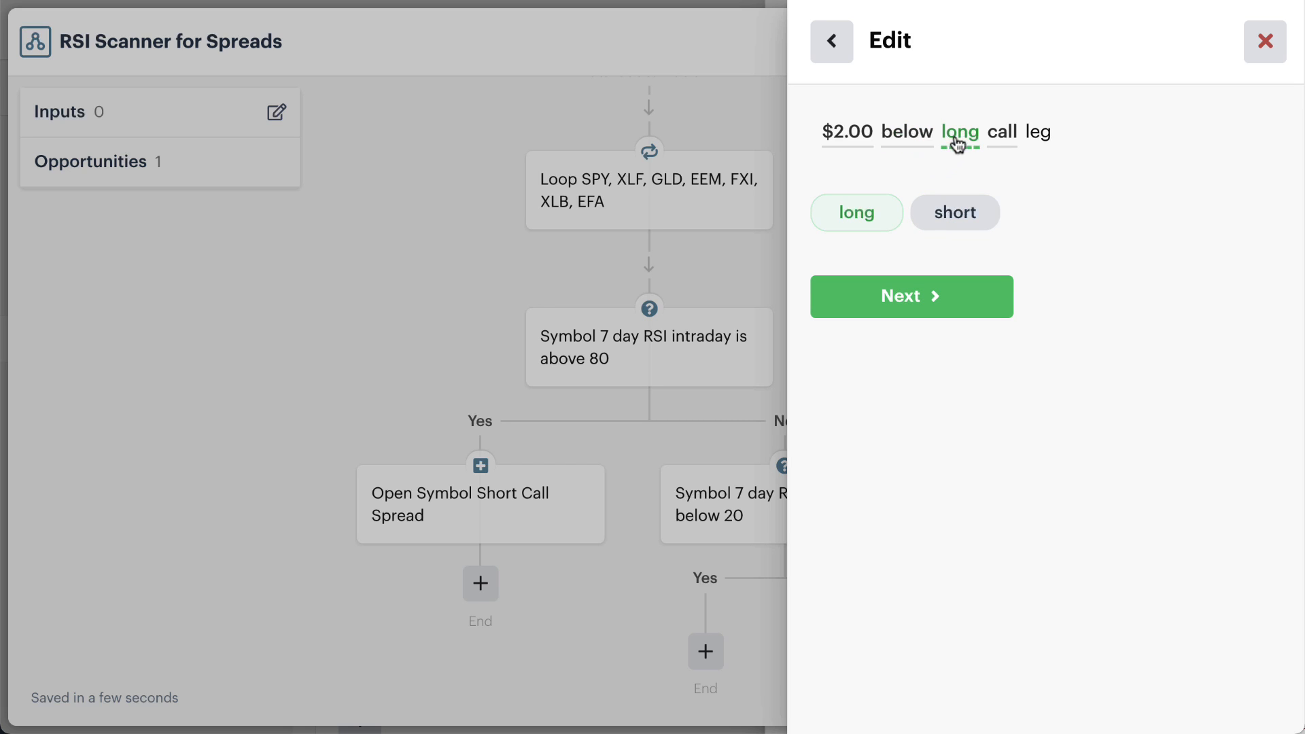
pyautogui.click(941, 218)
pyautogui.click(1004, 138)
pyautogui.click(951, 213)
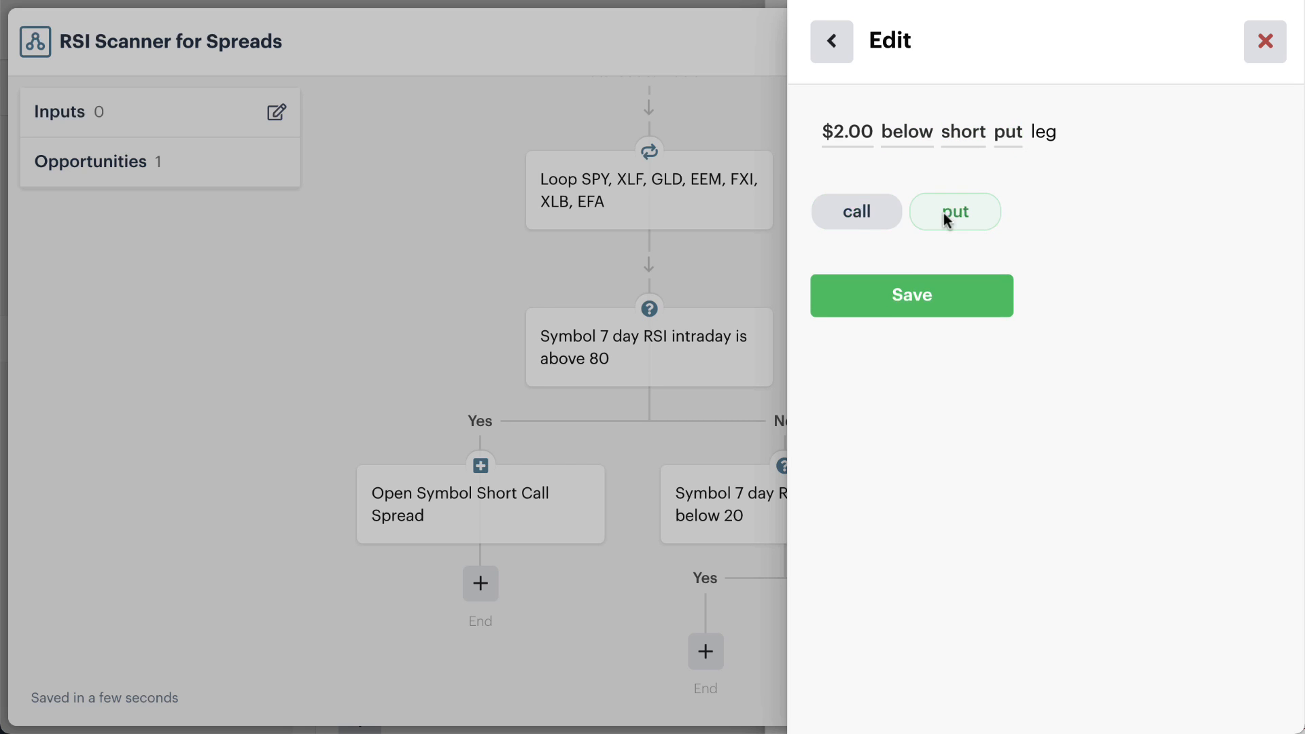
pyautogui.click(914, 299)
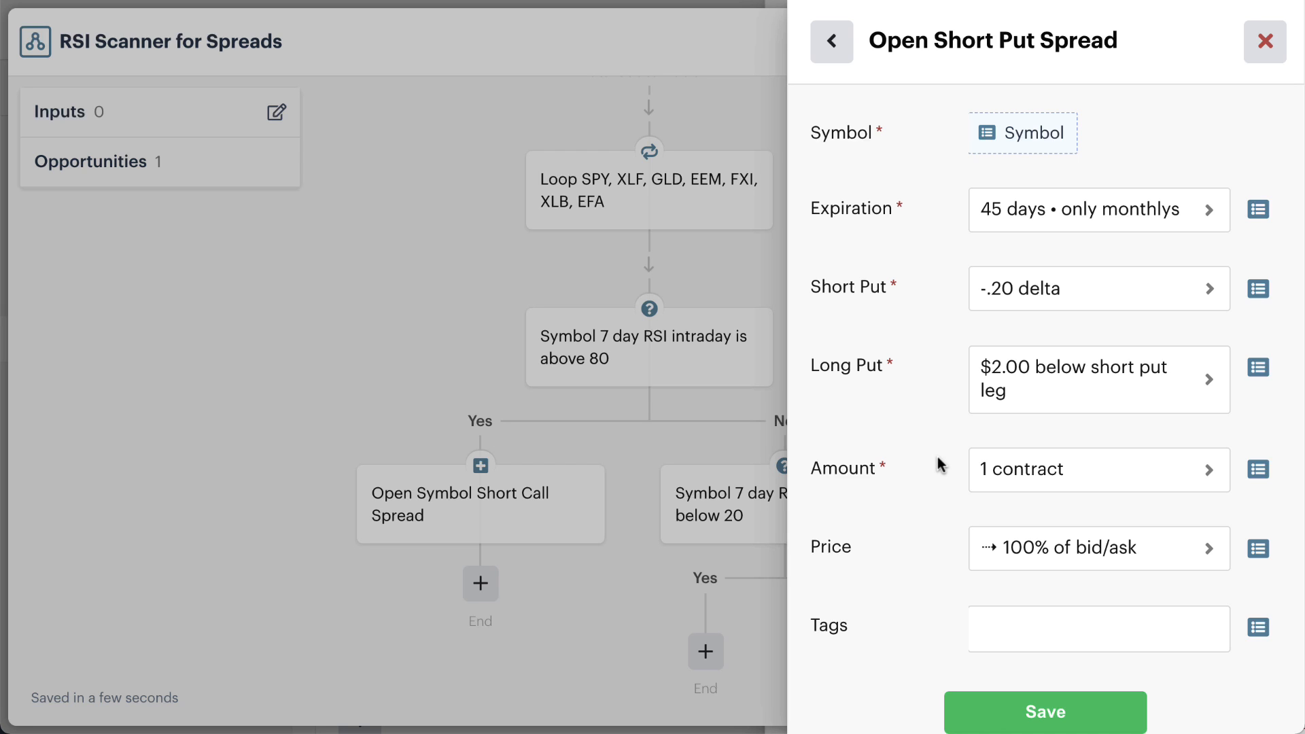
# Step: Set the short put spread's price to Patient SmartPricing with a final price of 65% of the bid/ask spread and save the price
pyautogui.click(1008, 562)
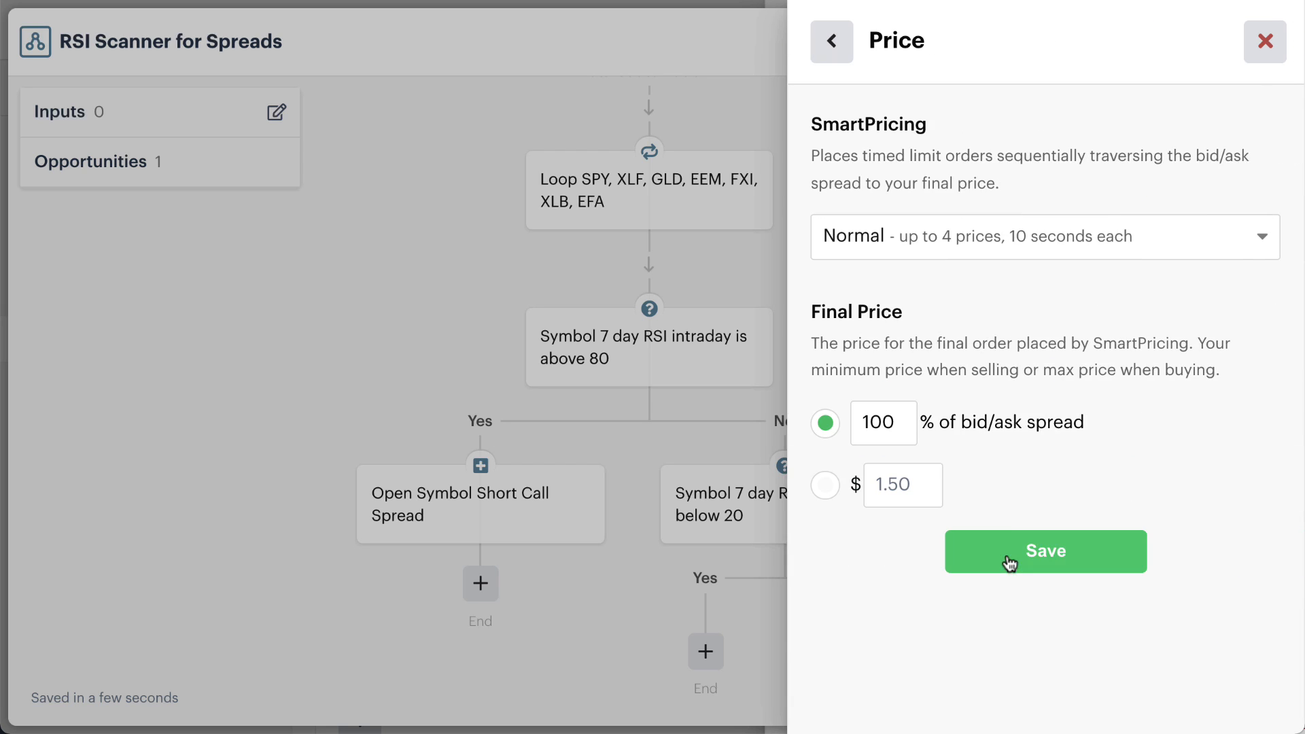
pyautogui.click(1004, 233)
pyautogui.click(972, 380)
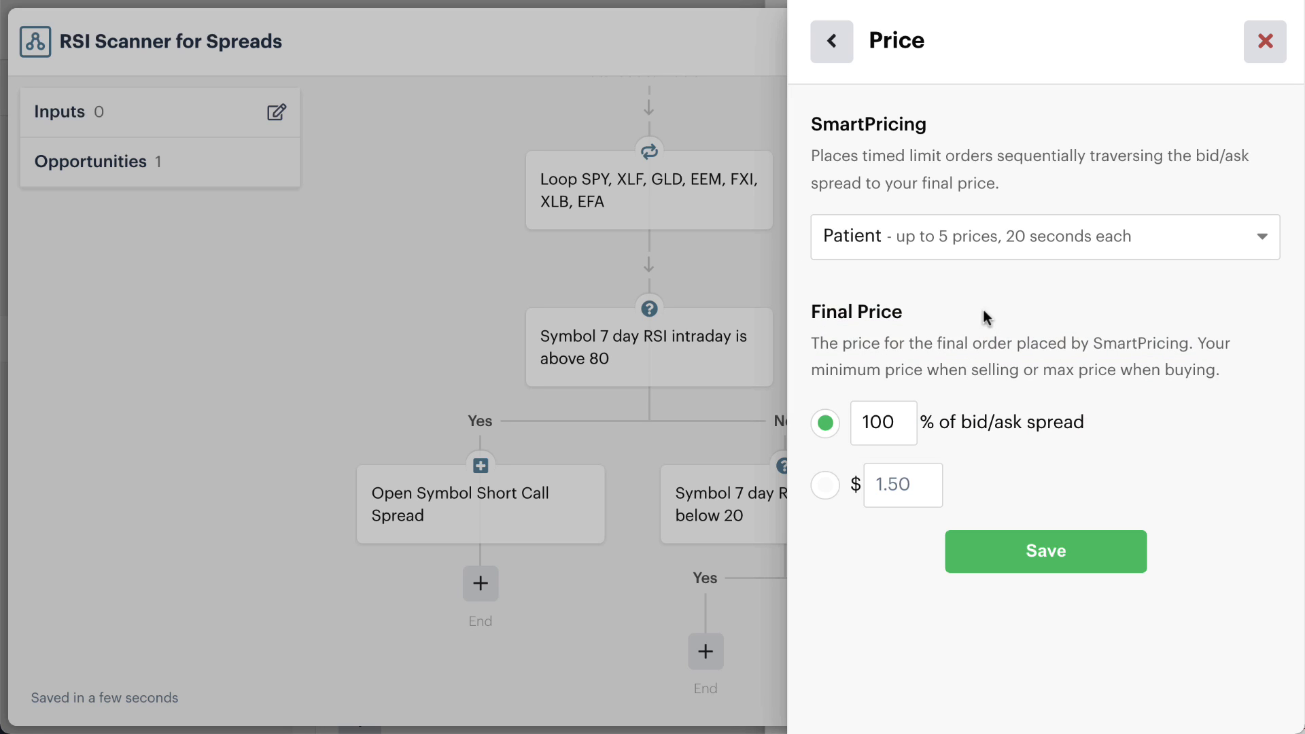
pyautogui.doubleClick(885, 423)
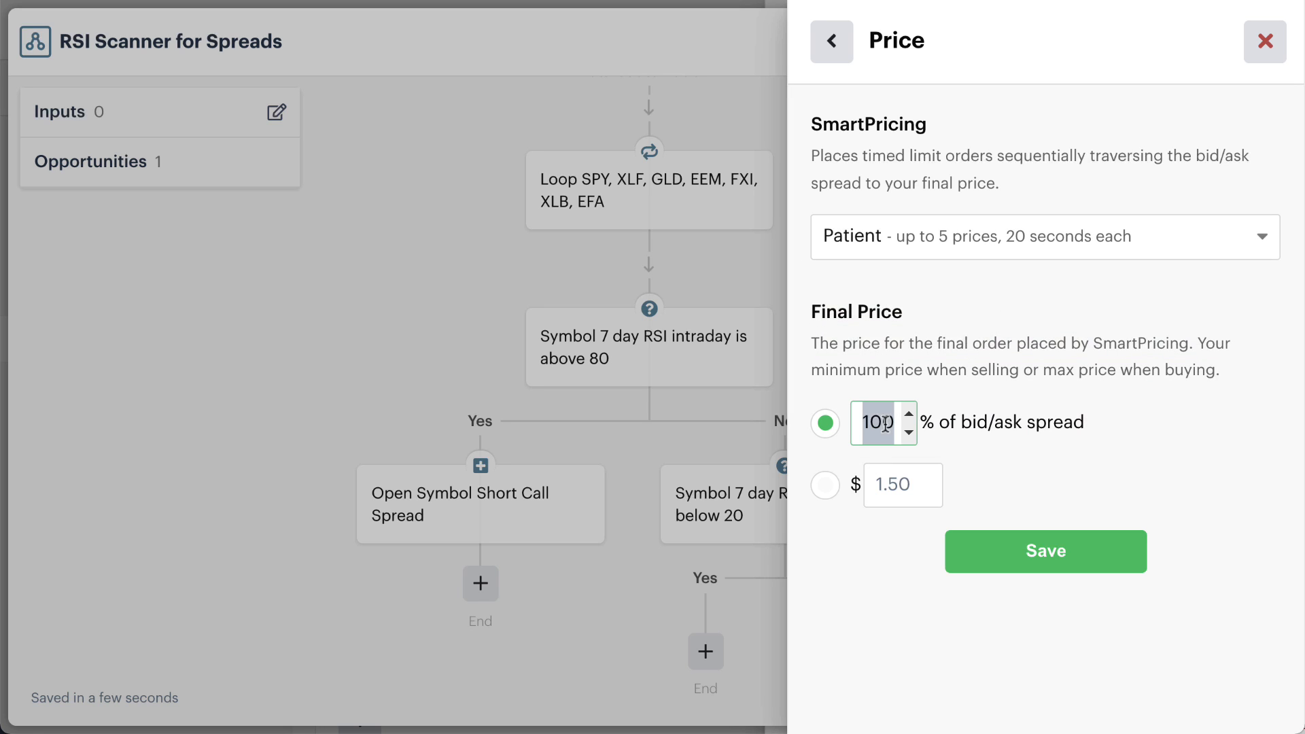
pyautogui.write('65')
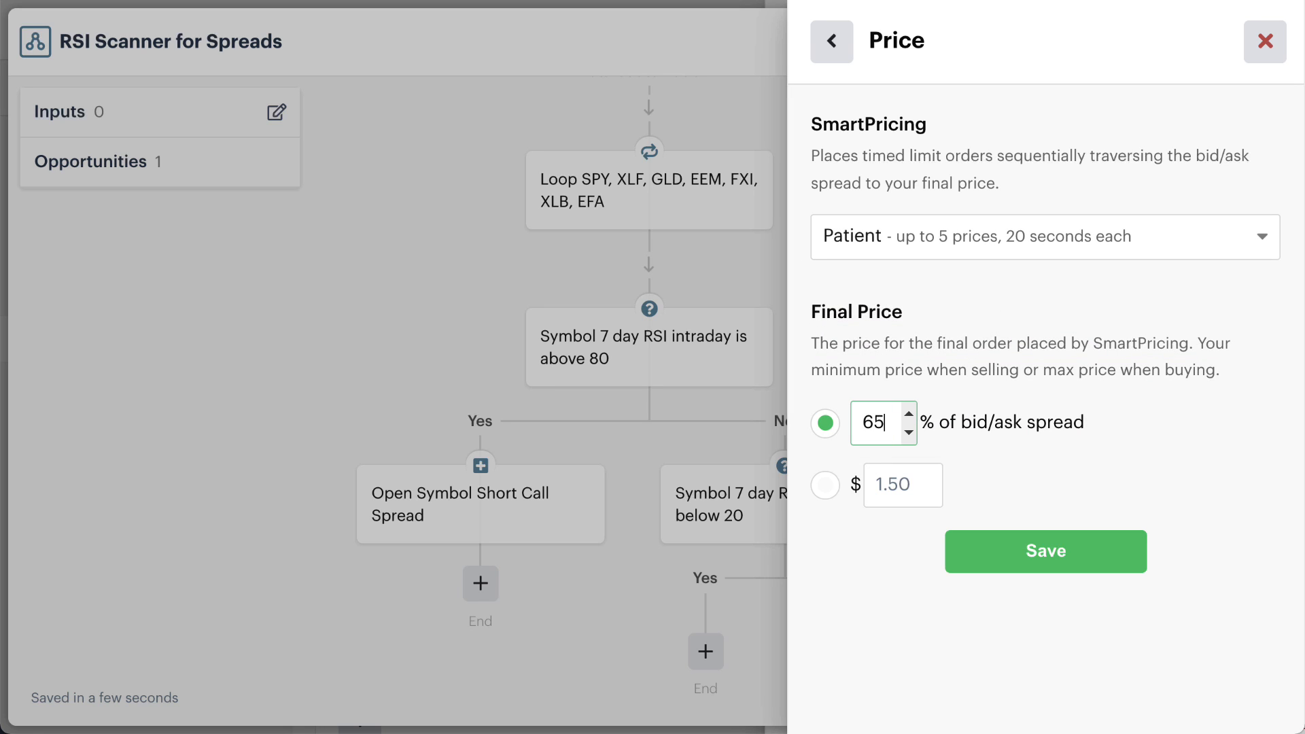
pyautogui.click(1011, 562)
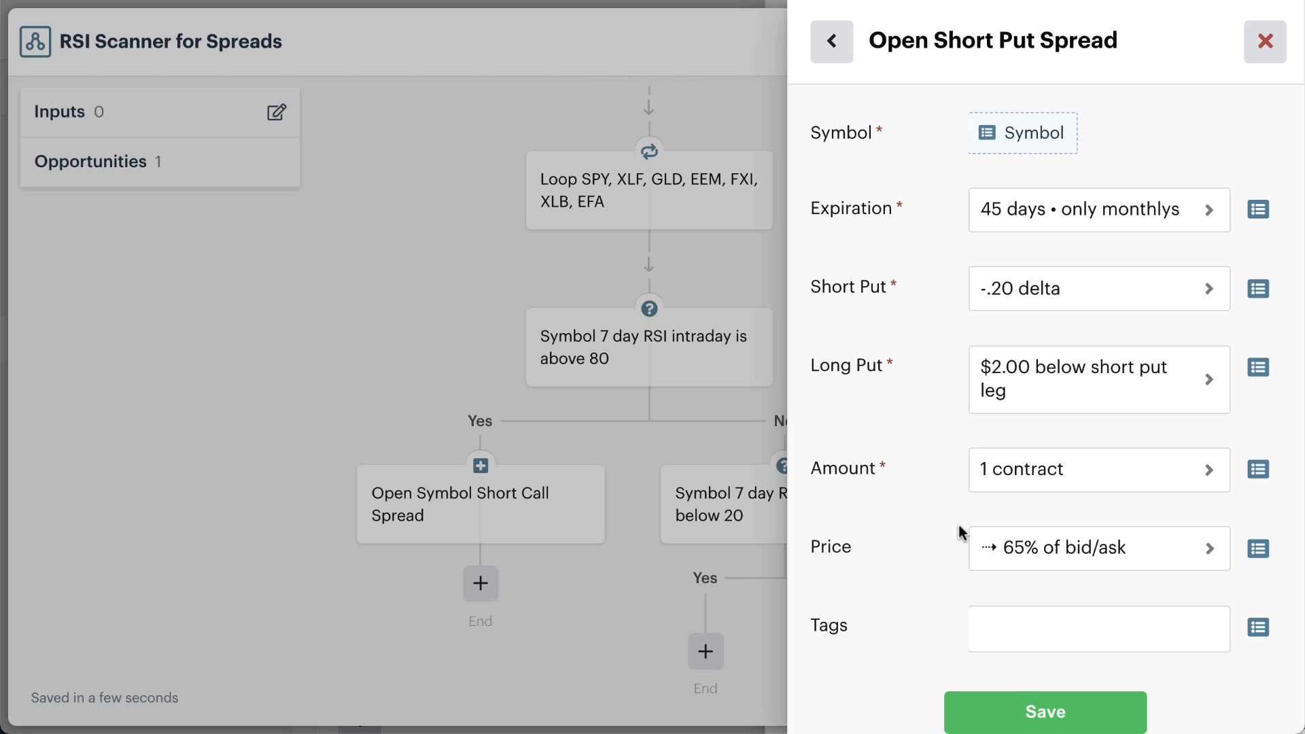
pyautogui.scroll(-1, 958, 532)
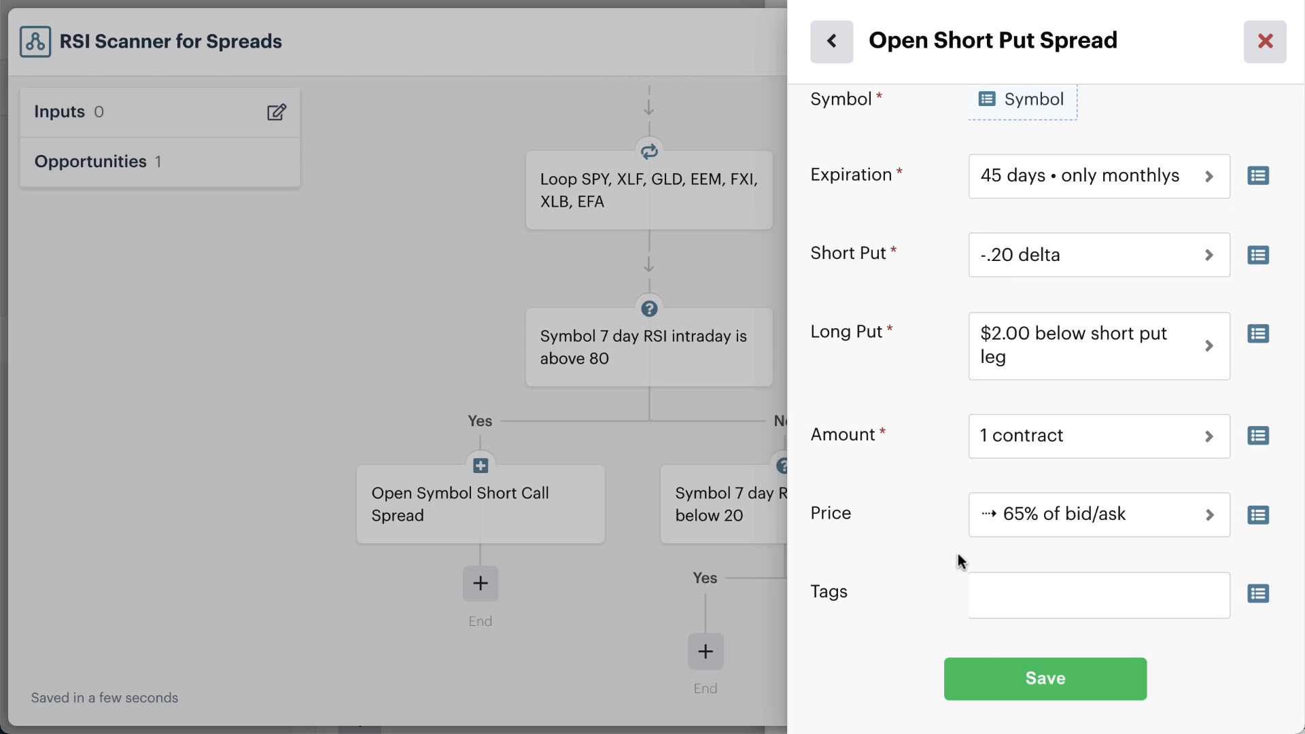
# Step: Save the Open Short Put Spread action on the below-20 RSI decision's Yes path and review the resulting flow
pyautogui.click(983, 677)
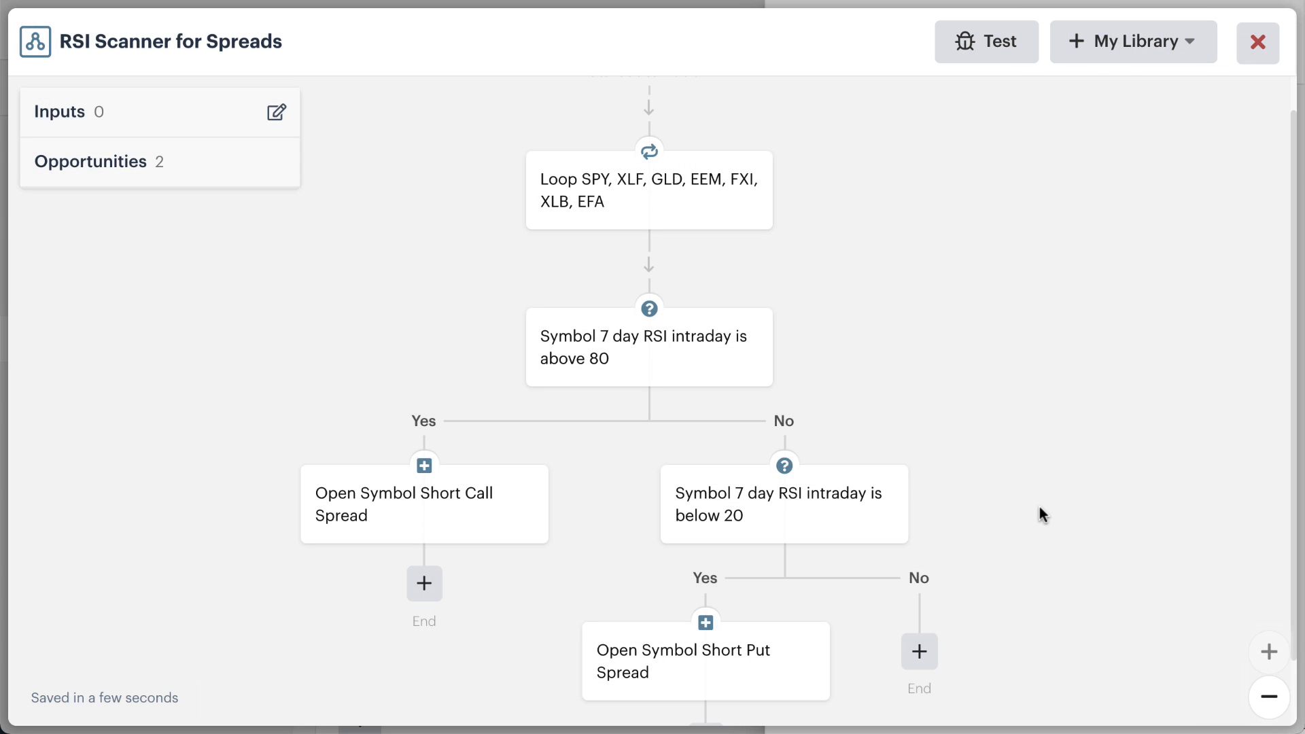
pyautogui.scroll(-1, 1040, 507)
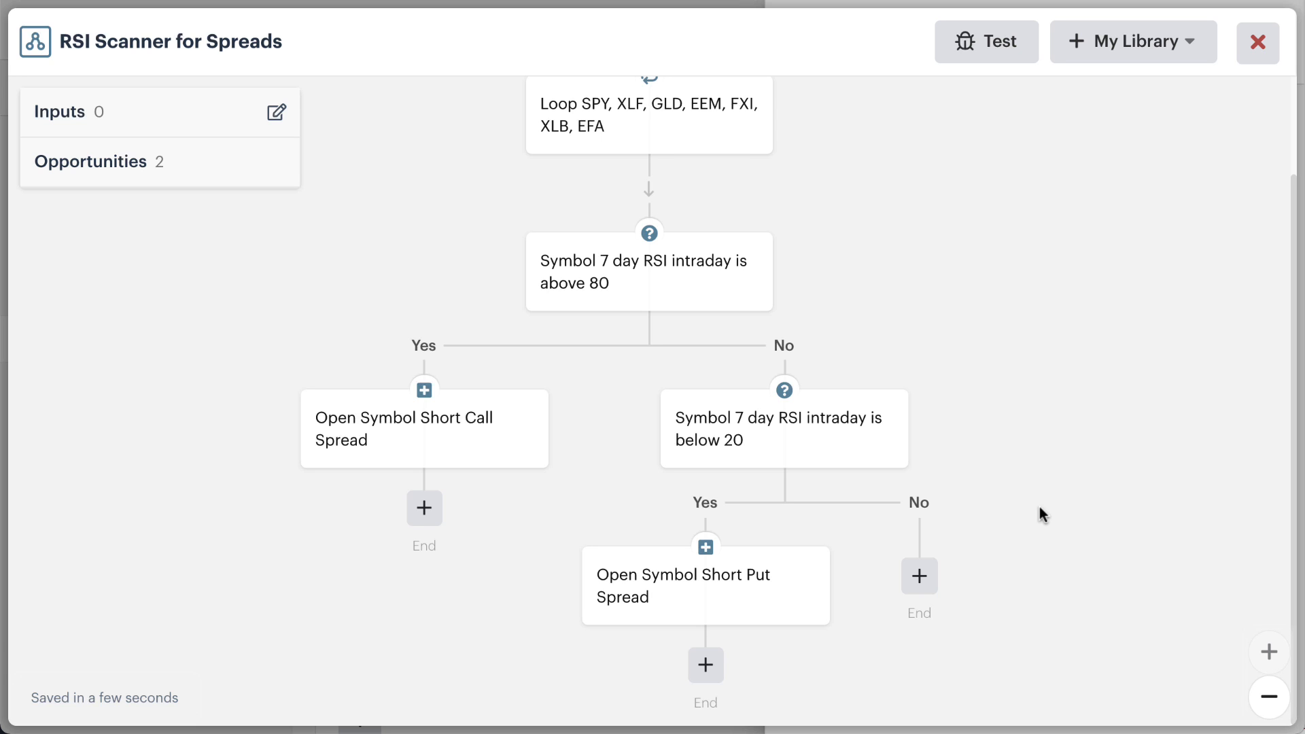
pyautogui.scroll(2, 958, 434)
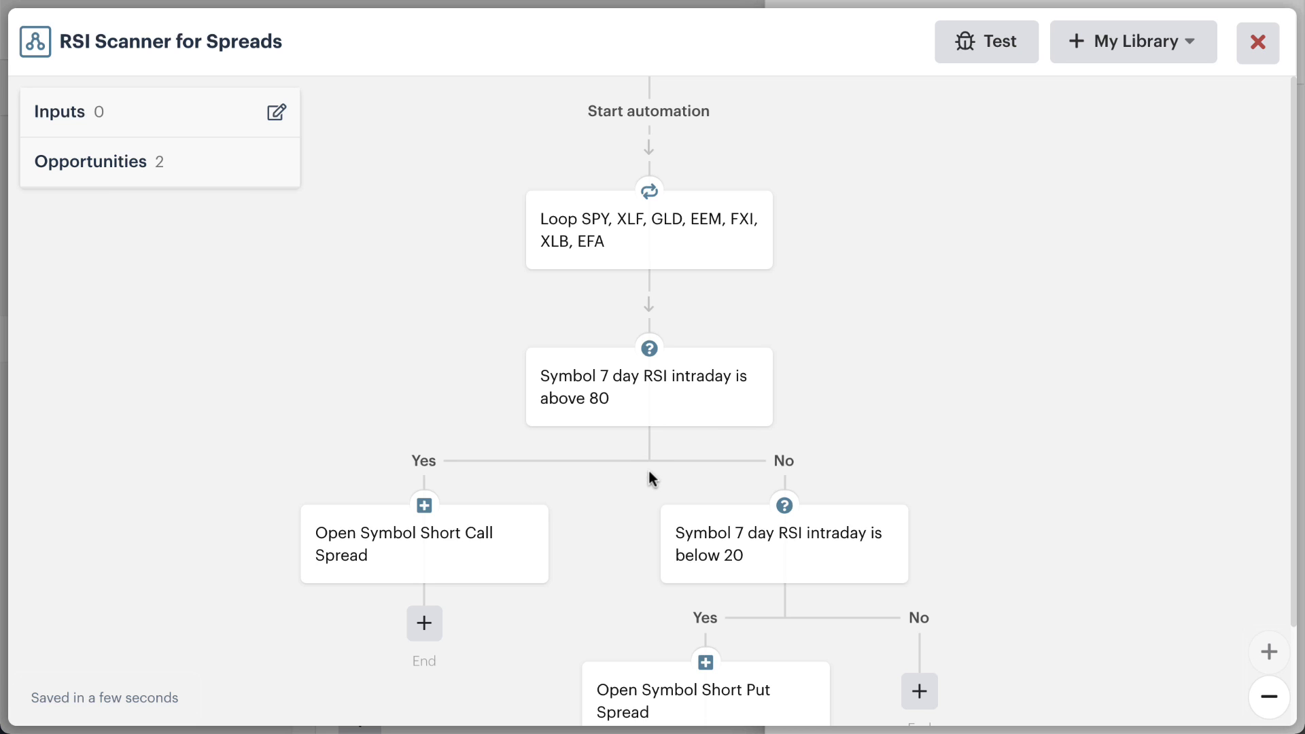
pyautogui.scroll(-3, 929, 477)
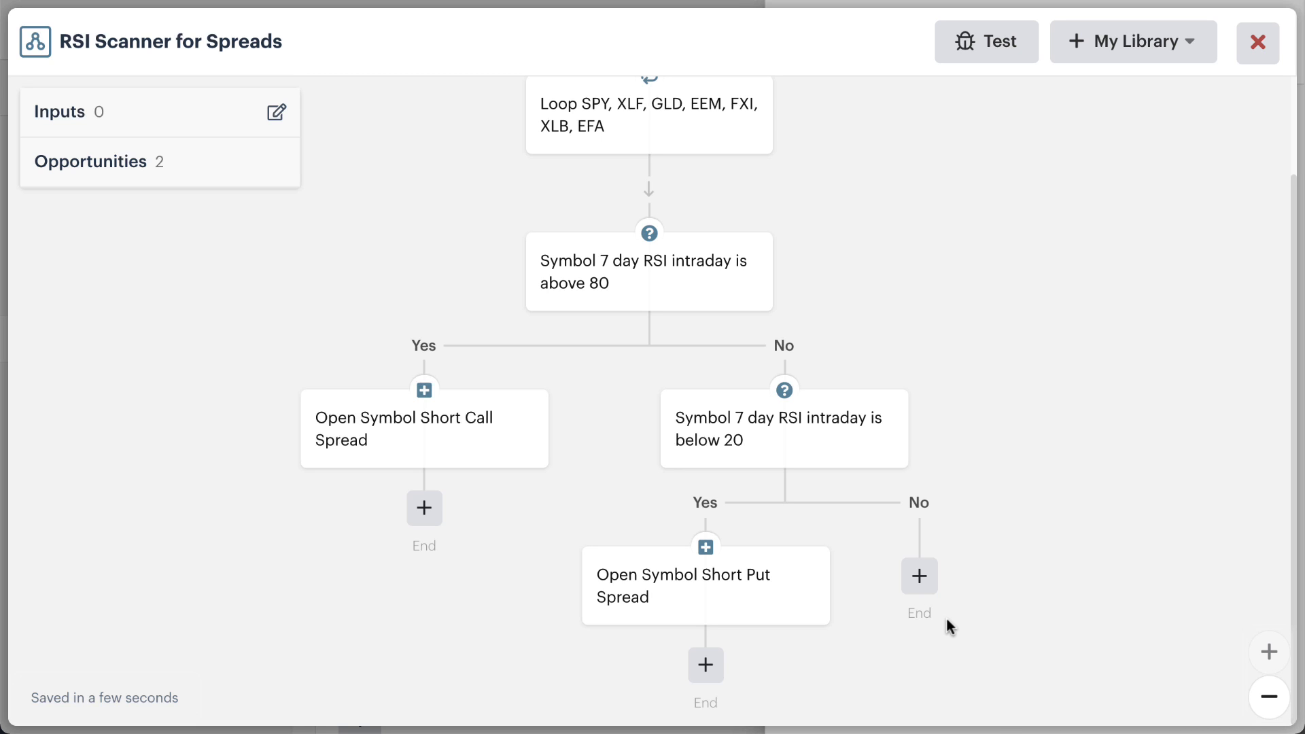
pyautogui.scroll(3, 928, 320)
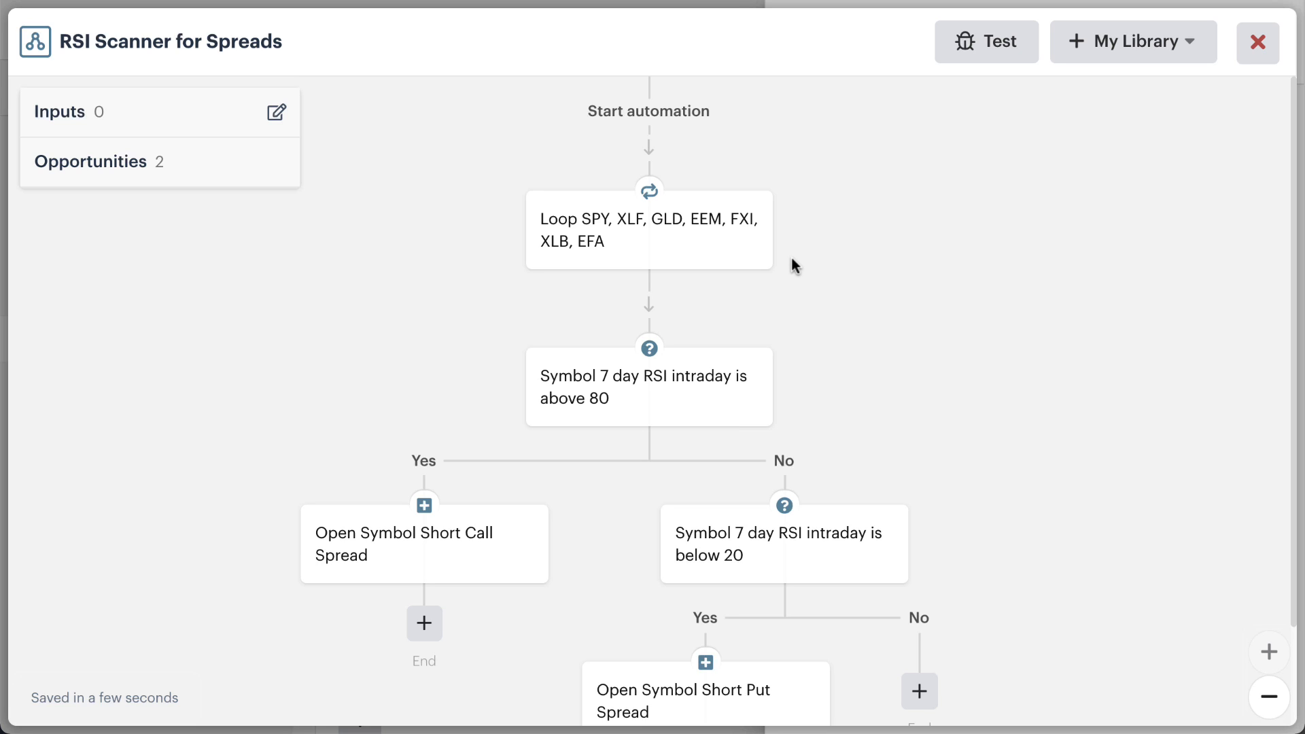
# Step: Precede the RSI above 80 decision with a new decision based on the bot's number of positions with a symbol
pyautogui.click(747, 375)
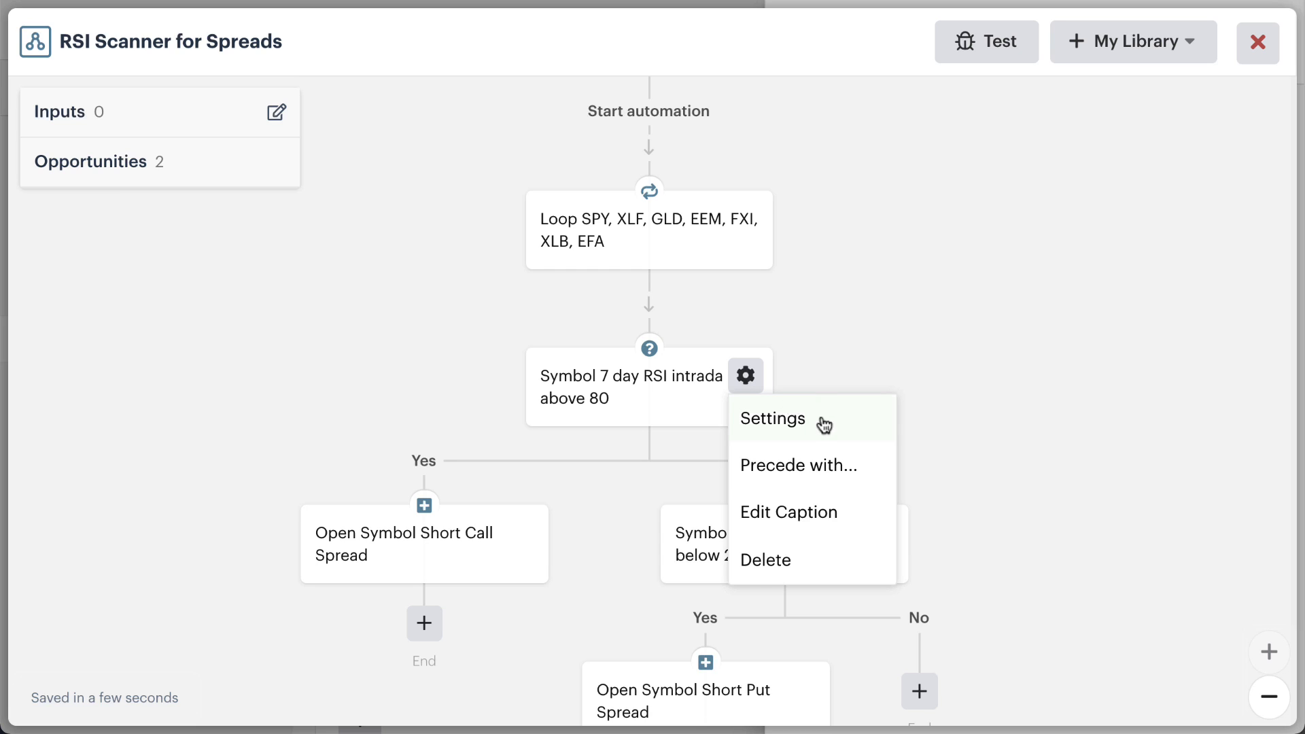
pyautogui.click(875, 469)
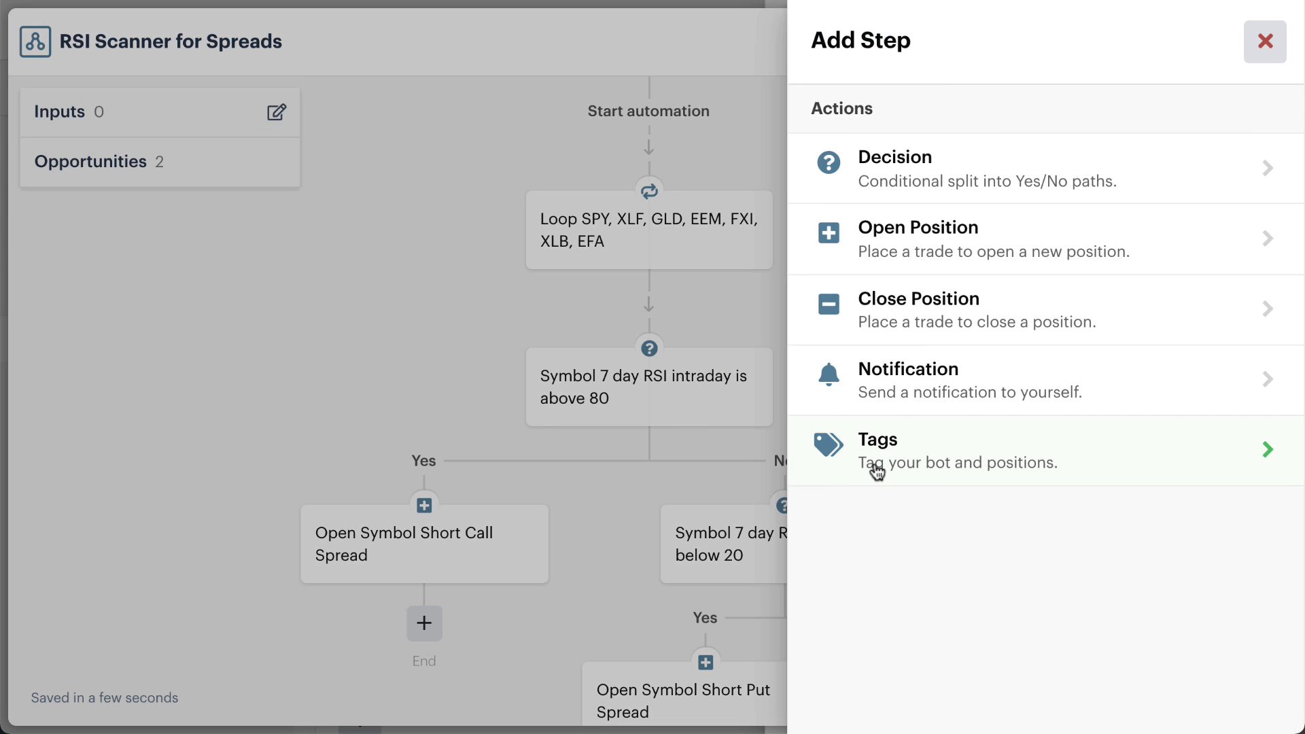
pyautogui.click(1141, 173)
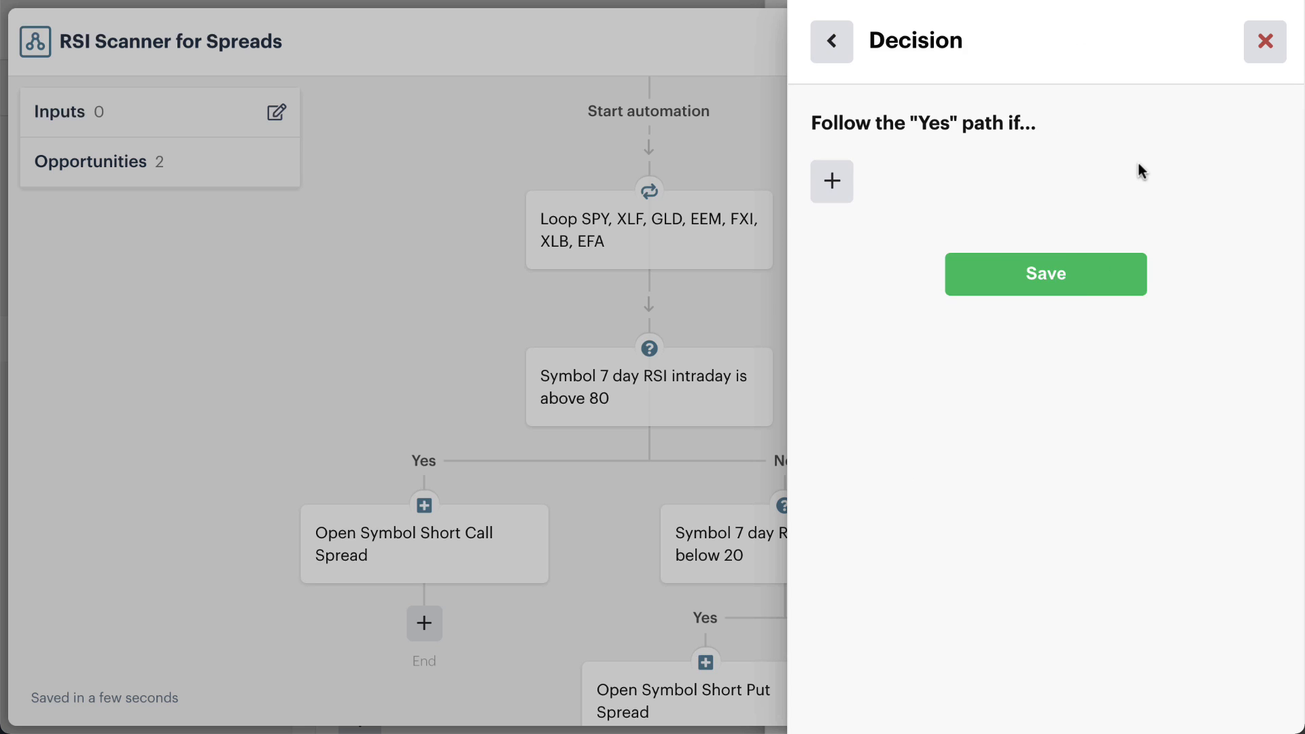
pyautogui.click(833, 182)
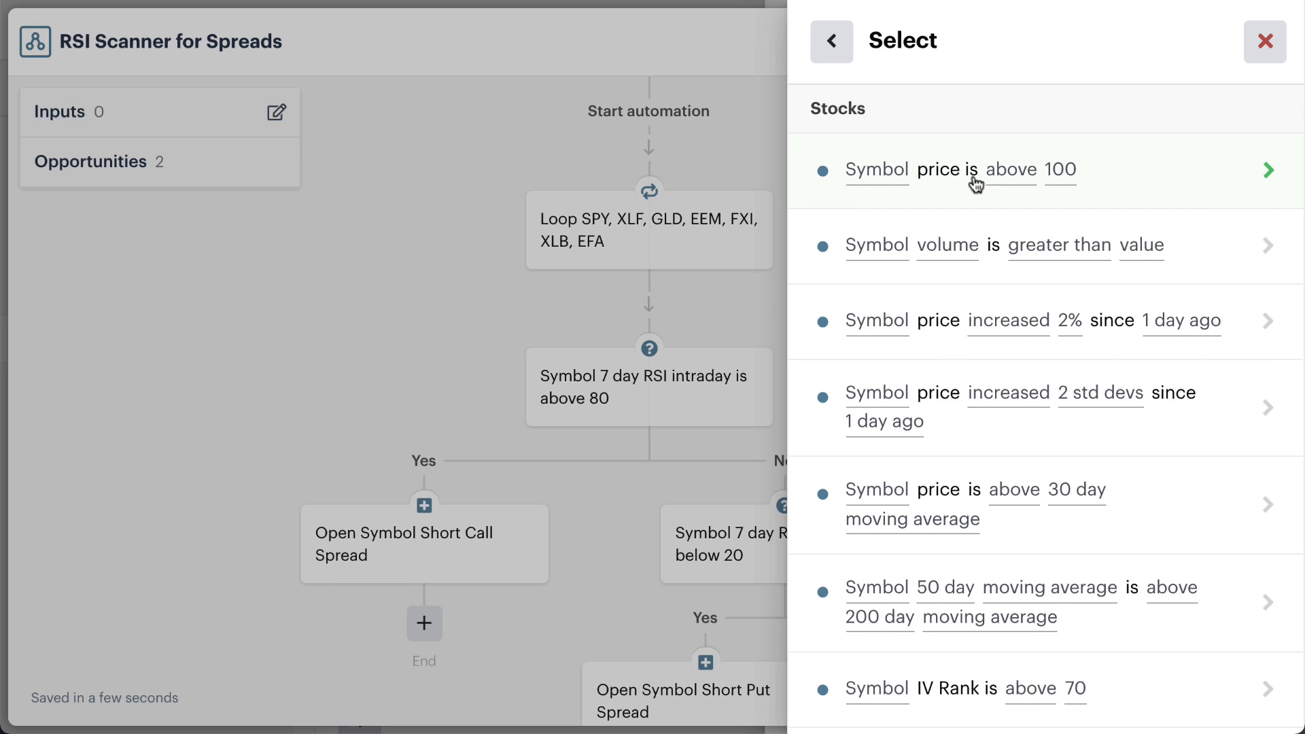
pyautogui.scroll(-3, 976, 184)
pyautogui.scroll(-8, 975, 184)
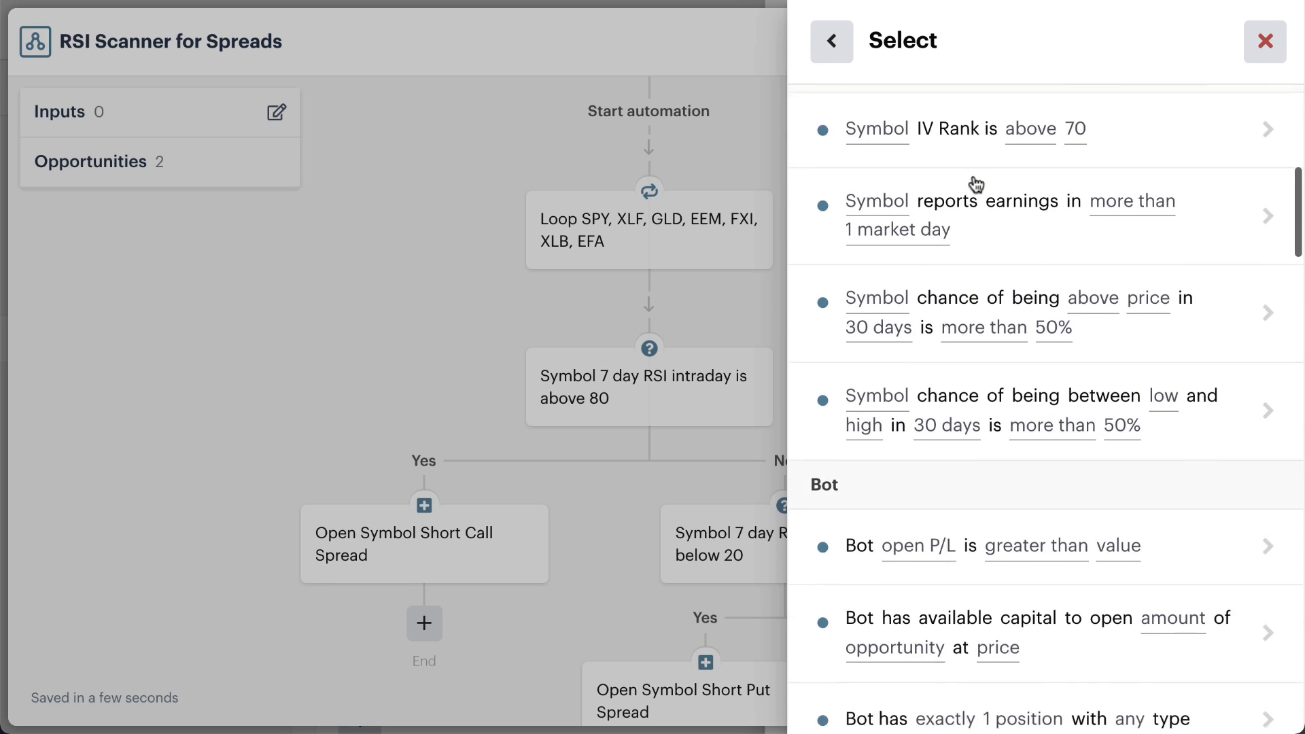
pyautogui.scroll(-1, 976, 184)
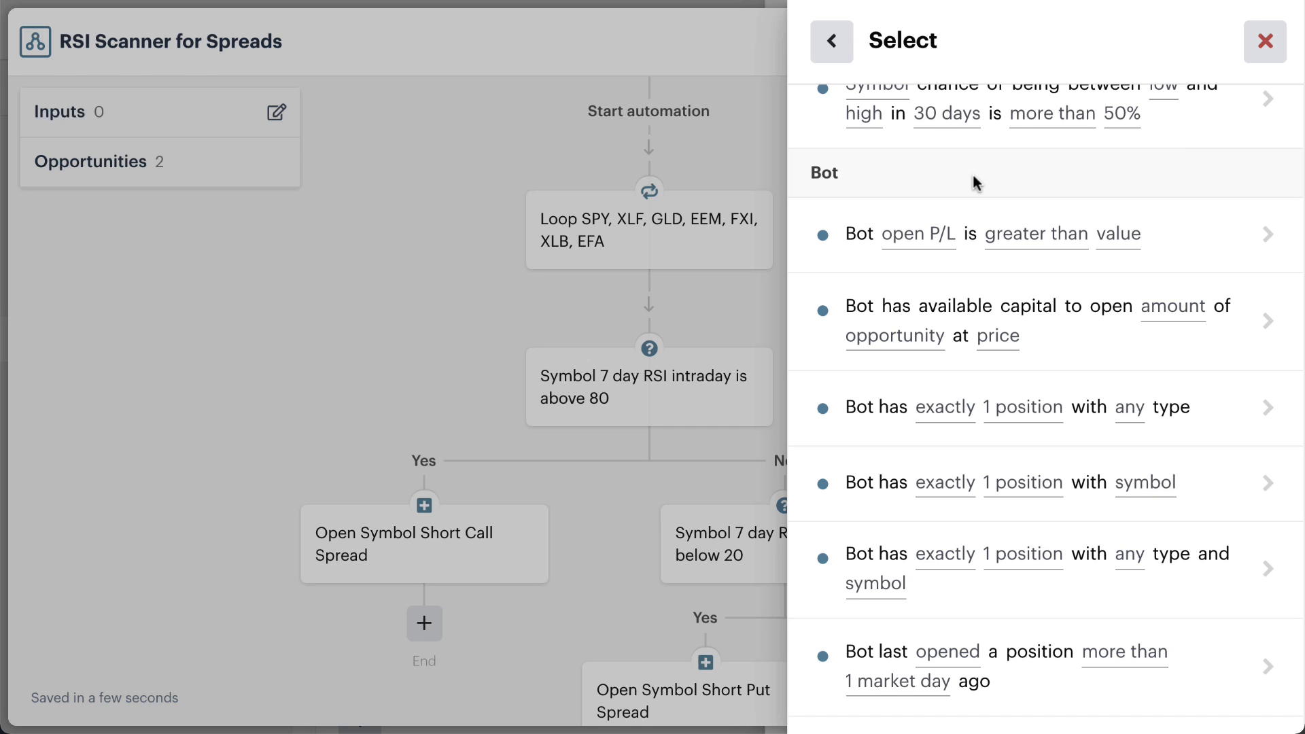
pyautogui.scroll(-1, 973, 178)
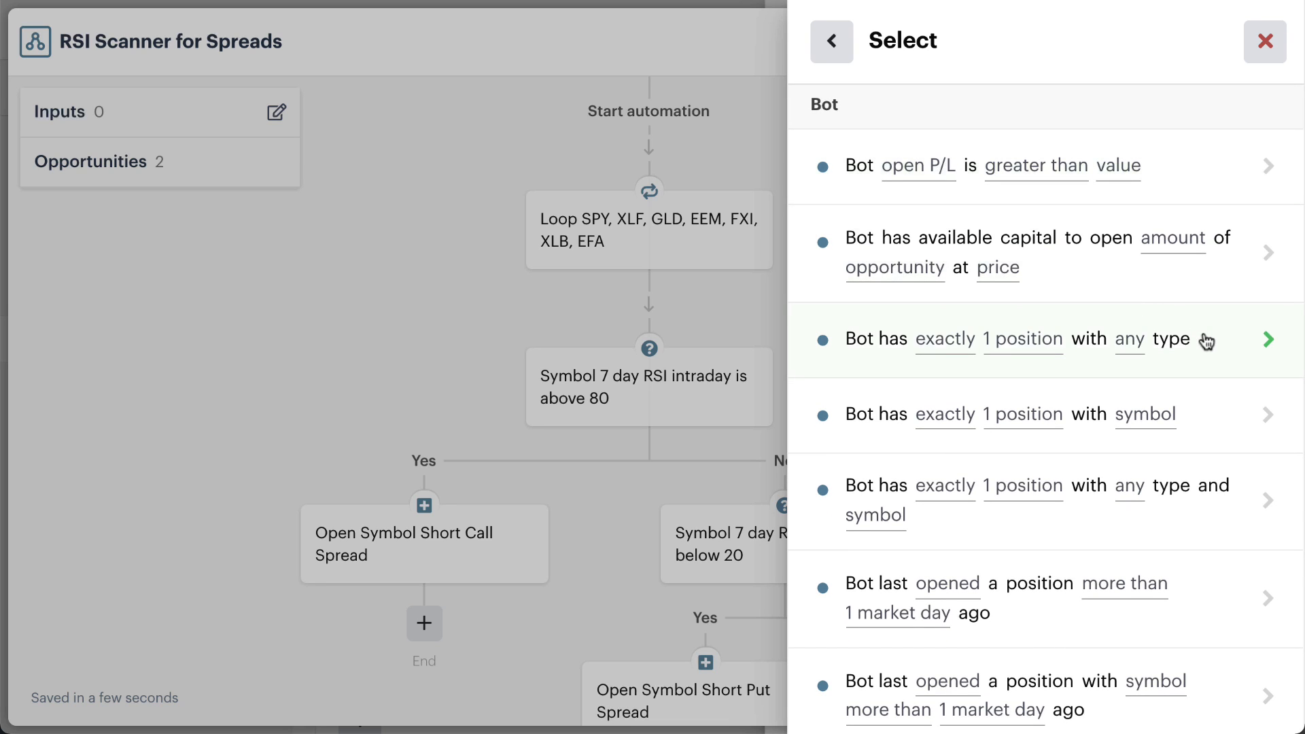
pyautogui.click(1216, 421)
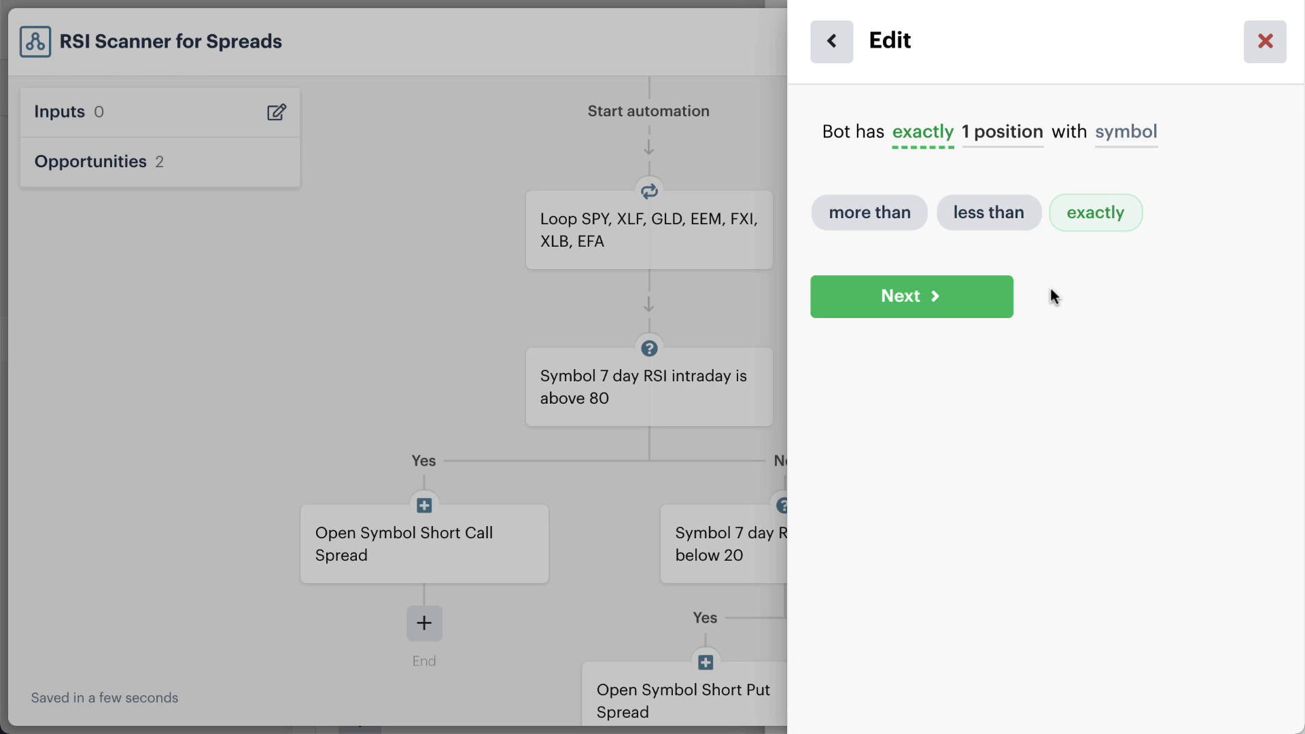
# Step: Set the condition to exactly 0 positions with the loop's Symbol and save it
pyautogui.click(1017, 134)
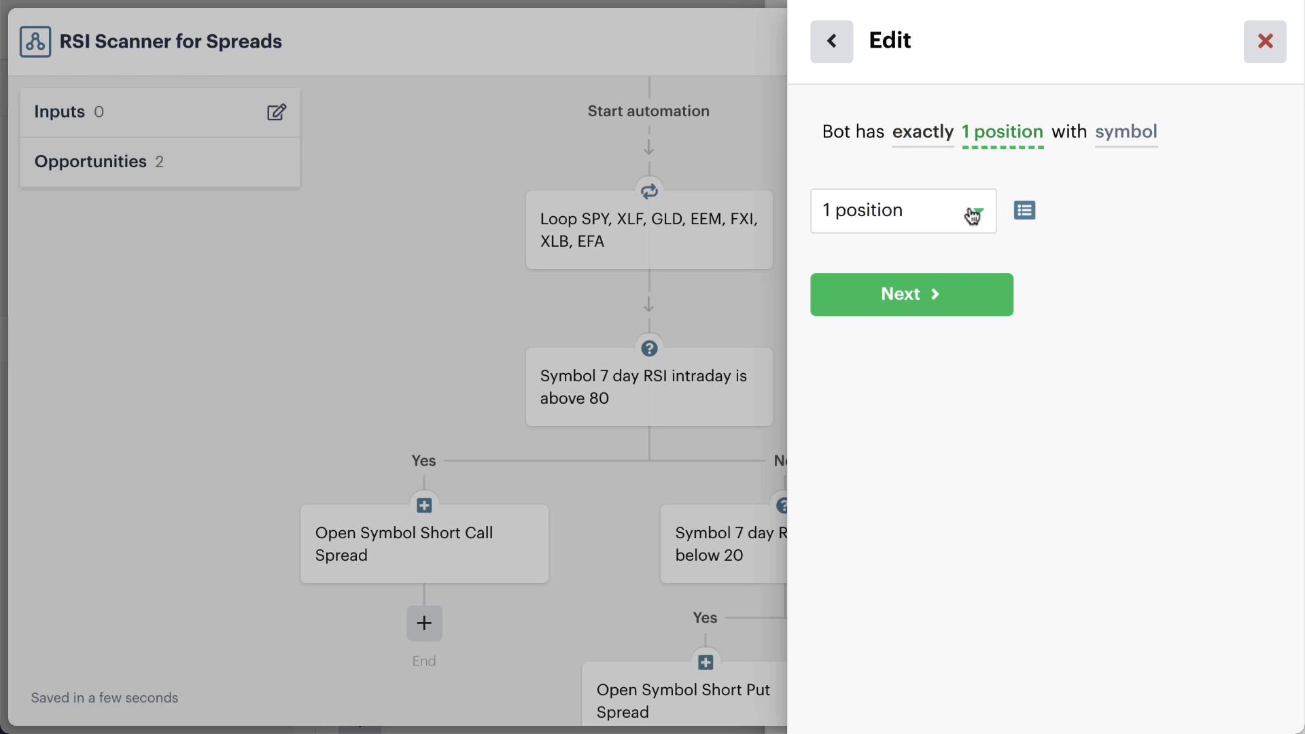
pyautogui.click(888, 210)
pyautogui.click(928, 265)
pyautogui.click(1147, 138)
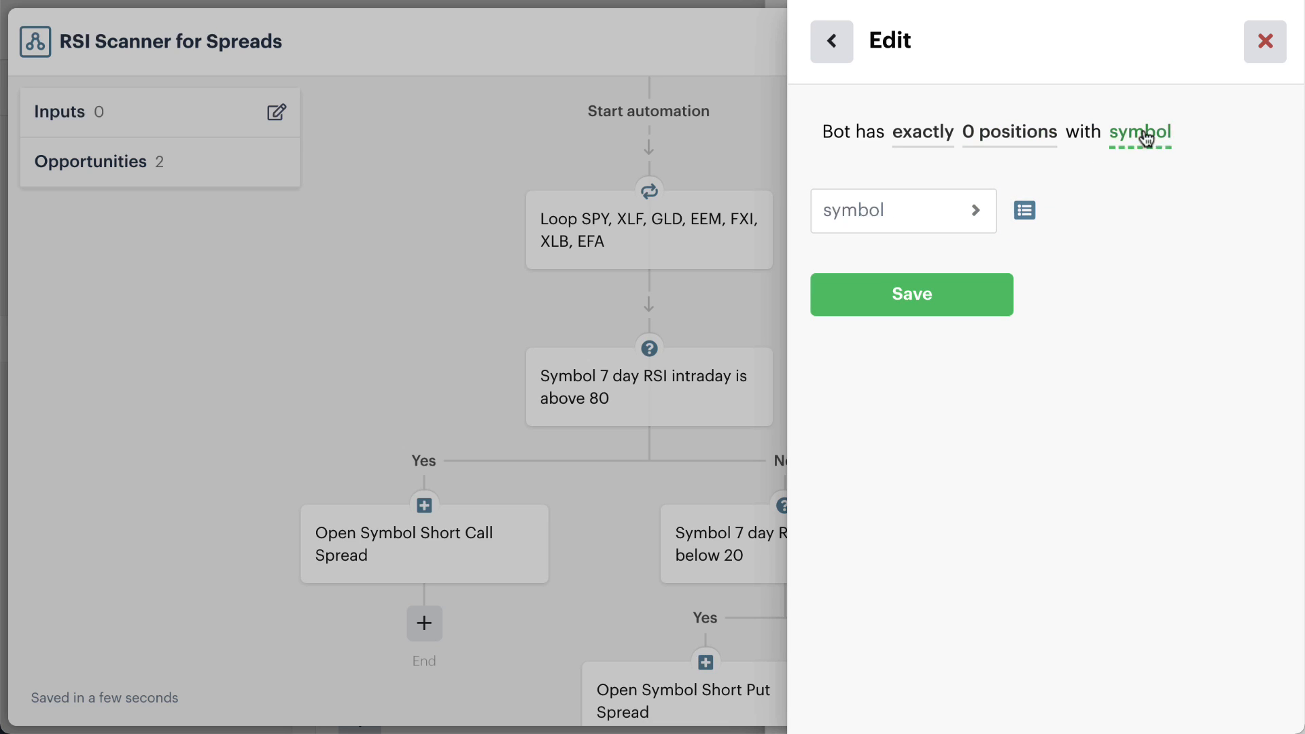
pyautogui.click(1023, 209)
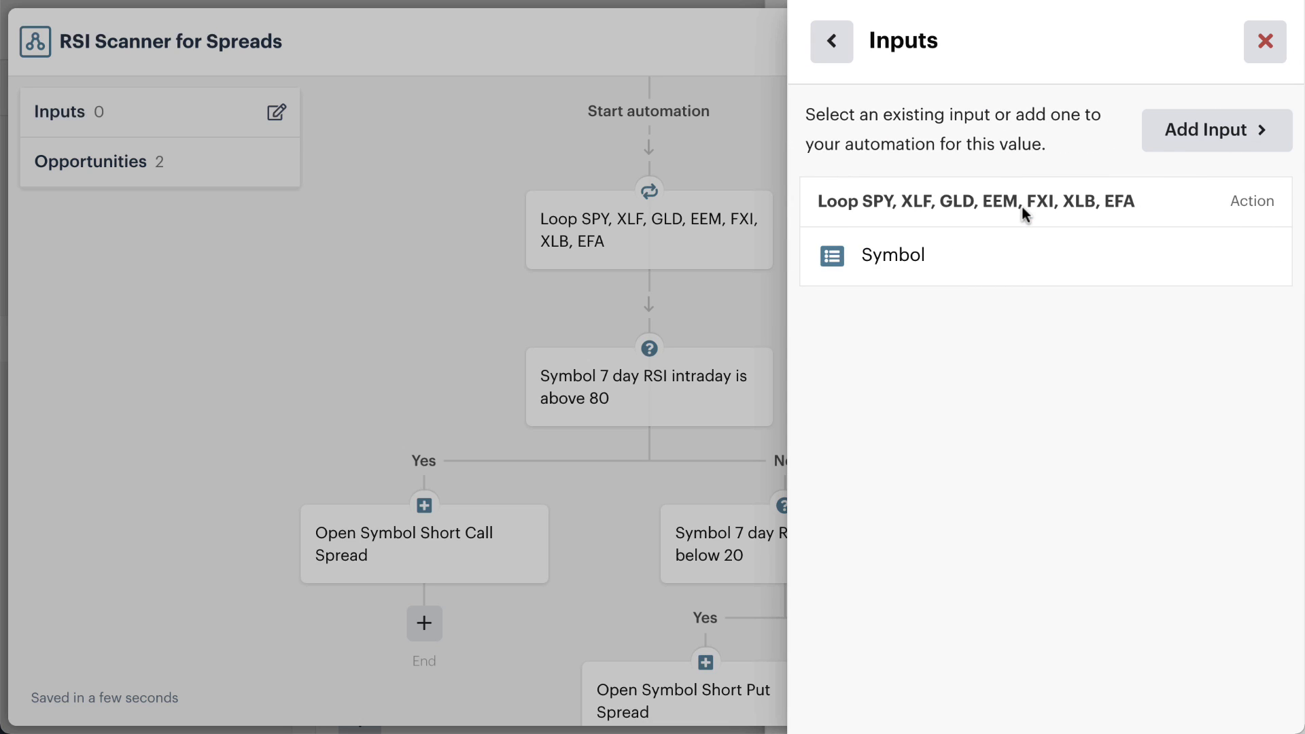
pyautogui.click(1008, 247)
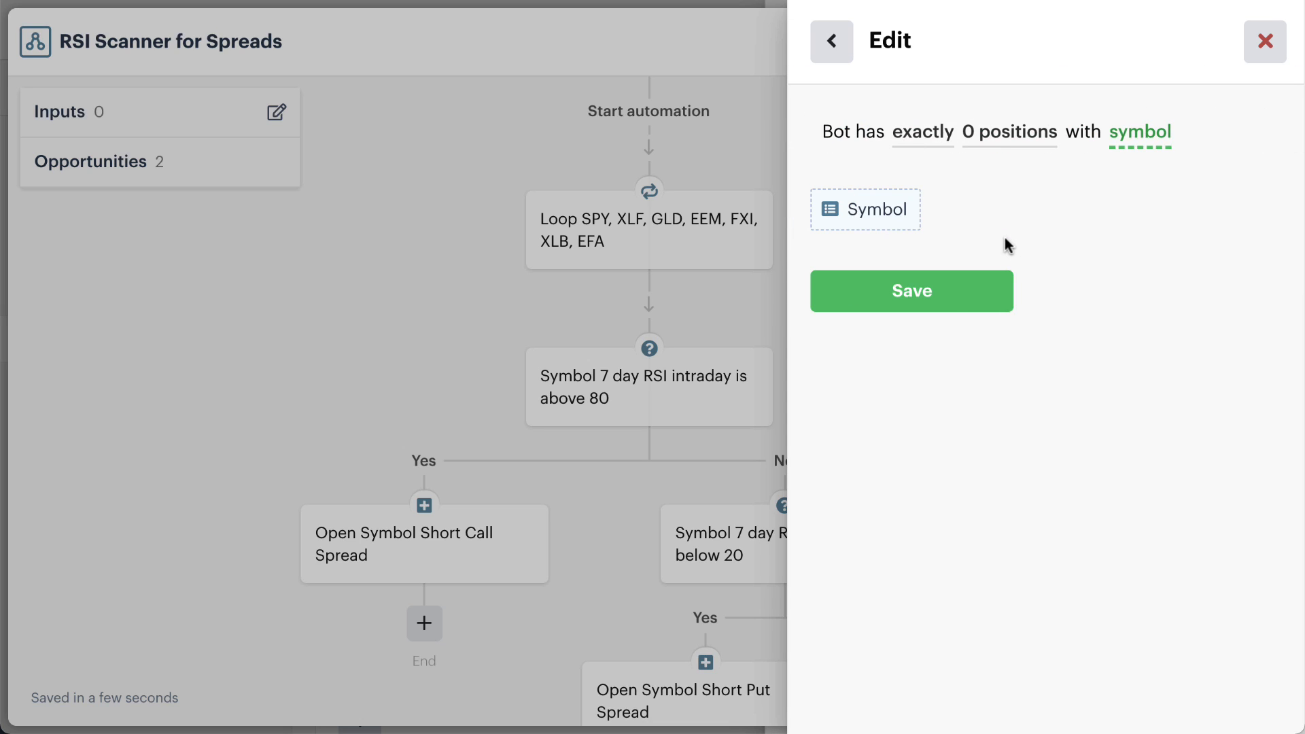
pyautogui.click(929, 291)
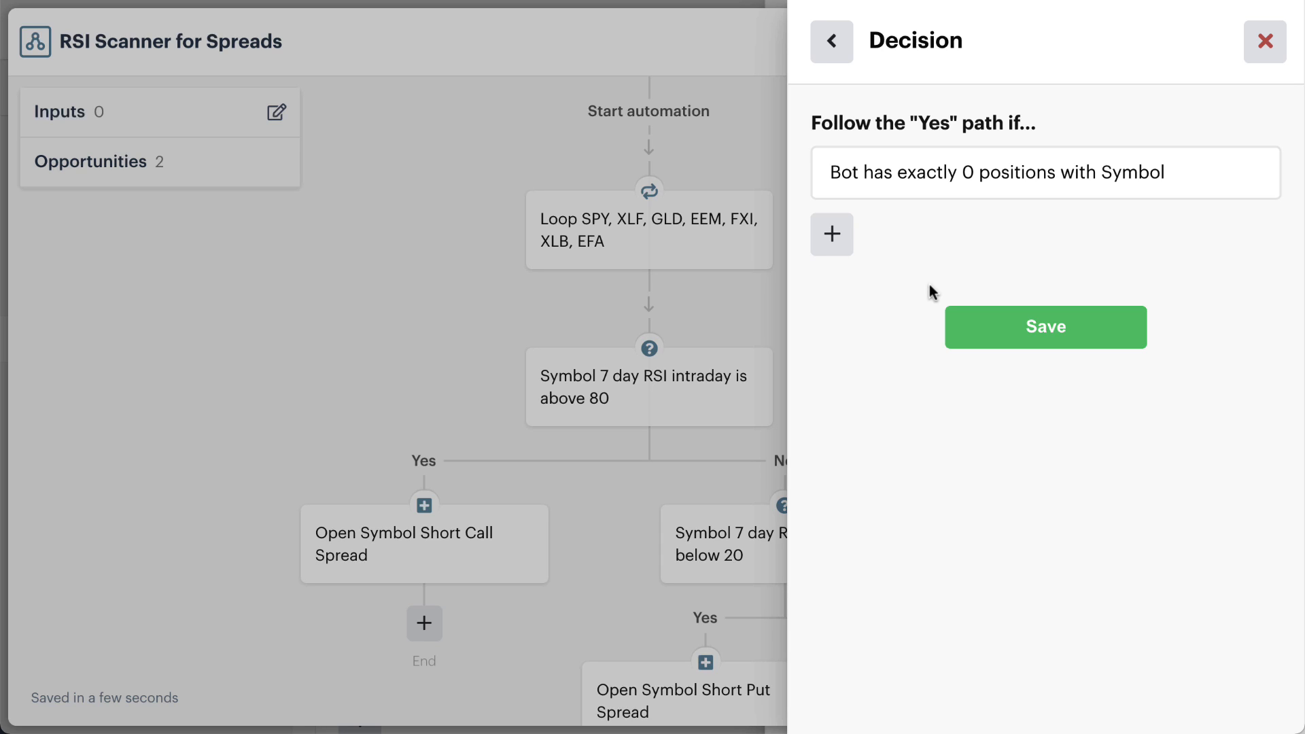
# Step: Save the position-count decision and put the existing RSI decision on its "Yes" path
pyautogui.click(988, 337)
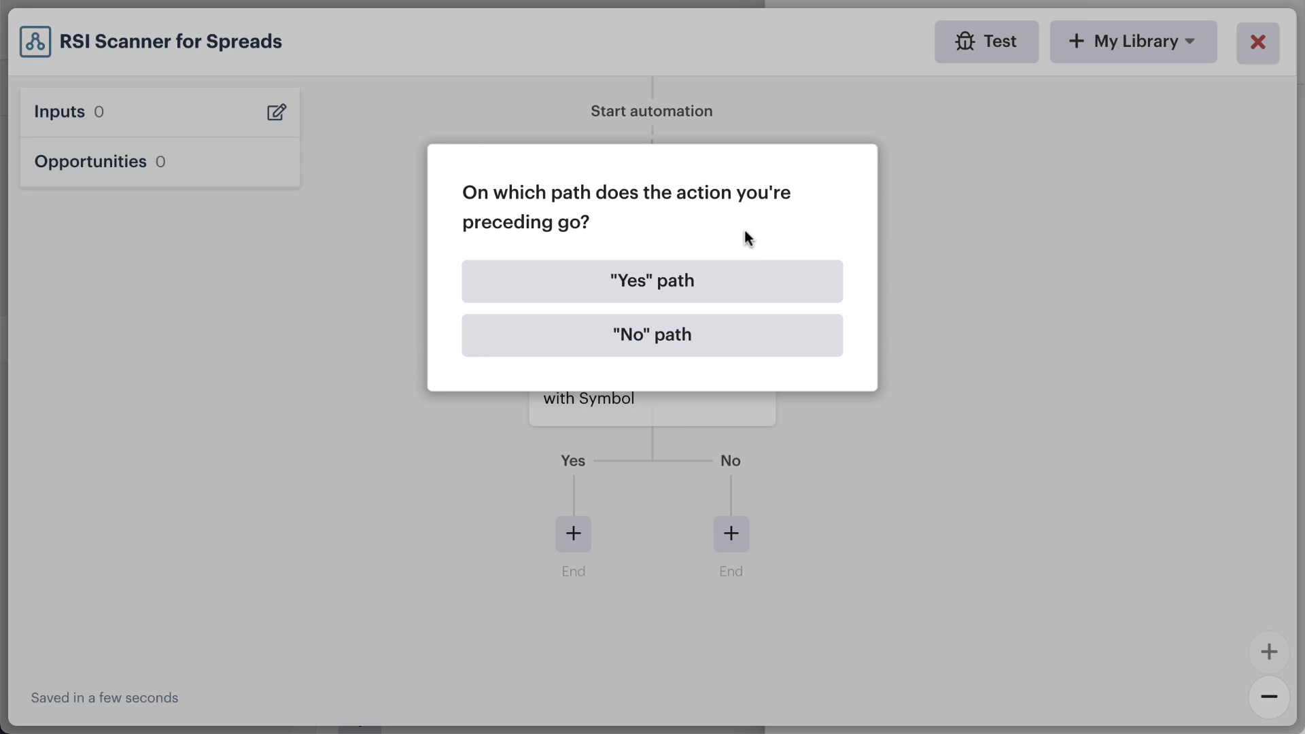
pyautogui.click(708, 286)
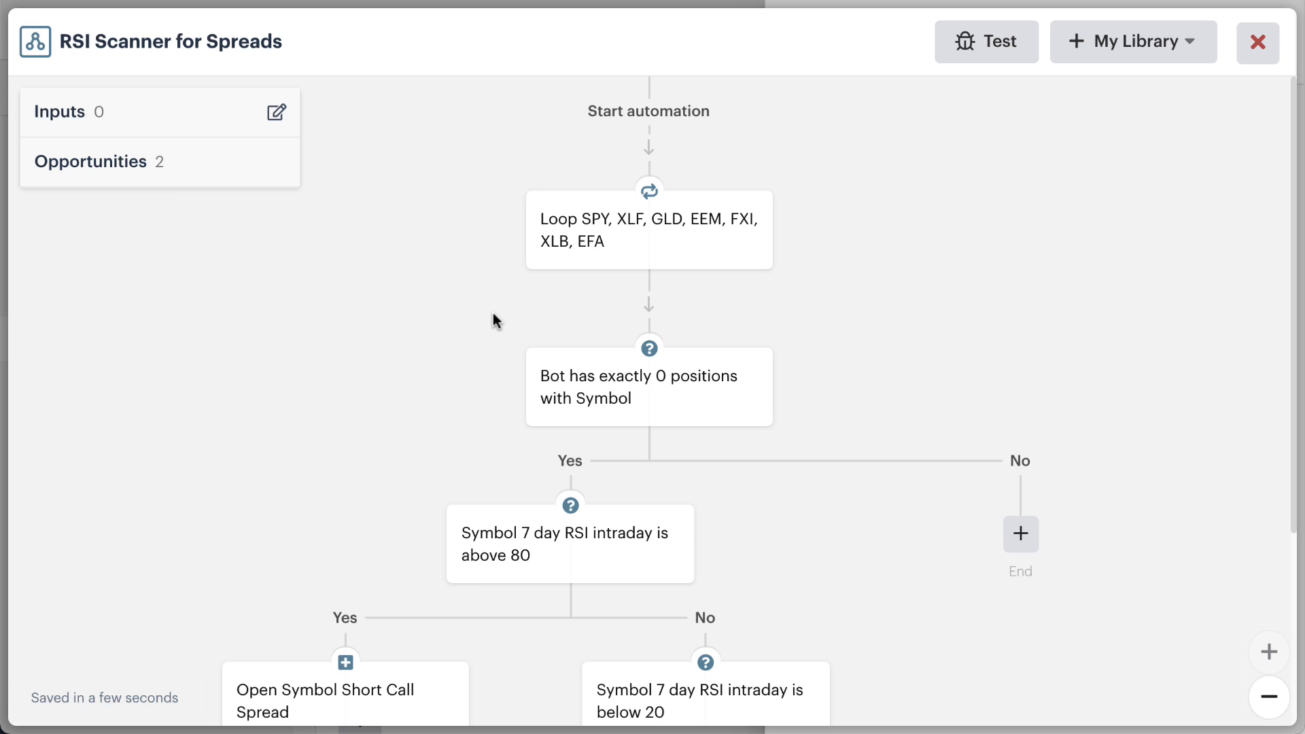
pyautogui.scroll(-2, 492, 313)
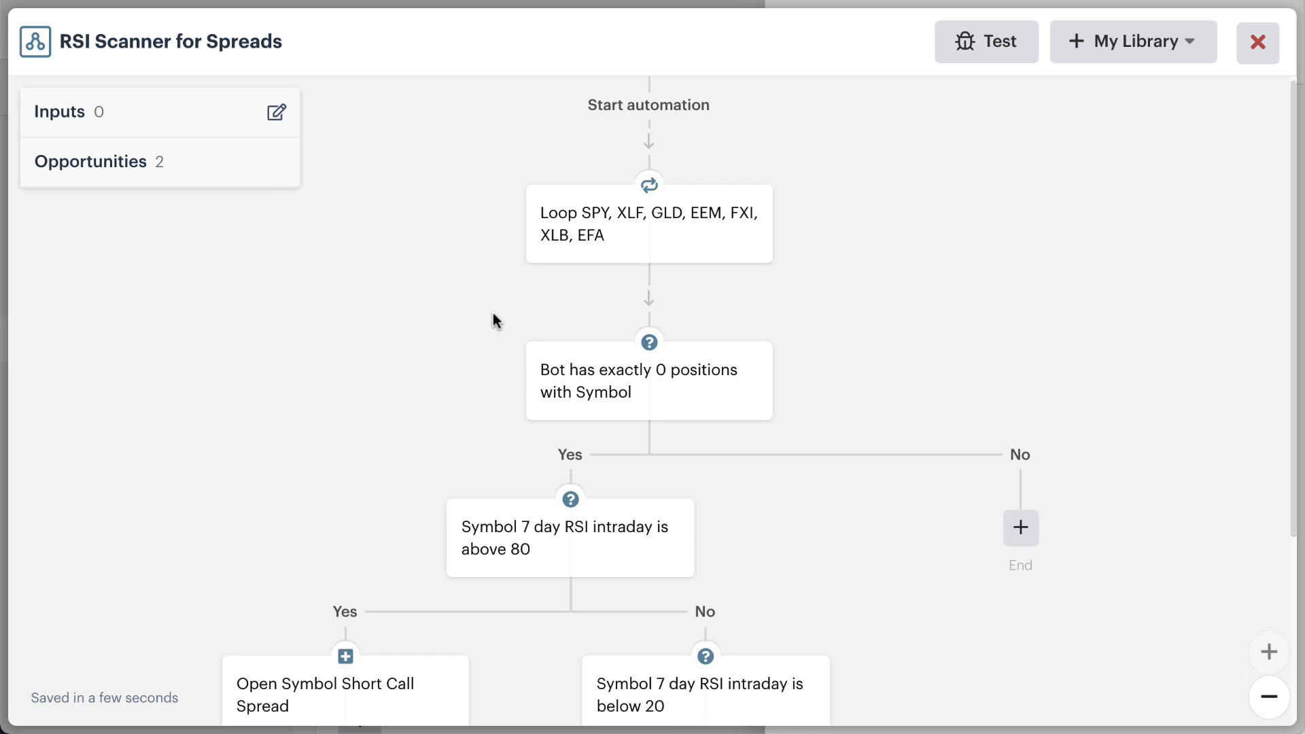
pyautogui.scroll(-1, 493, 318)
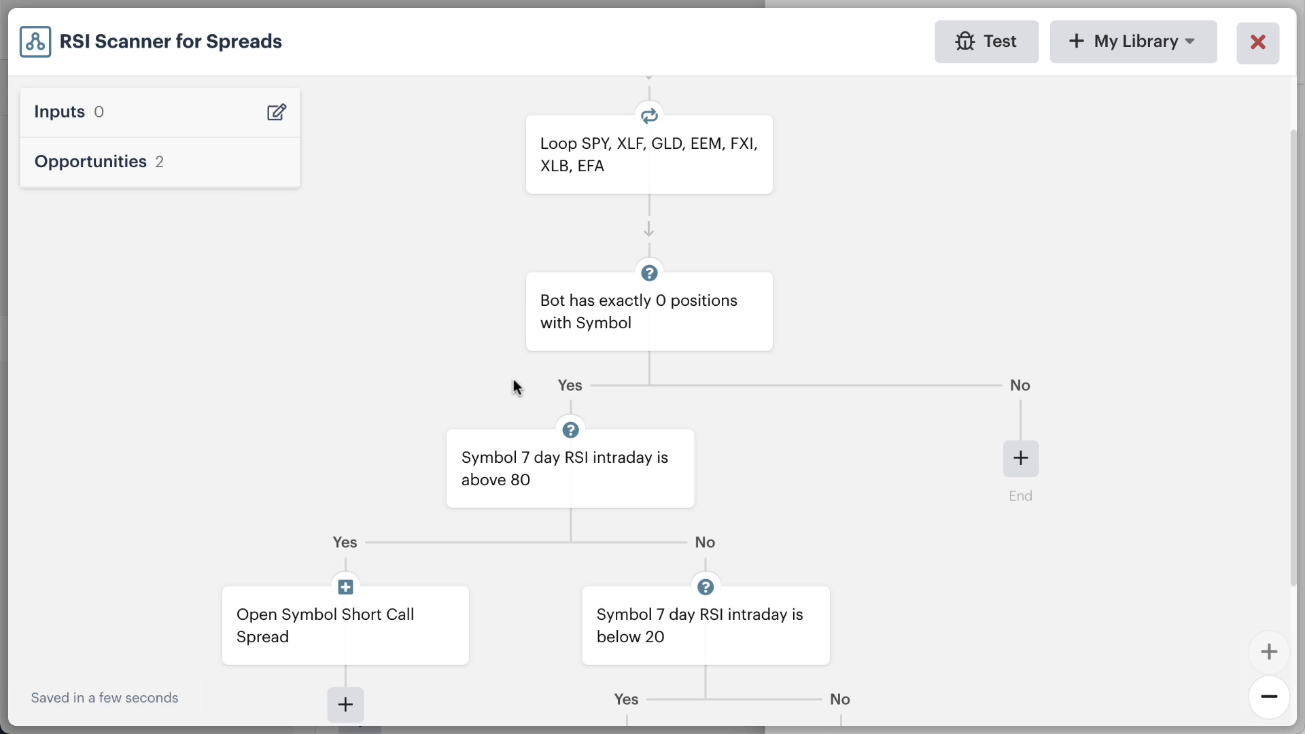
pyautogui.scroll(-3, 513, 382)
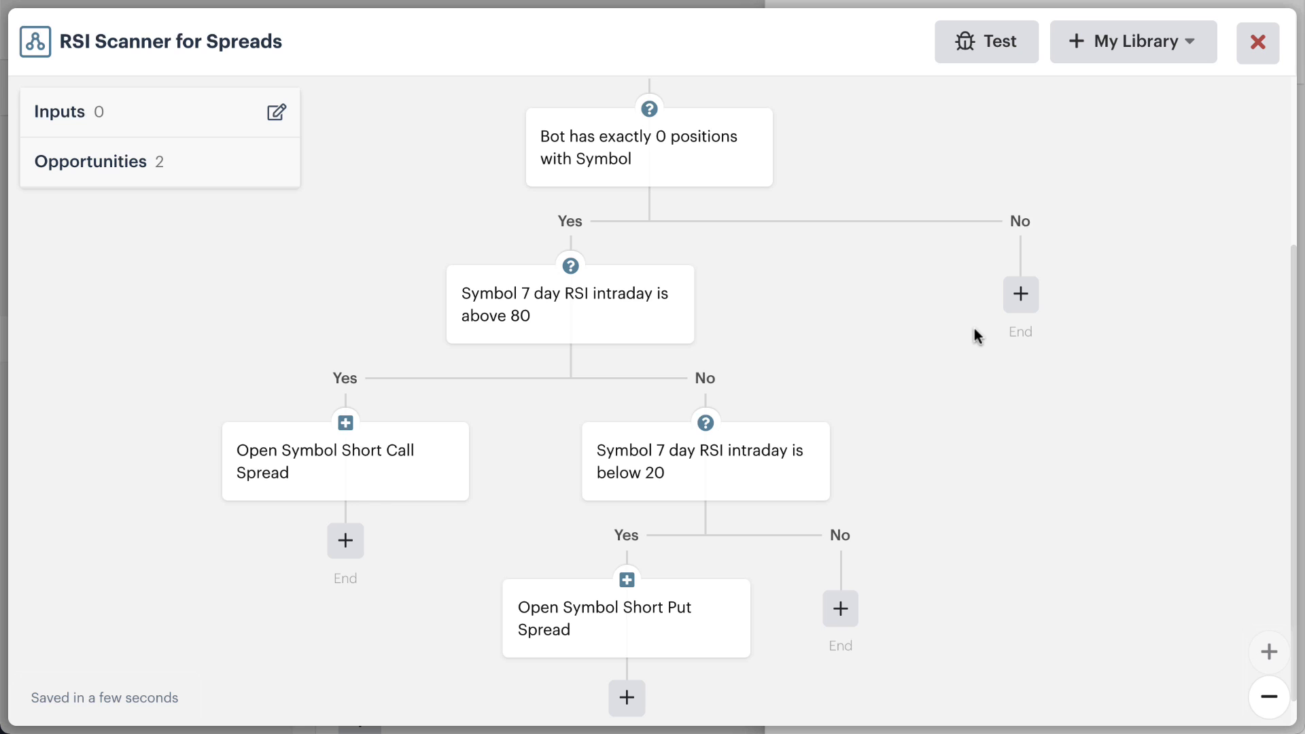
# Step: Test the automation with the RSI Swing w/ Spreads bot and review the log for every looped symbol
pyautogui.click(993, 43)
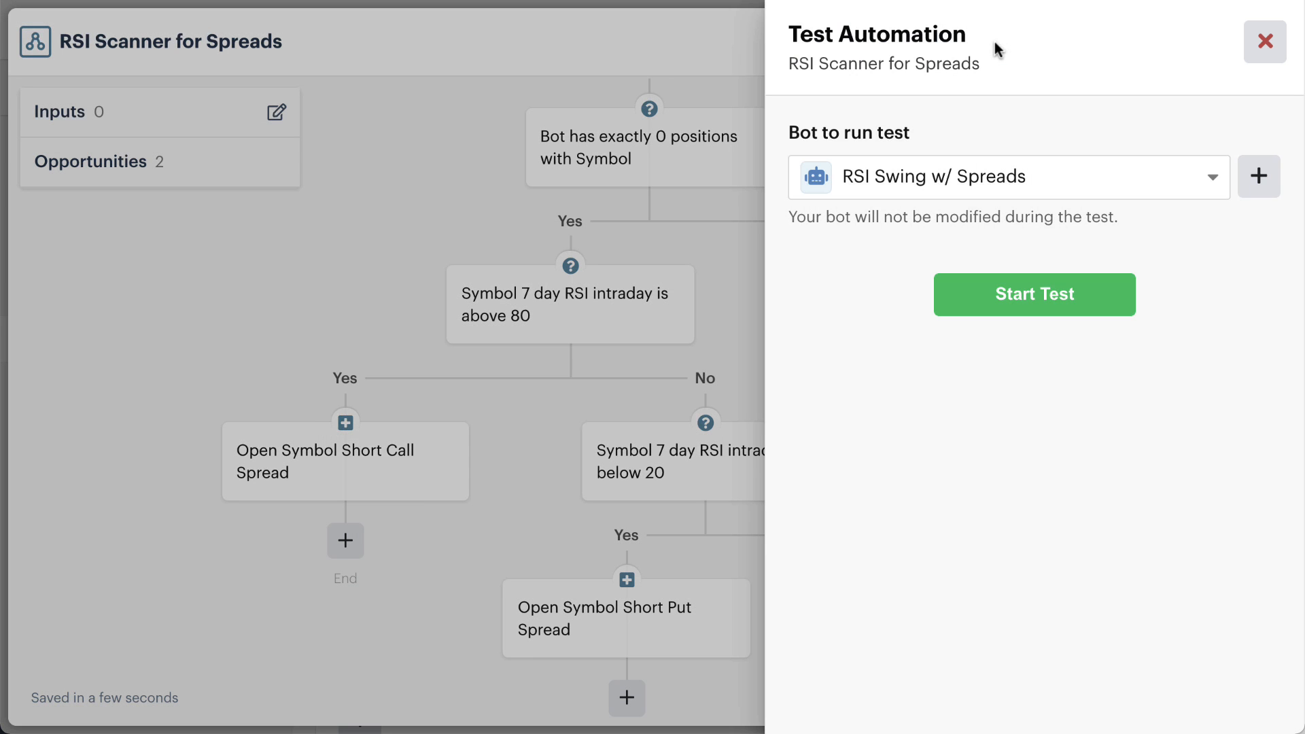
pyautogui.click(993, 296)
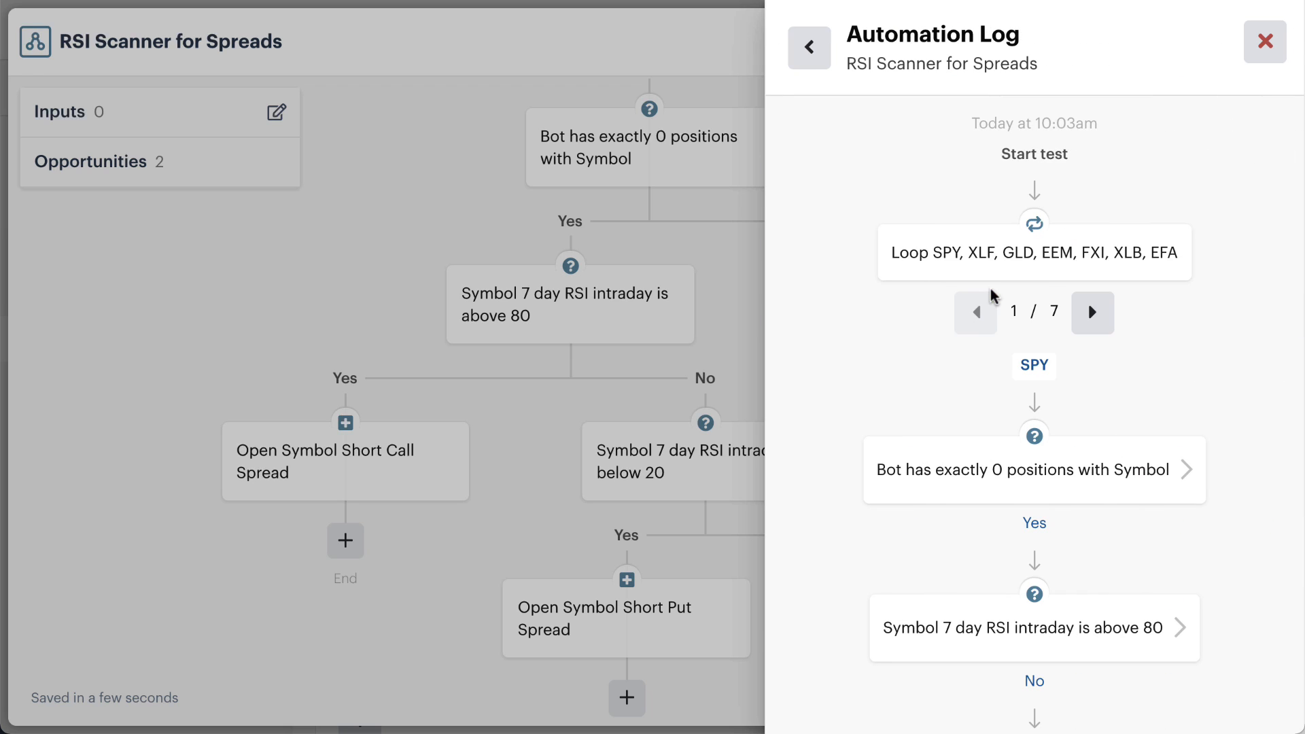
pyautogui.scroll(-3, 913, 348)
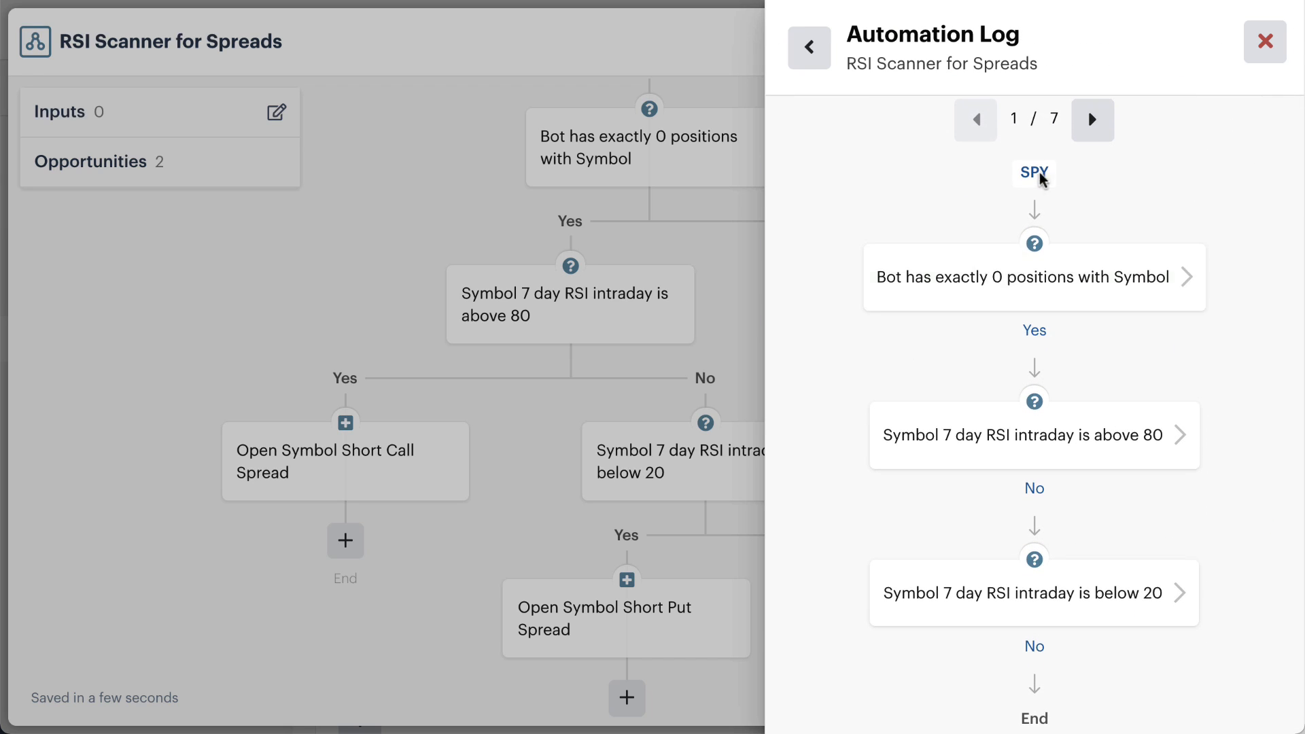
pyautogui.click(1096, 121)
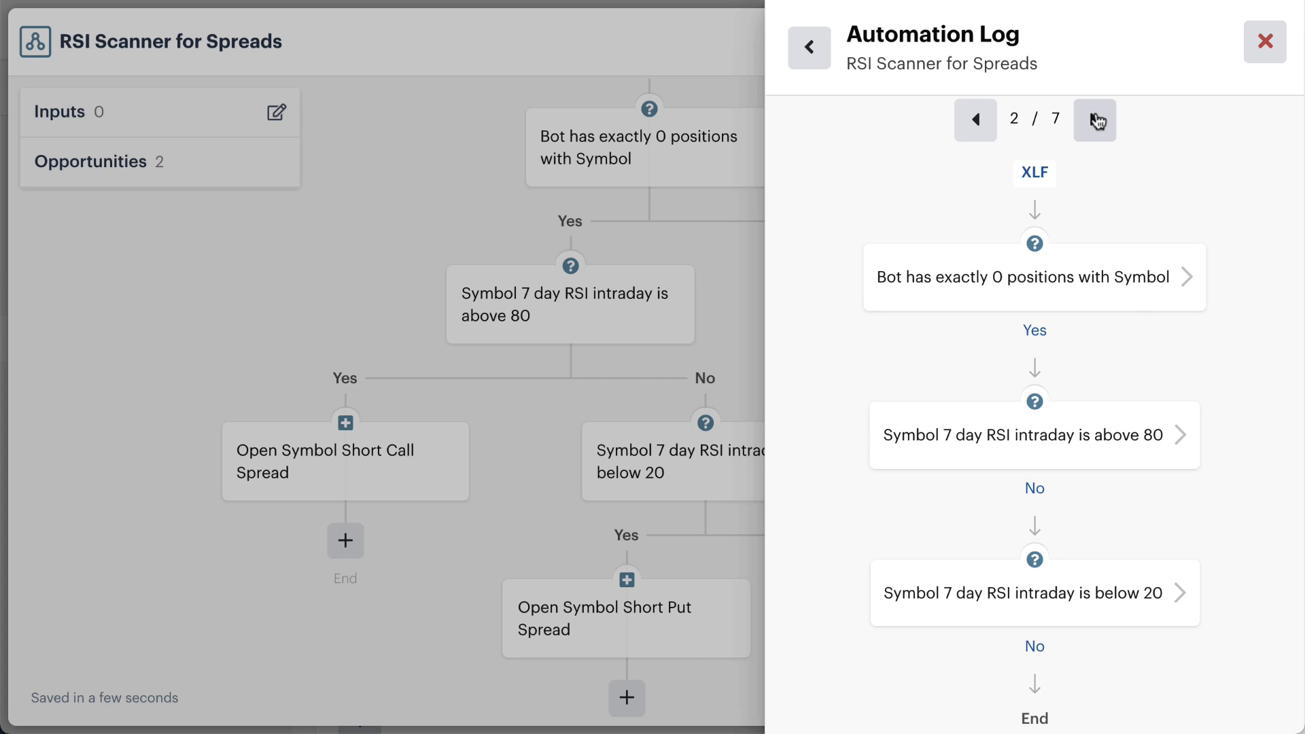
pyautogui.click(1096, 121)
pyautogui.click(1096, 121)
pyautogui.click(1097, 121)
pyautogui.click(1097, 121)
pyautogui.click(1097, 121)
pyautogui.scroll(1, 841, 161)
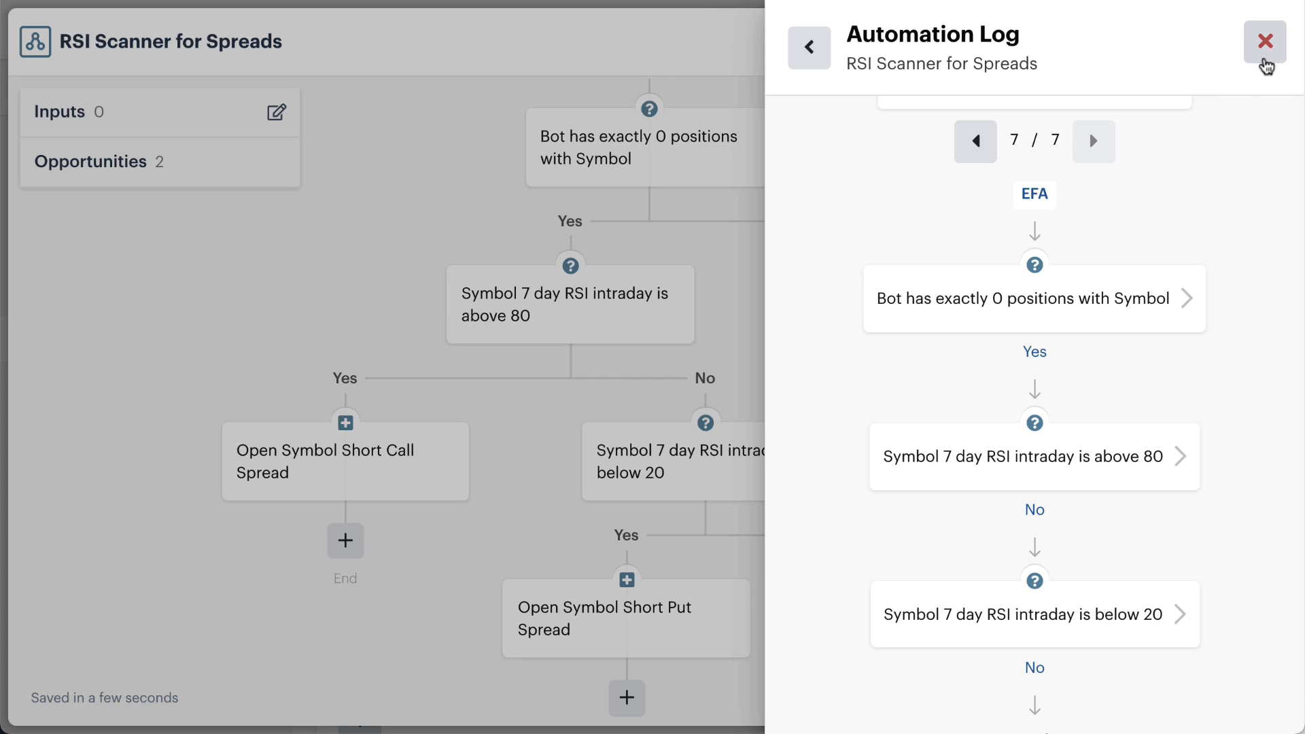
pyautogui.click(1265, 42)
# Step: Set the RSI threshold of the "above 80" decision to 50 and save the decision
pyautogui.click(567, 299)
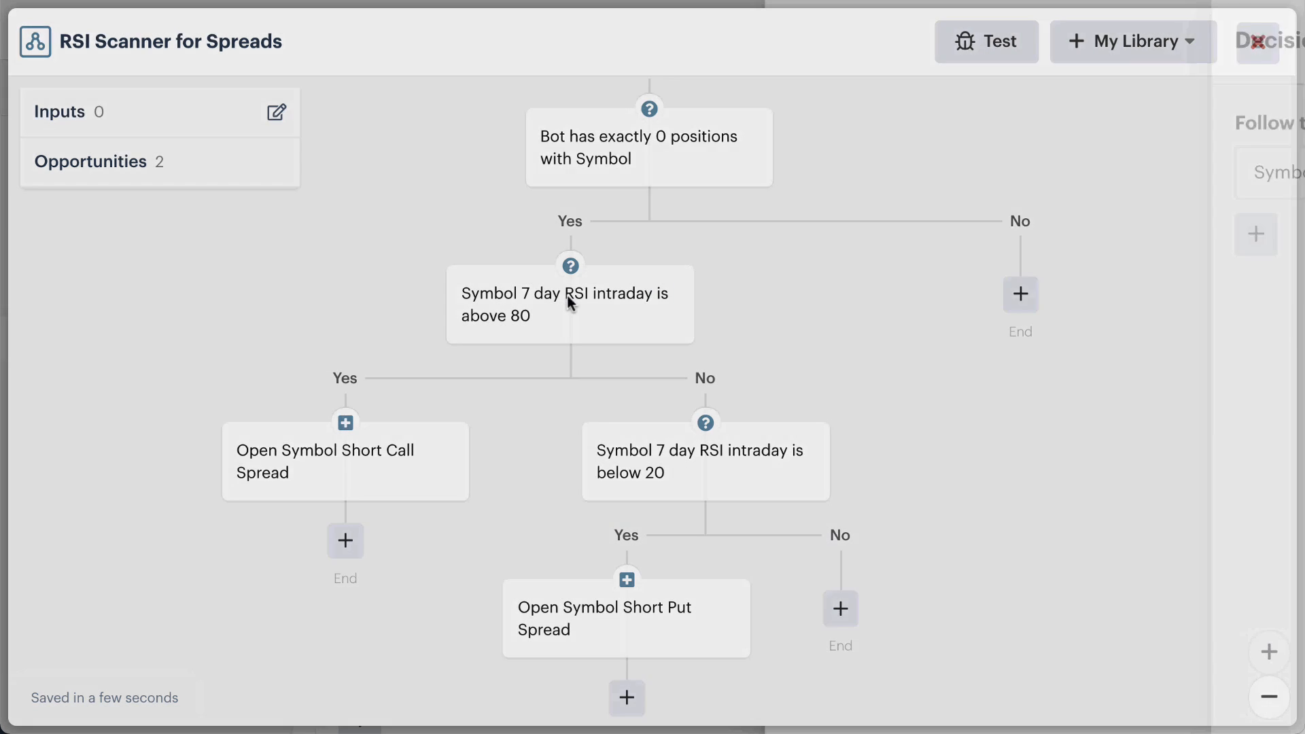
pyautogui.click(1072, 184)
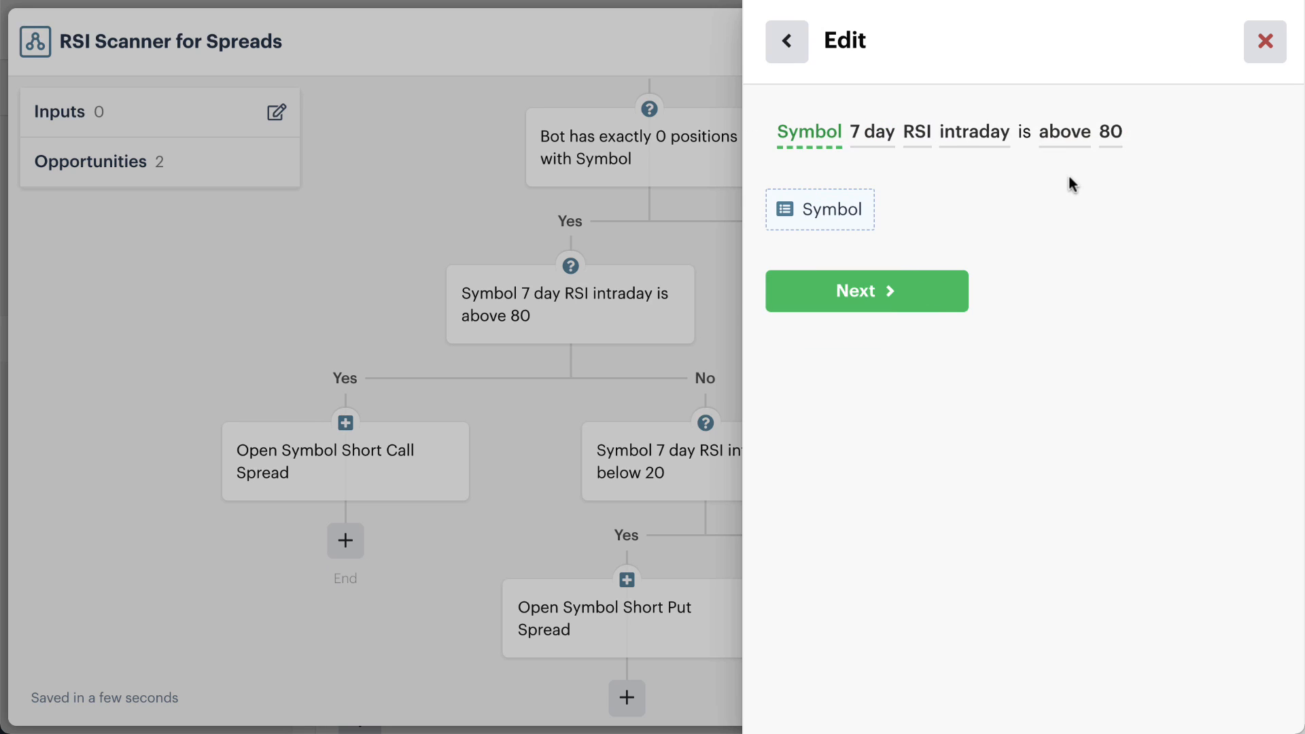
pyautogui.click(1104, 141)
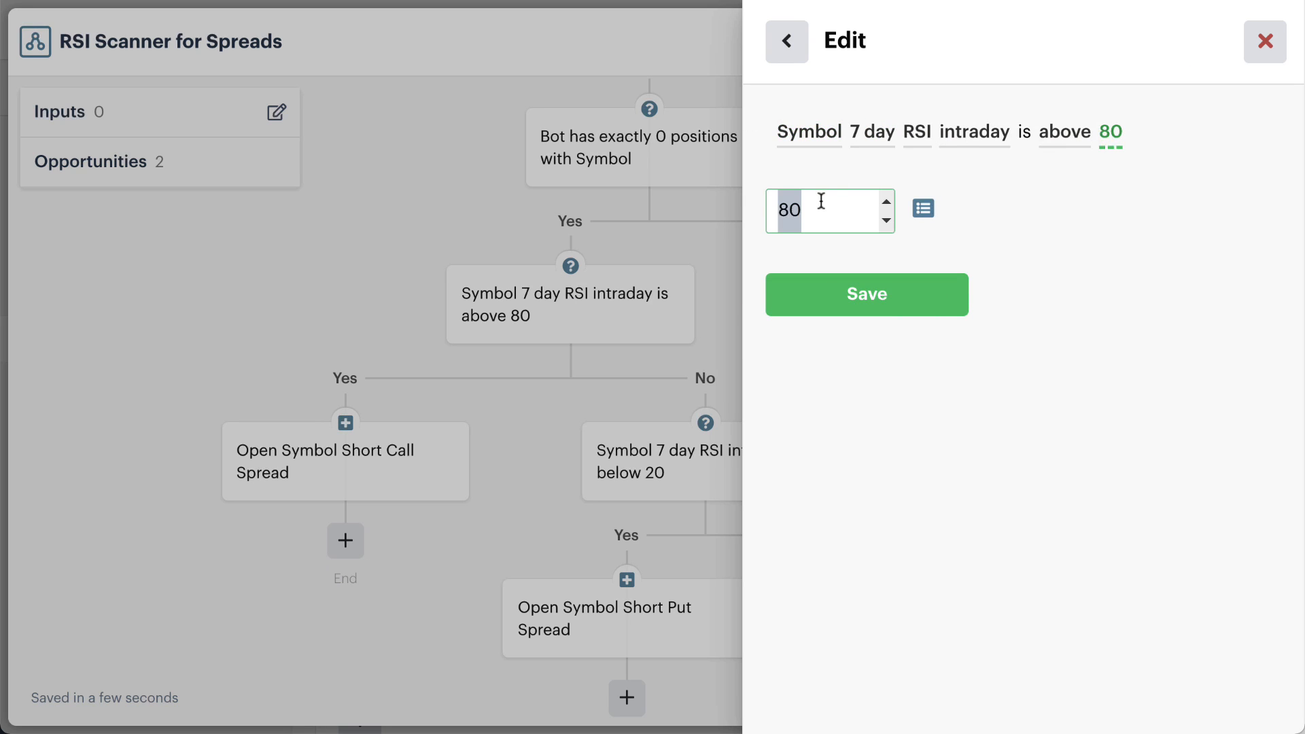
pyautogui.write('50')
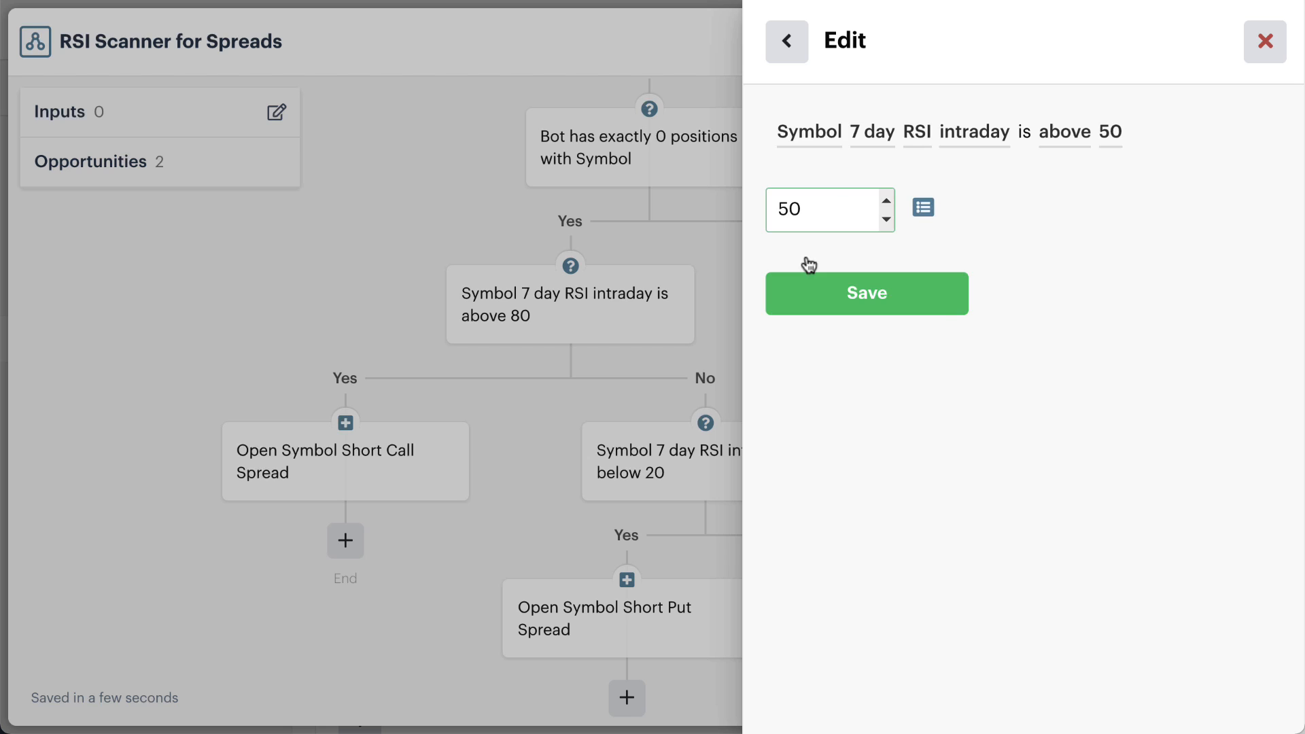
pyautogui.click(816, 298)
pyautogui.click(990, 329)
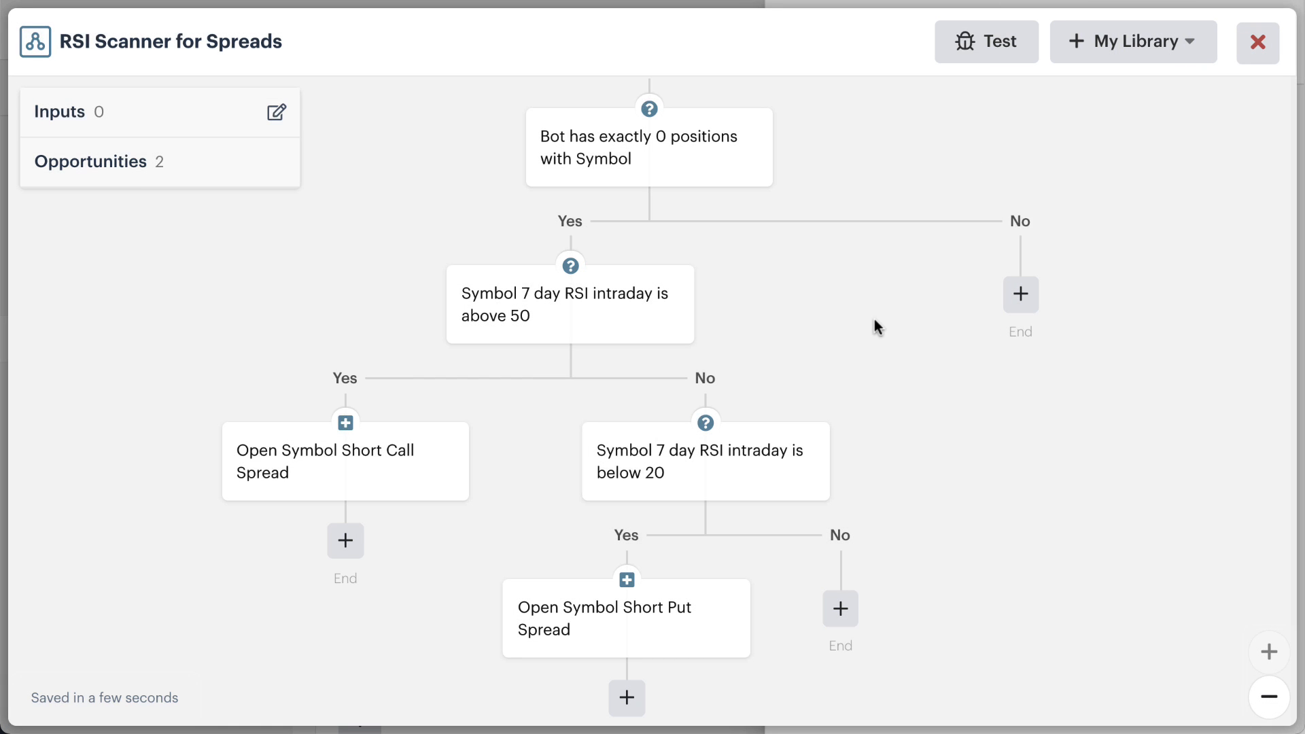
# Step: Test the scanner automation and review the log's first four looped symbols, including EEM's short call spread path
pyautogui.moveTo(583, 343)
pyautogui.click(987, 45)
pyautogui.click(1031, 294)
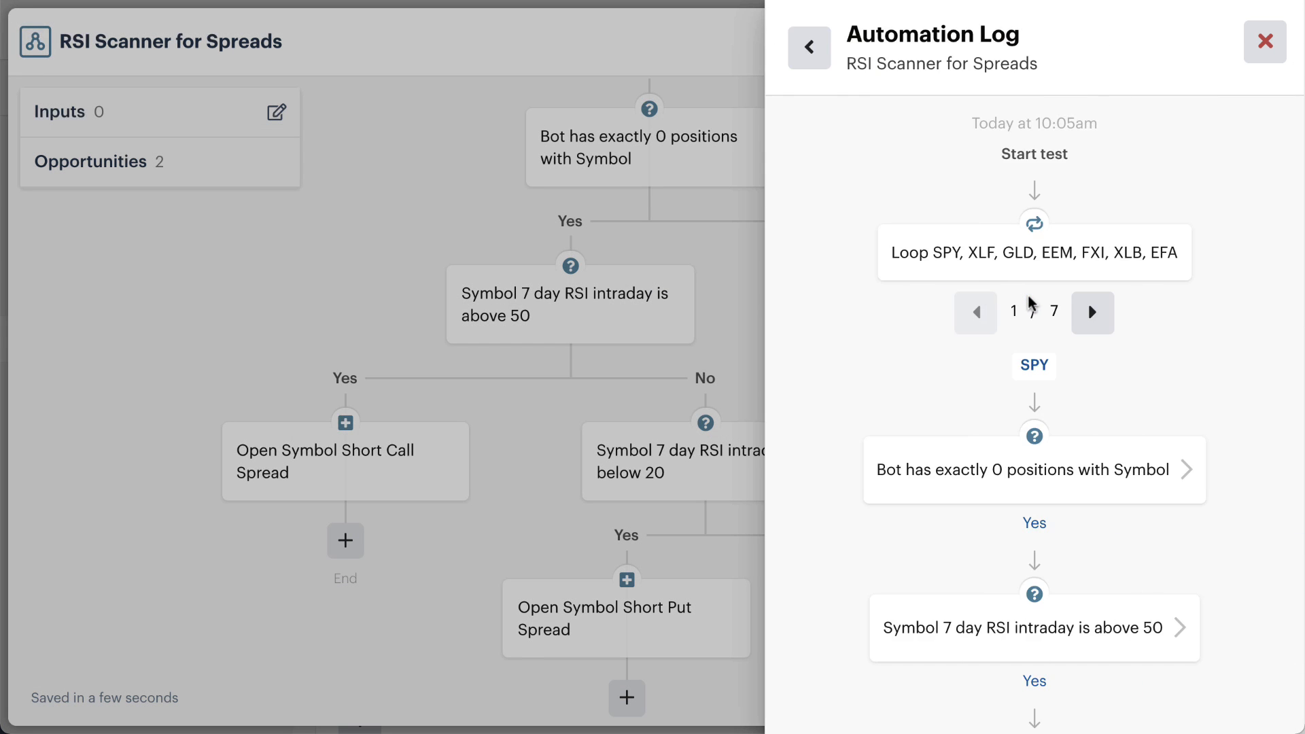
pyautogui.click(1090, 313)
pyautogui.click(1089, 313)
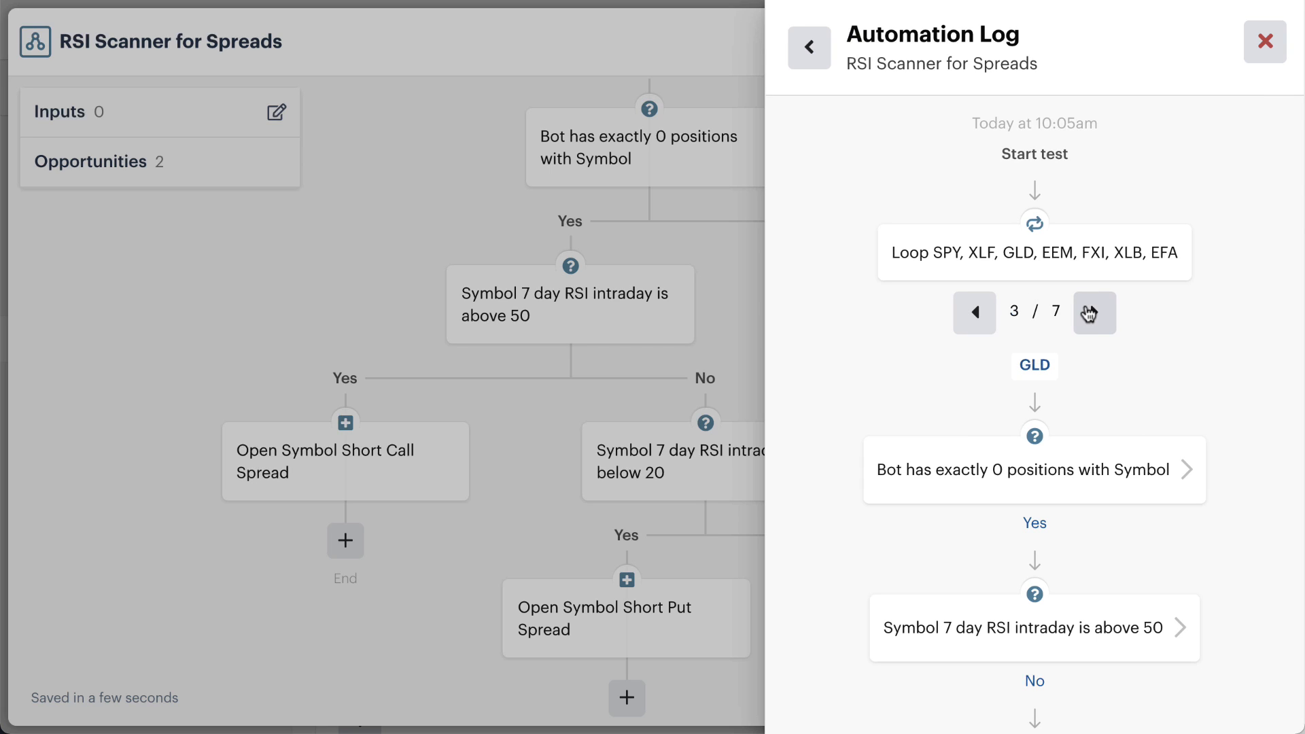
pyautogui.click(1090, 313)
pyautogui.scroll(-3, 1148, 340)
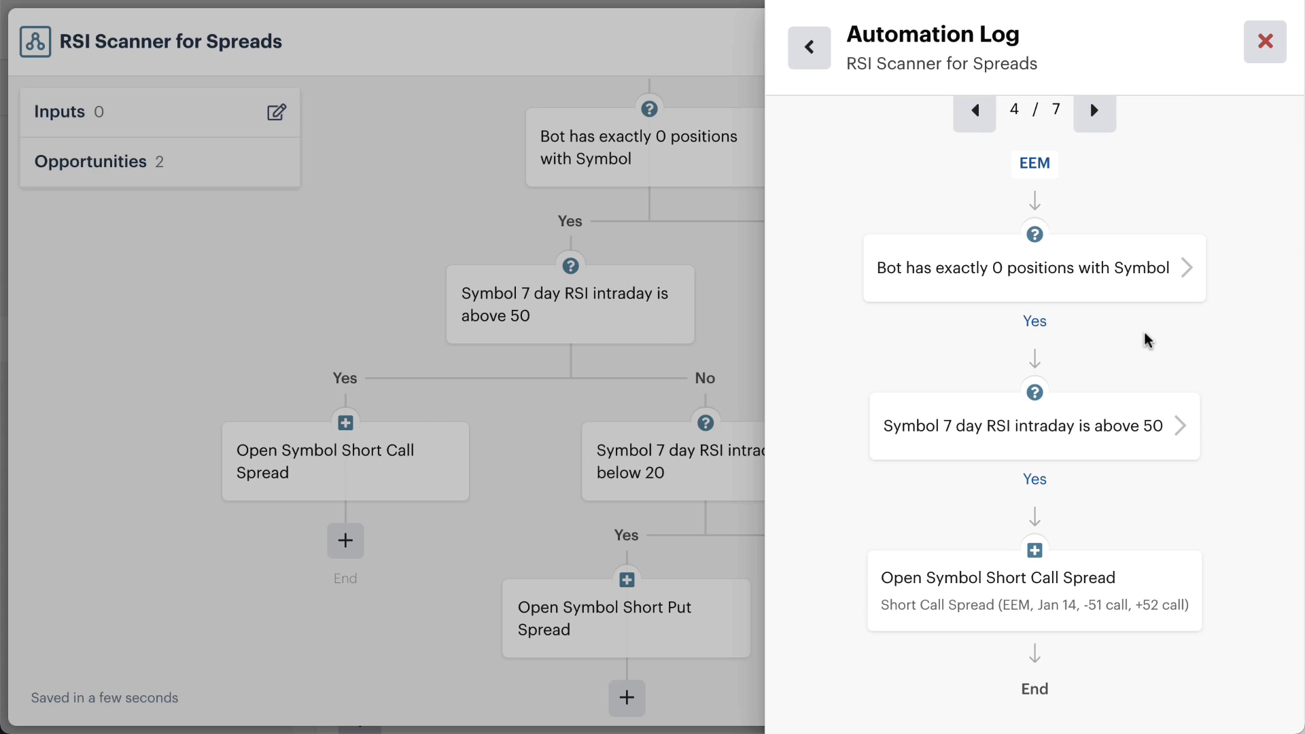
pyautogui.scroll(-1, 1148, 340)
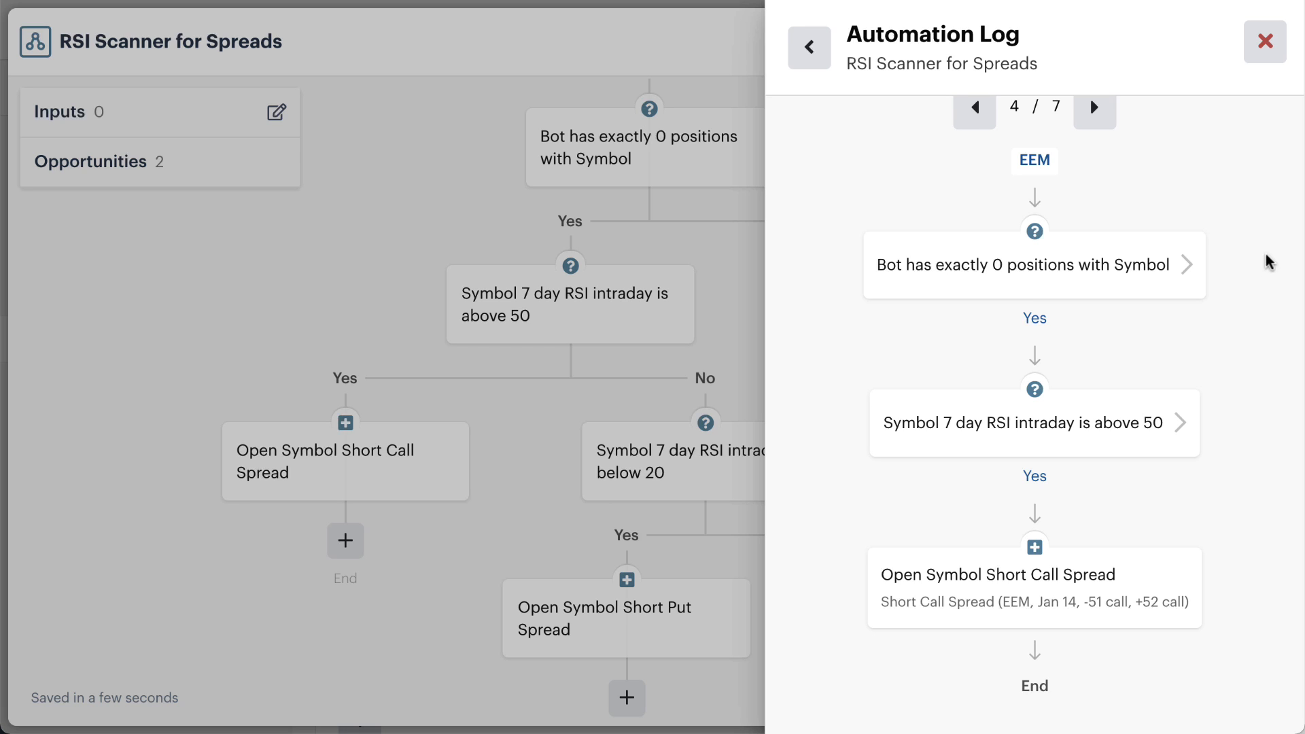
pyautogui.click(1265, 42)
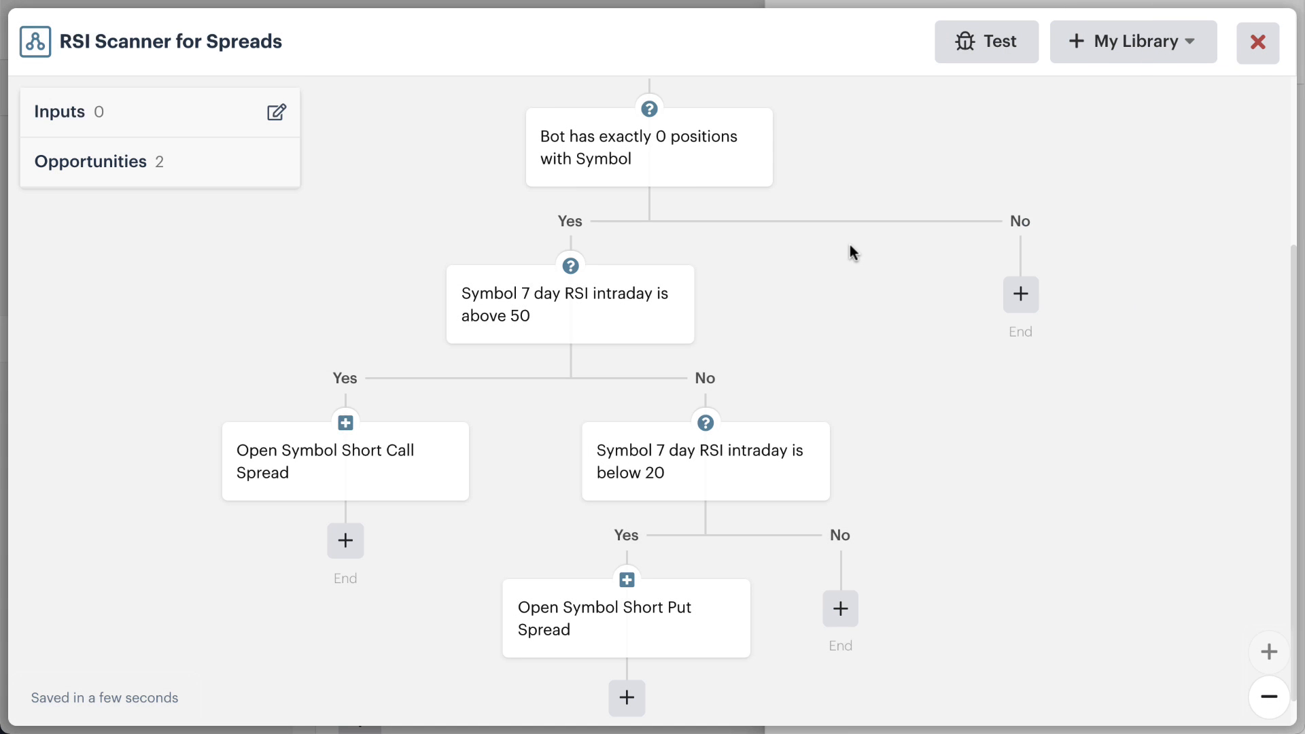
# Step: Set the RSI threshold of the "above 50" decision to 80 and save the decision
pyautogui.click(598, 316)
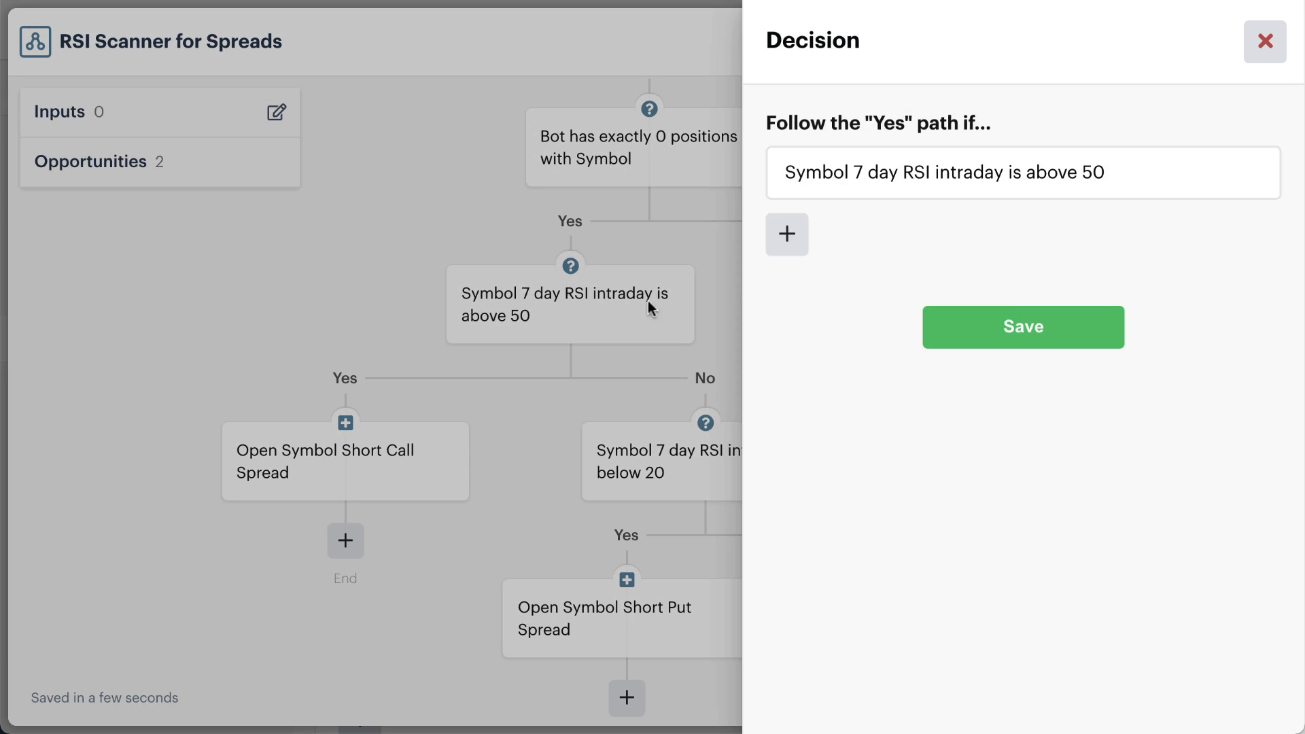
pyautogui.click(1050, 180)
pyautogui.click(1106, 136)
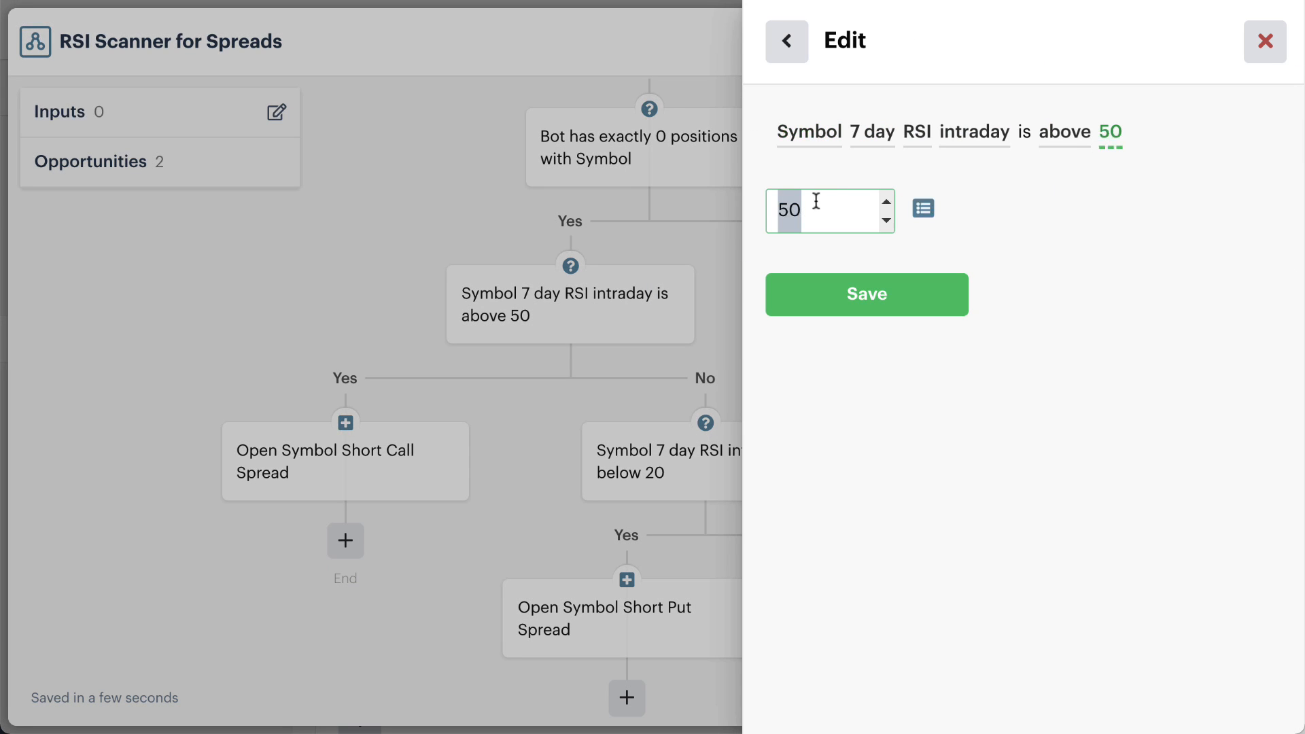
pyautogui.write('80')
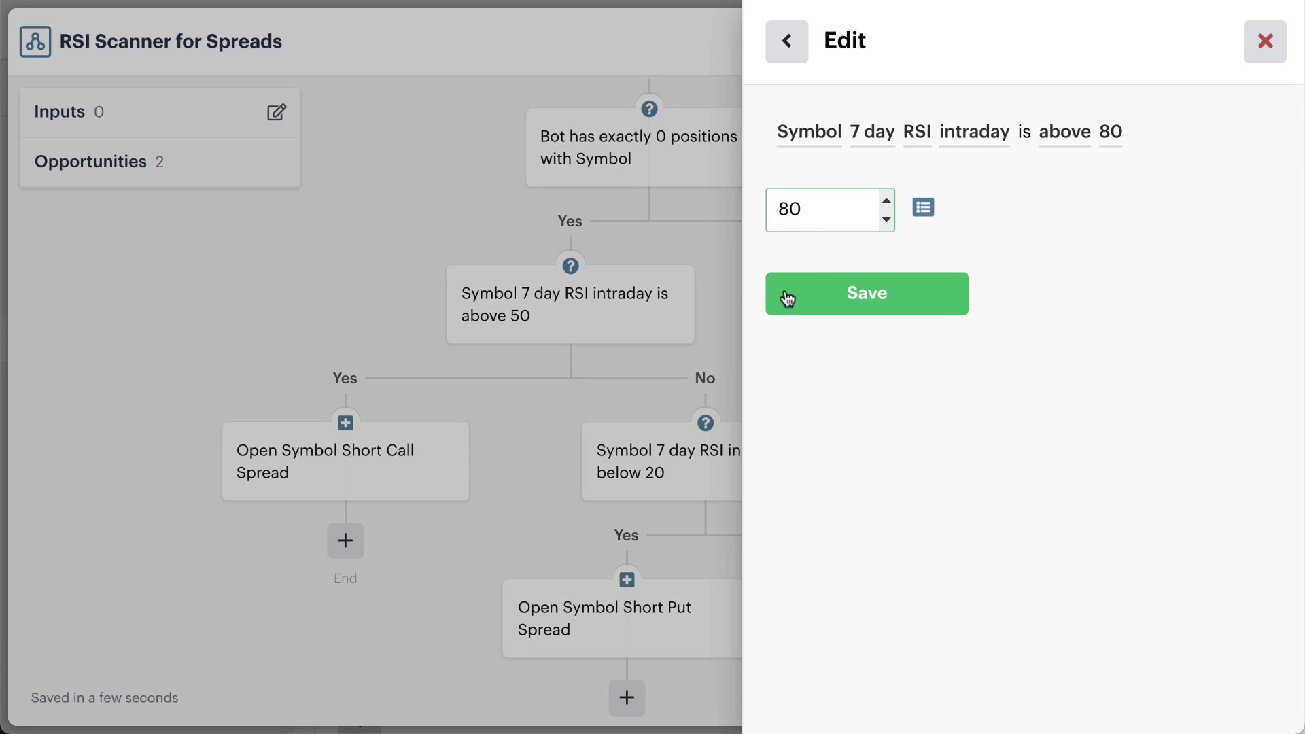
pyautogui.click(784, 294)
pyautogui.click(1001, 326)
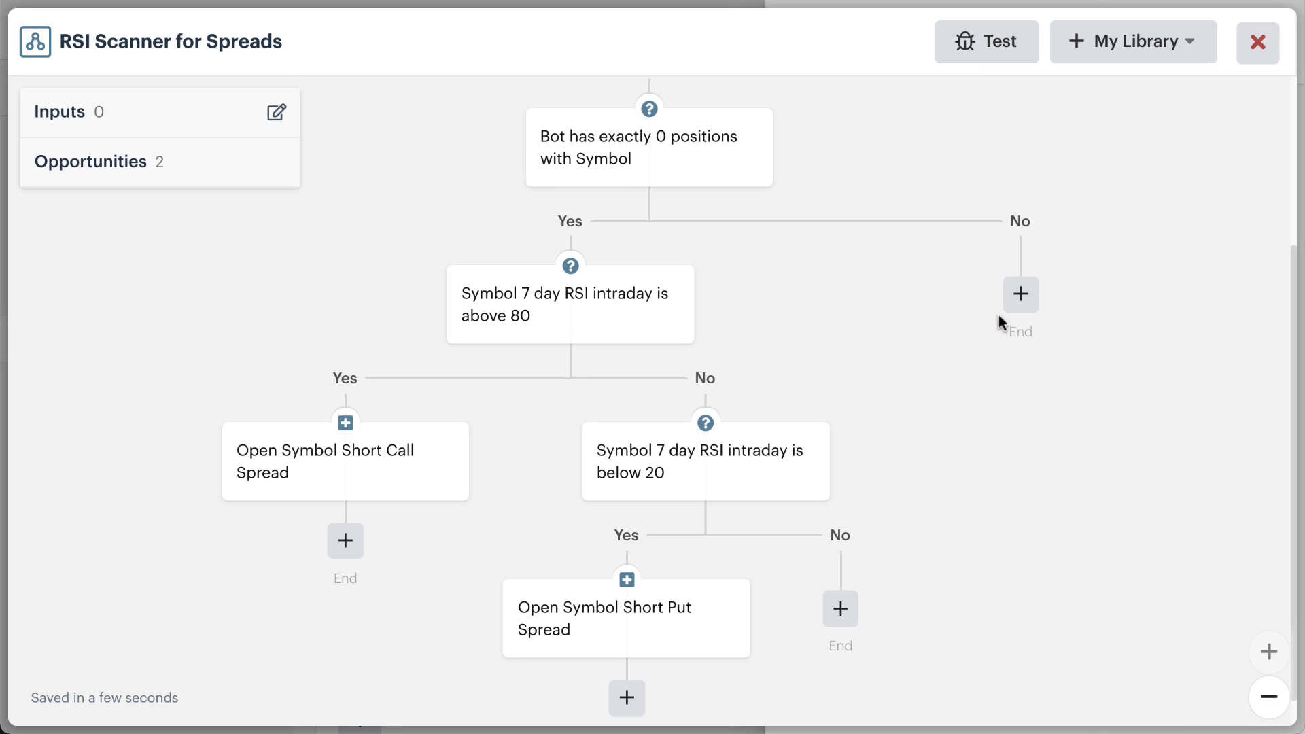
# Step: Close the automation editor and save "RSI Scanner for Spreads" as the bot's scanner
pyautogui.scroll(4, 1216, 188)
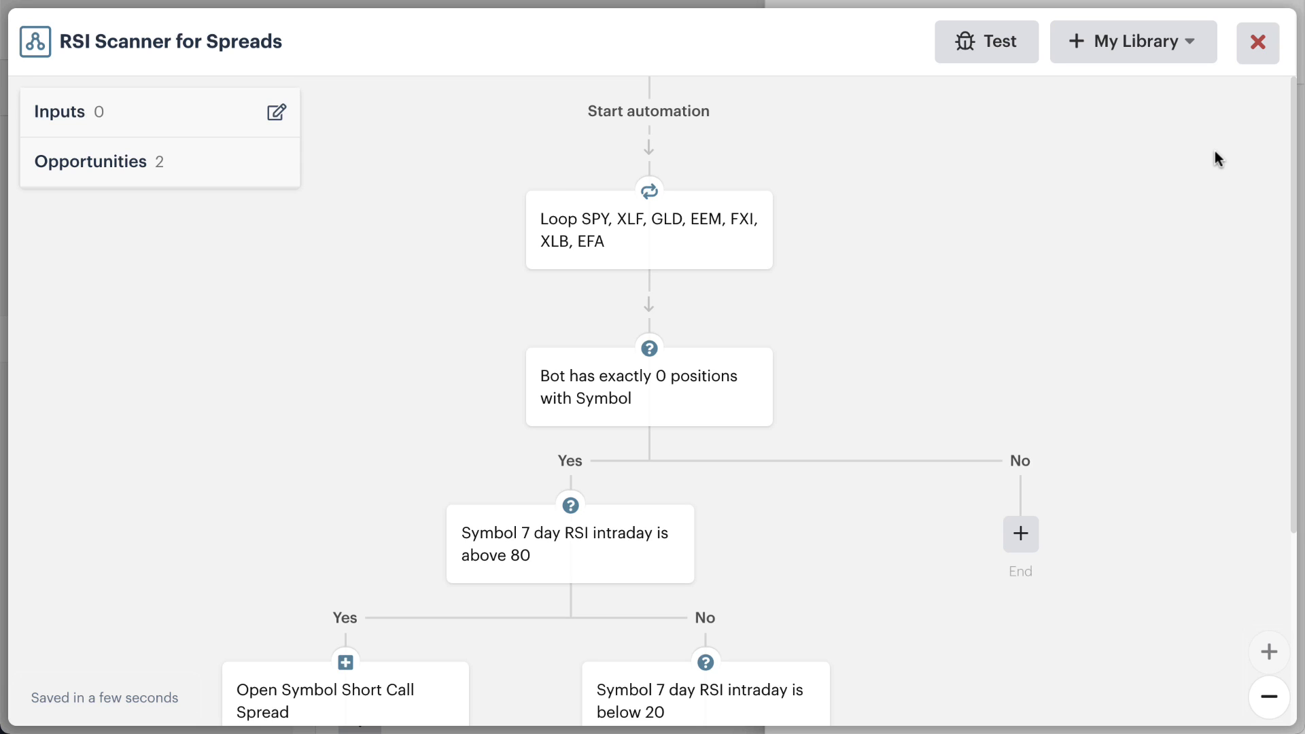
pyautogui.click(1258, 48)
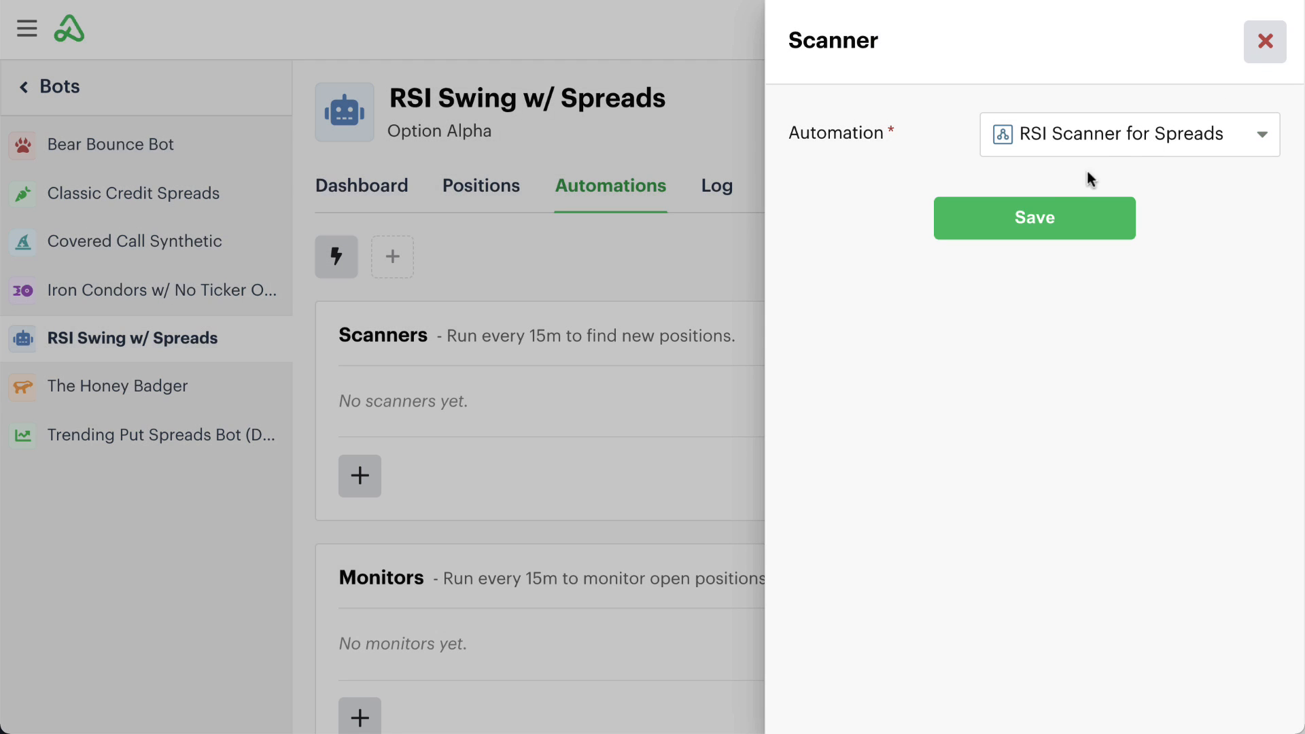
pyautogui.click(1020, 219)
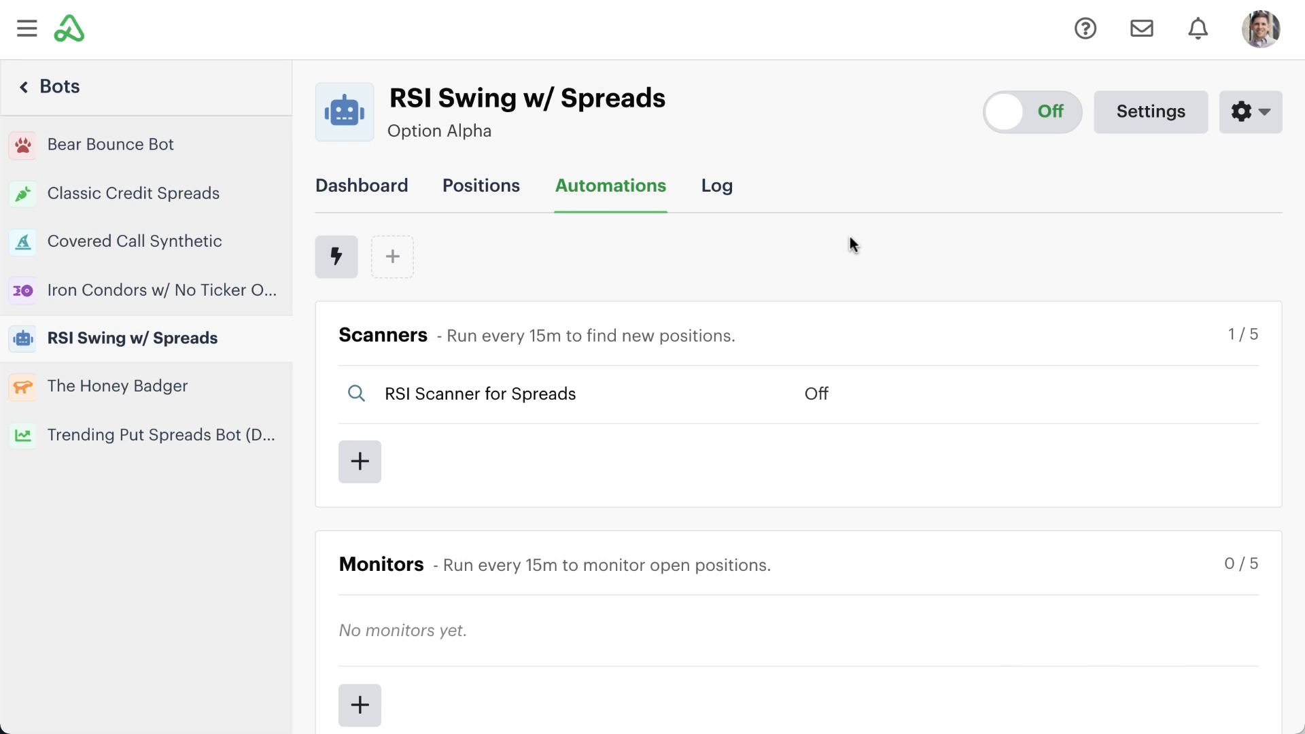
# Step: Create a new monitor automation for the bot, name it "Spread Monitor for RSI", and collapse the inputs help
pyautogui.moveTo(698, 400)
pyautogui.scroll(-3, 1004, 252)
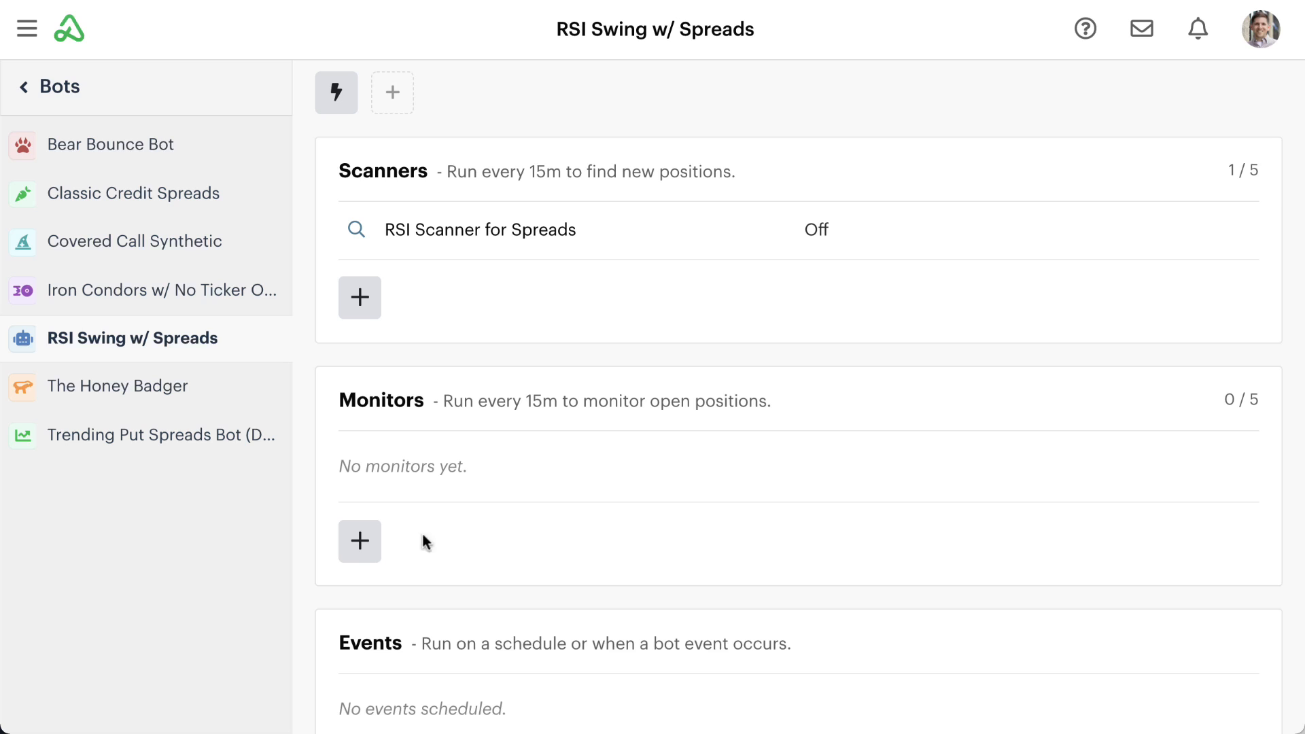
pyautogui.click(356, 554)
pyautogui.click(1071, 136)
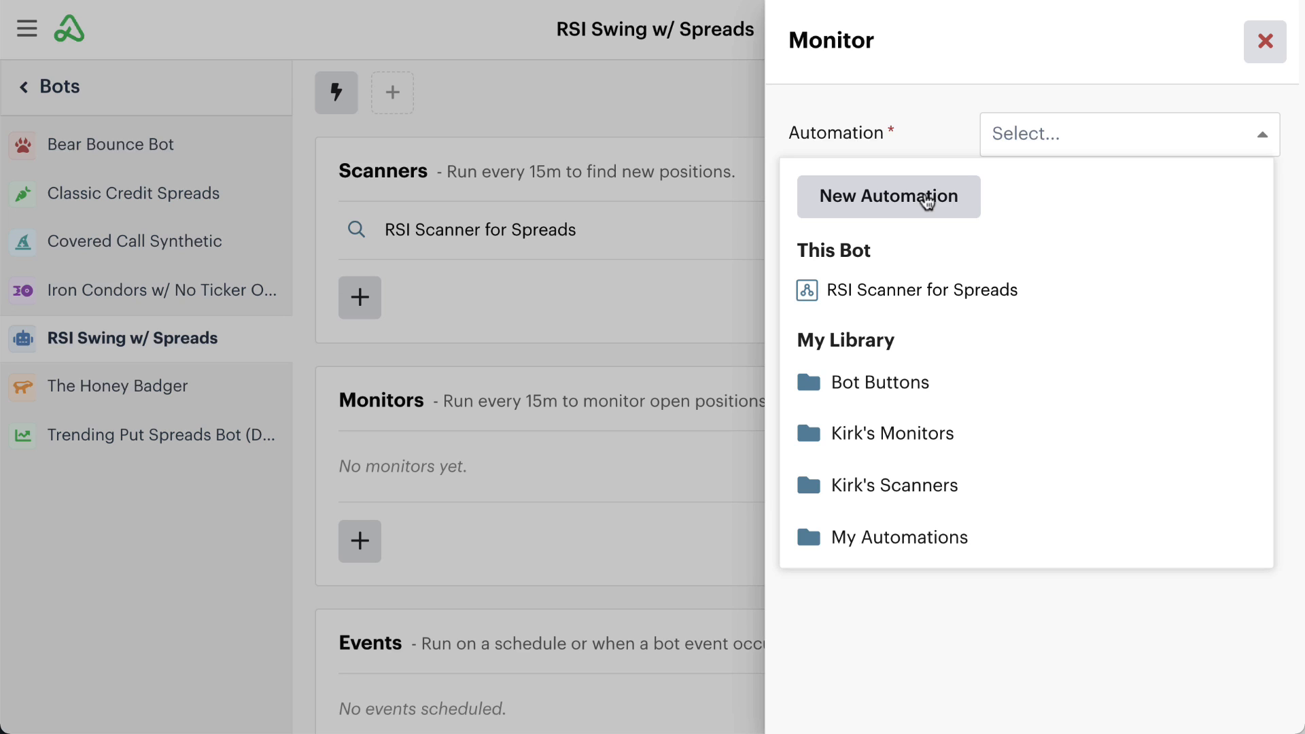
pyautogui.moveTo(1159, 297)
pyautogui.click(922, 196)
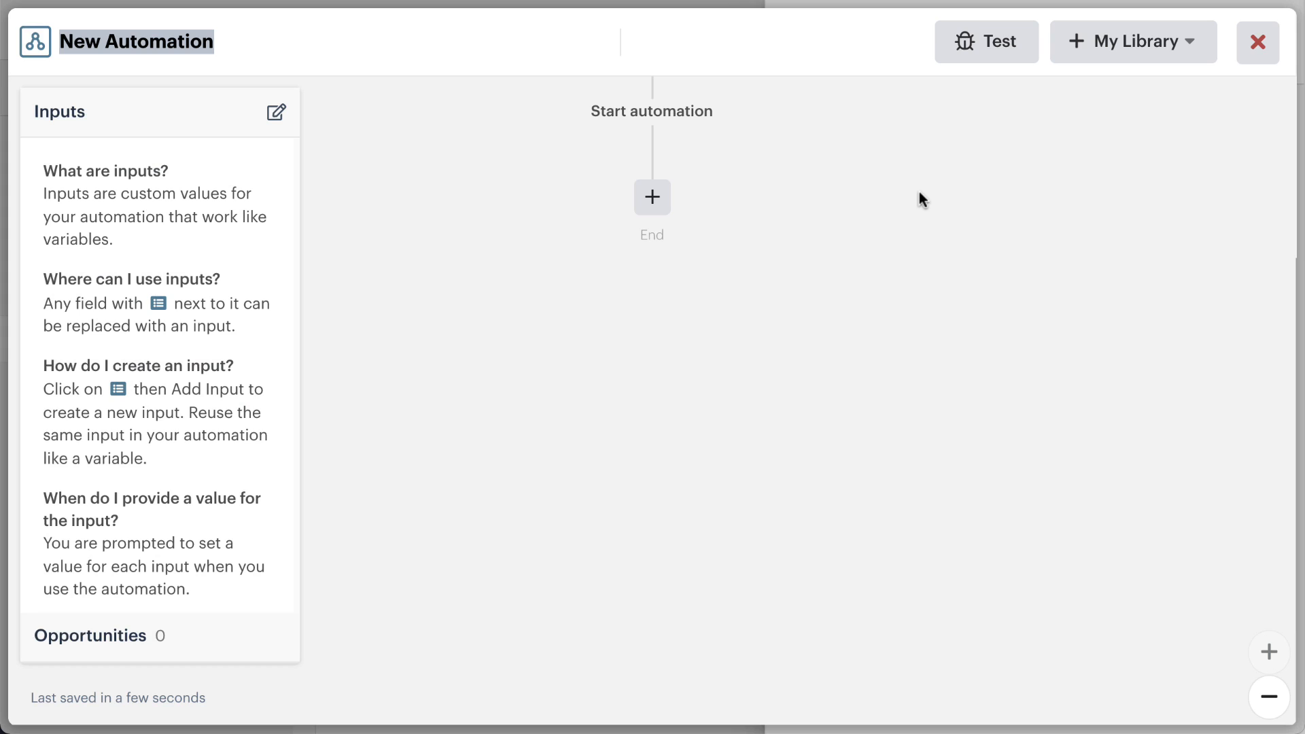
pyautogui.write('Spread ')
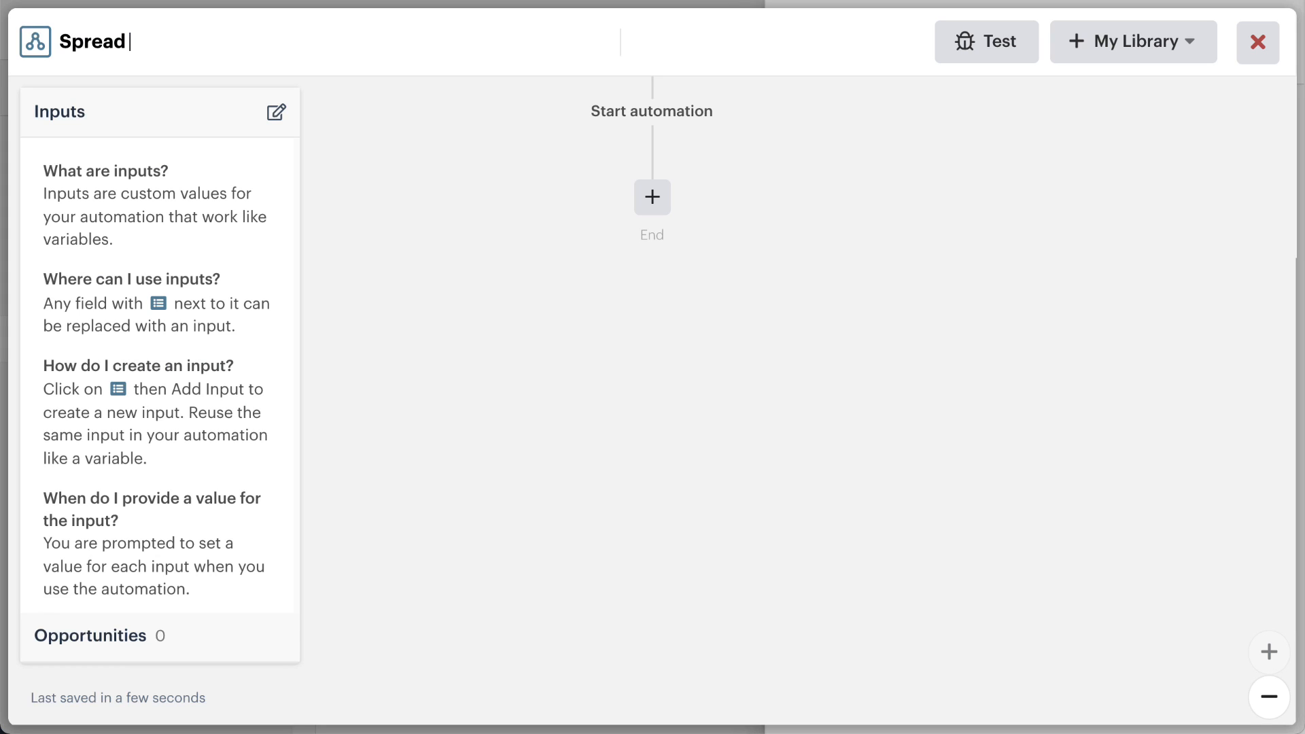
pyautogui.write('Monitor for RSI')
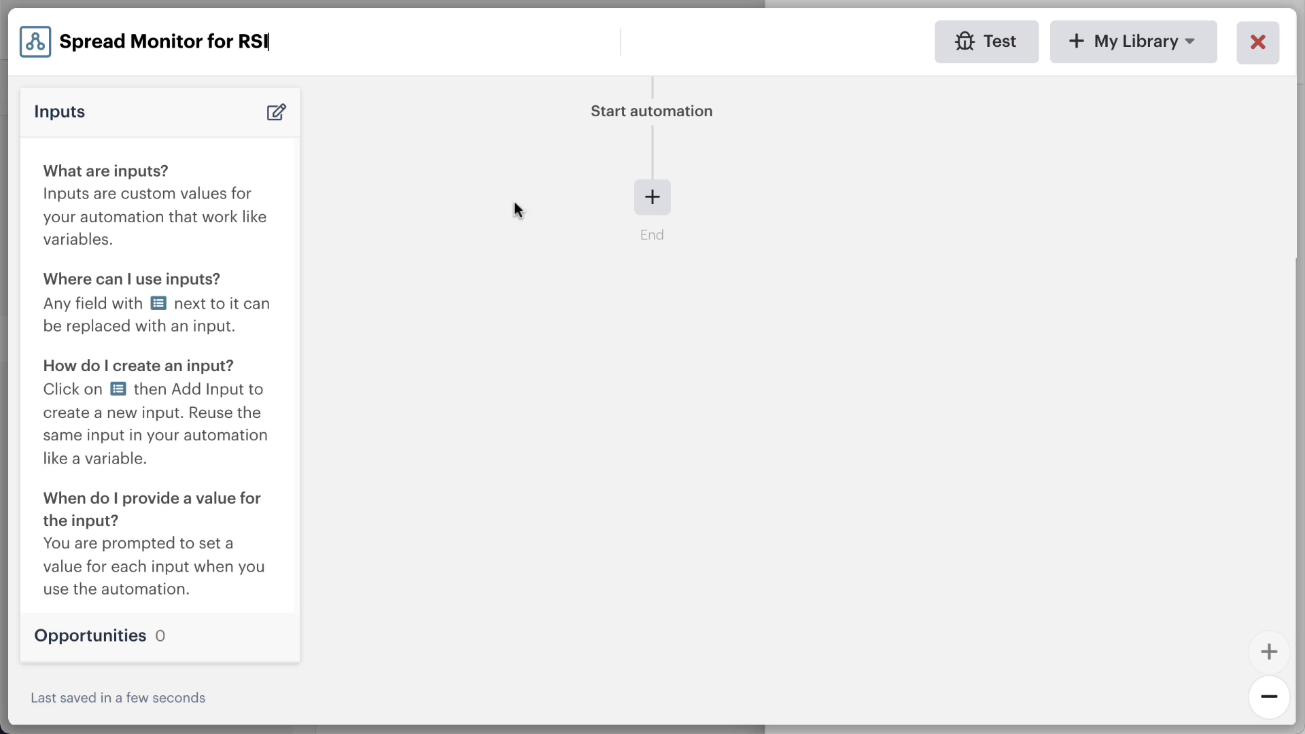
pyautogui.click(410, 185)
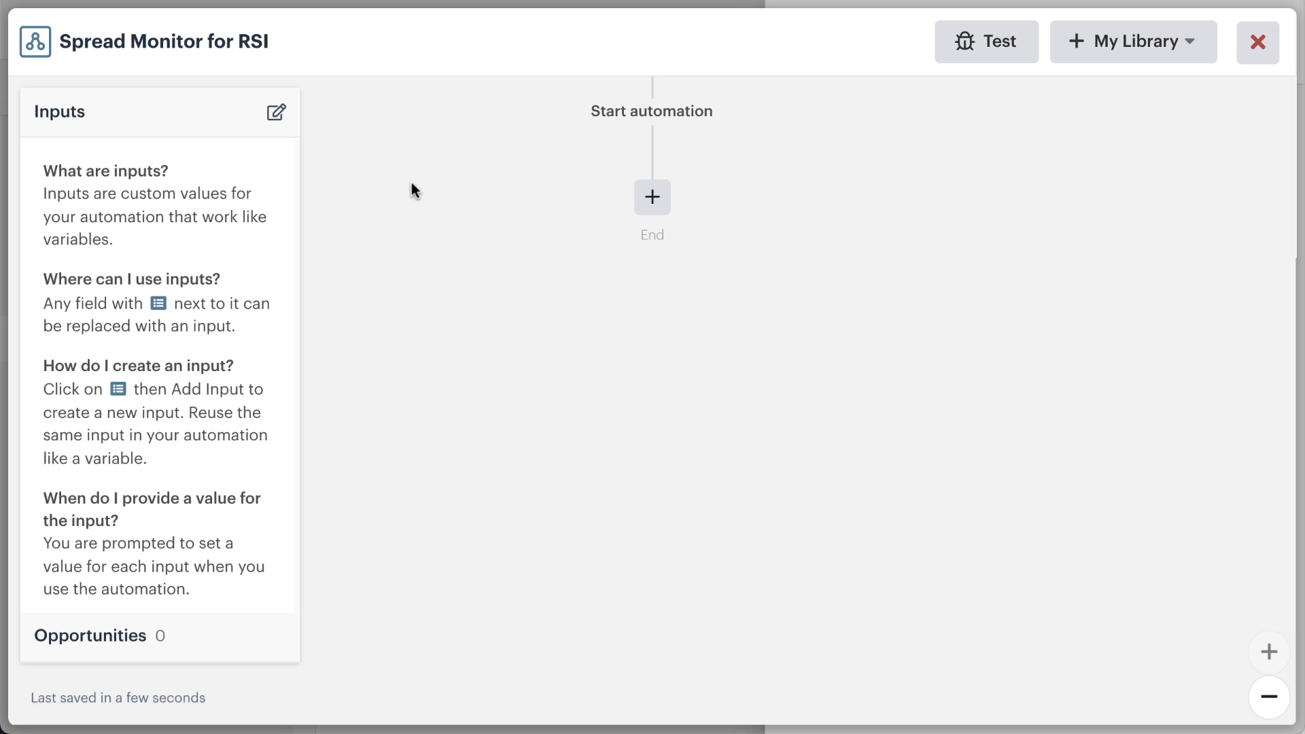
pyautogui.click(138, 114)
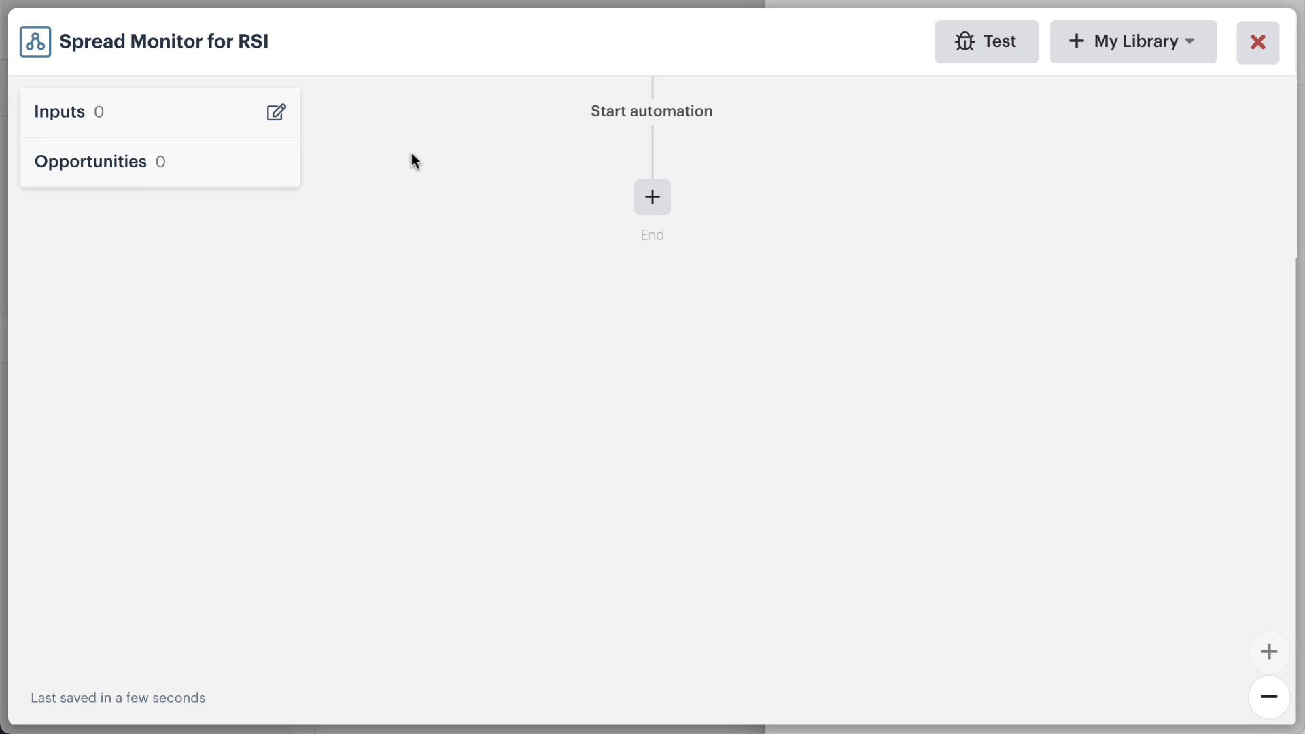
# Step: Add a positions loop to the monitor for position type Any without tags and save it
pyautogui.click(649, 202)
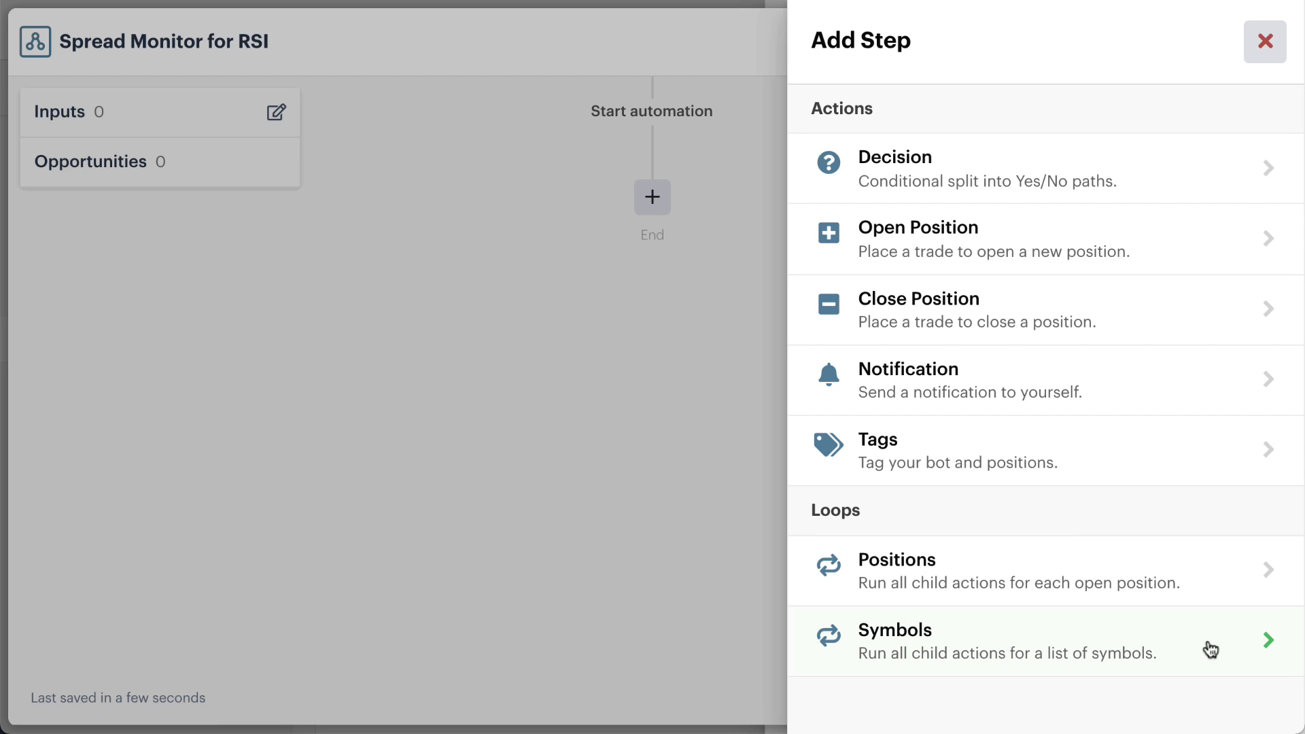
pyautogui.click(1217, 570)
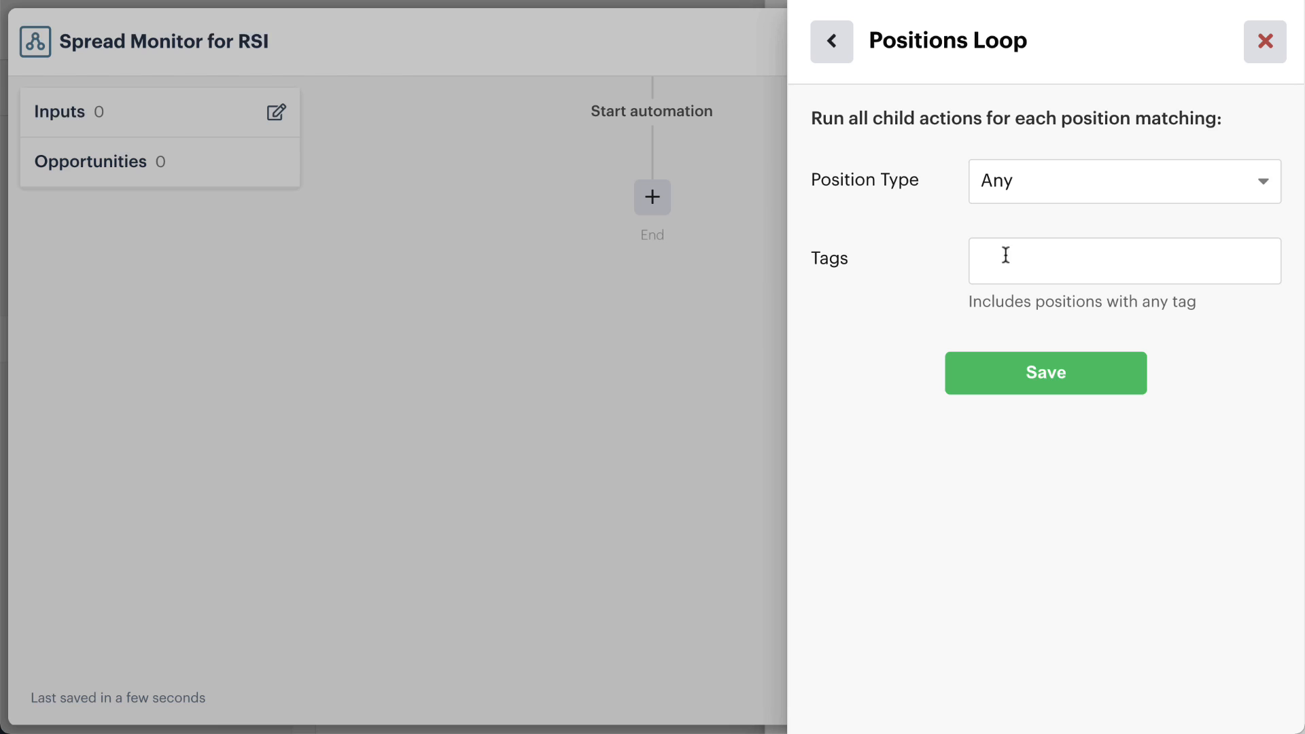
pyautogui.click(1105, 181)
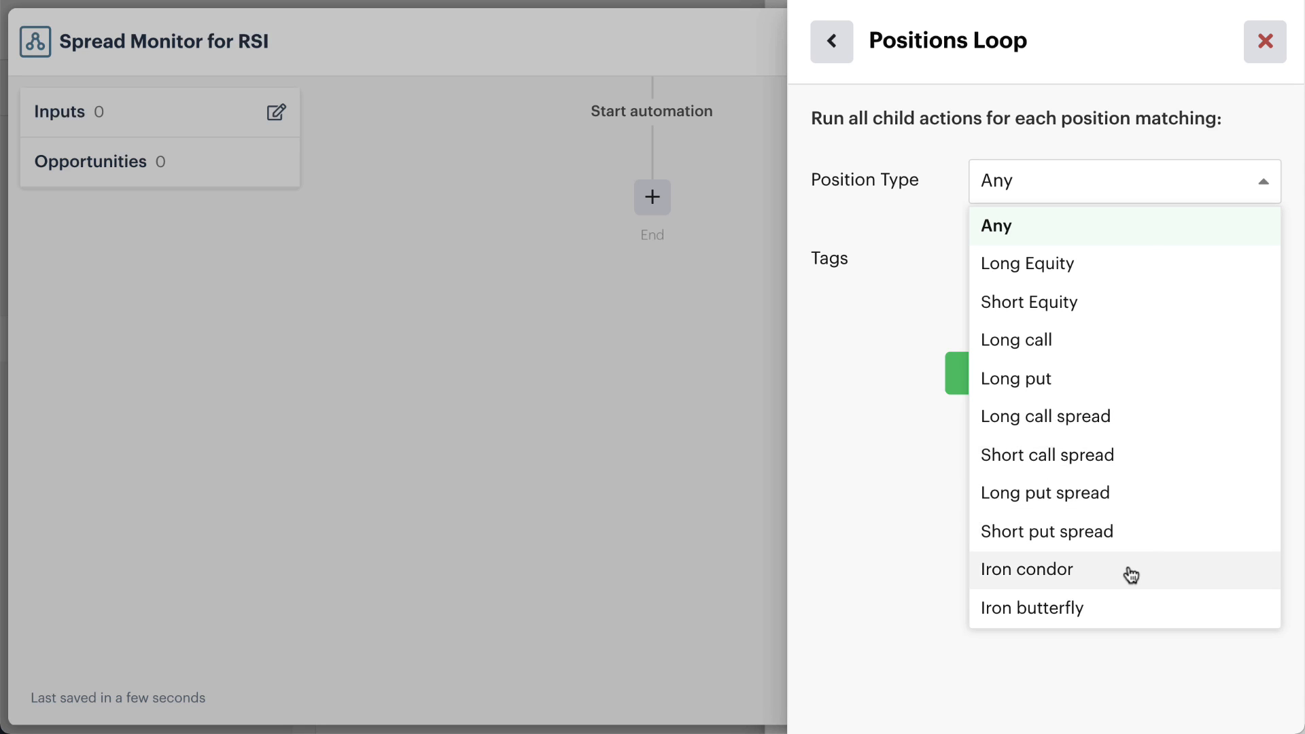
pyautogui.click(879, 529)
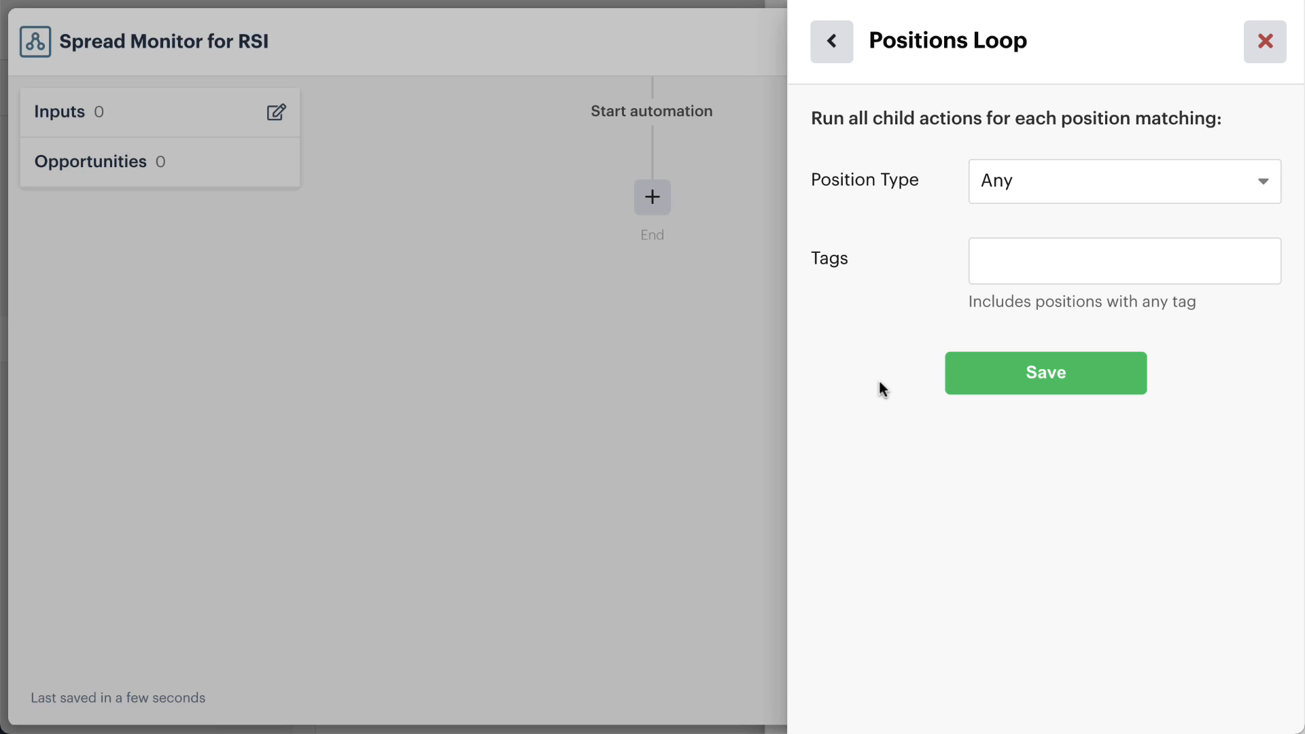
pyautogui.click(1007, 371)
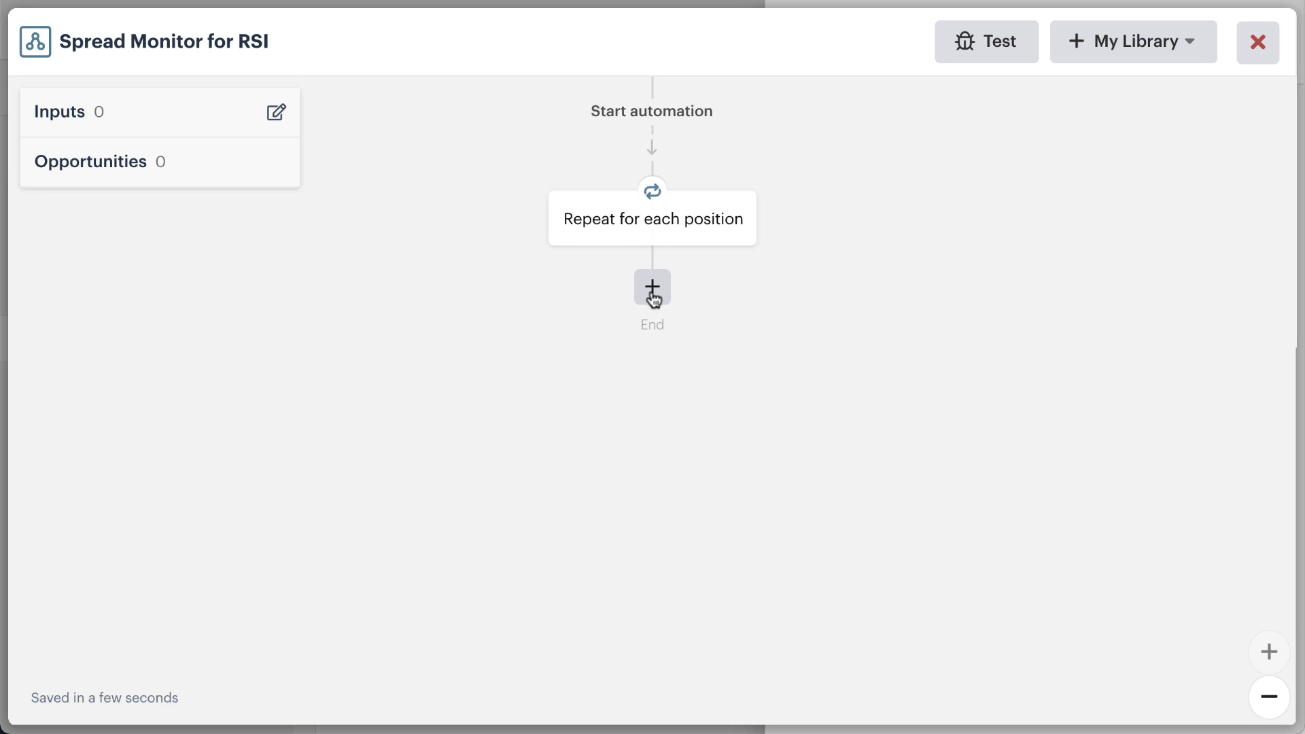
# Step: Add a decision inside the positions loop based on the position's premium change since it was opened
pyautogui.click(652, 291)
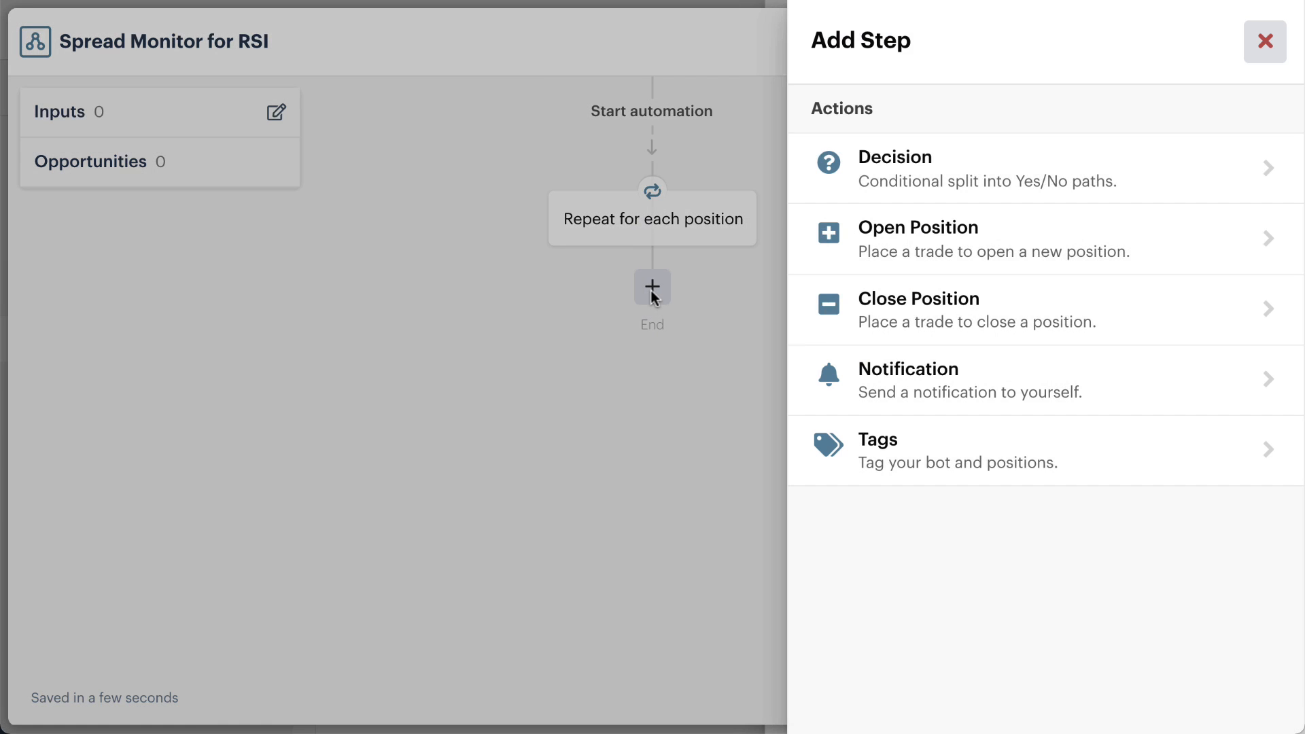
pyautogui.click(1141, 164)
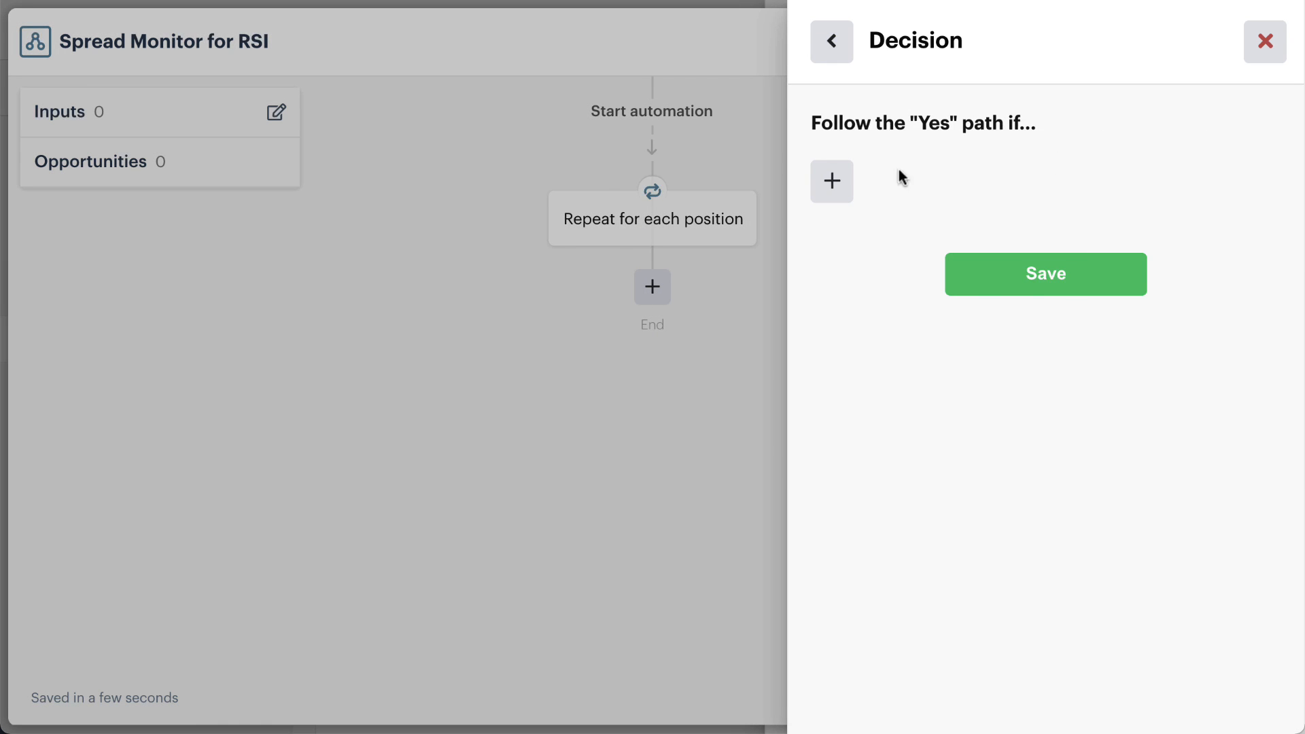
pyautogui.click(837, 179)
pyautogui.scroll(-1, 1006, 203)
pyautogui.scroll(-20, 1007, 202)
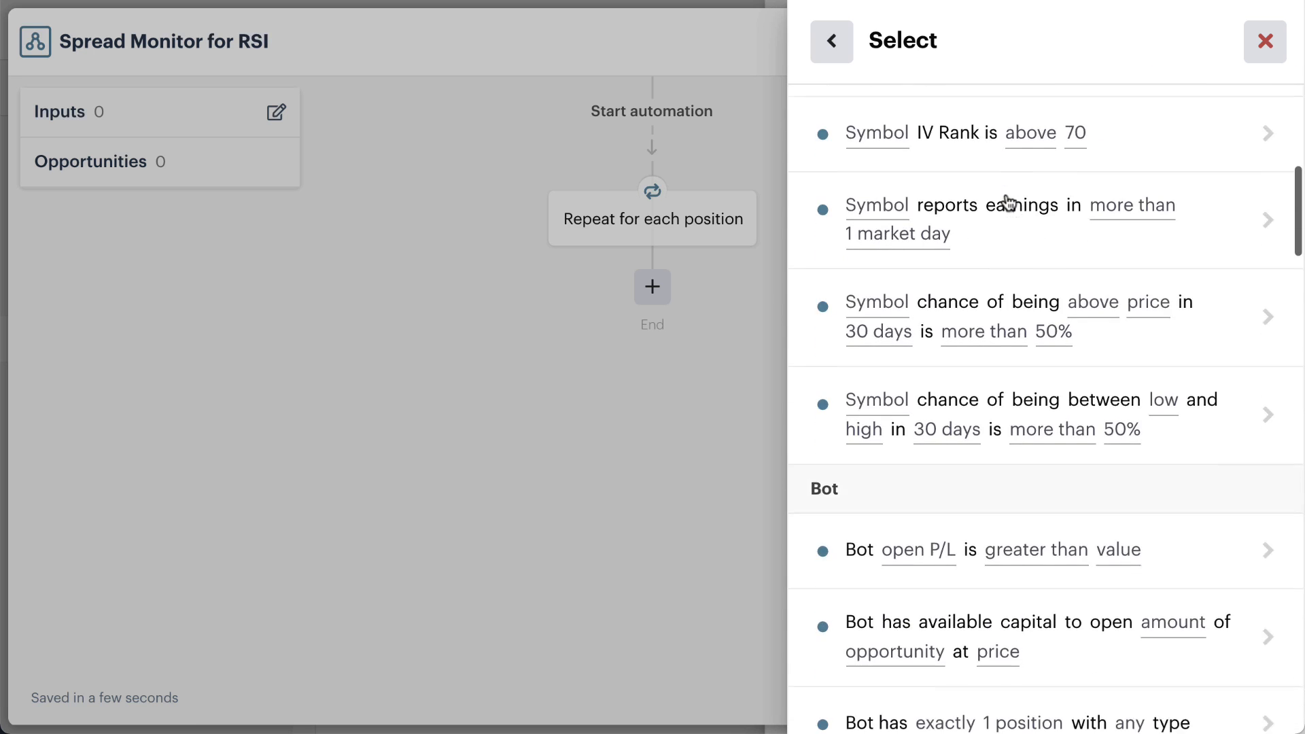
pyautogui.scroll(-9, 1007, 203)
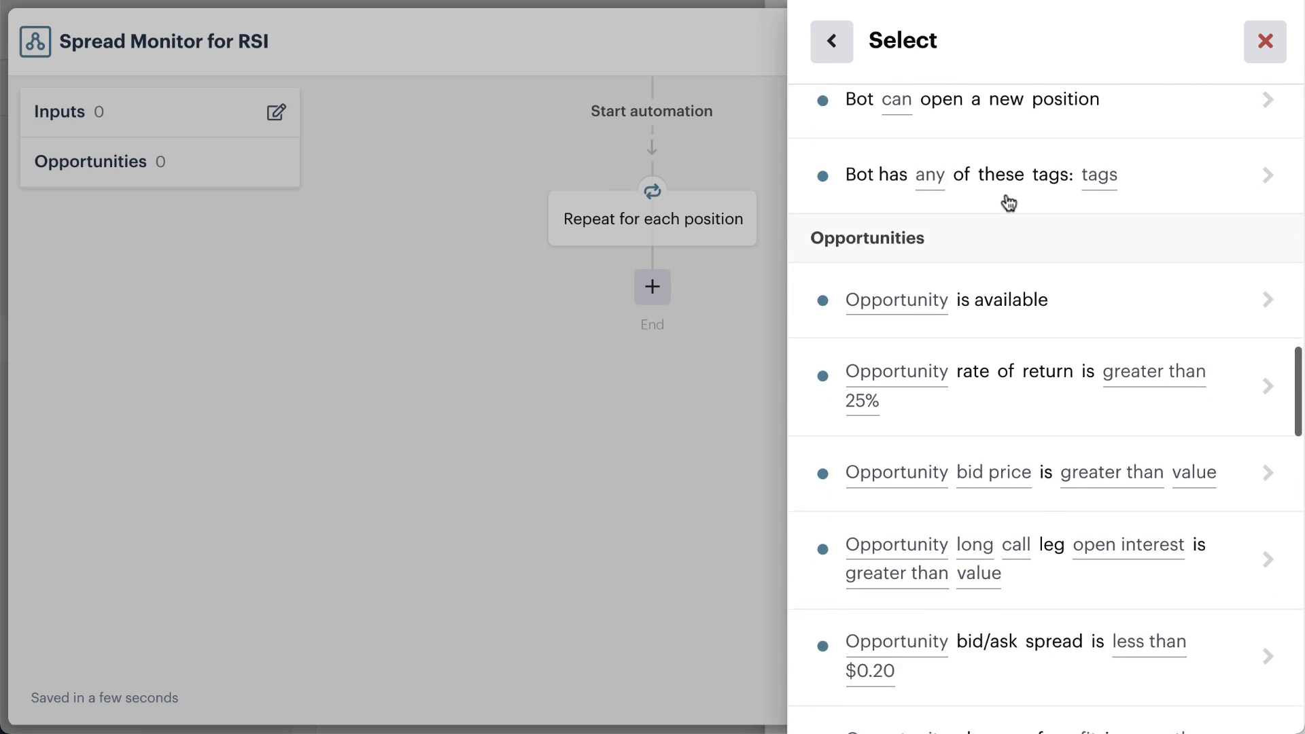
pyautogui.scroll(-6, 1008, 202)
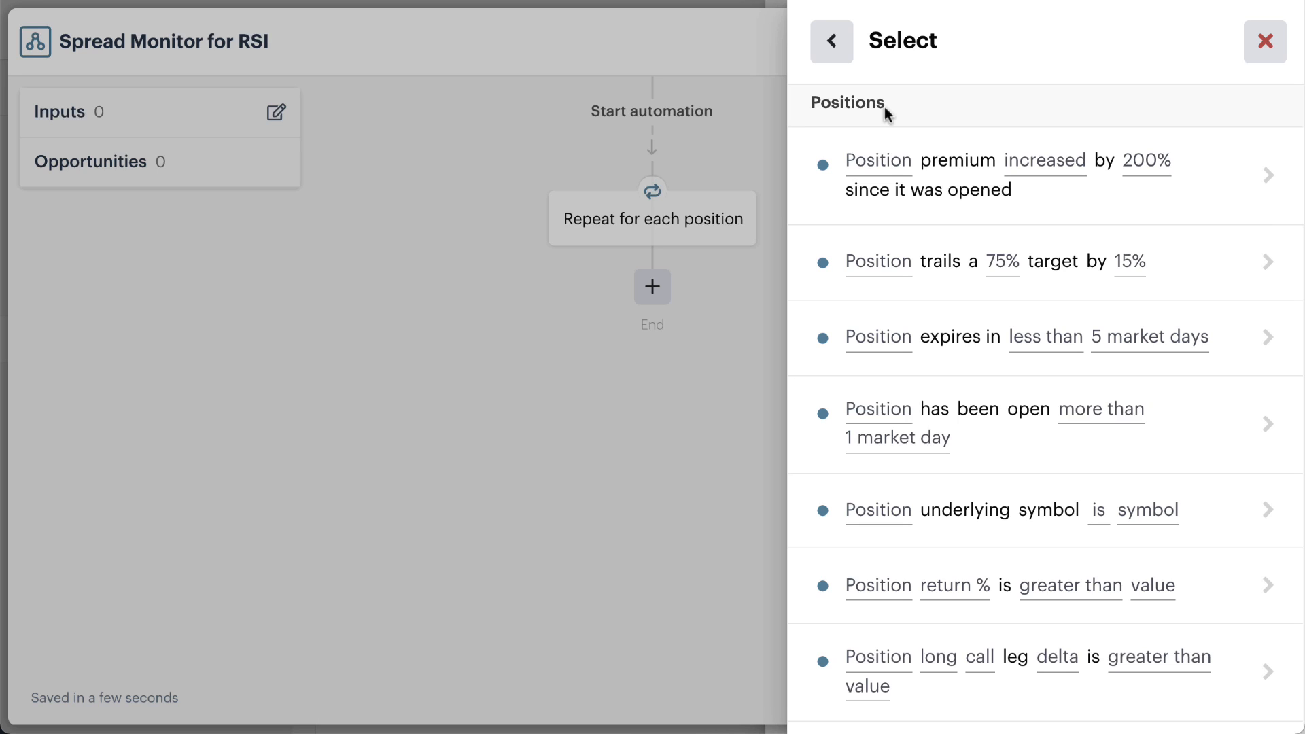
pyautogui.click(1064, 206)
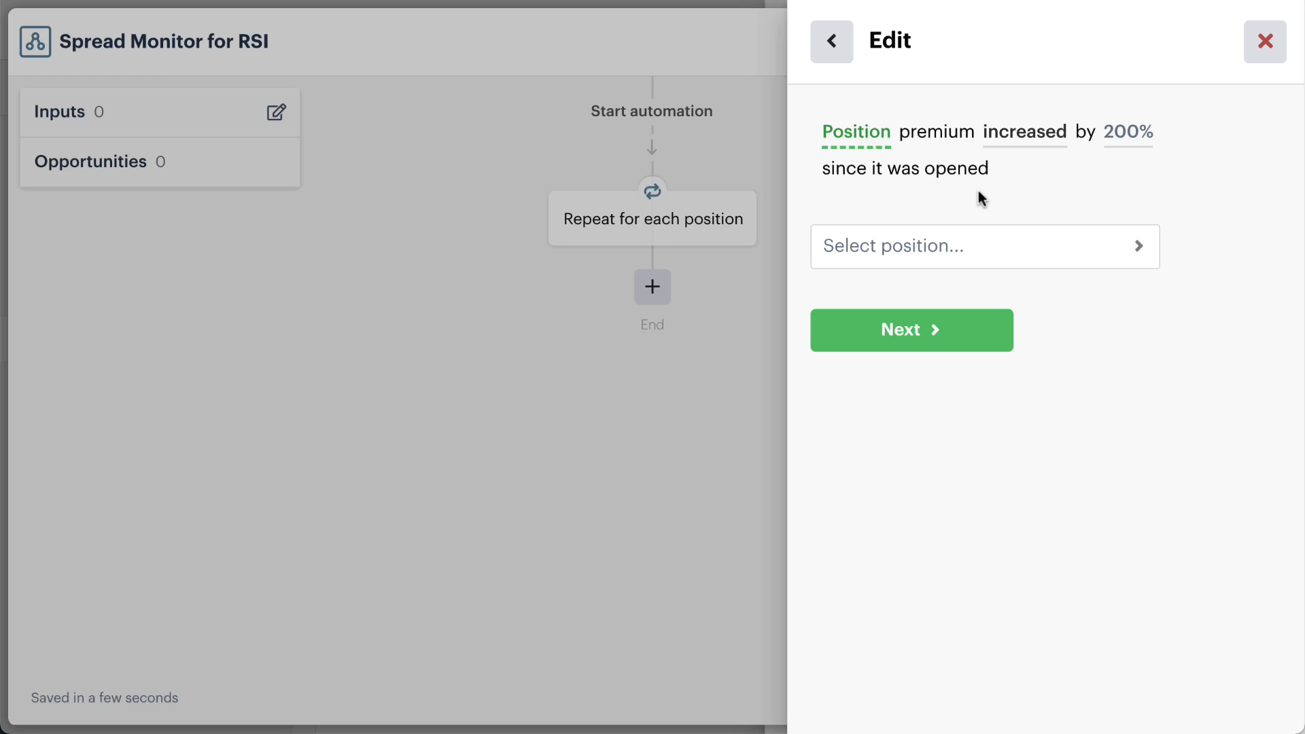
# Step: Set the decision to check that the loop's position premium decreased by 50% since it was opened, and save it
pyautogui.click(994, 246)
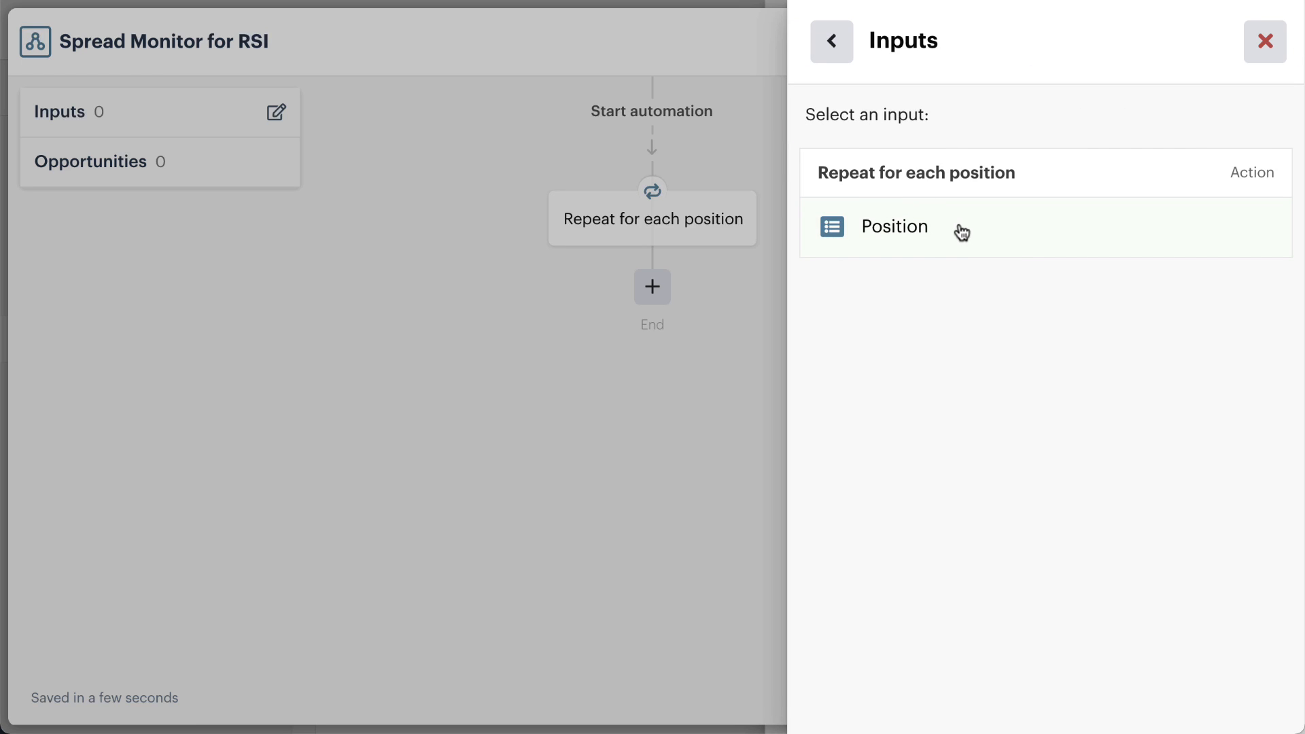
pyautogui.click(961, 232)
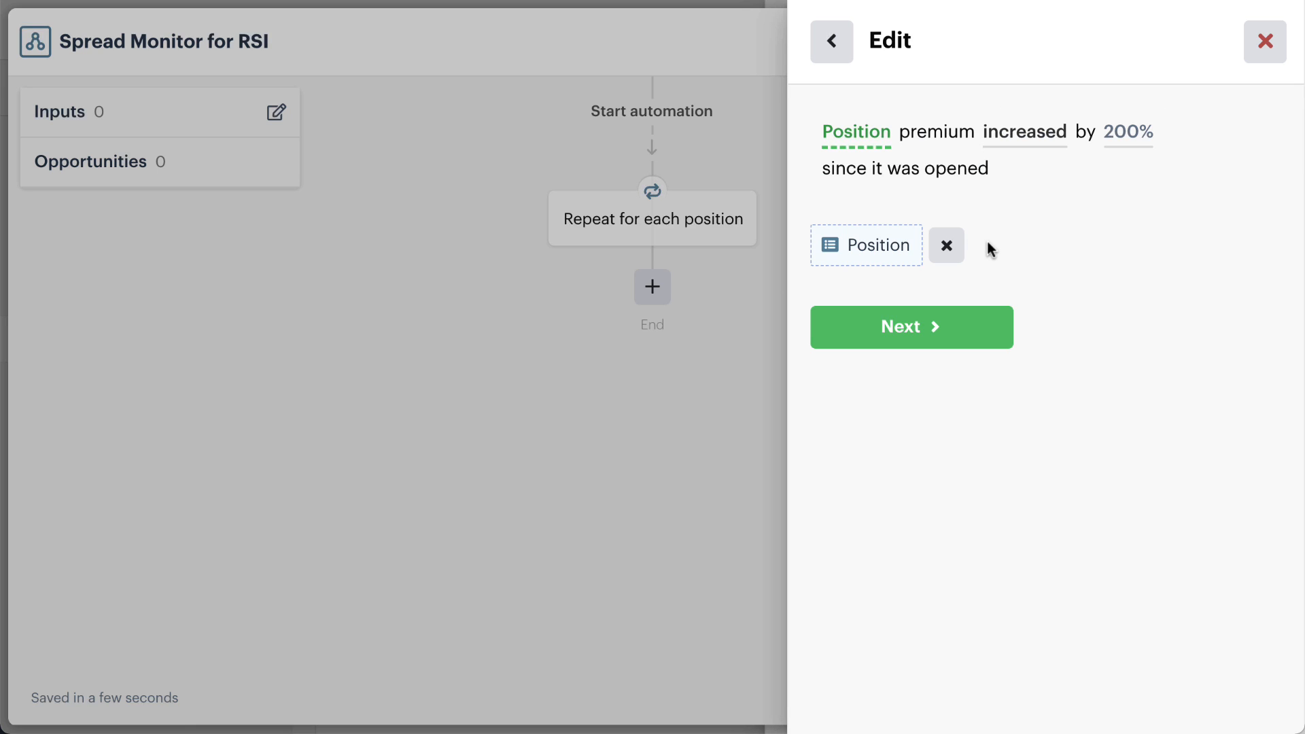
pyautogui.click(906, 348)
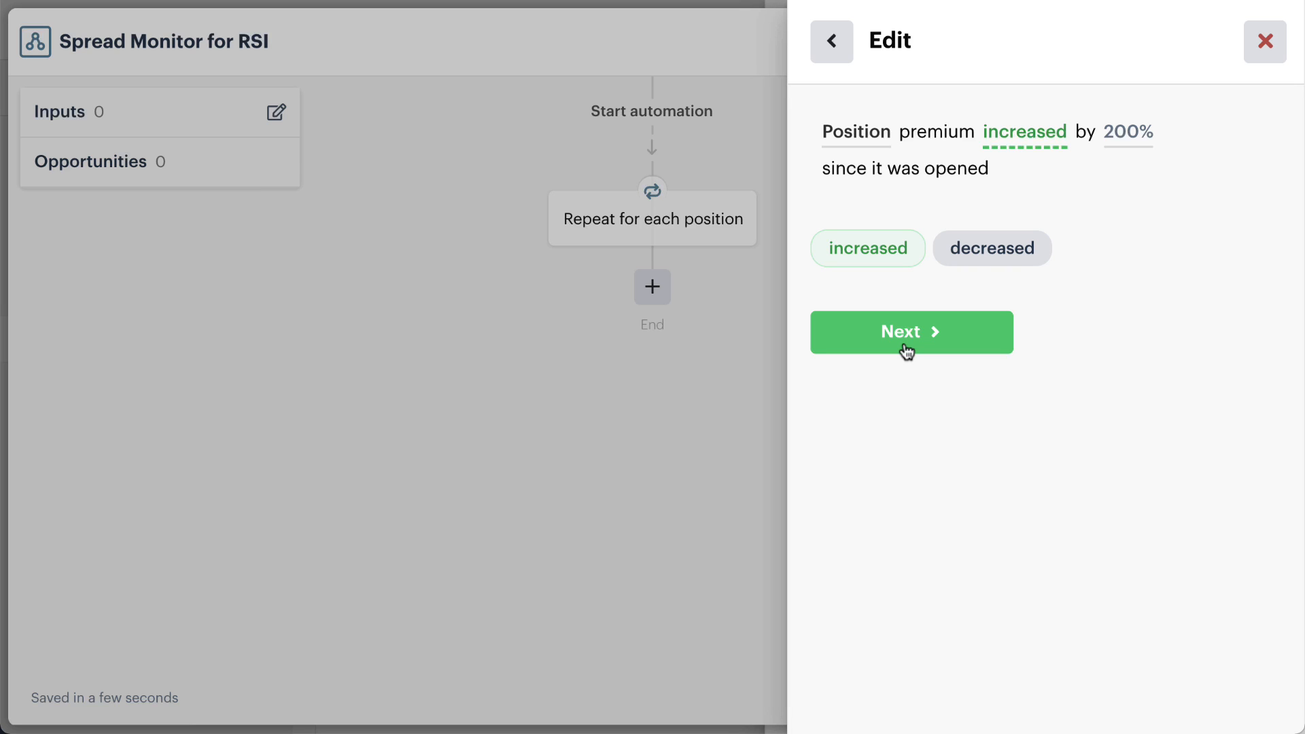
pyautogui.click(988, 246)
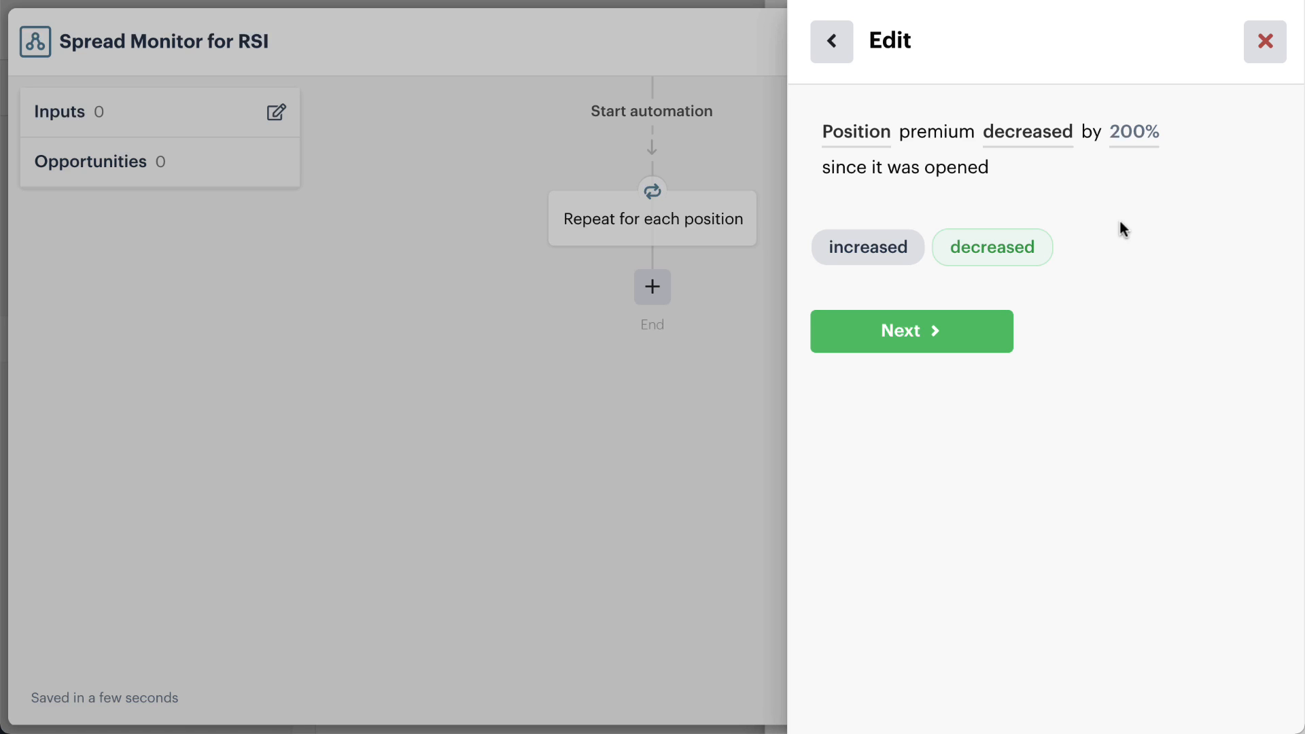
pyautogui.click(1129, 132)
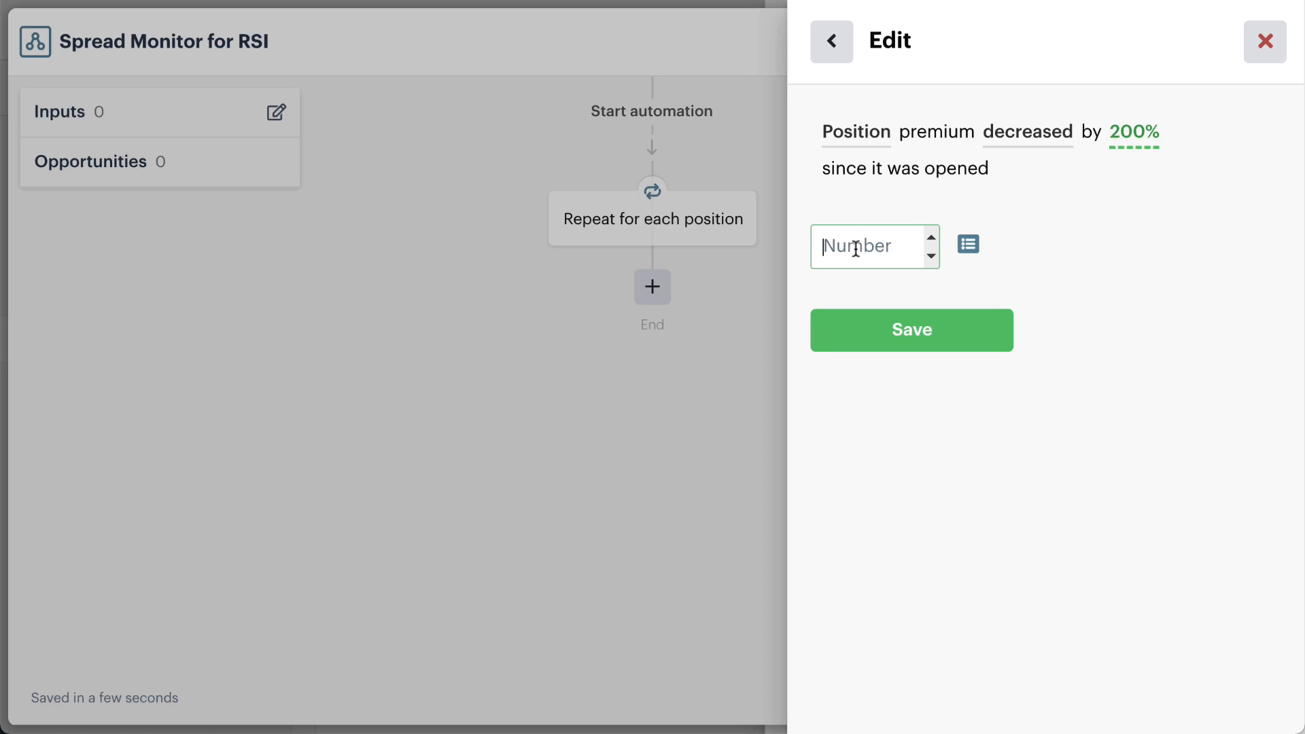
pyautogui.write('50')
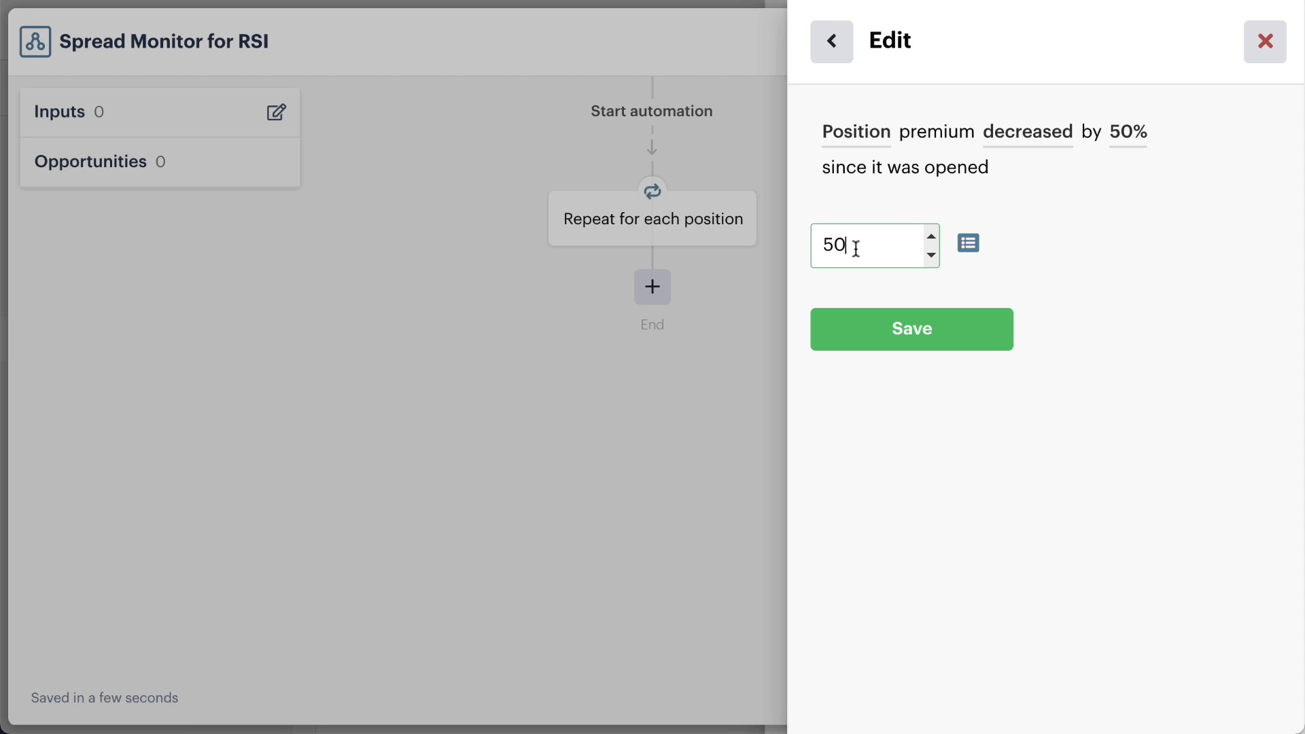
pyautogui.click(904, 329)
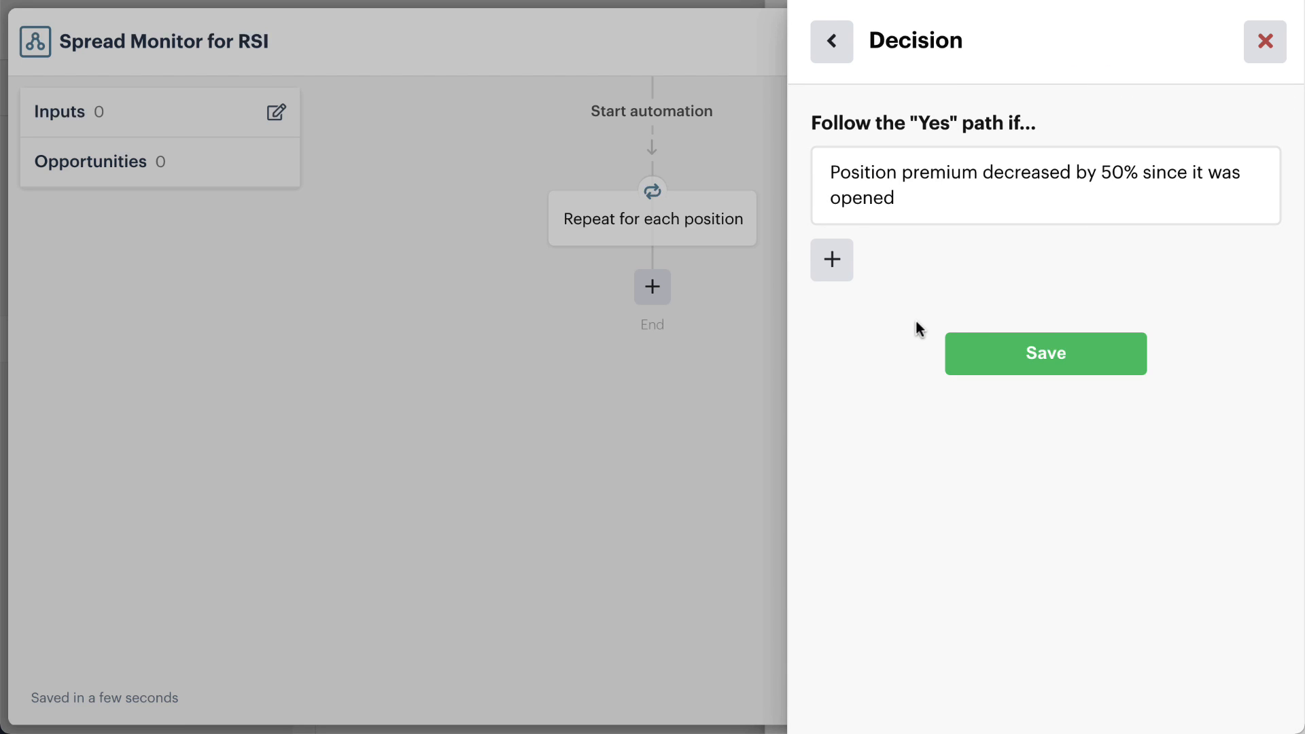
pyautogui.click(1007, 353)
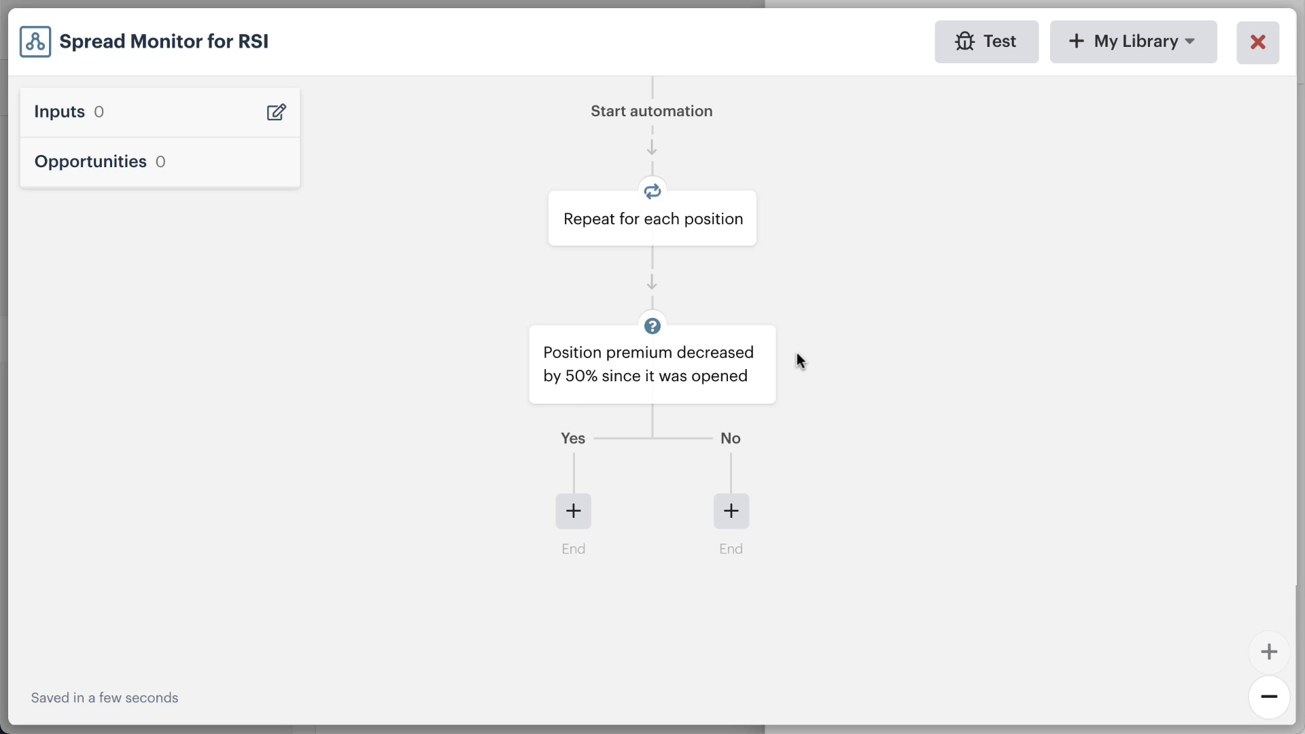
# Step: Change the premium decision's caption to "Check for 50% profit" and save it
pyautogui.moveTo(768, 356)
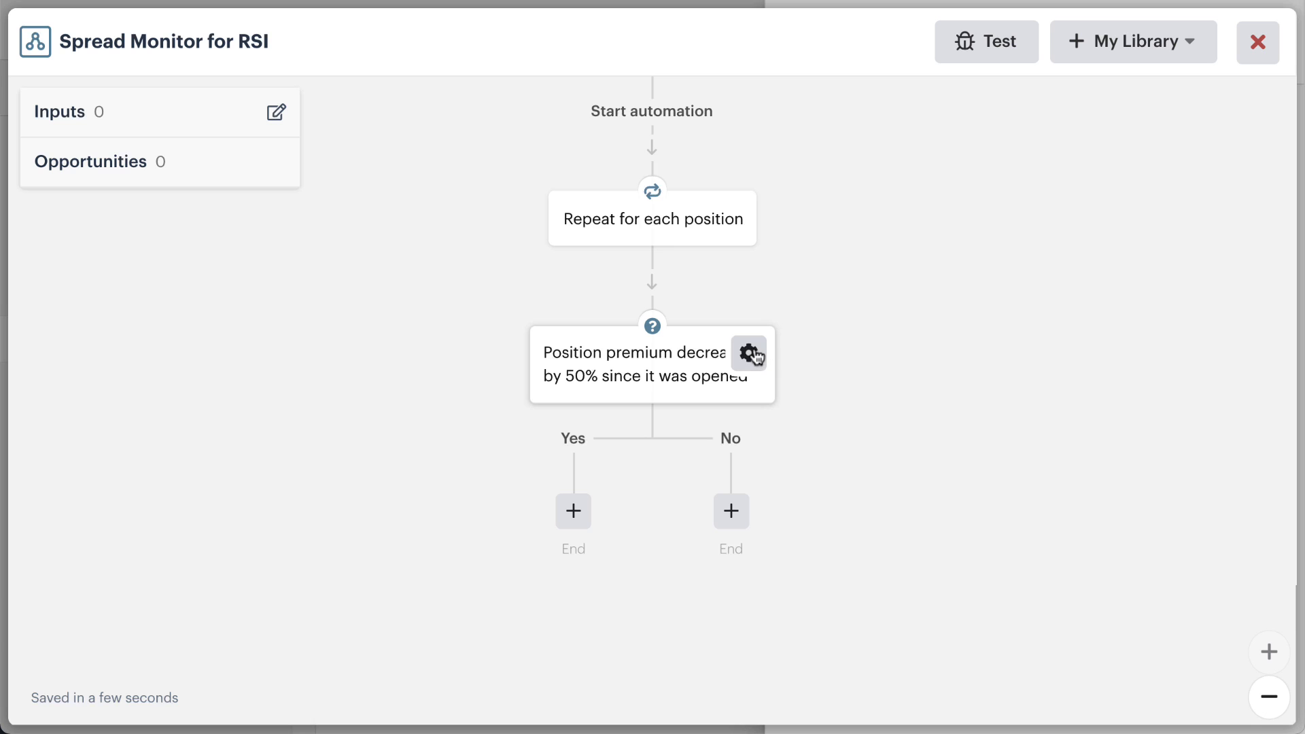
pyautogui.click(751, 354)
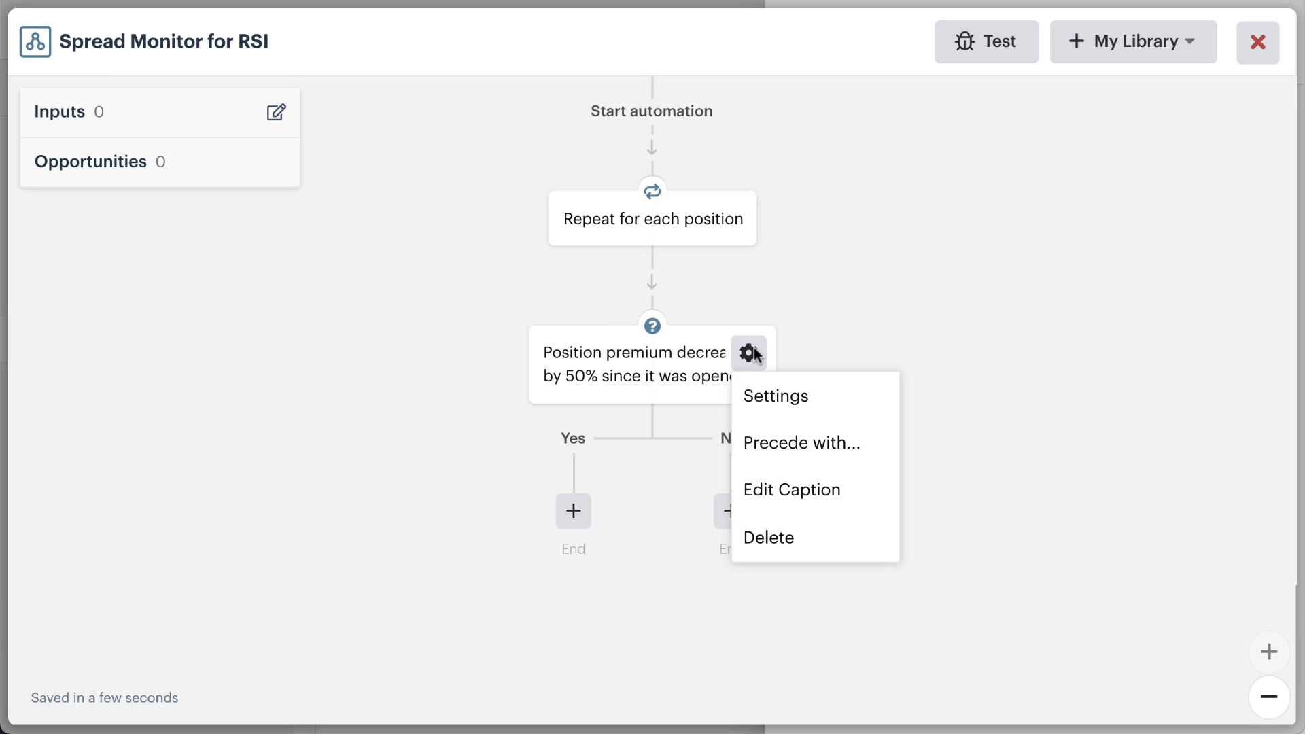
pyautogui.click(800, 488)
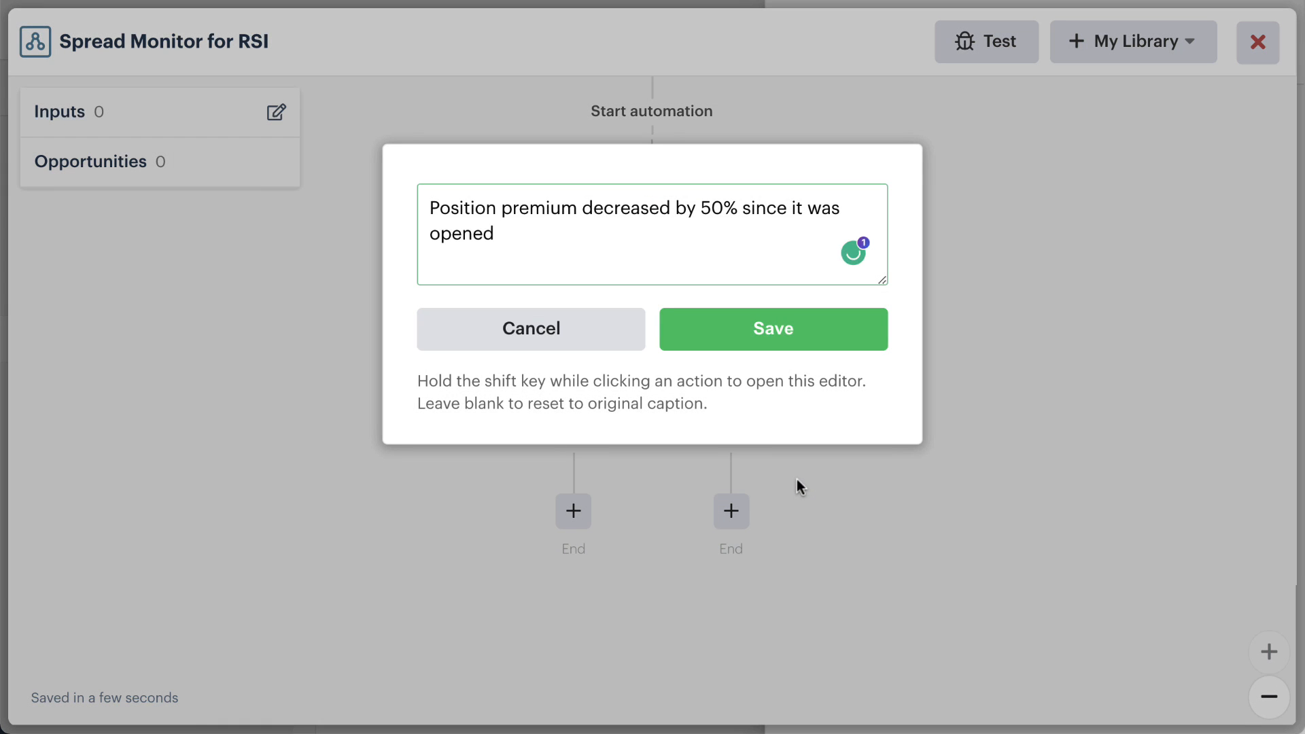
pyautogui.hotkey('ctrl', 'a')
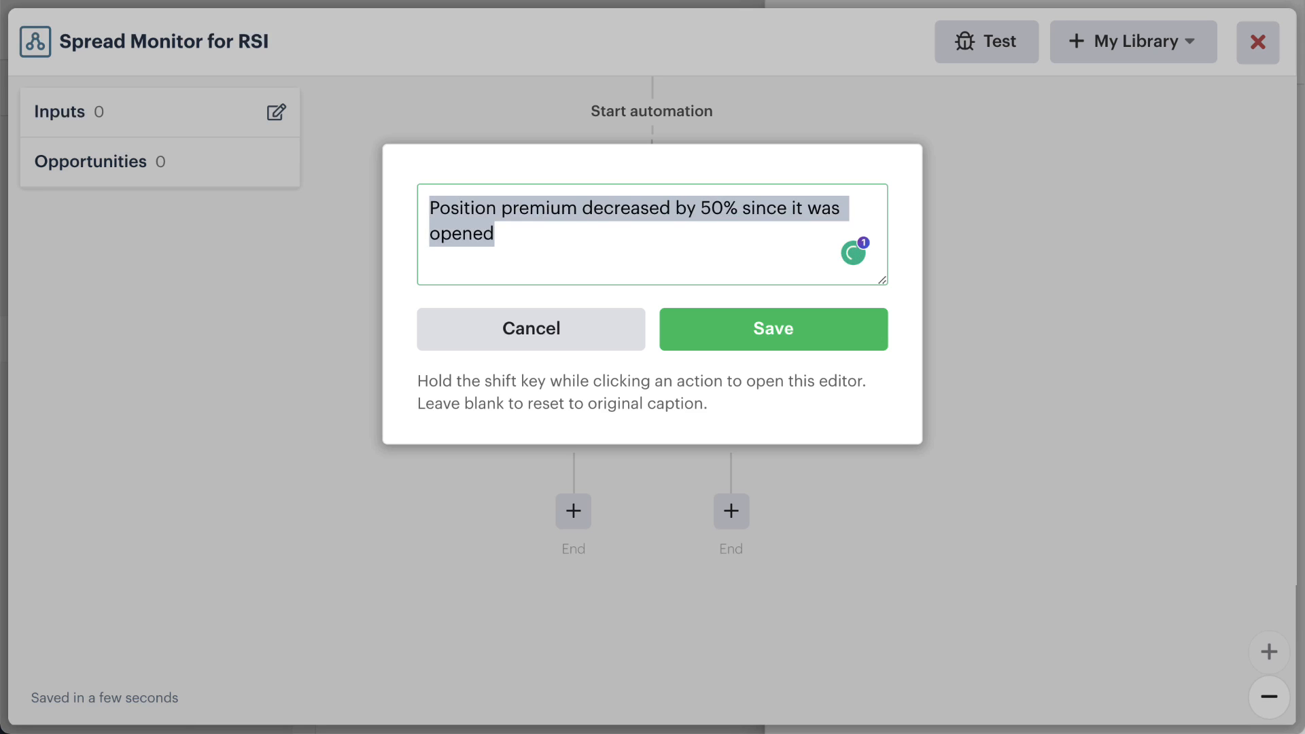
pyautogui.write('Check for ')
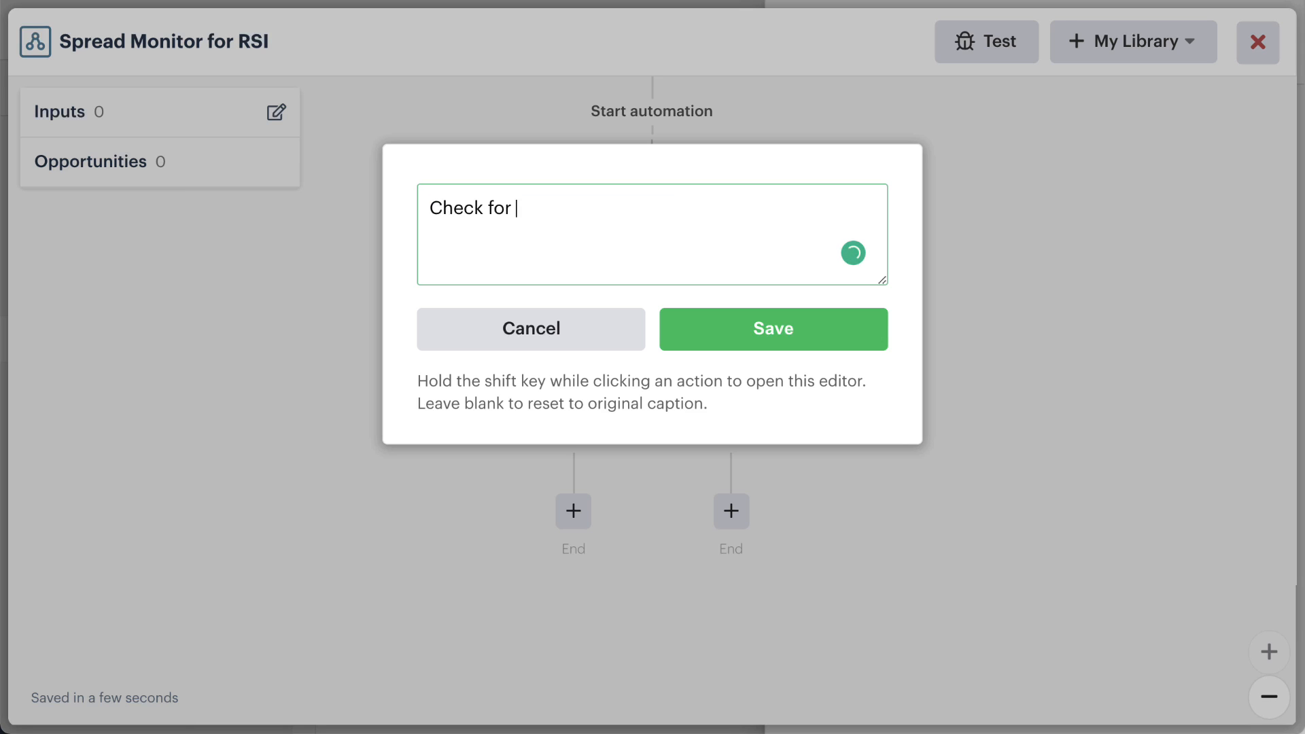
pyautogui.write('50% profit')
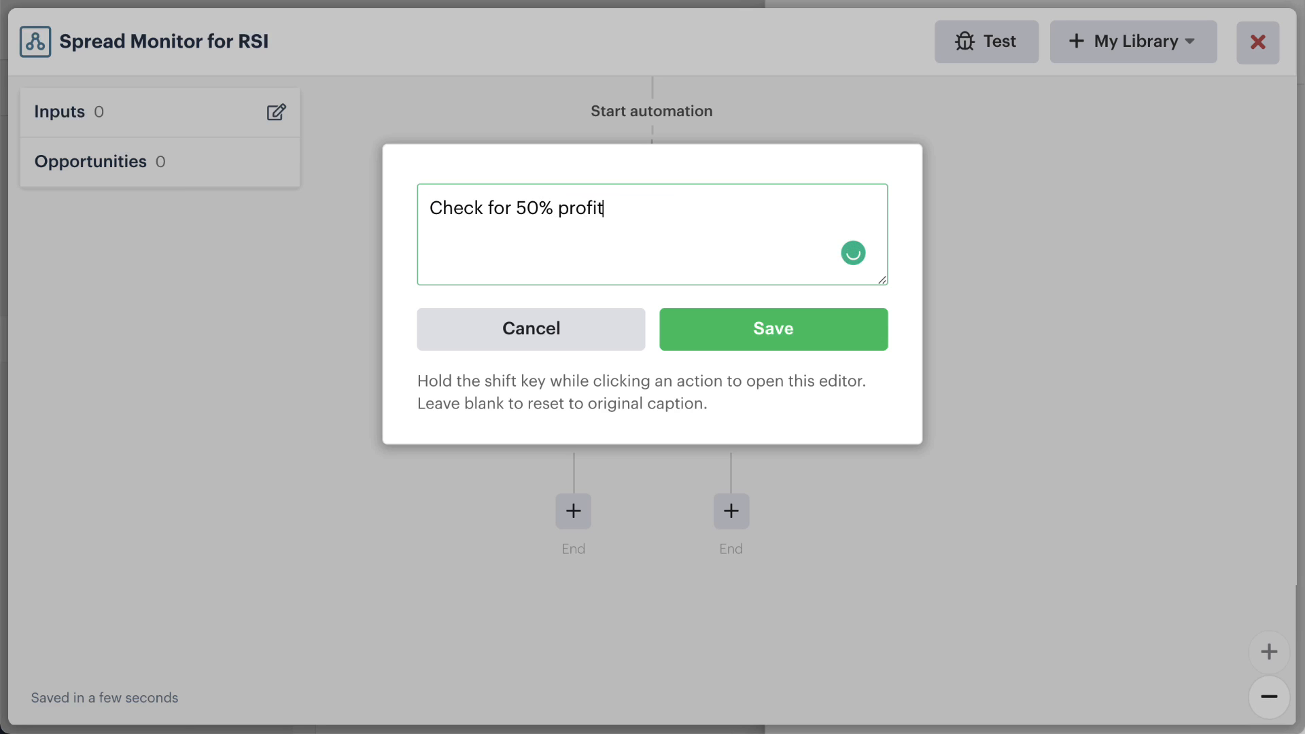
pyautogui.click(739, 328)
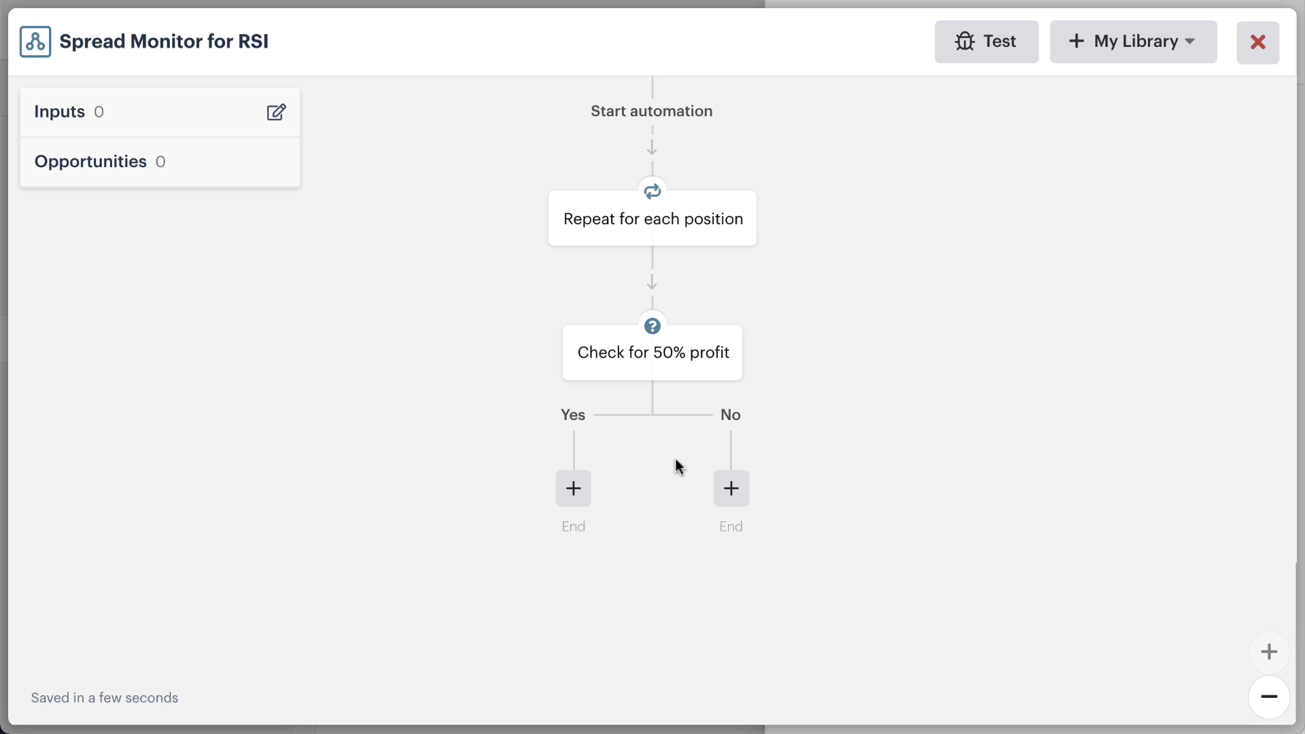
# Step: Add a Close Position action on the Yes path of the 50% profit check, using the loop's position
pyautogui.click(574, 491)
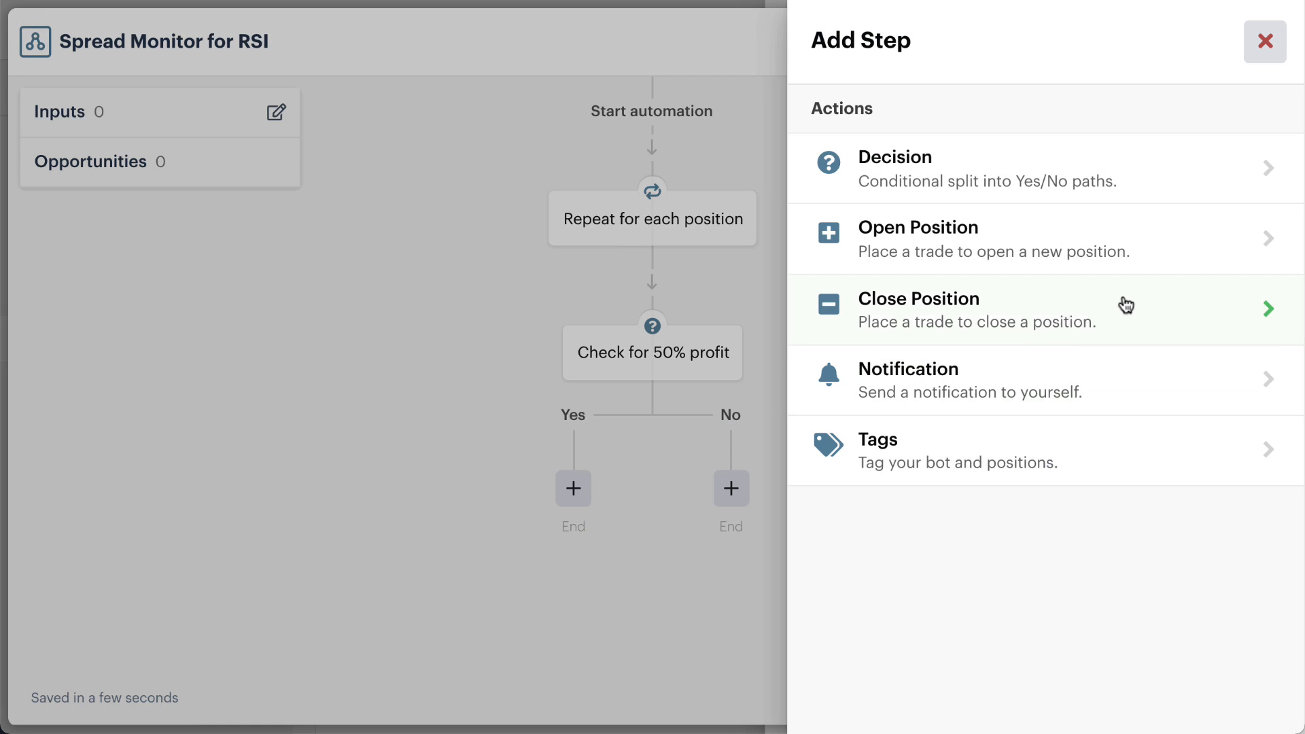
pyautogui.click(1126, 305)
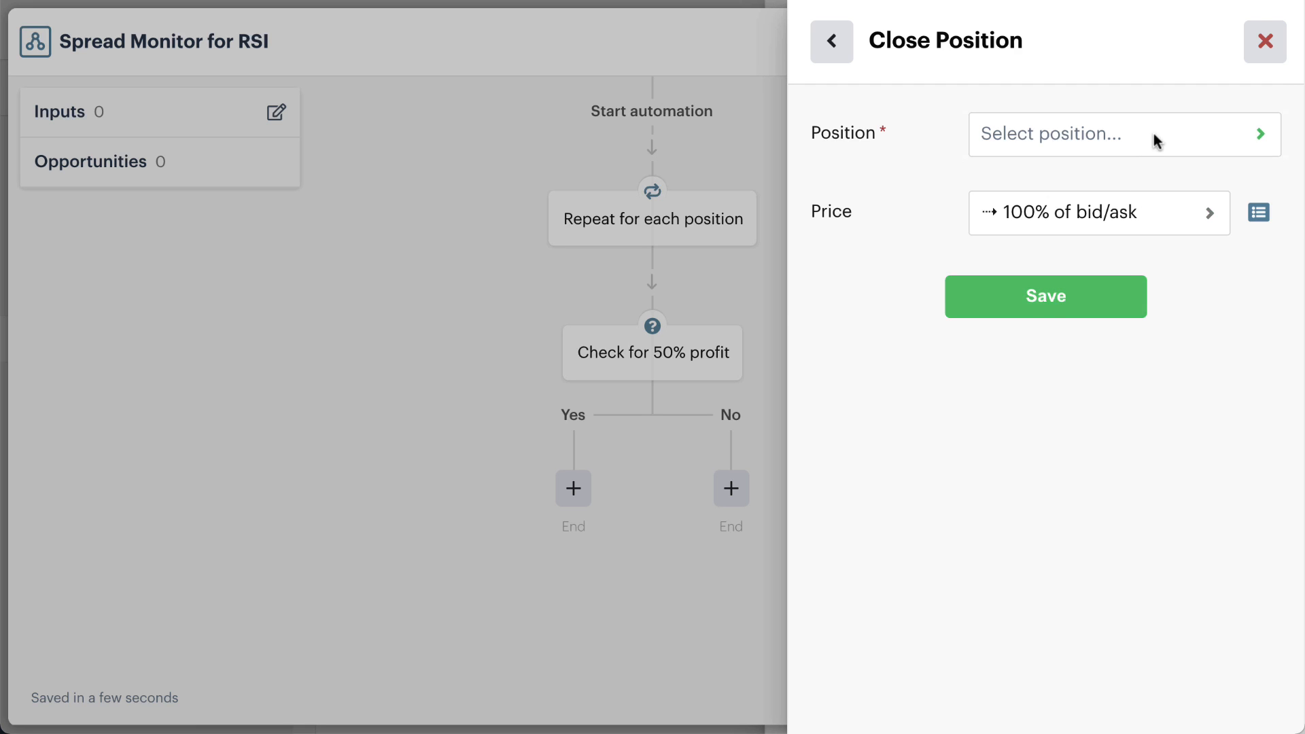
pyautogui.click(1153, 136)
pyautogui.click(999, 218)
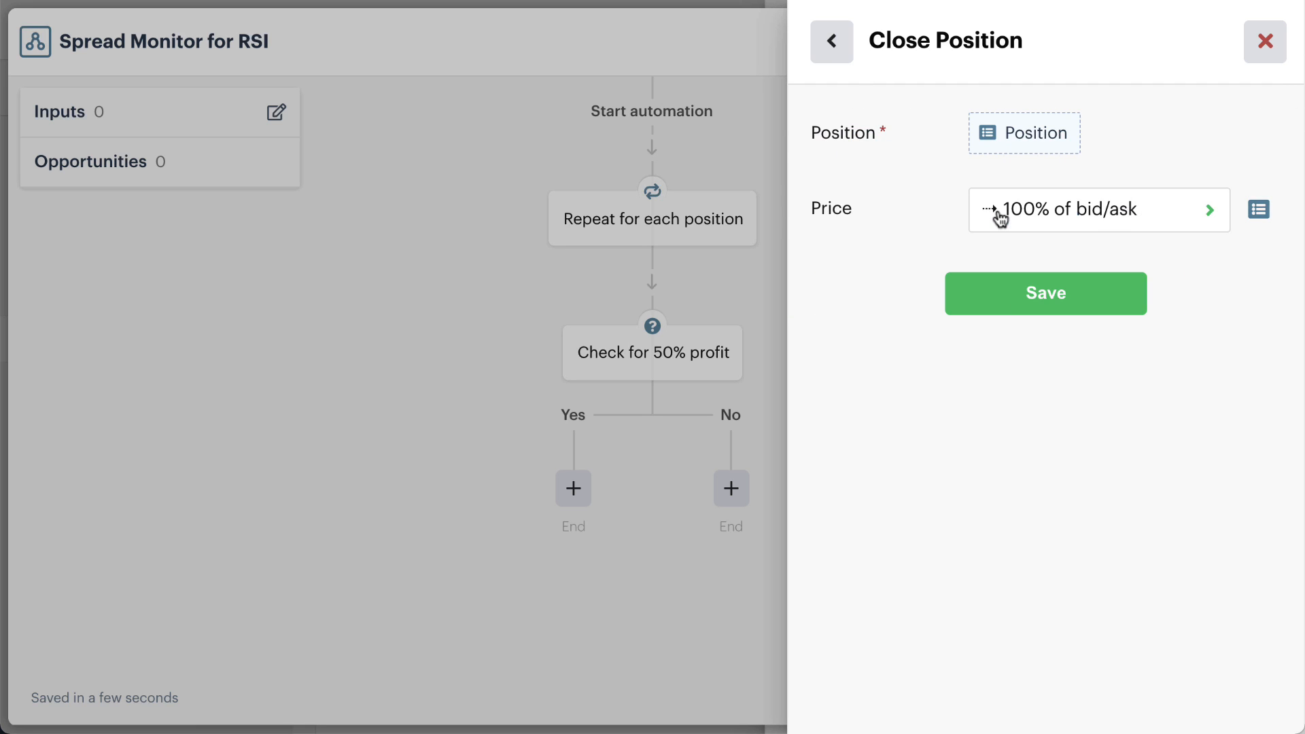
# Step: Set the closing price to Speedy SmartPricing with a final price of 80% of the bid/ask spread, and save the action
pyautogui.click(1023, 219)
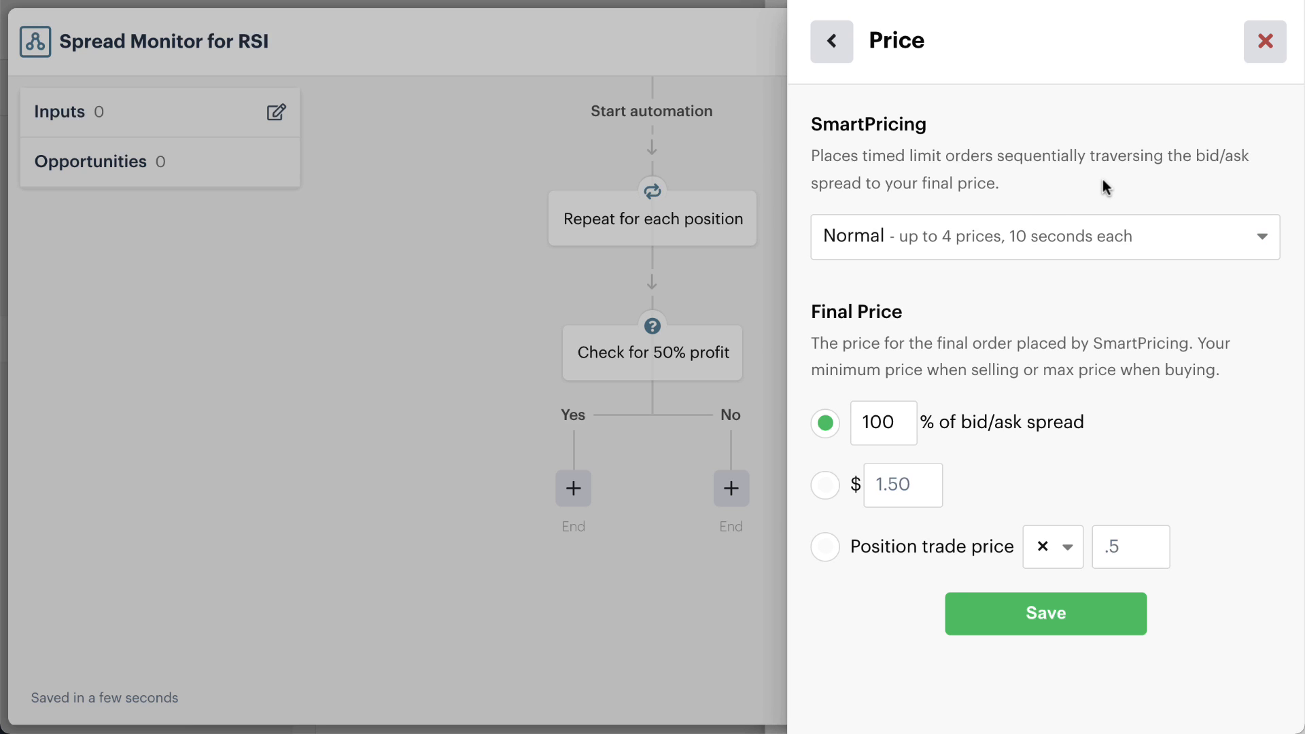
pyautogui.click(1167, 239)
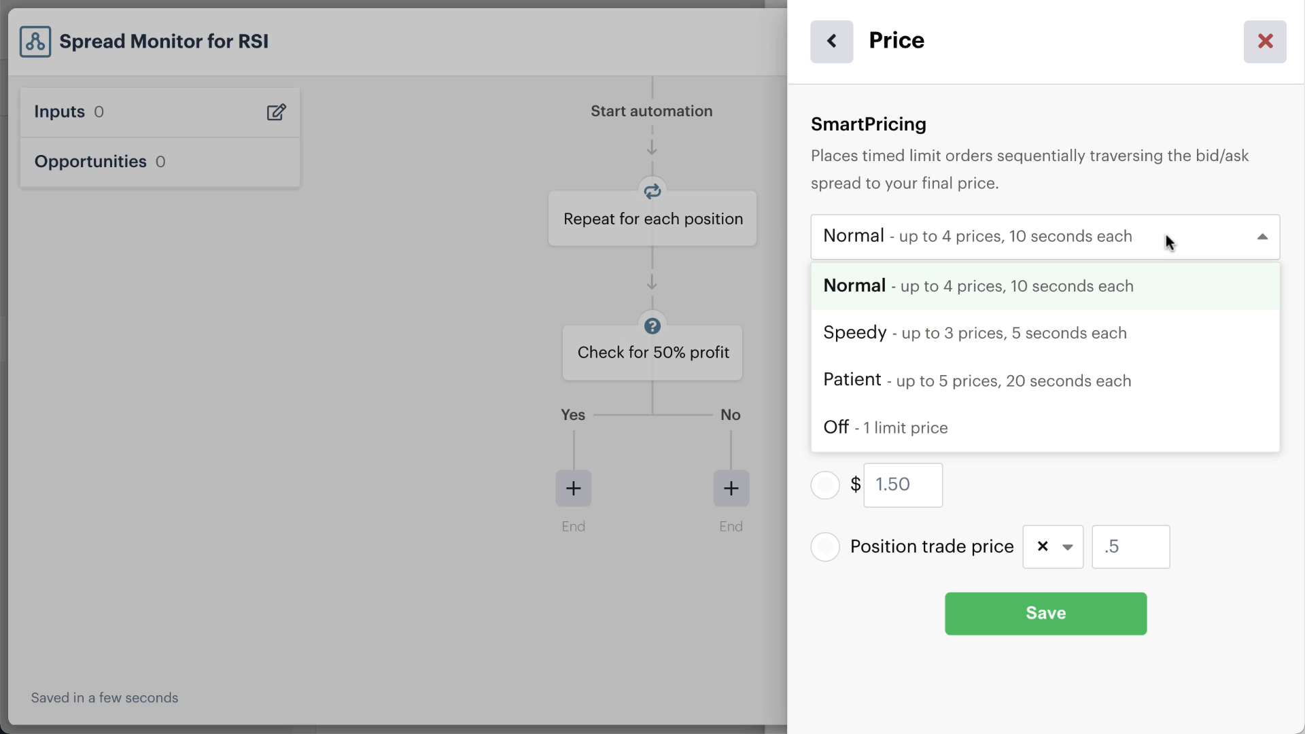
pyautogui.click(1169, 189)
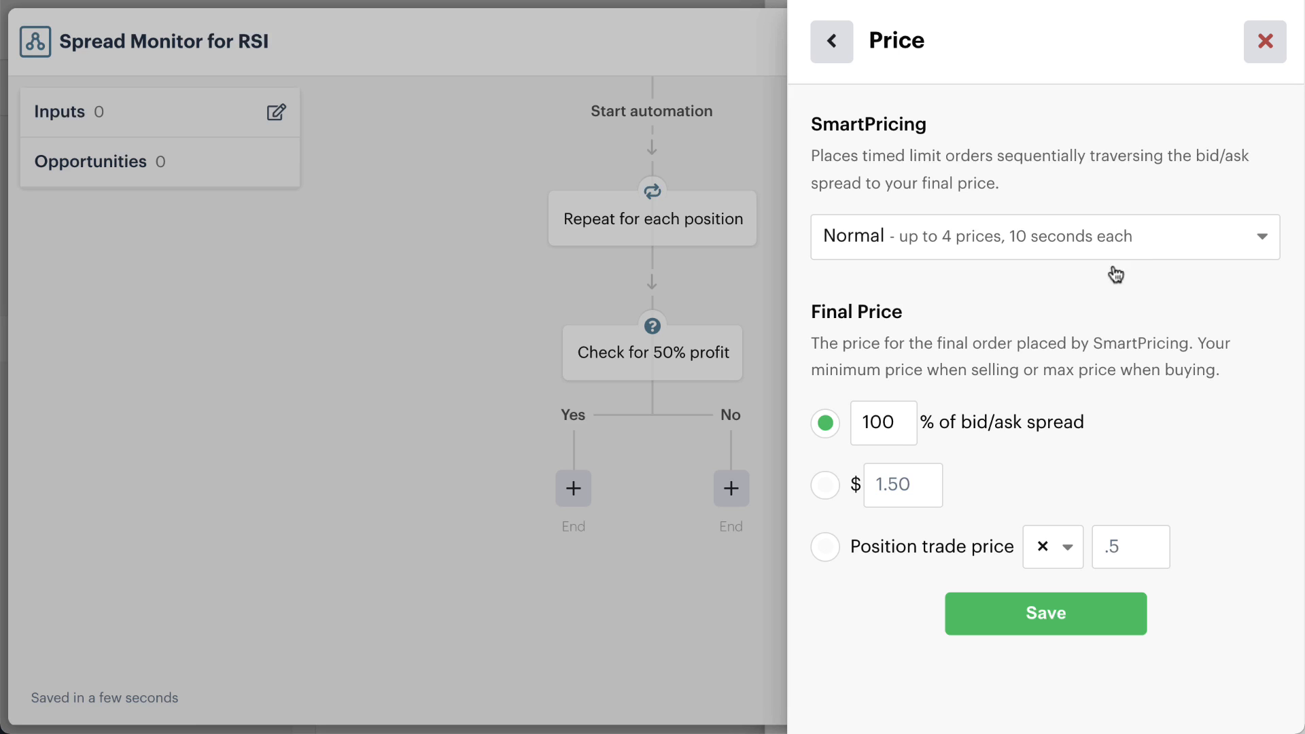
pyautogui.click(1120, 247)
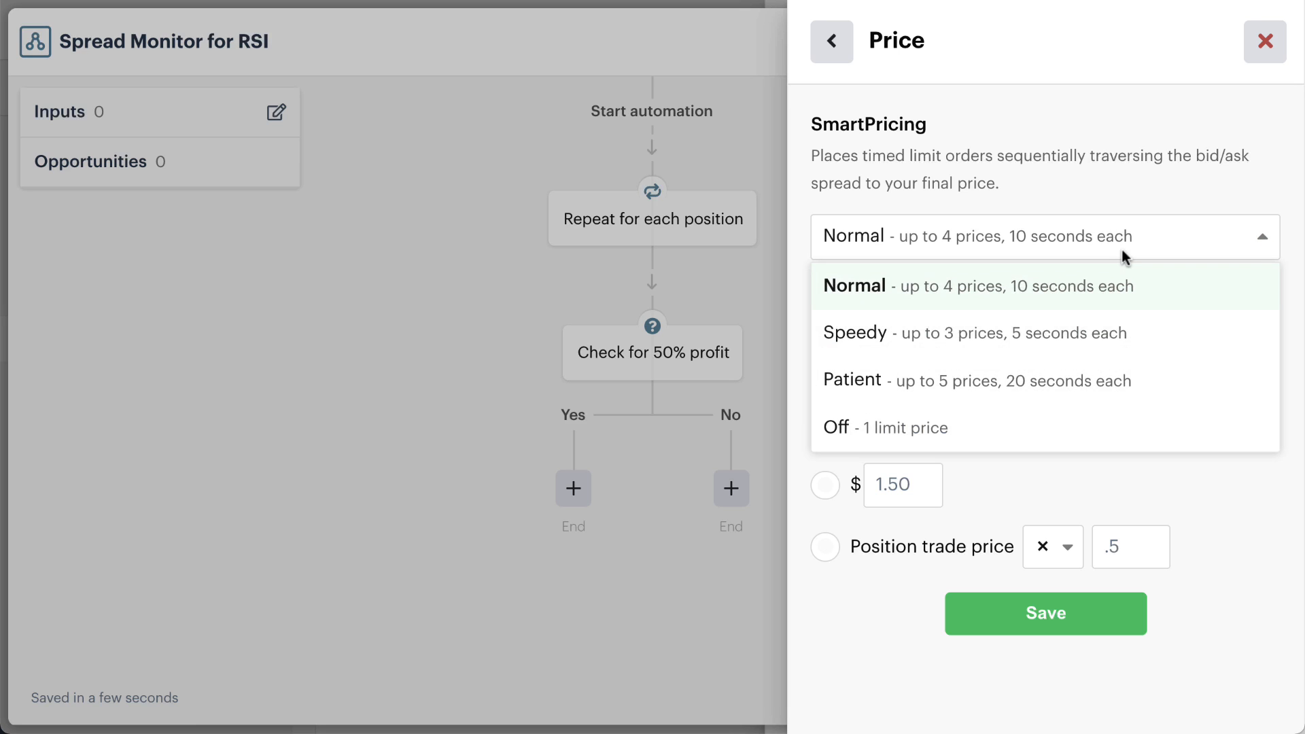
pyautogui.click(1115, 342)
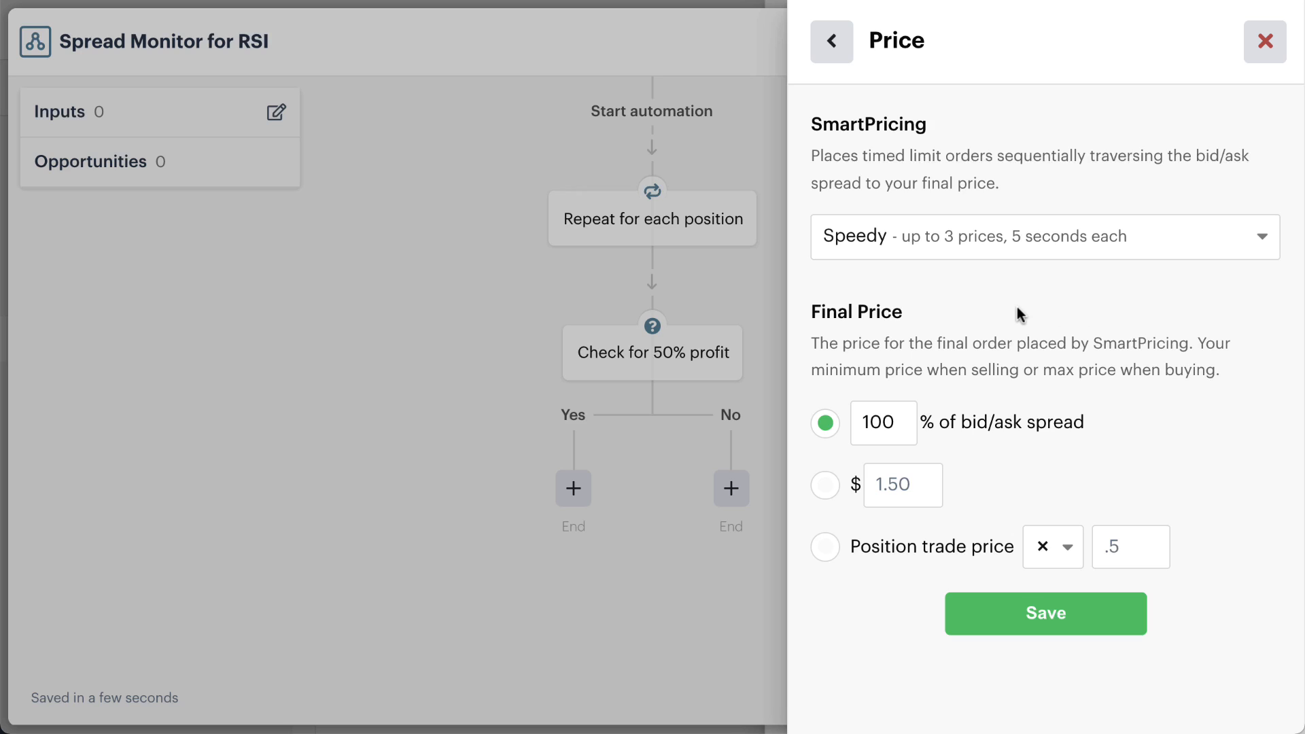
pyautogui.doubleClick(893, 417)
pyautogui.write('80')
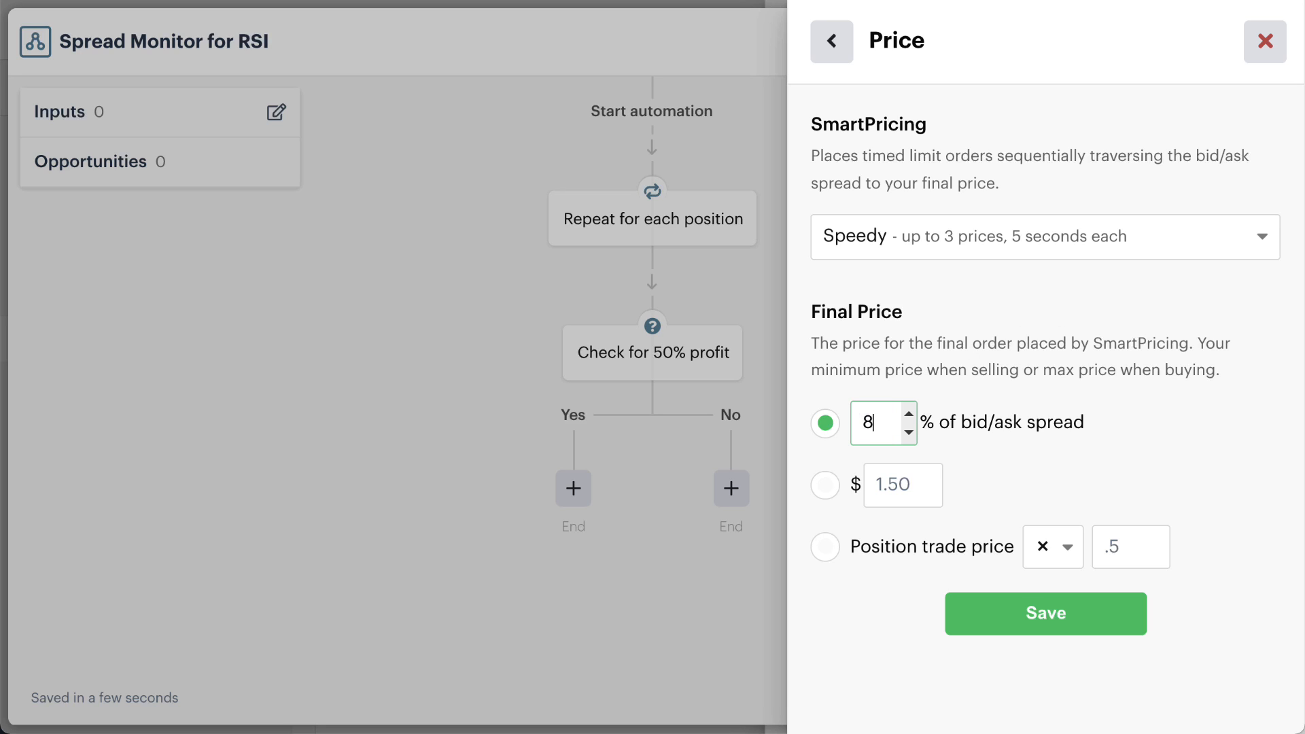
pyautogui.click(1099, 303)
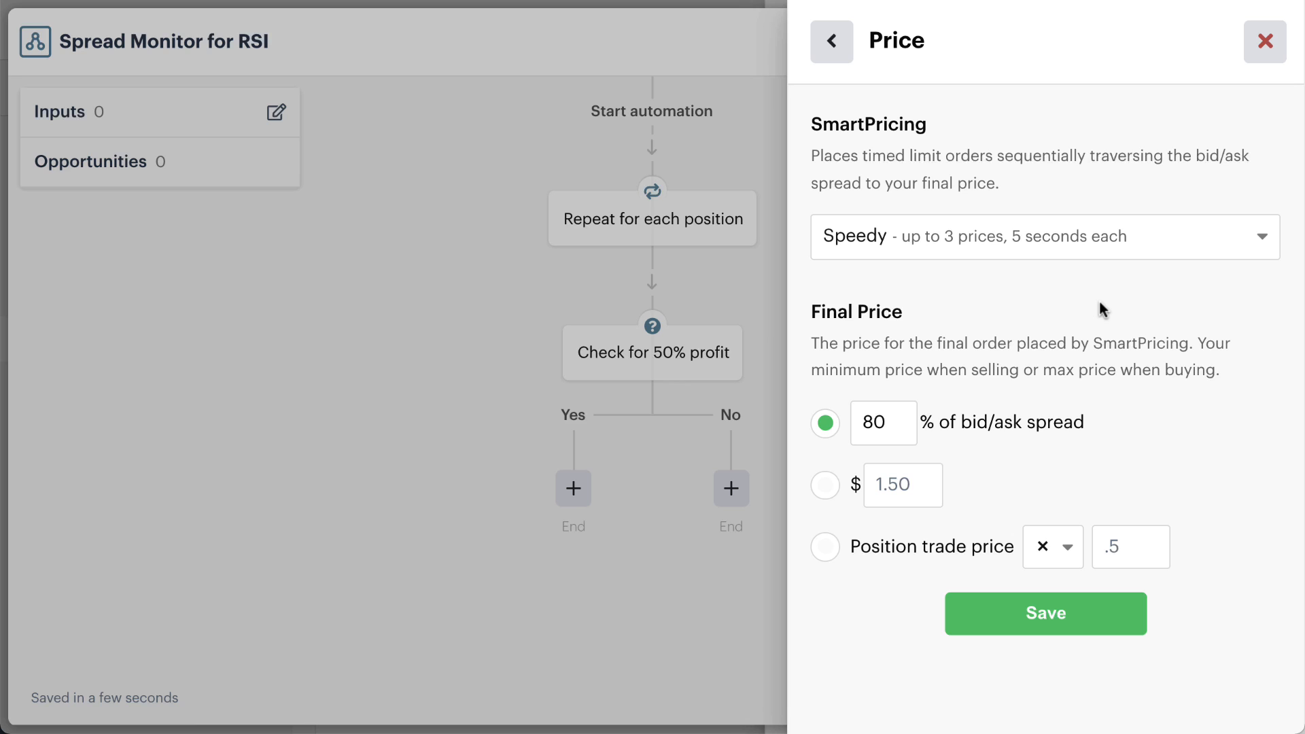
pyautogui.click(1056, 631)
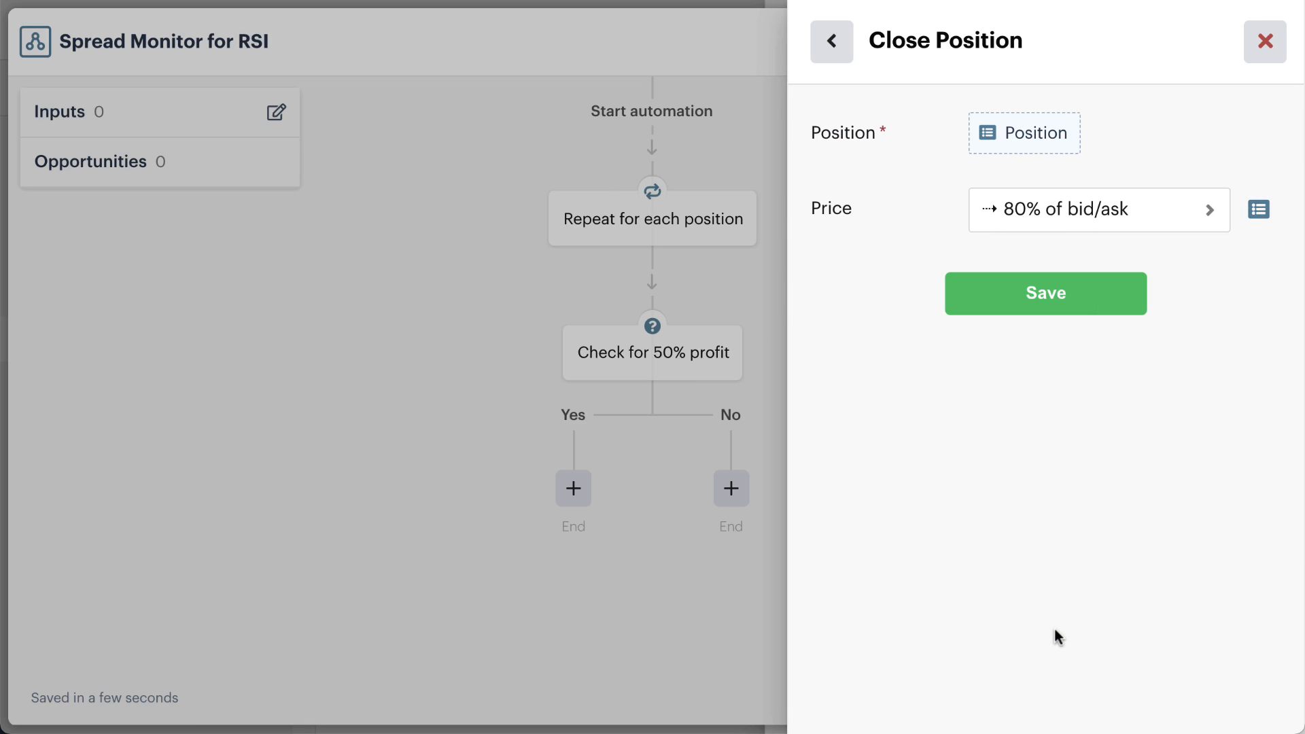
pyautogui.click(1048, 305)
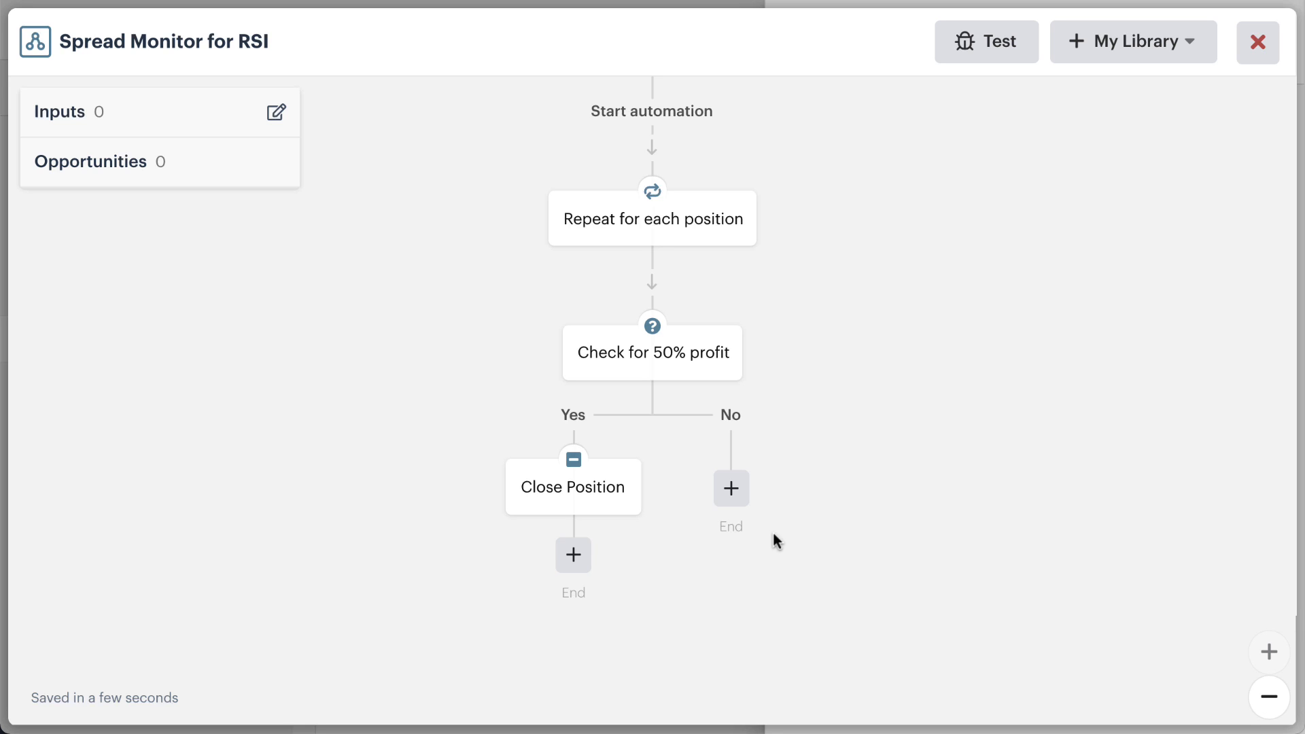
# Step: Add a decision on the No path of the 50% profit check, based on when the position expires
pyautogui.click(731, 489)
pyautogui.click(1106, 180)
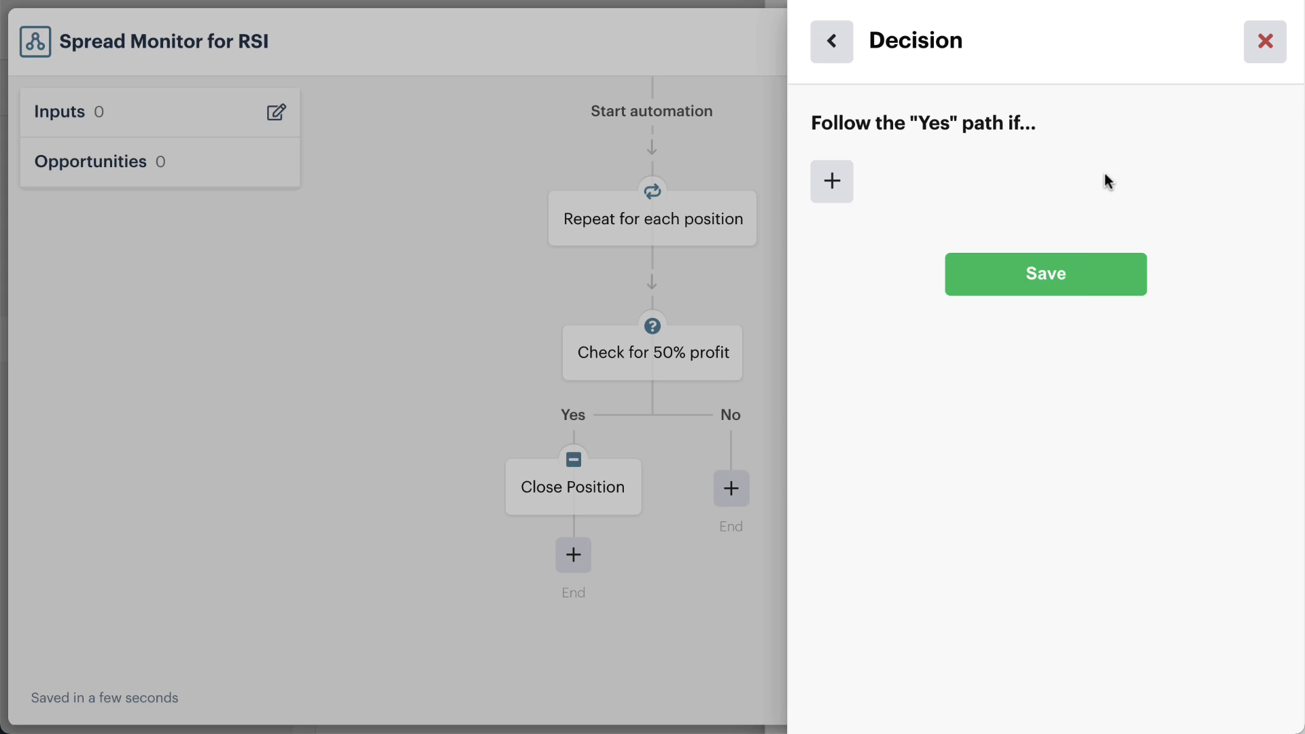
pyautogui.click(834, 193)
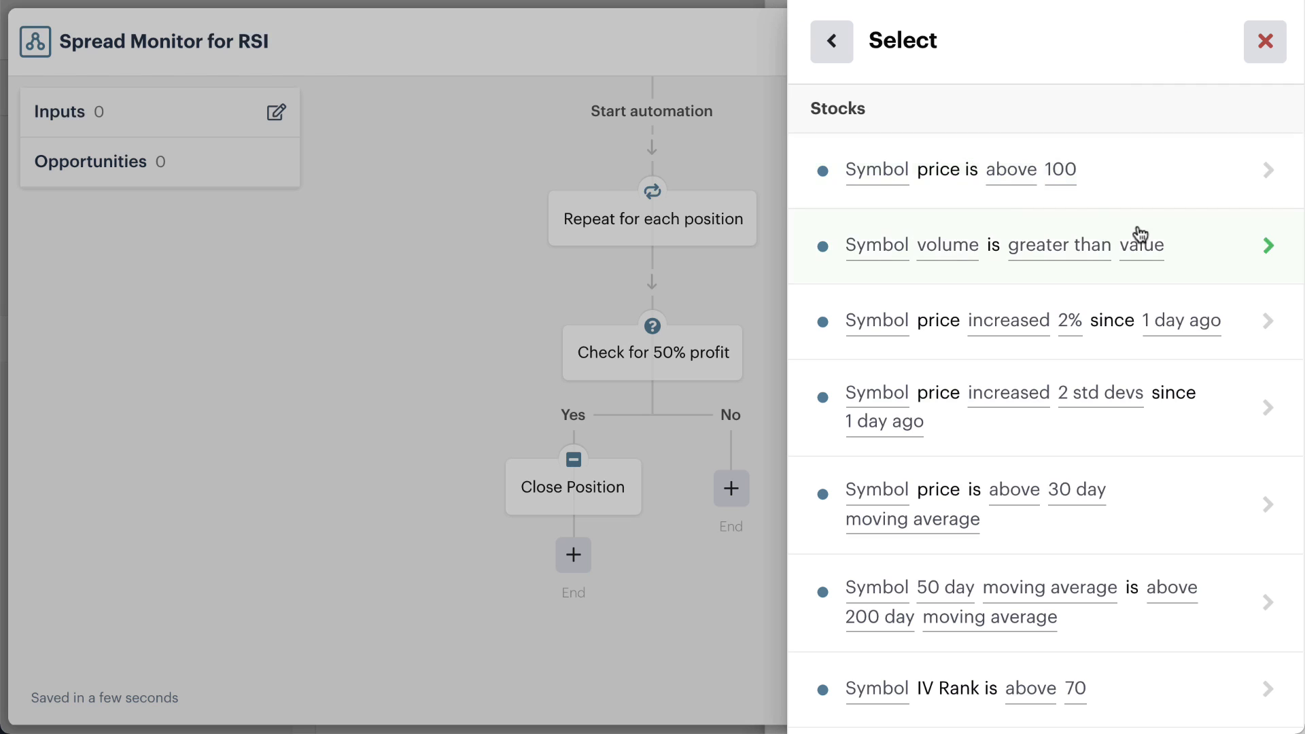
pyautogui.scroll(-15, 1136, 233)
pyautogui.scroll(-15, 1140, 234)
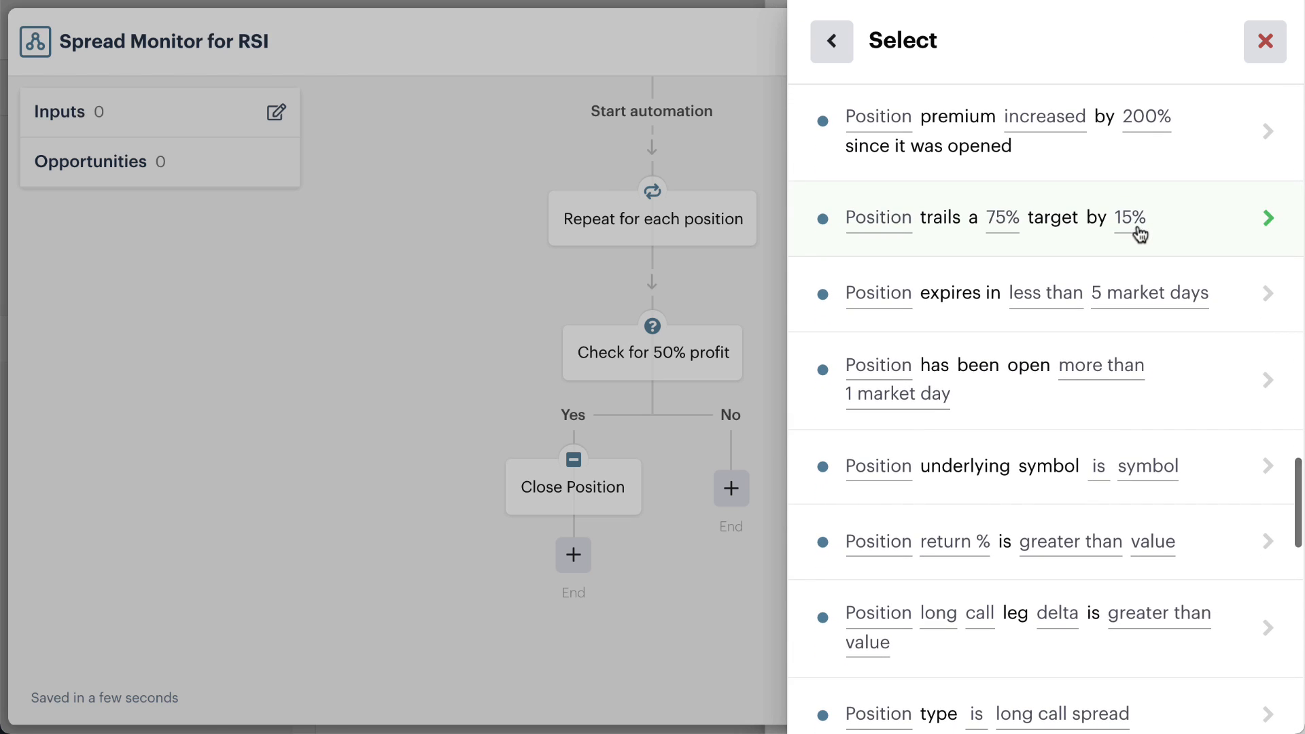
pyautogui.click(1228, 306)
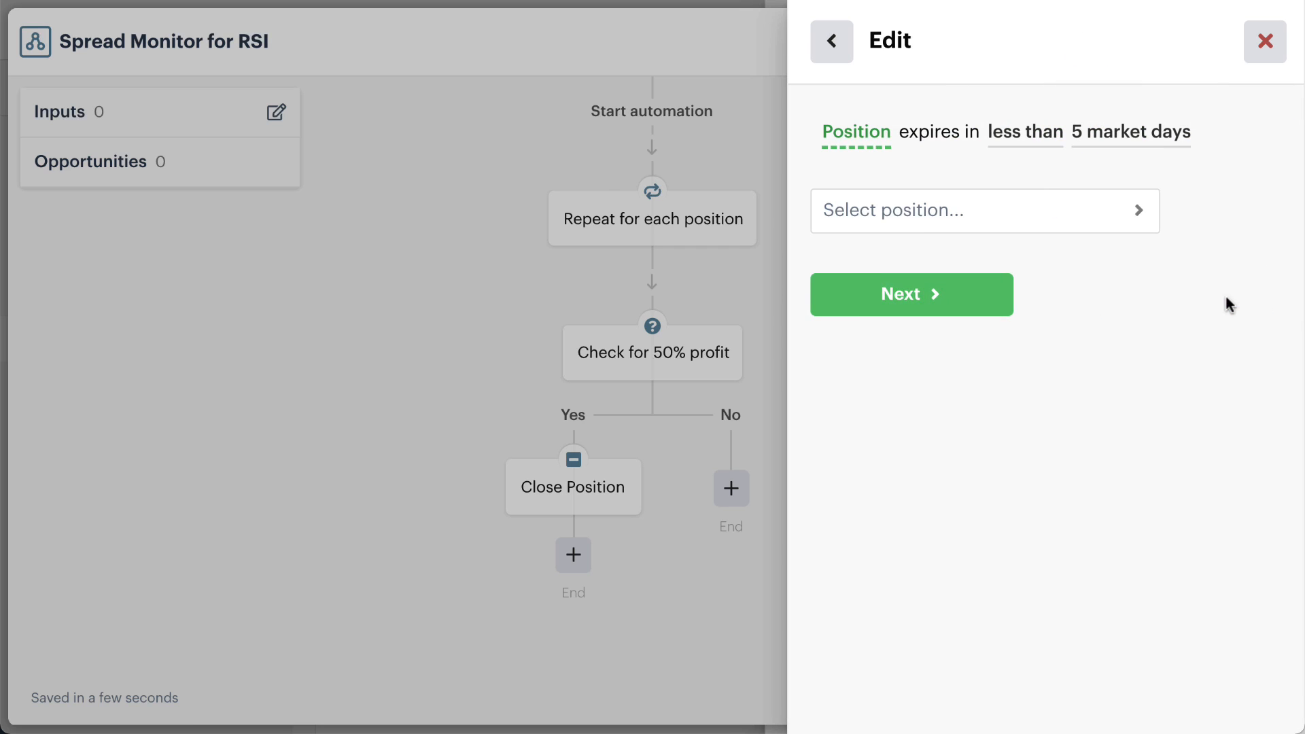
# Step: Set the decision to check whether the loop's position expires in less than 3 market days, and save it
pyautogui.click(1089, 214)
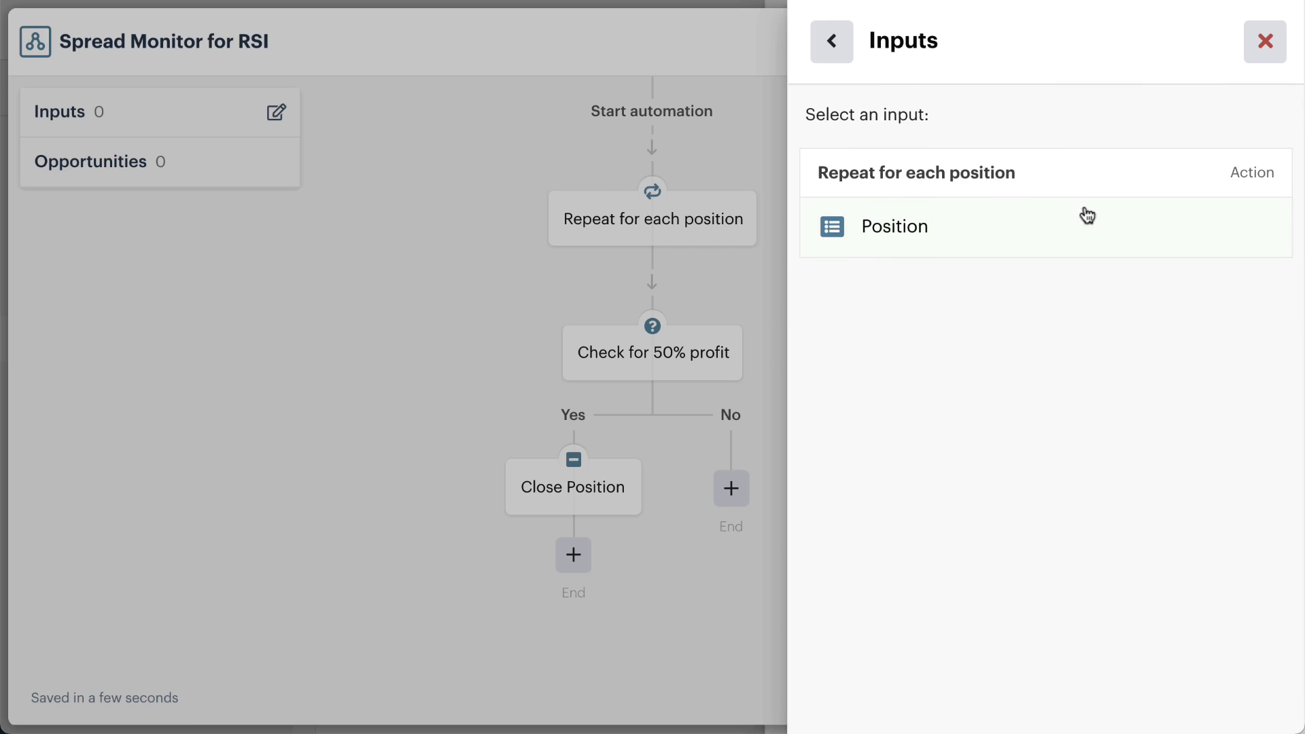
pyautogui.click(941, 224)
pyautogui.click(914, 300)
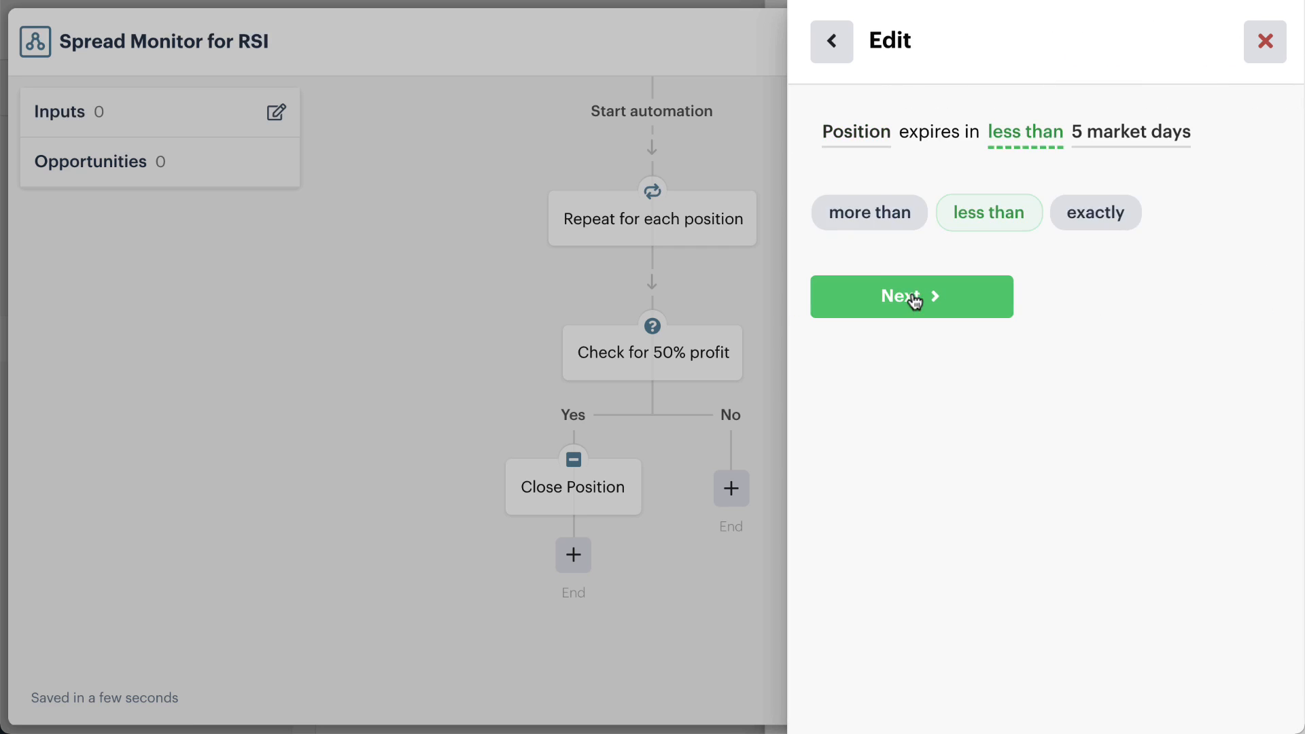
pyautogui.click(914, 300)
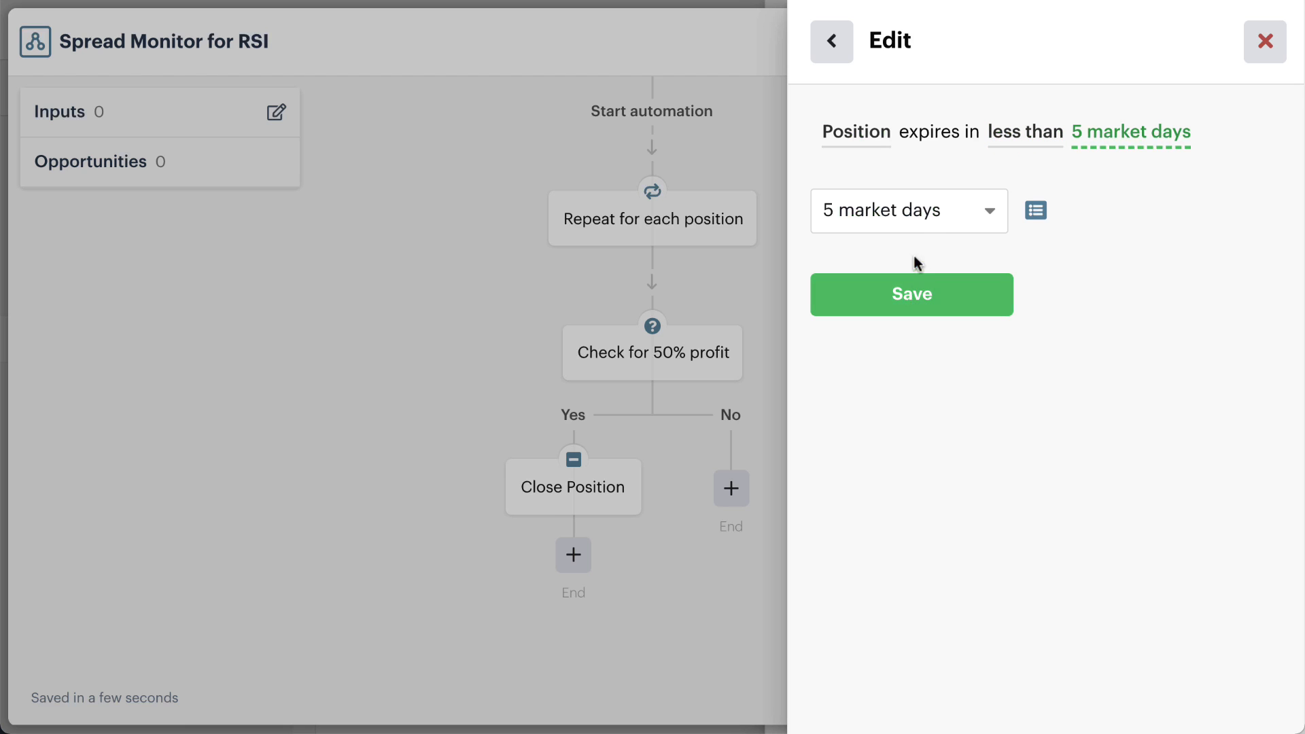
pyautogui.click(920, 210)
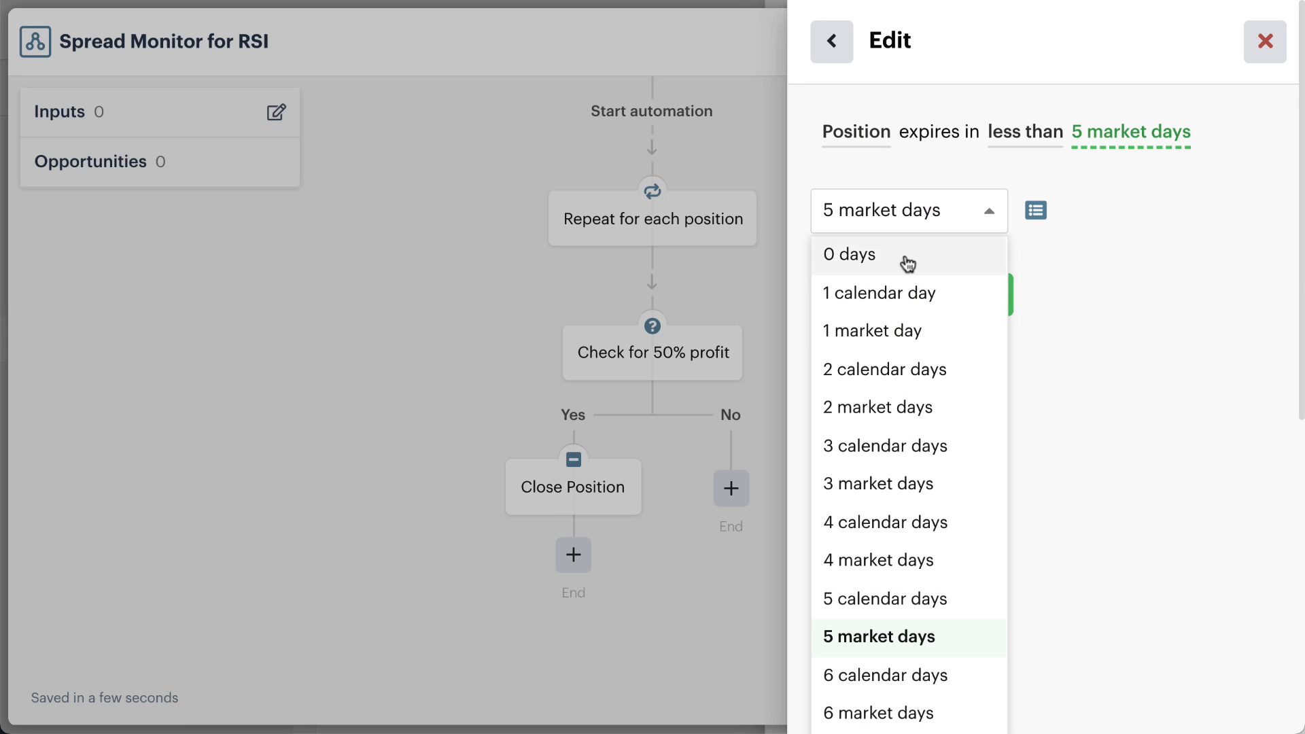
pyautogui.click(870, 475)
pyautogui.click(906, 294)
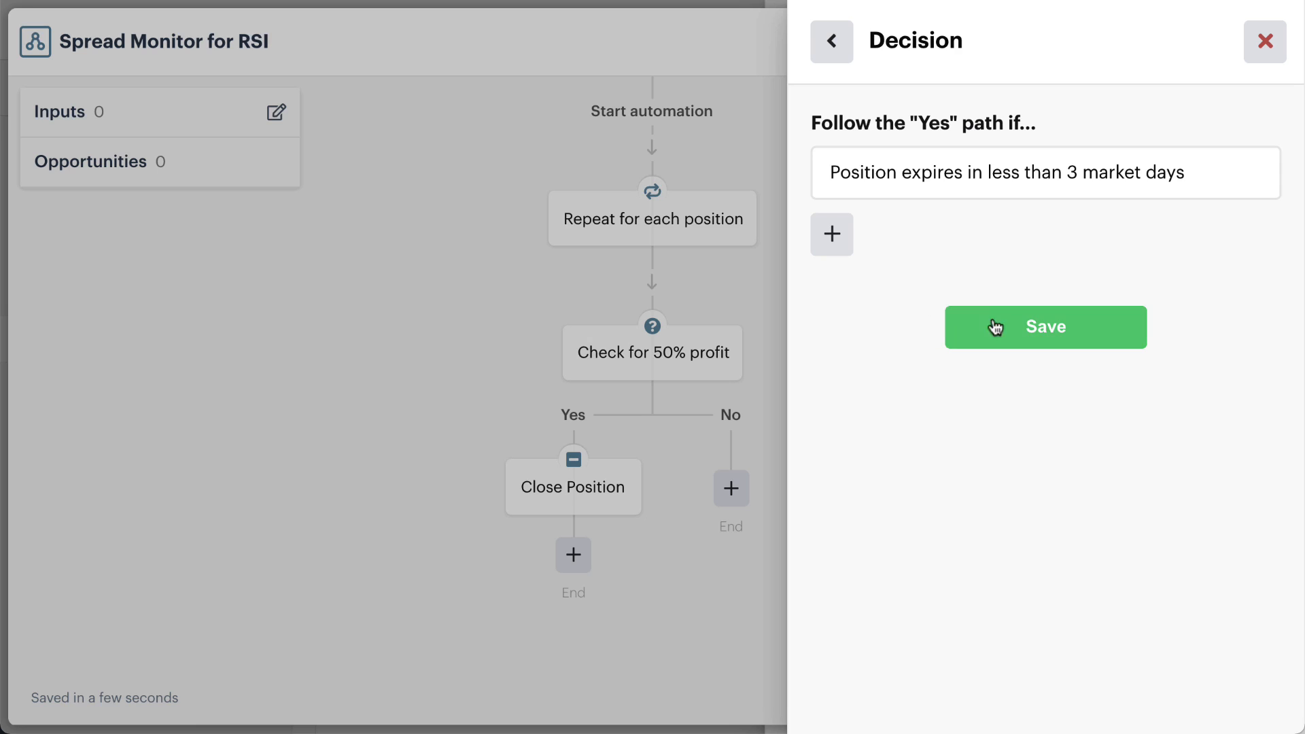
pyautogui.click(1018, 328)
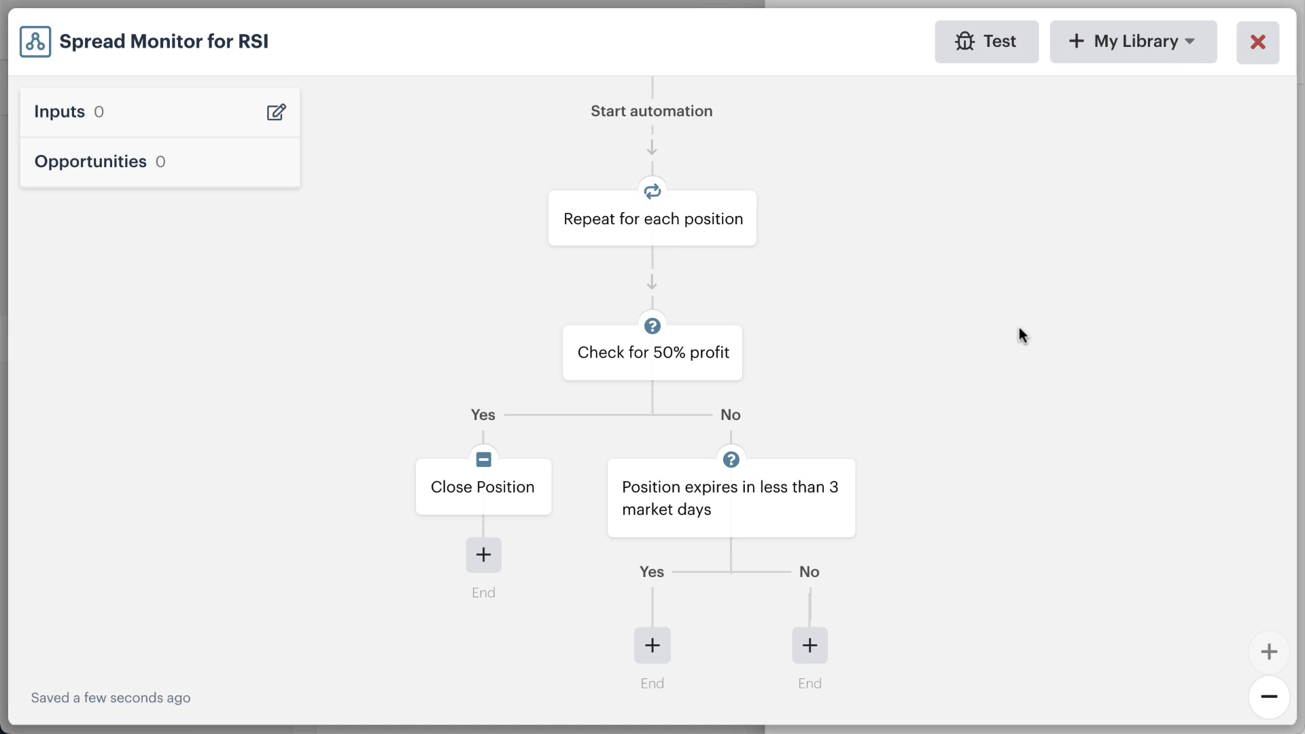
# Step: Add a Close Position action for the loop's position on the Yes path of the expiration decision, and save it
pyautogui.click(653, 646)
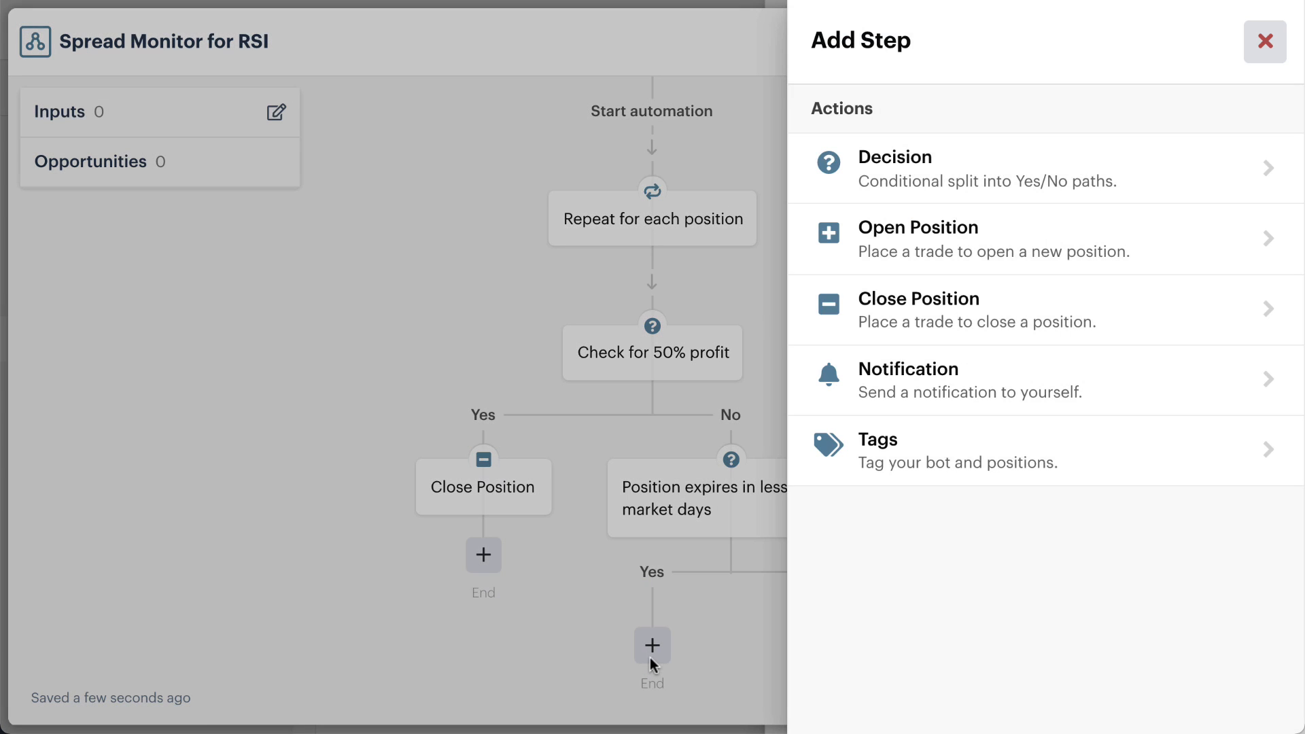
pyautogui.click(1050, 316)
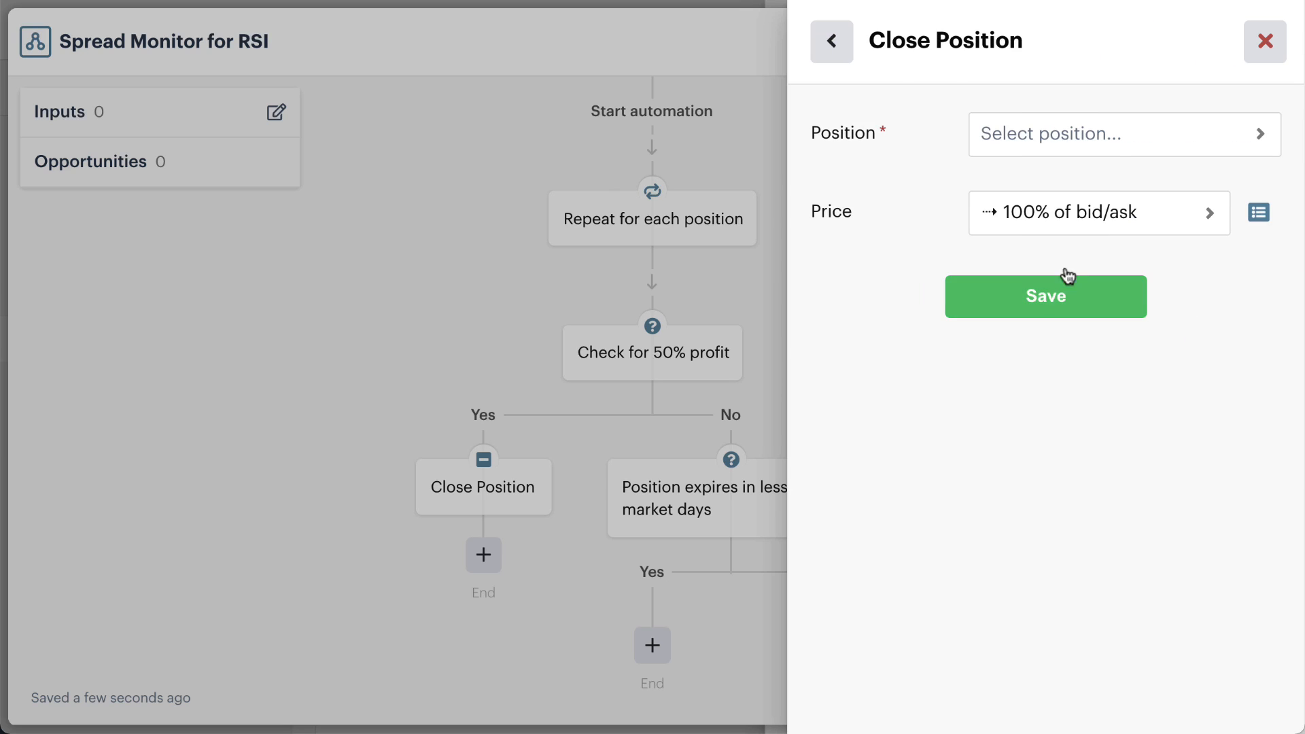
pyautogui.click(1118, 138)
pyautogui.click(1027, 218)
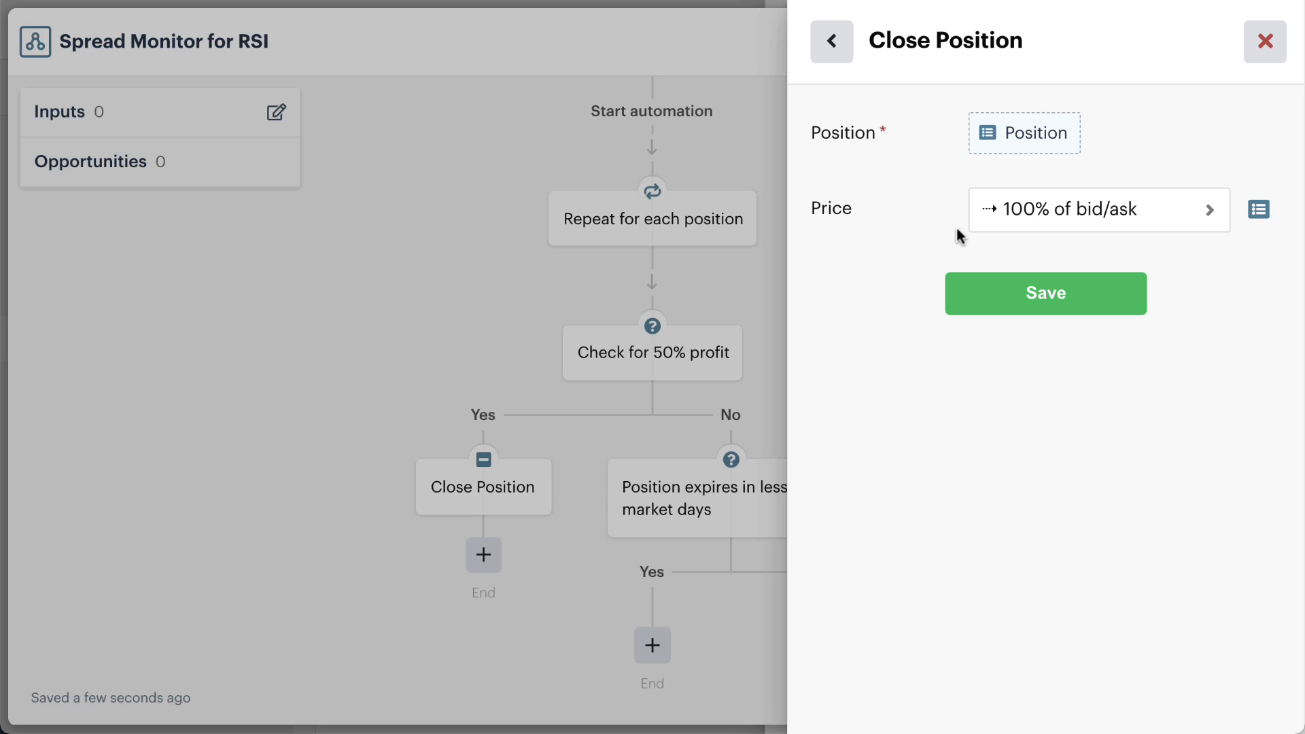
pyautogui.click(1016, 283)
pyautogui.scroll(-2, 1014, 276)
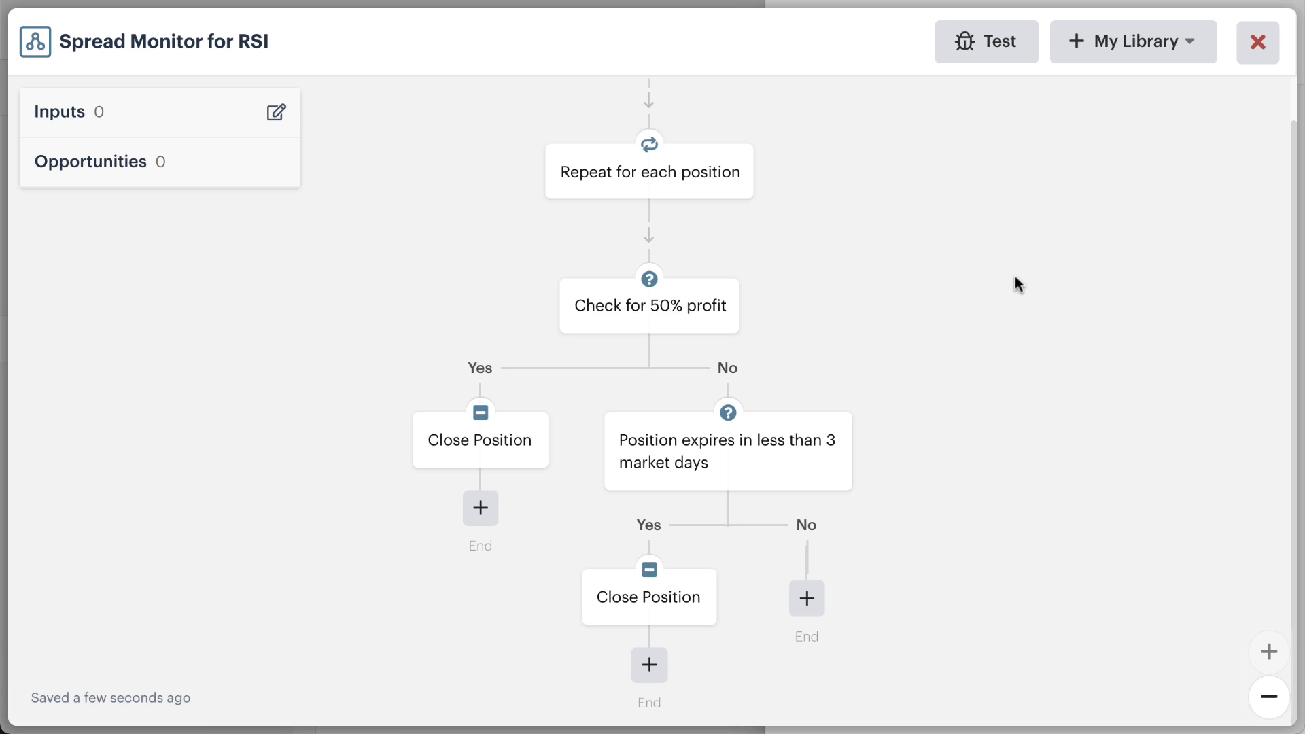
pyautogui.scroll(1, 997, 250)
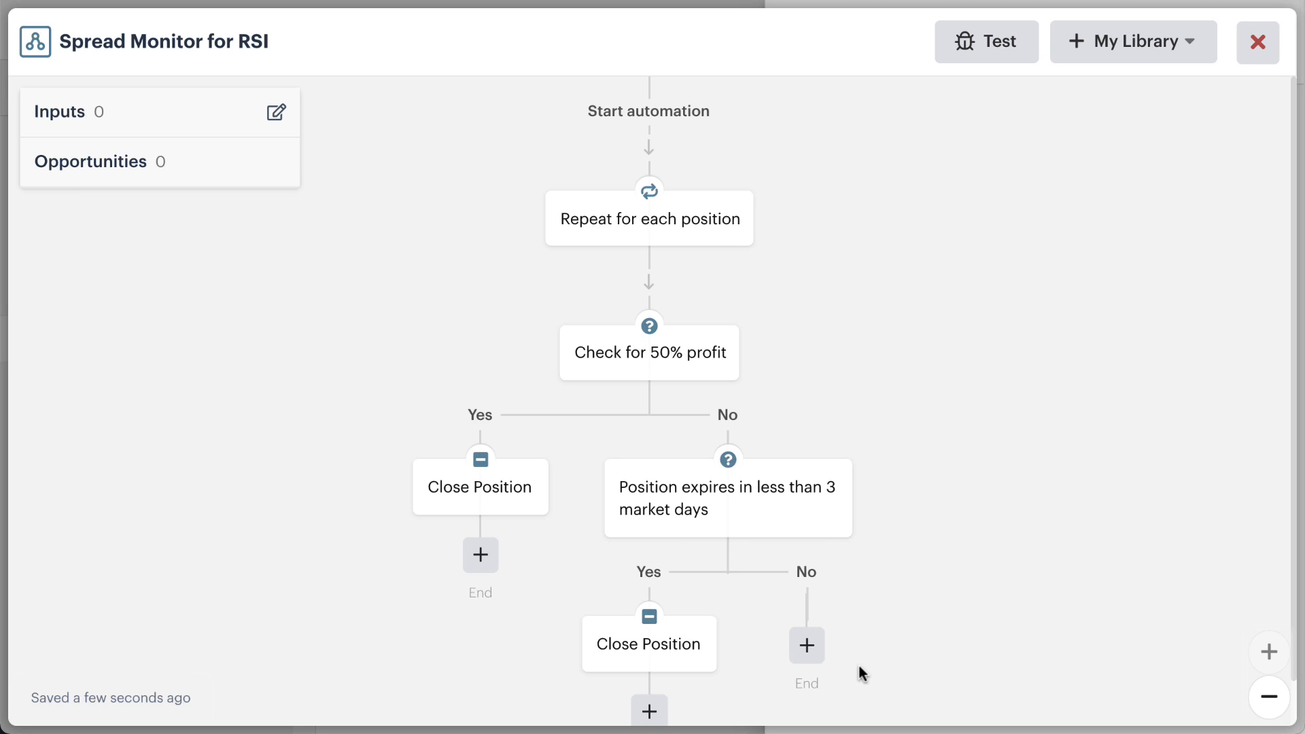
pyautogui.scroll(-1, 882, 545)
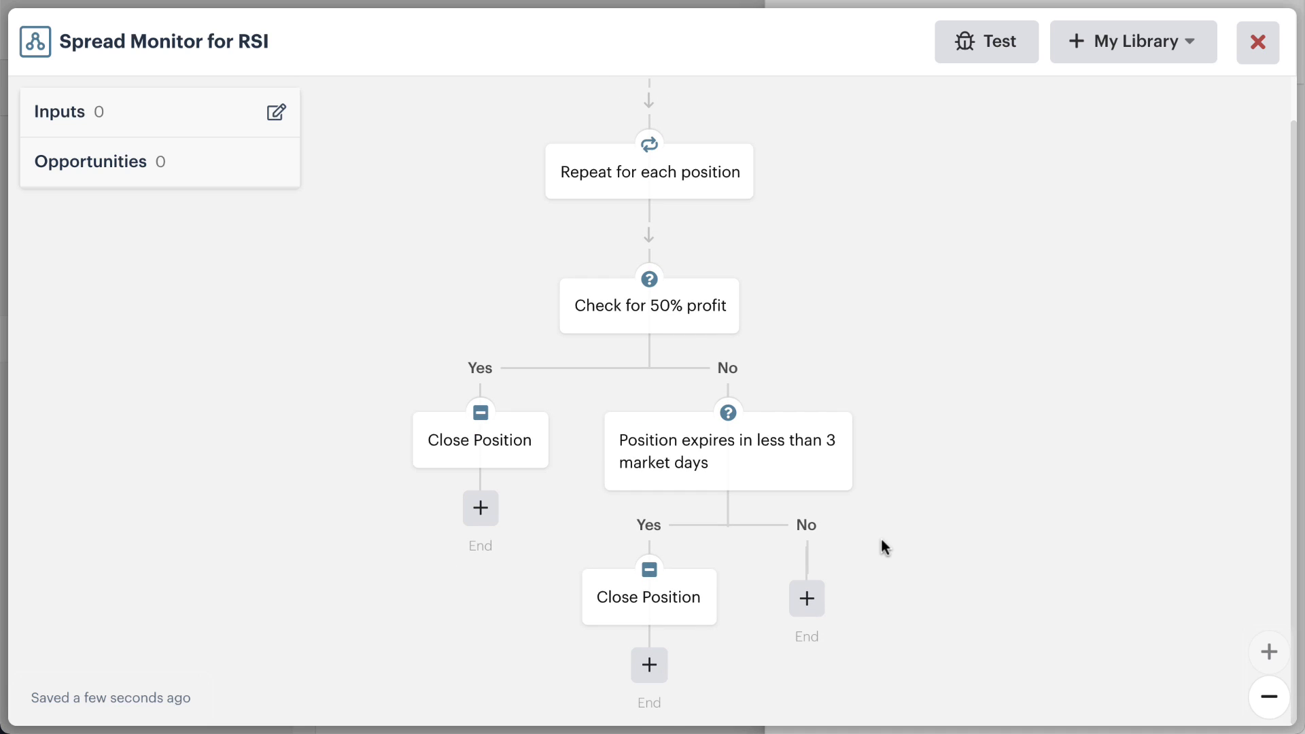
# Step: Close the Spread Monitor for RSI automation and turn on the RSI Swing w/ Spreads bot
pyautogui.click(1255, 55)
pyautogui.click(1047, 199)
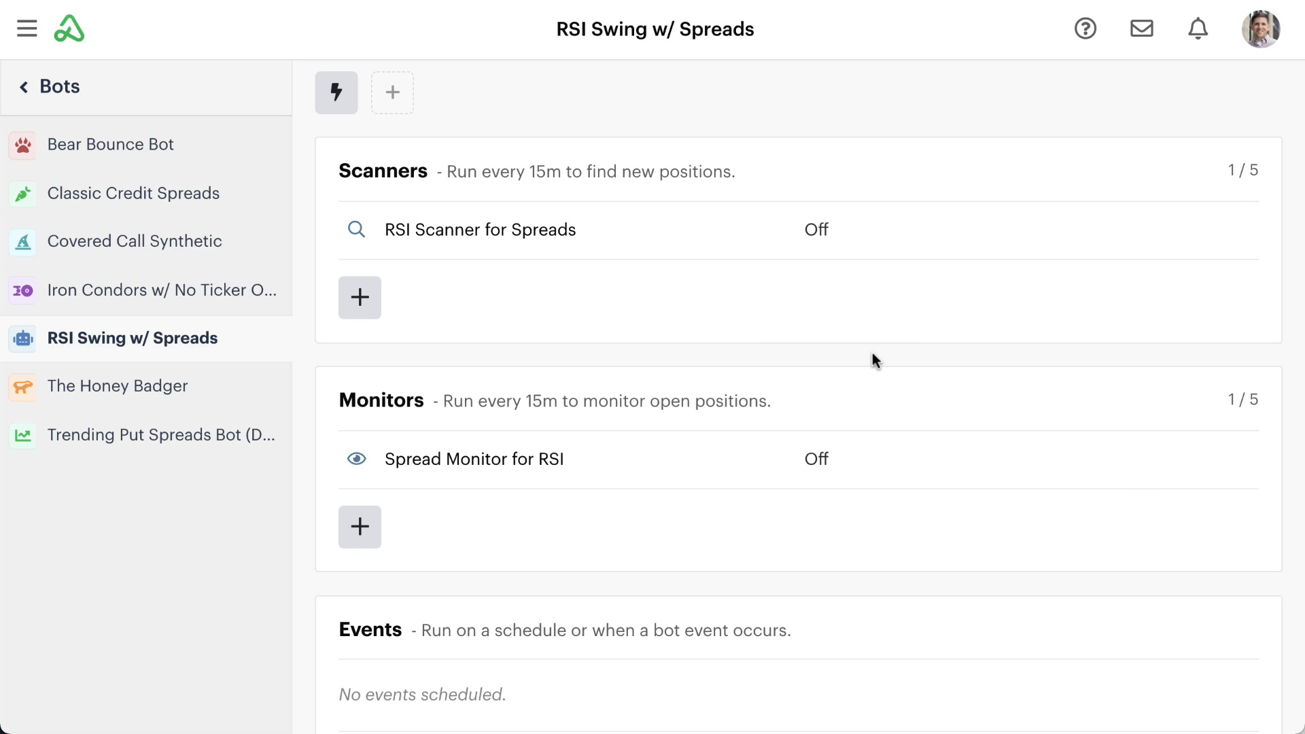
pyautogui.scroll(3, 875, 360)
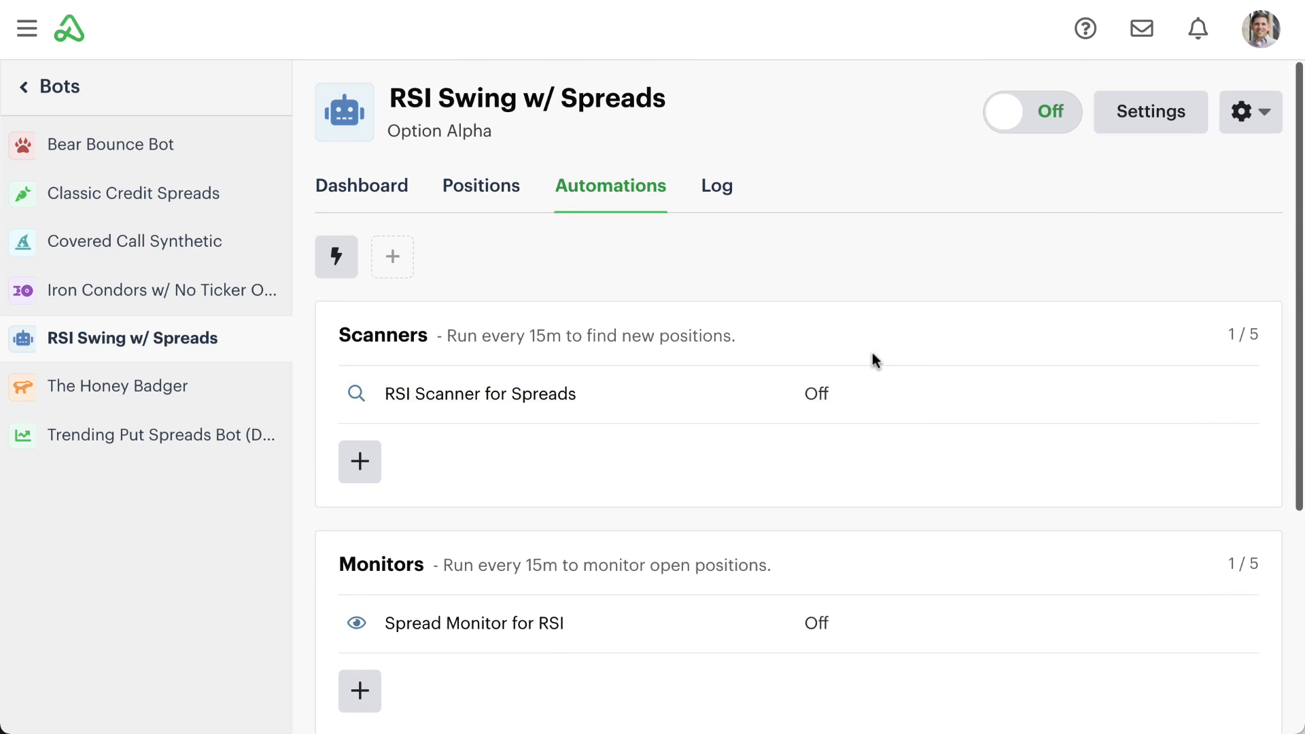
pyautogui.moveTo(891, 421)
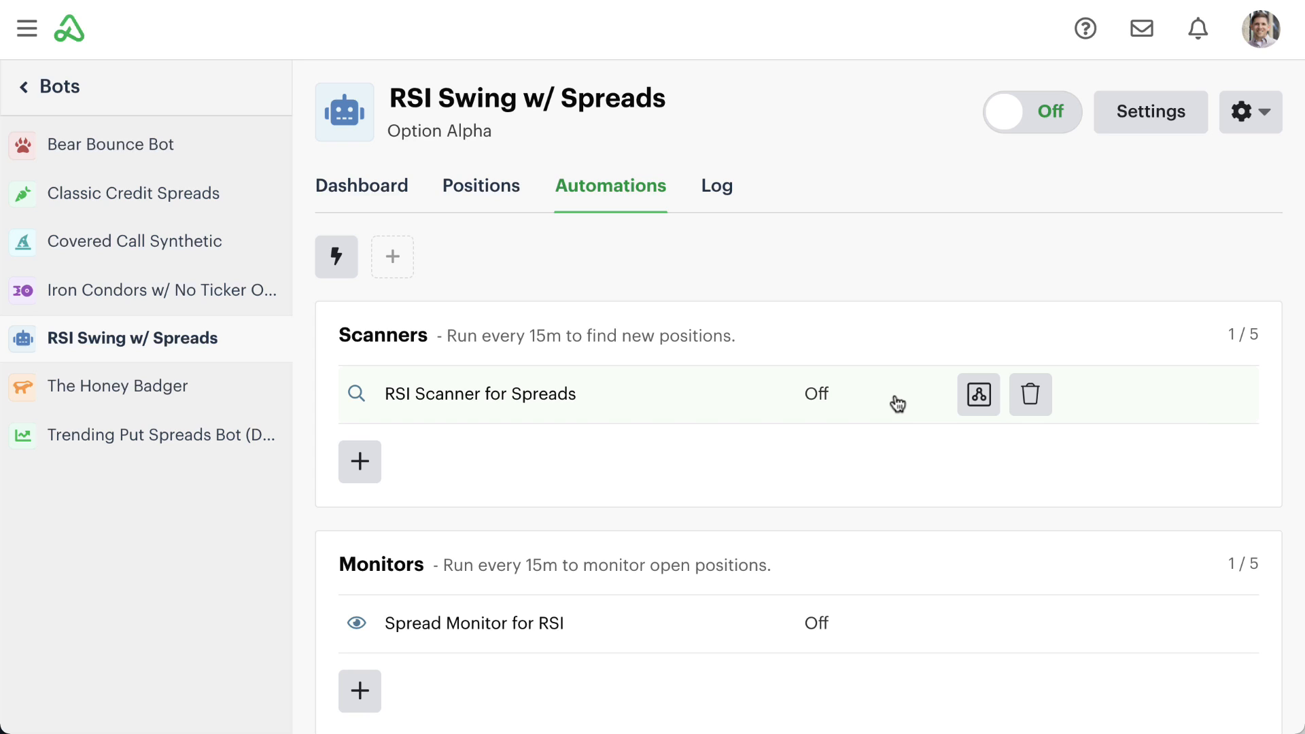
pyautogui.moveTo(885, 649)
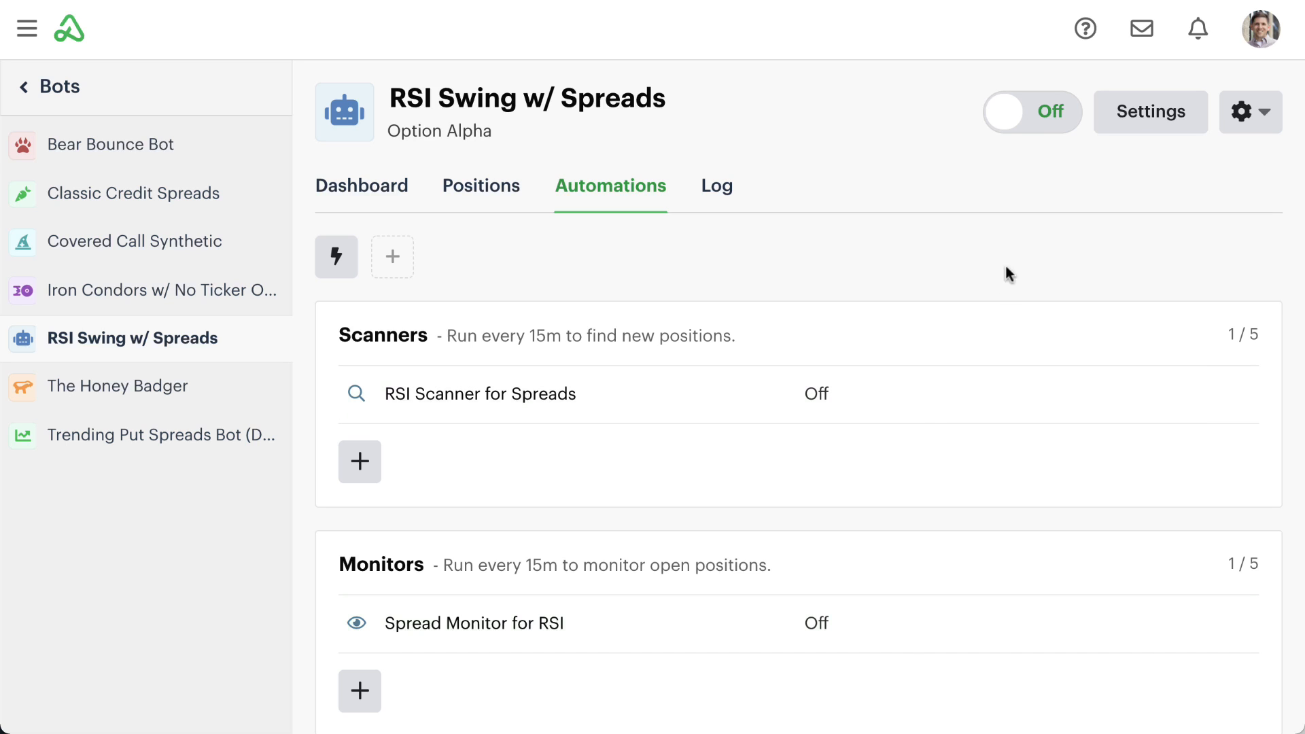
pyautogui.click(1045, 114)
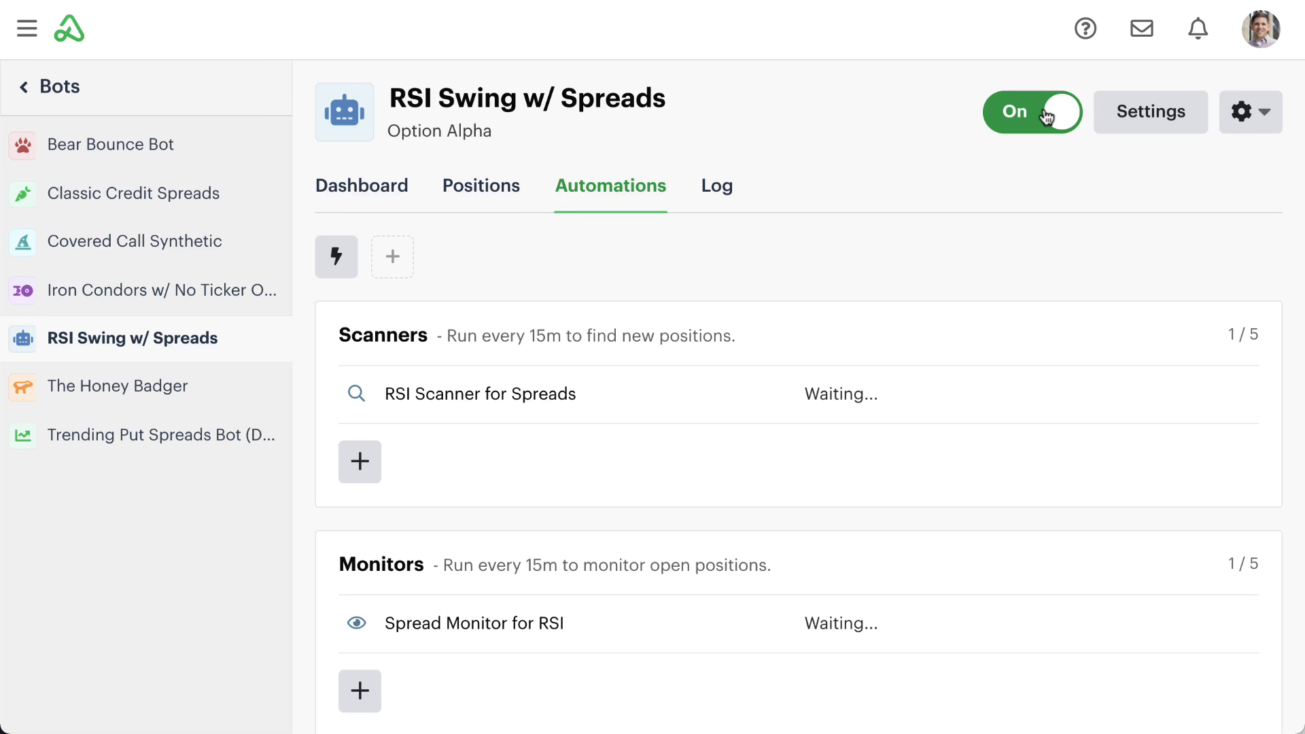